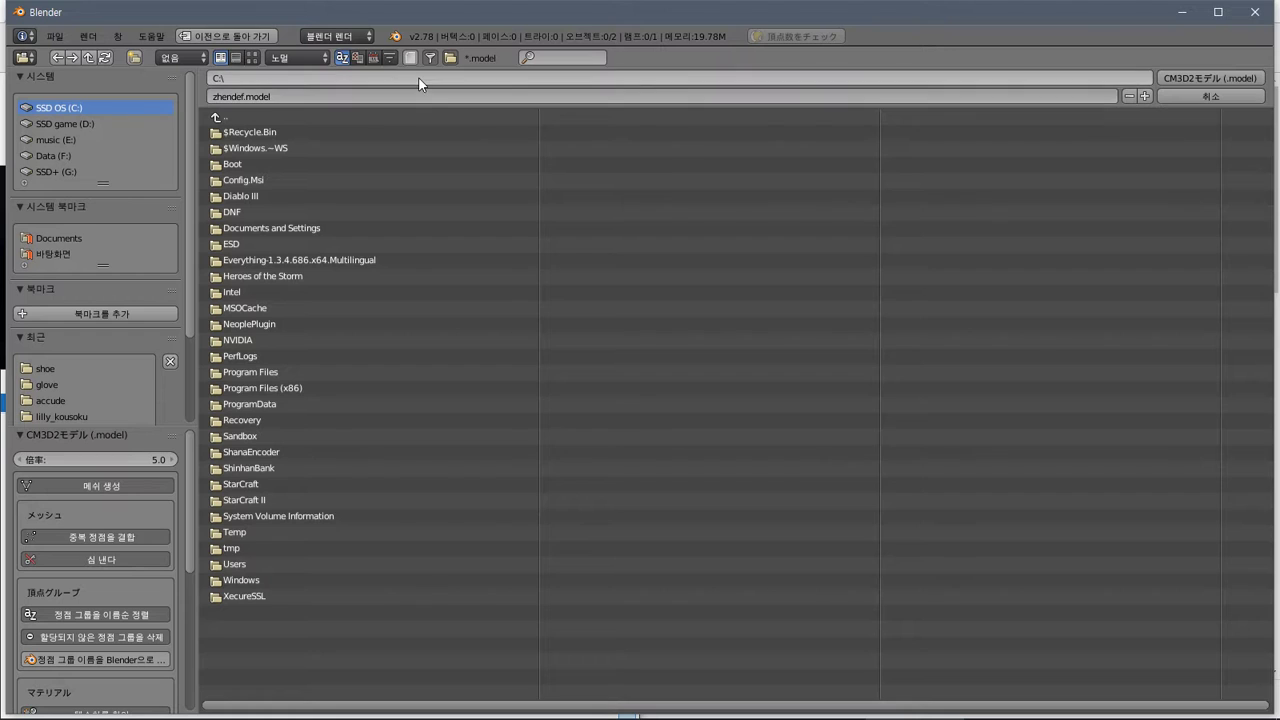
# Import lilly_kousokuu_tekasetwodown.model from the D:\COM3D2_mod\_lilly\lilly_kousoku folder
pyautogui.click(416, 78)
pyautogui.write('D:\\COM3D2_mod\\_lilly\\lilly_kousoku')
pyautogui.press('Return')
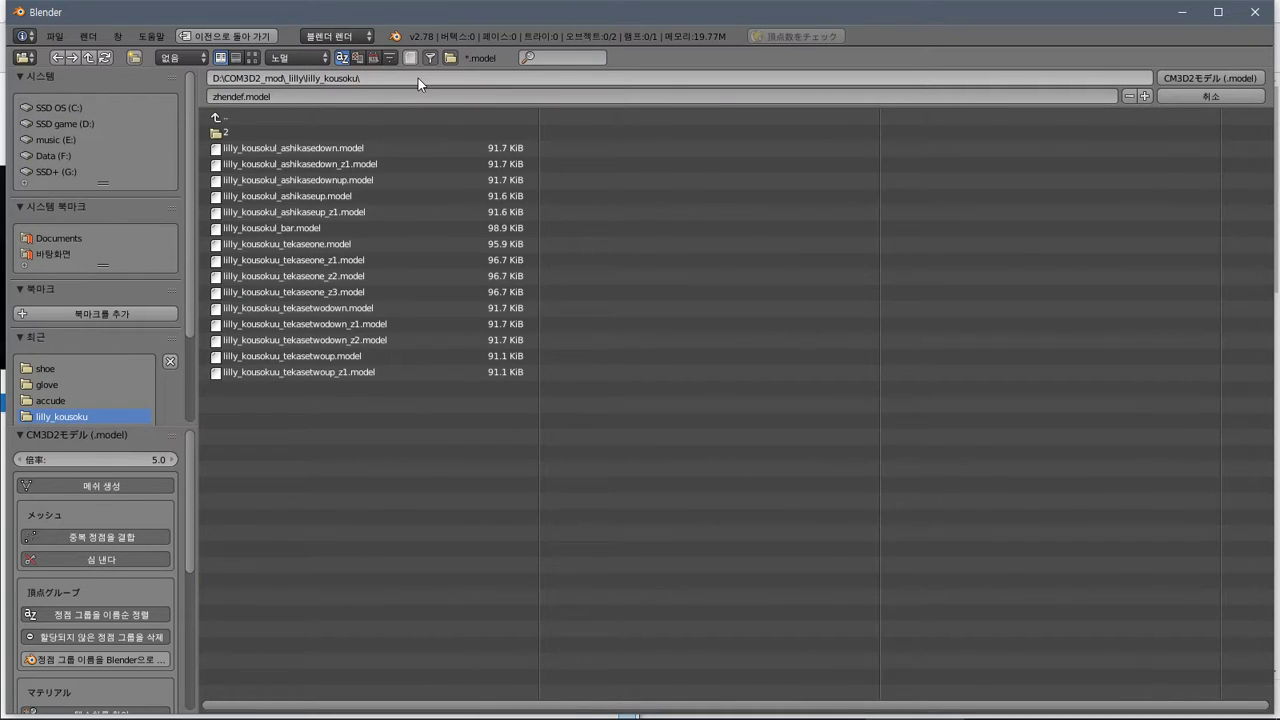
pyautogui.hotkey('alt', 'Tab')
pyautogui.click(543, 11)
pyautogui.doubleClick(368, 310)
# Set the viewport to the front orthographic view and enter Edit Mode on the imported kousokuu_tekasetwodown mesh
pyautogui.moveTo(375, 302); pyautogui.dragTo(551, 253, button='middle')
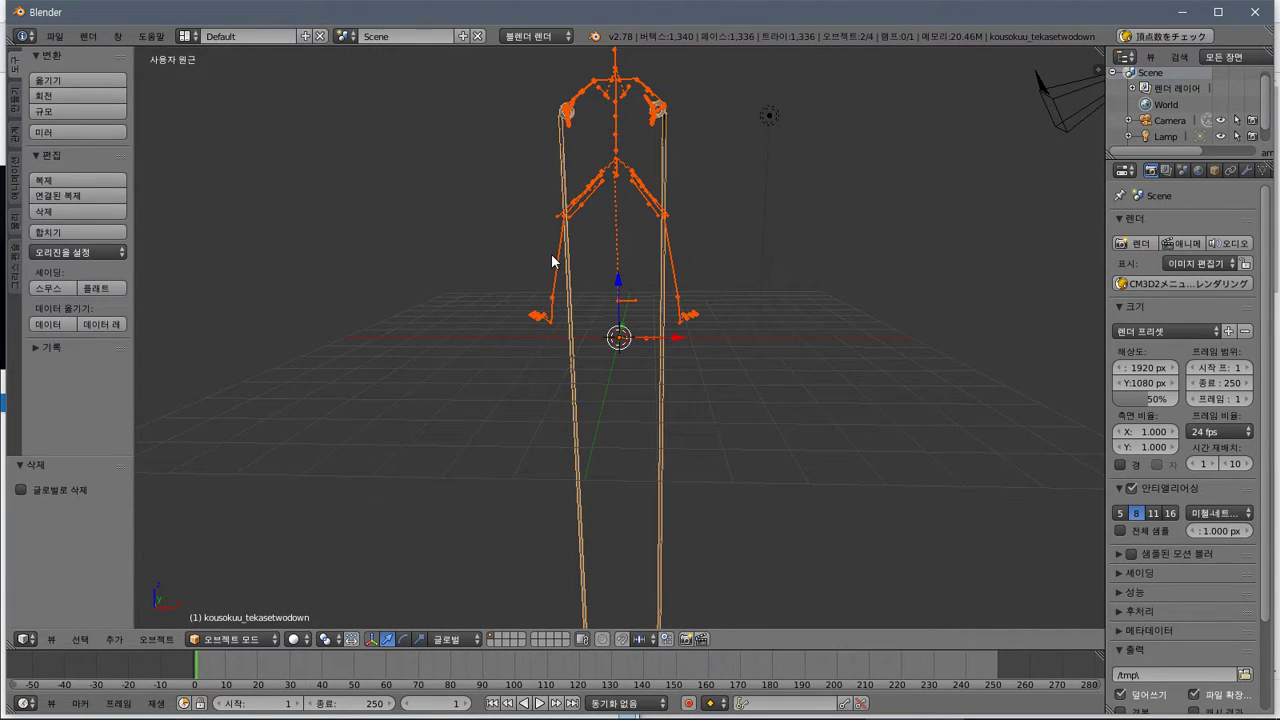
pyautogui.press('KP_5')
pyautogui.press('KP_1')
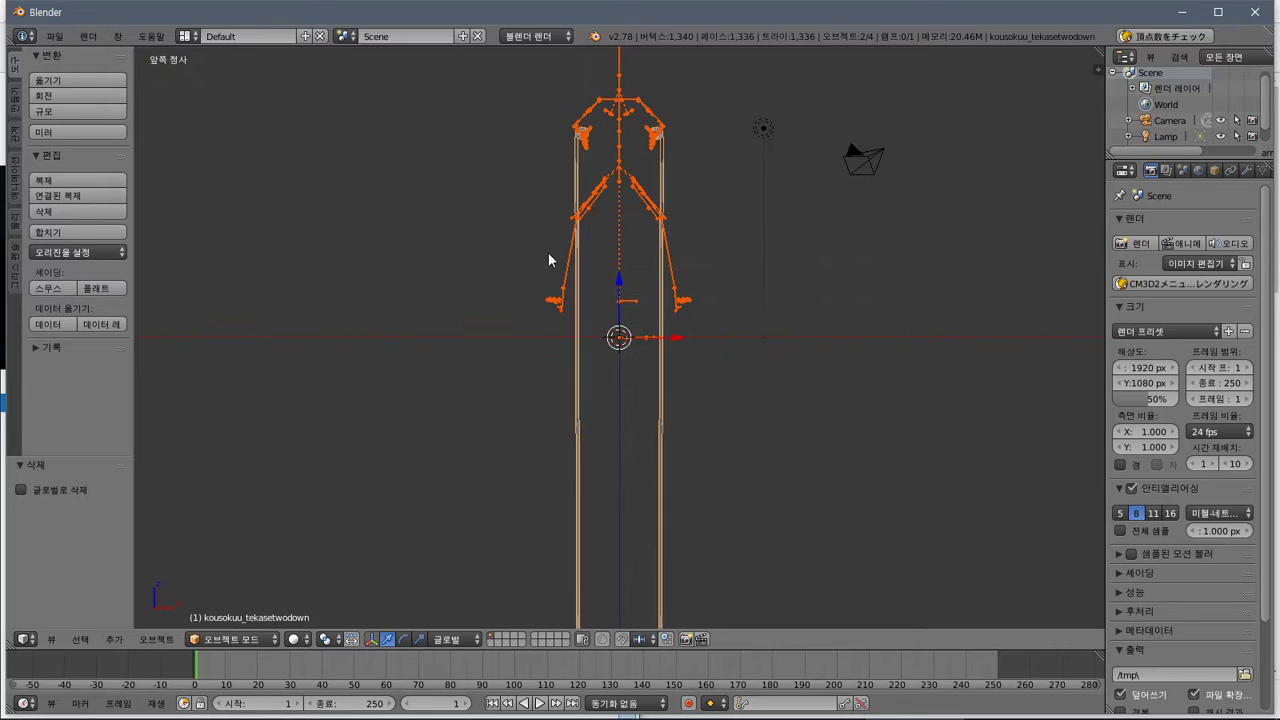
pyautogui.scroll(-4, 548, 253)
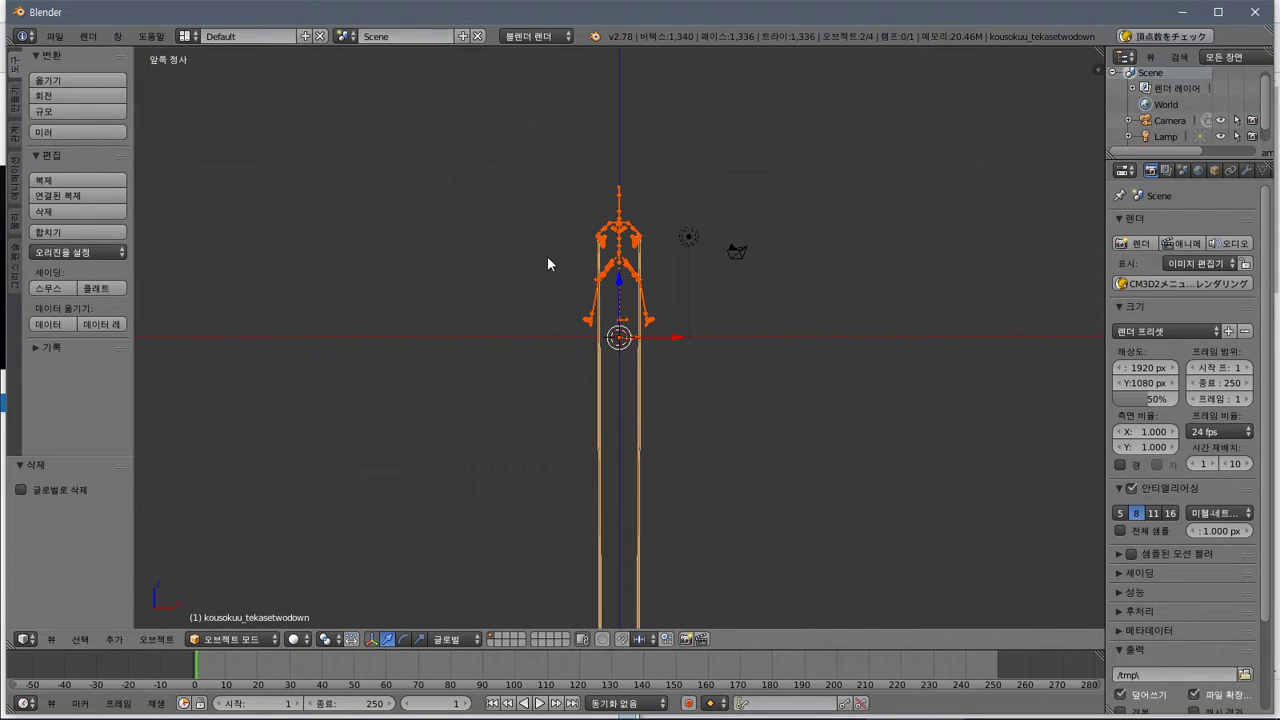
pyautogui.keyDown('shift'); pyautogui.moveTo(543, 467); pyautogui.dragTo(506, 313, button='middle'); pyautogui.keyUp('shift')
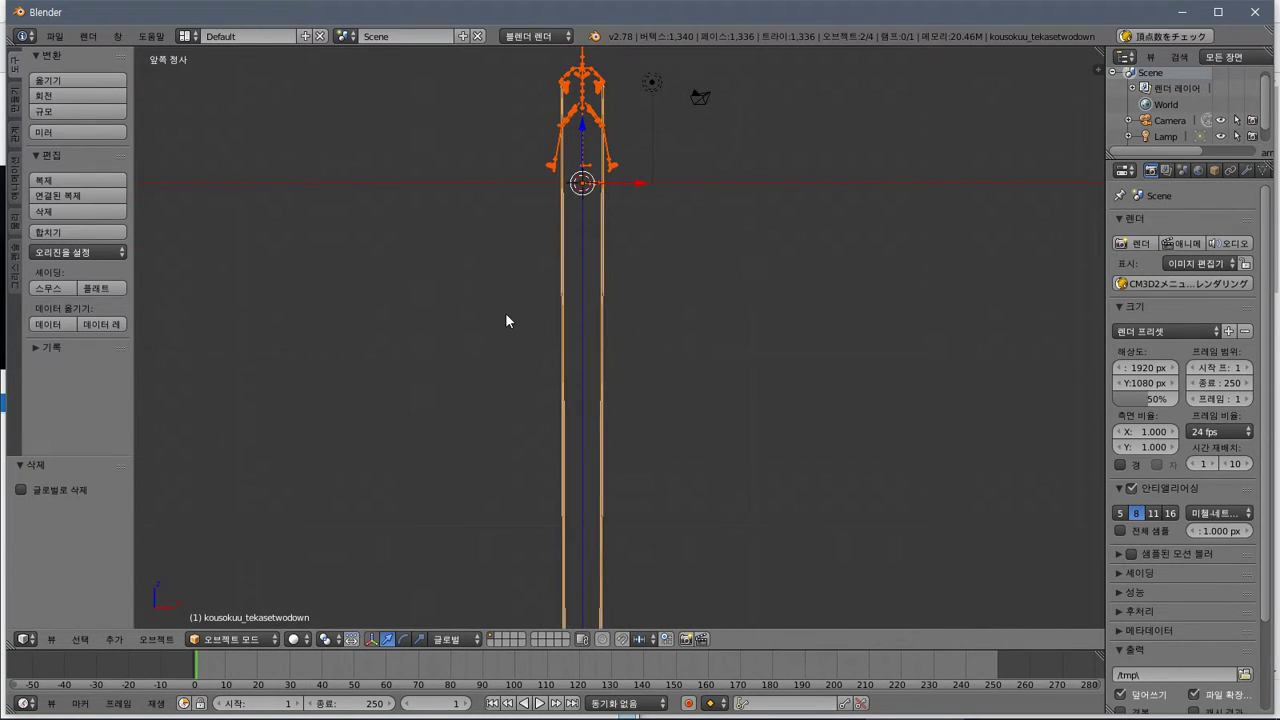
pyautogui.scroll(-2, 506, 314)
pyautogui.press('Tab')
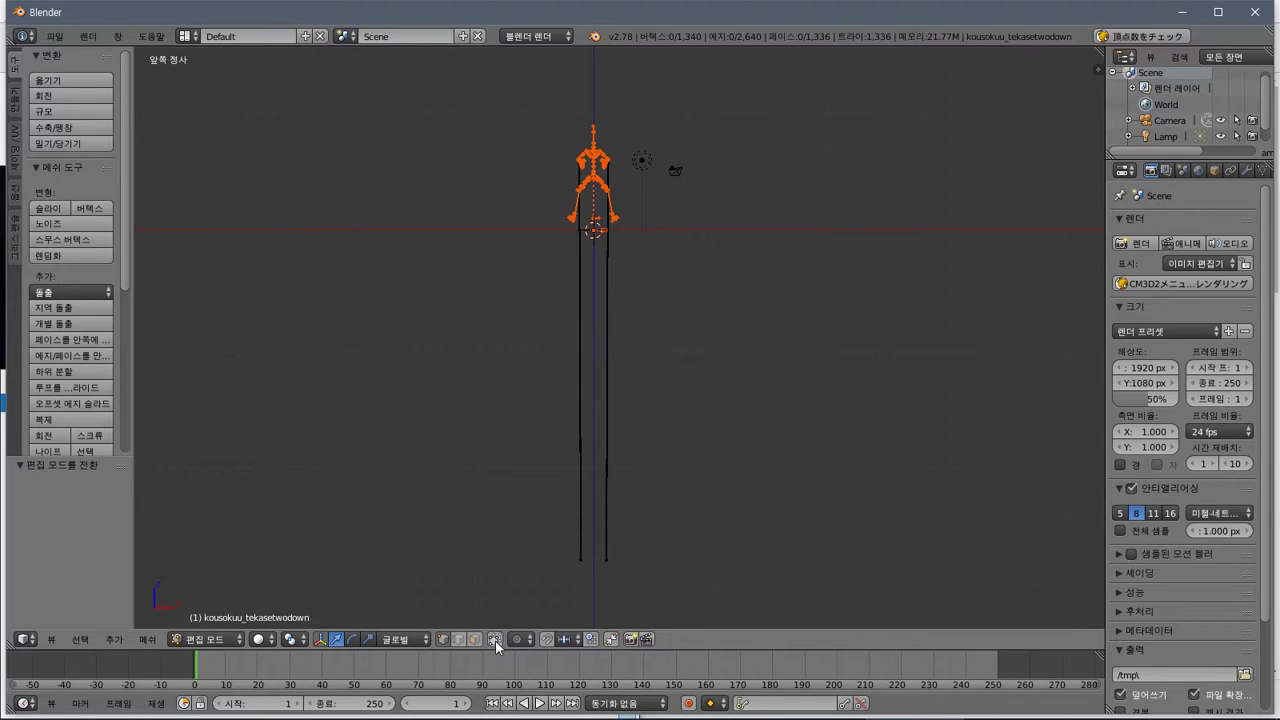
# Select the lower end of the positive-X chain and move it about 5.8 along X and 27.8 along Z
pyautogui.press('n')
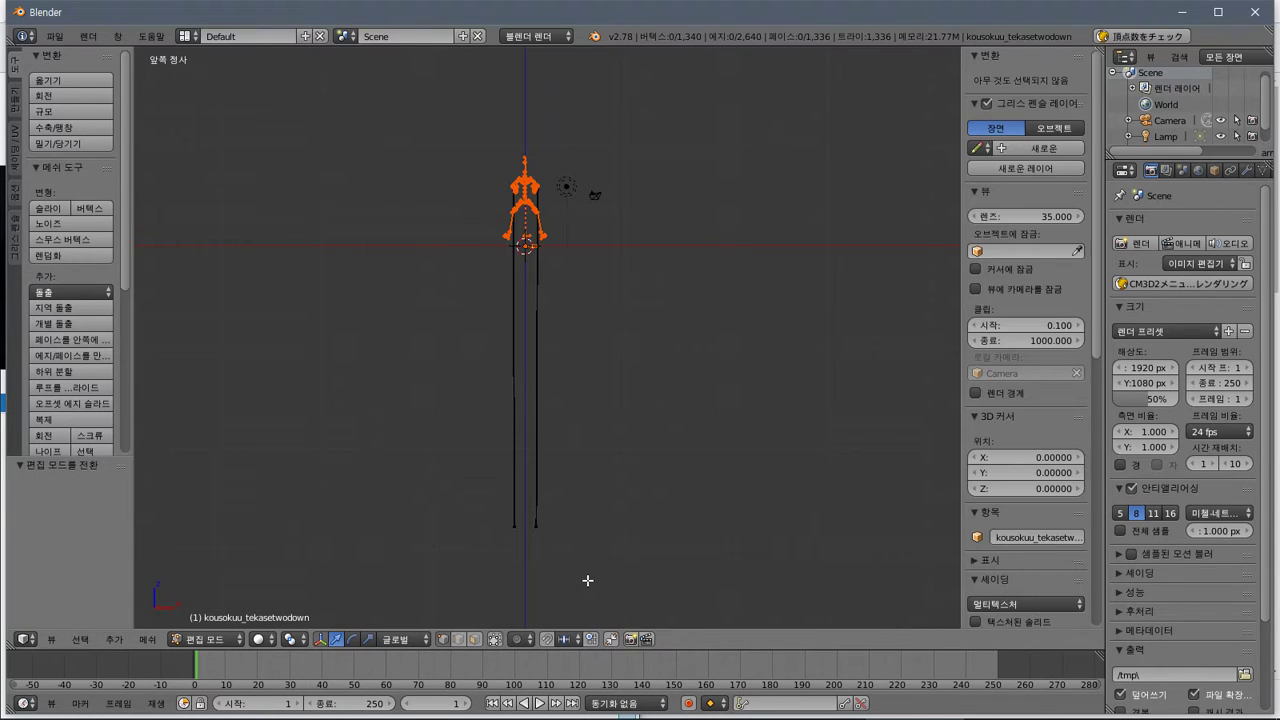
pyautogui.press('n')
pyautogui.press('n')
pyautogui.press('n')
pyautogui.rightClick(640, 552)
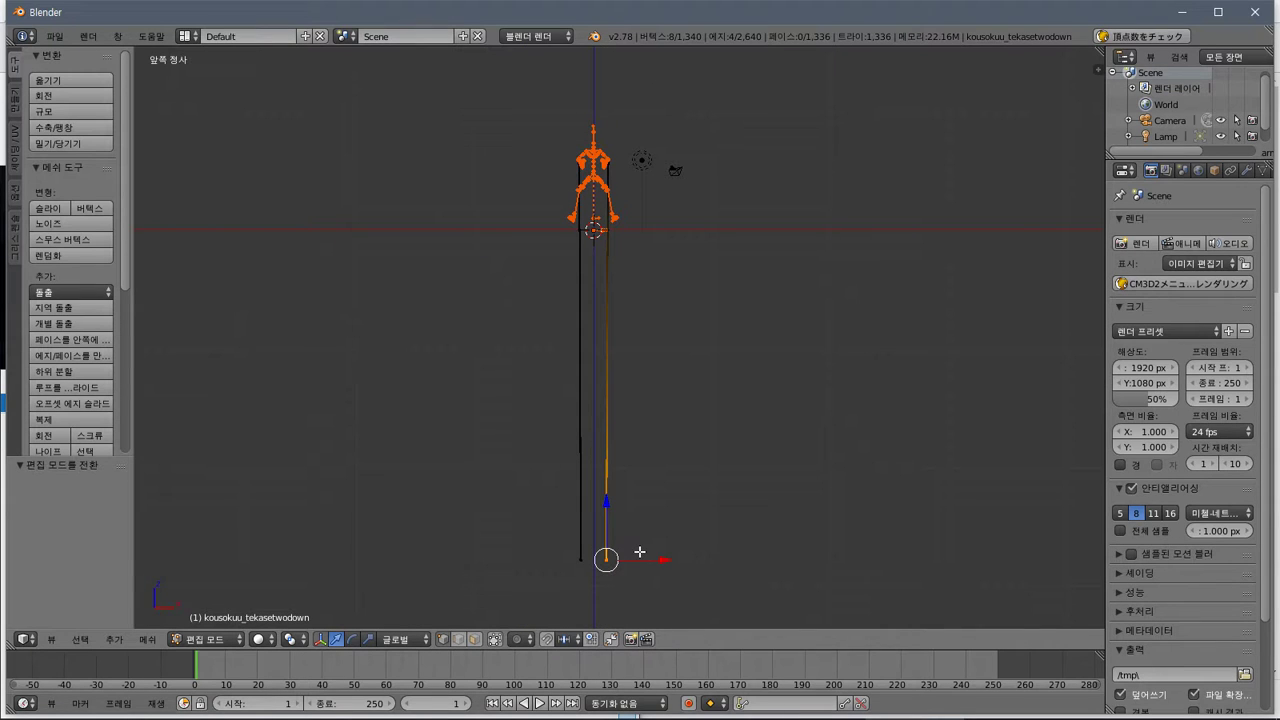
pyautogui.moveTo(663, 559); pyautogui.dragTo(732, 559)
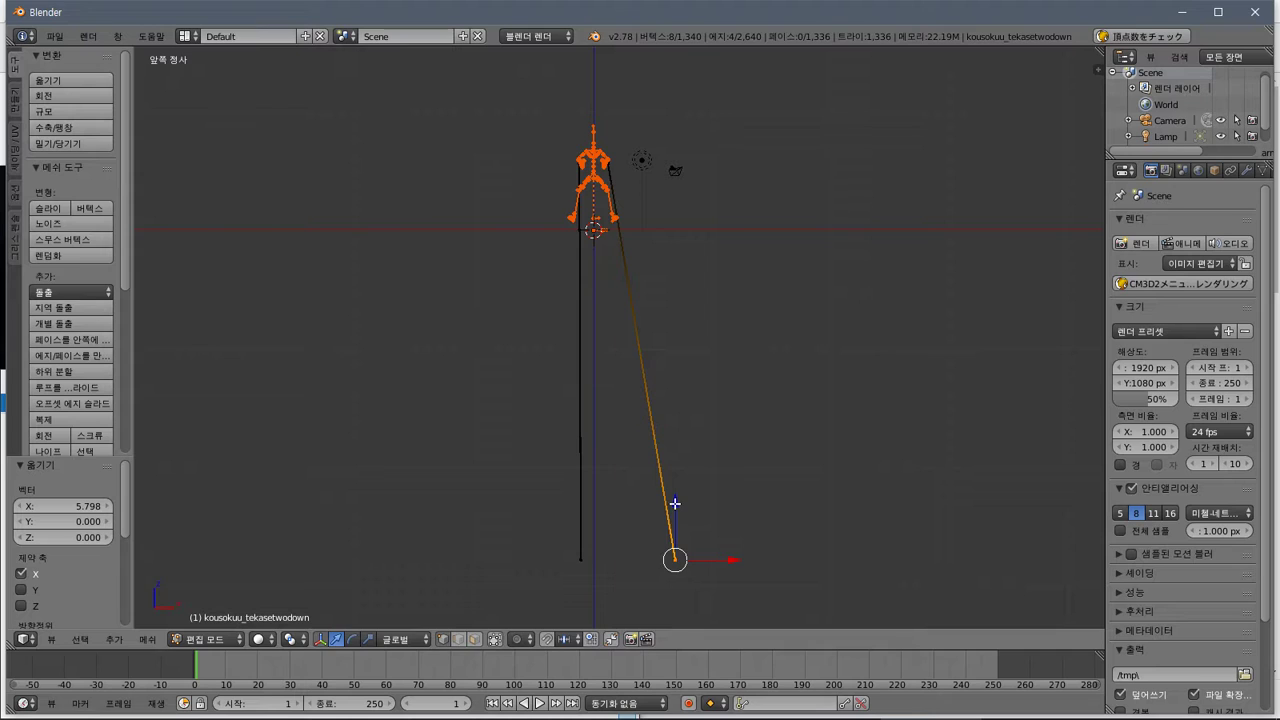
pyautogui.moveTo(675, 503); pyautogui.dragTo(673, 169)
# Move the selected chain end about -2.86 along the X axis, toward the armature
pyautogui.scroll(2, 671, 174)
pyautogui.keyDown('shift'); pyautogui.moveTo(671, 174); pyautogui.dragTo(669, 425, button='middle'); pyautogui.keyUp('shift')
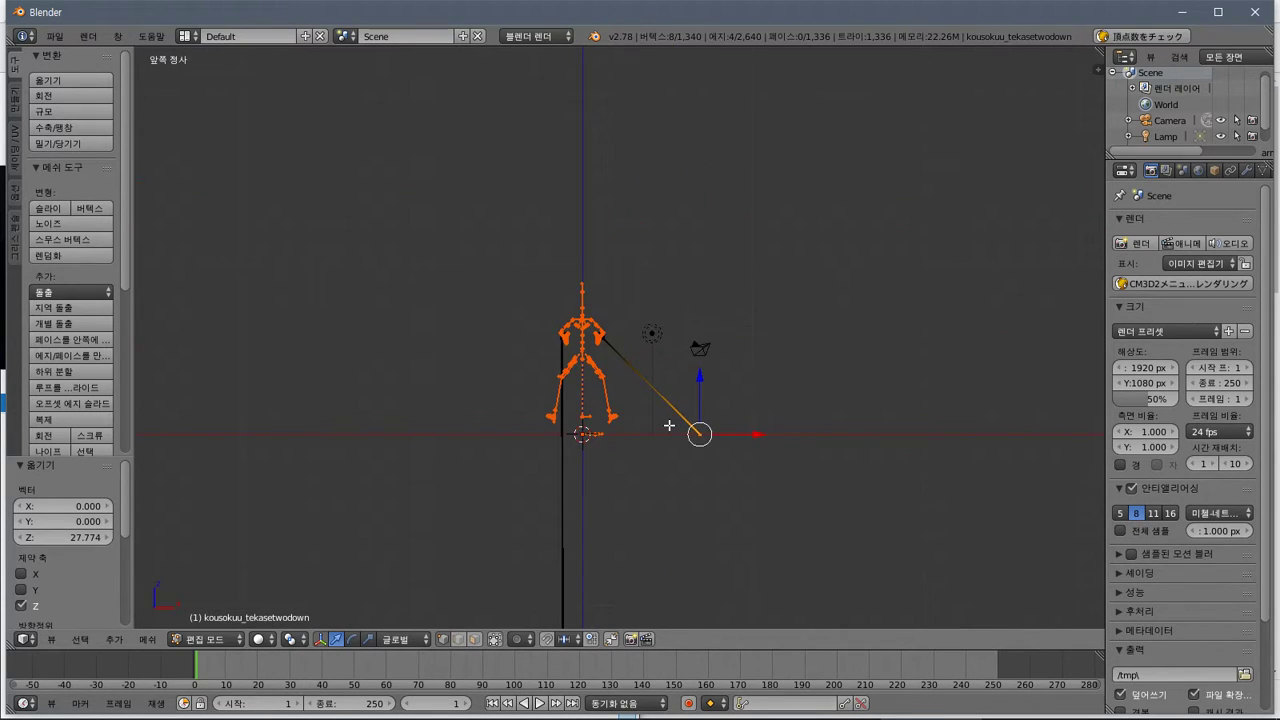
pyautogui.scroll(3, 669, 425)
pyautogui.scroll(-1, 859, 464)
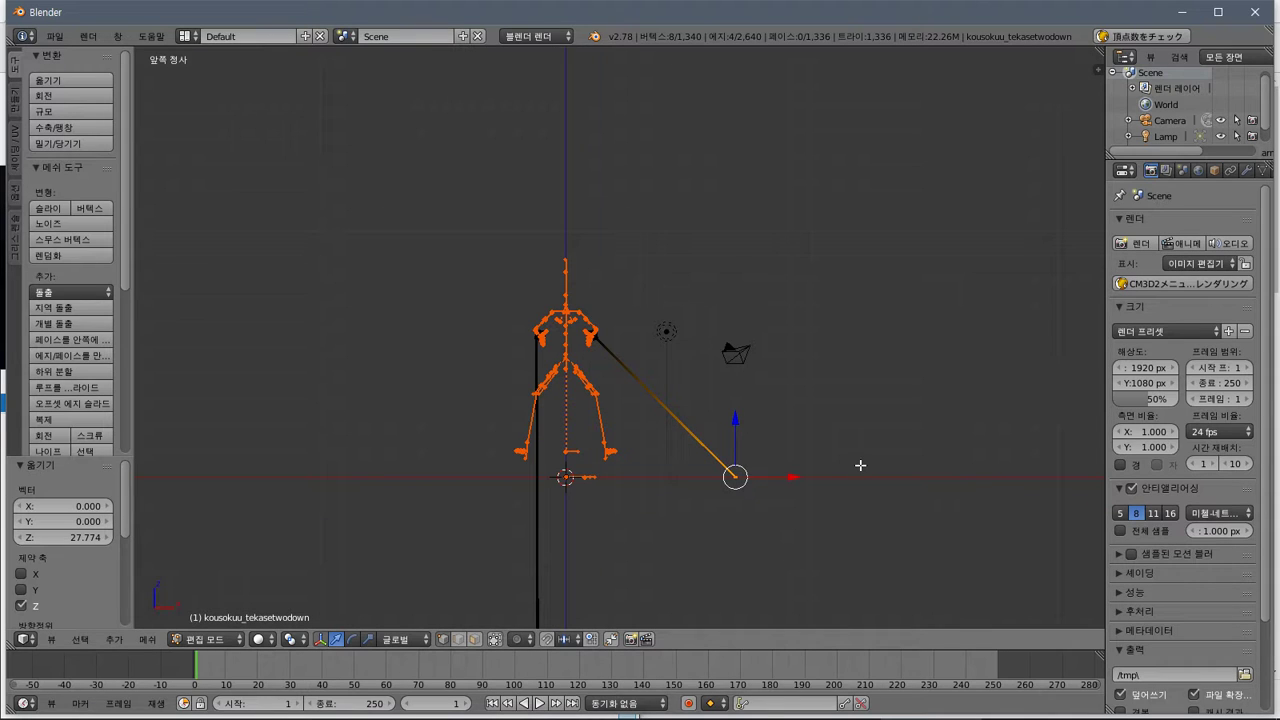
pyautogui.press('g')
pyautogui.press('x')
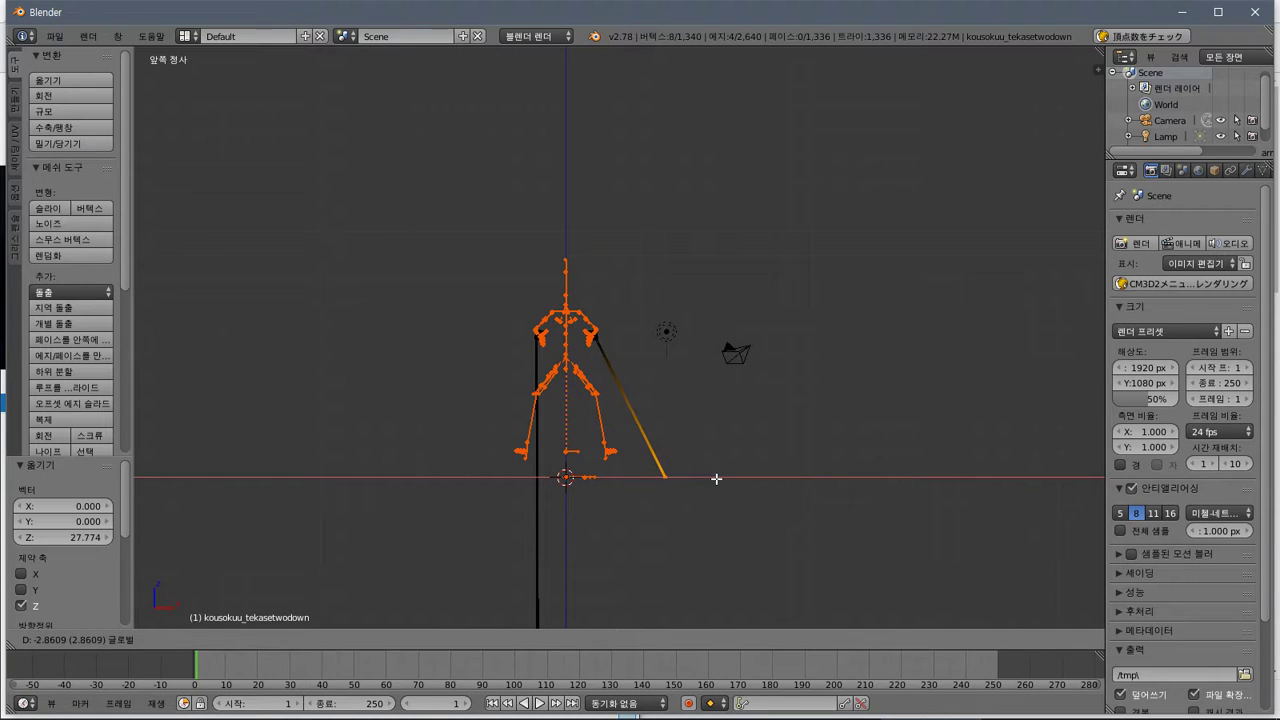
pyautogui.click(716, 478)
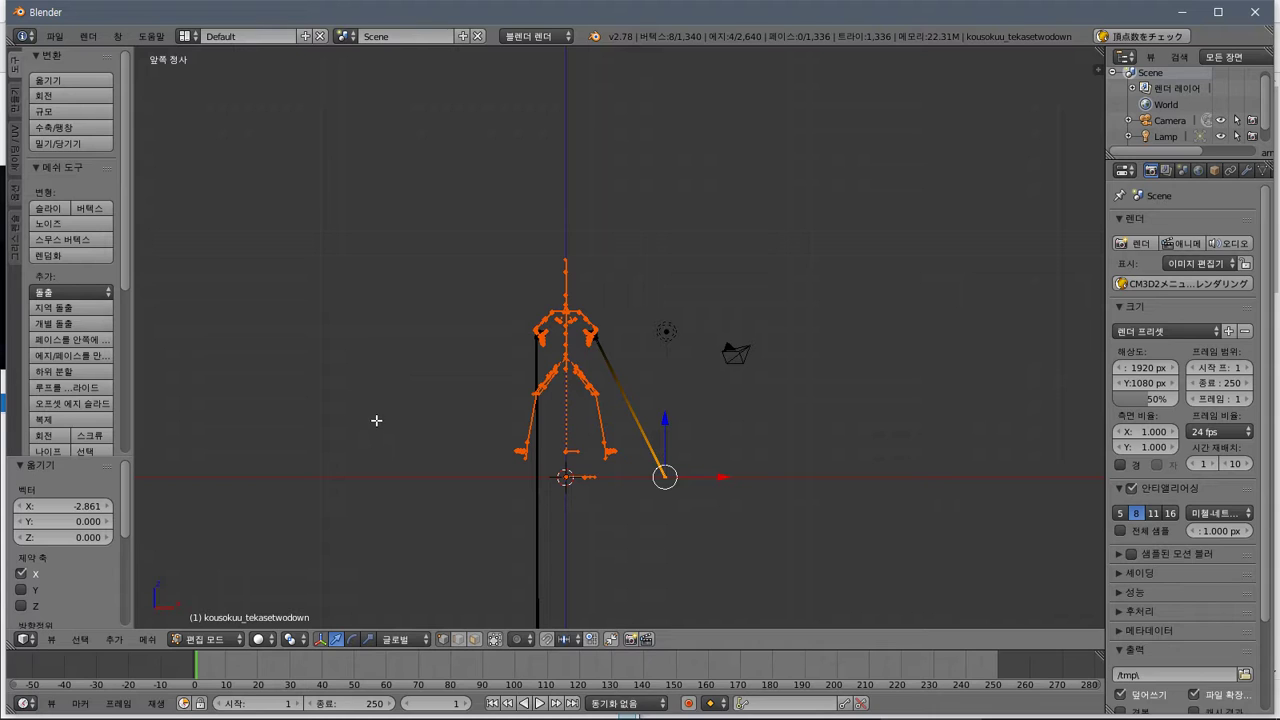
# Set the X offset of the last move to 0 and look through the move's other settings
pyautogui.click(55, 507)
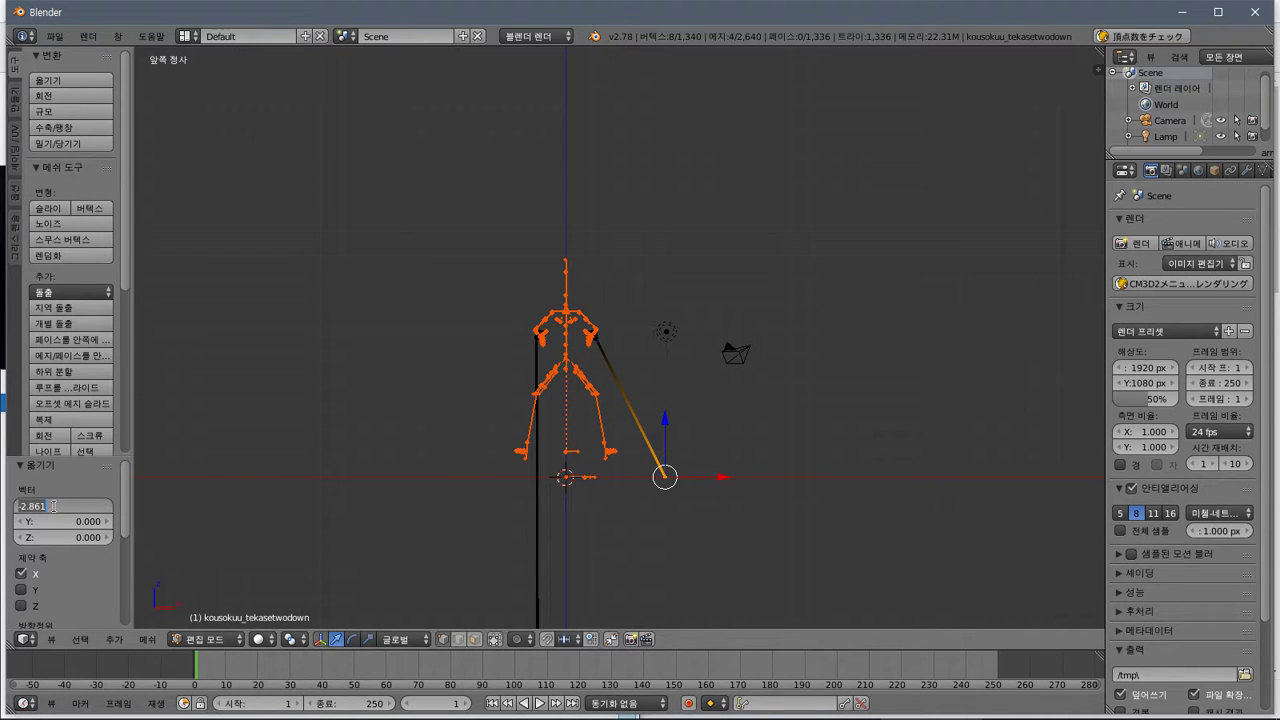
pyautogui.write('0')
pyautogui.press('Return')
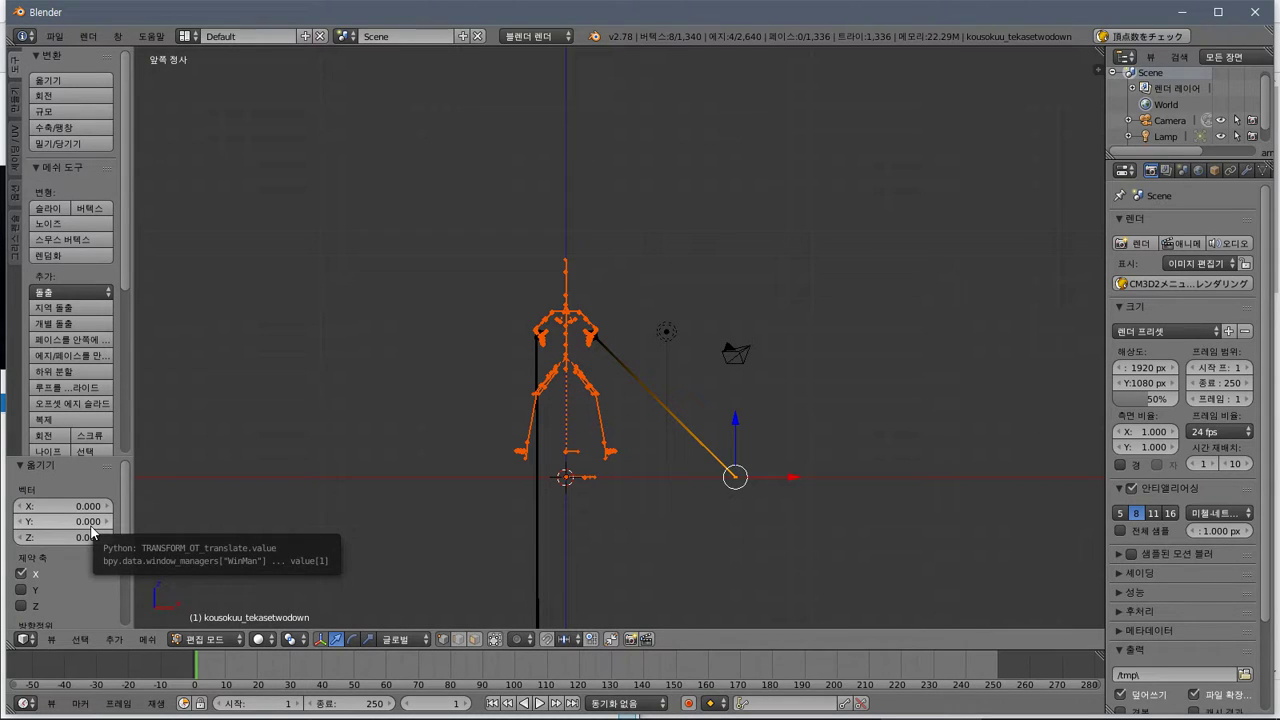
pyautogui.scroll(-1, 33, 587)
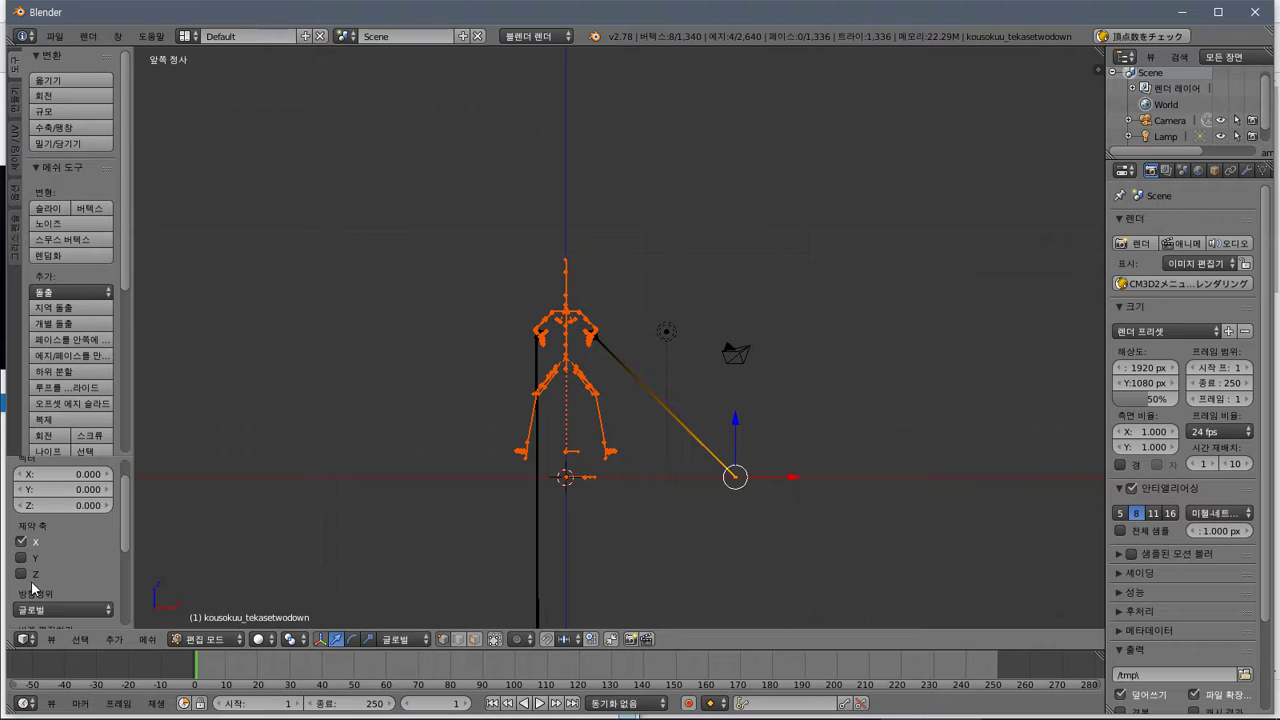
pyautogui.scroll(-5, 35, 588)
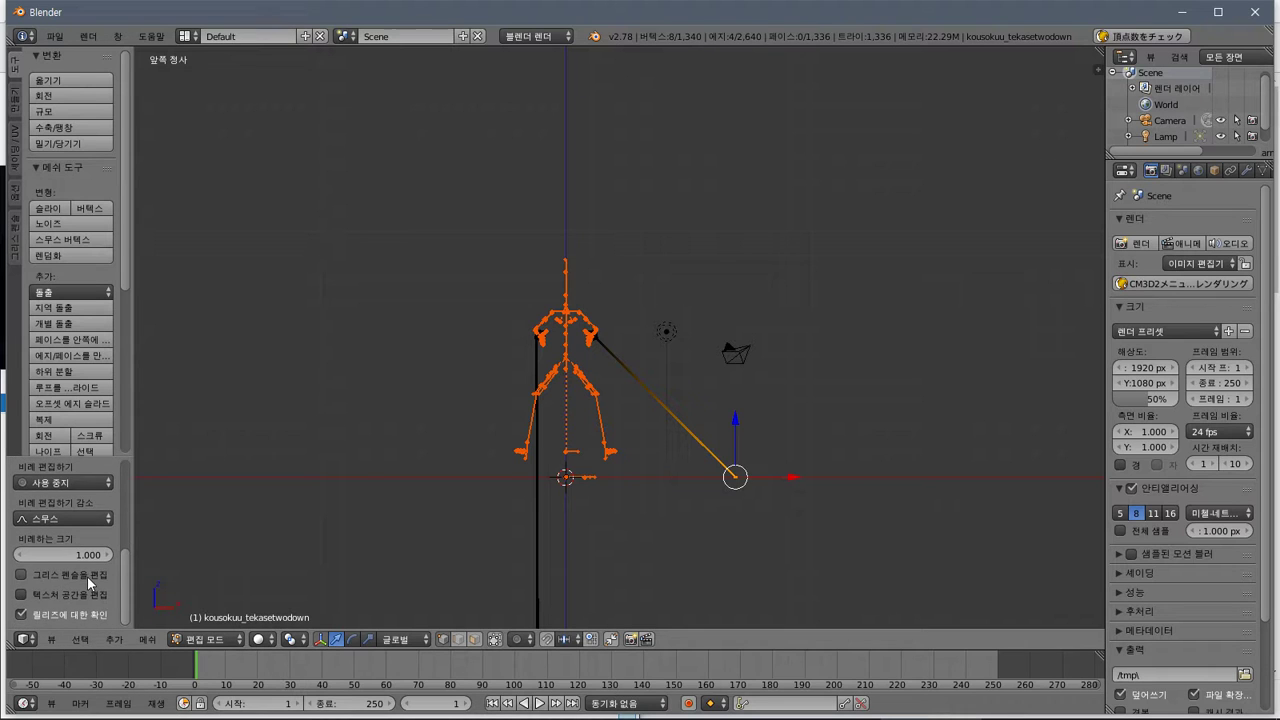
pyautogui.scroll(5, 87, 576)
# Try an X offset of about -3.11 for the move, followed by exactly -4
pyautogui.moveTo(50, 470); pyautogui.dragTo(92, 474)
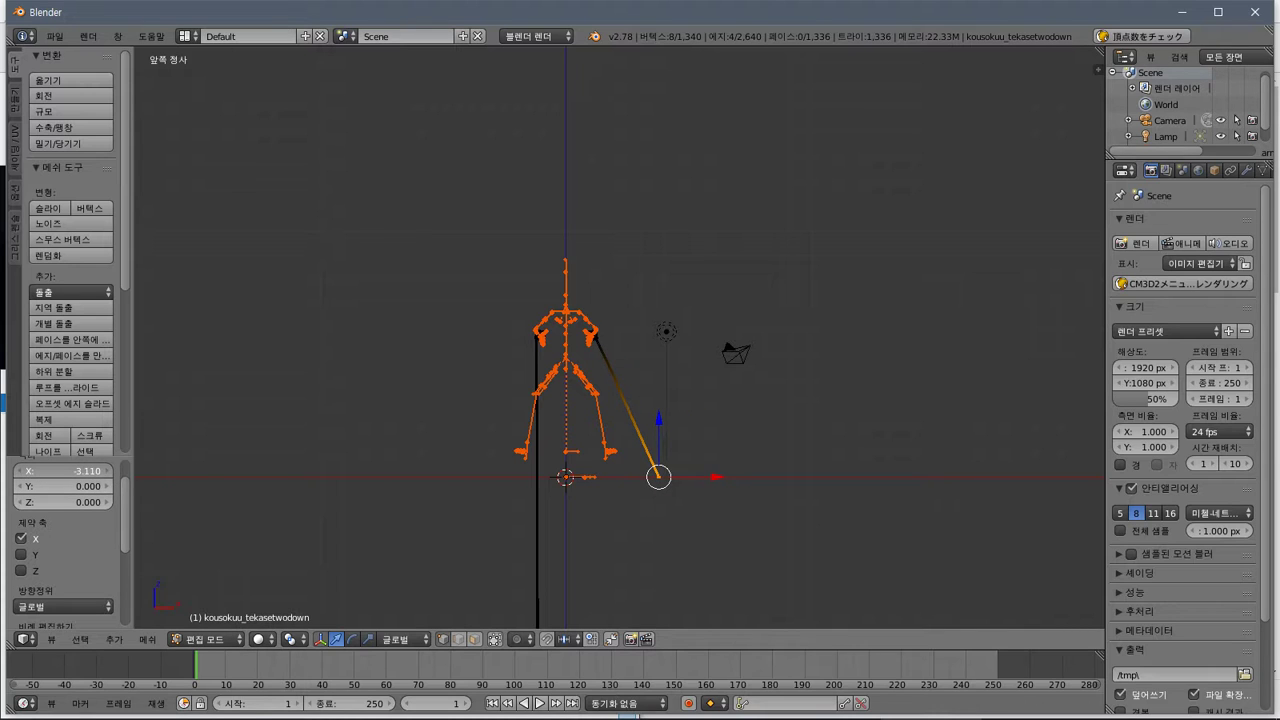
pyautogui.click(81, 474)
pyautogui.press('BackSpace')
pyautogui.write('-4')
pyautogui.press('Return')
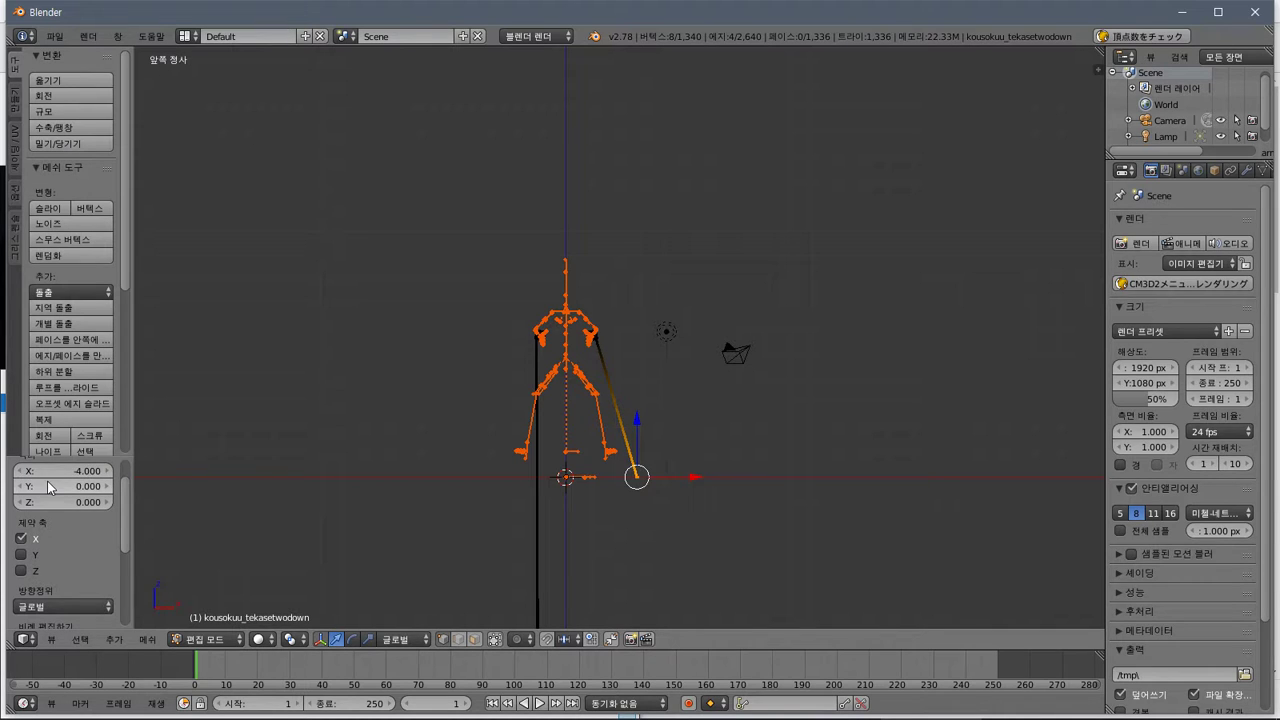
# Set the X offset of the chain end's move to -3
pyautogui.click(58, 474)
pyautogui.write('-3')
pyautogui.press('Return')
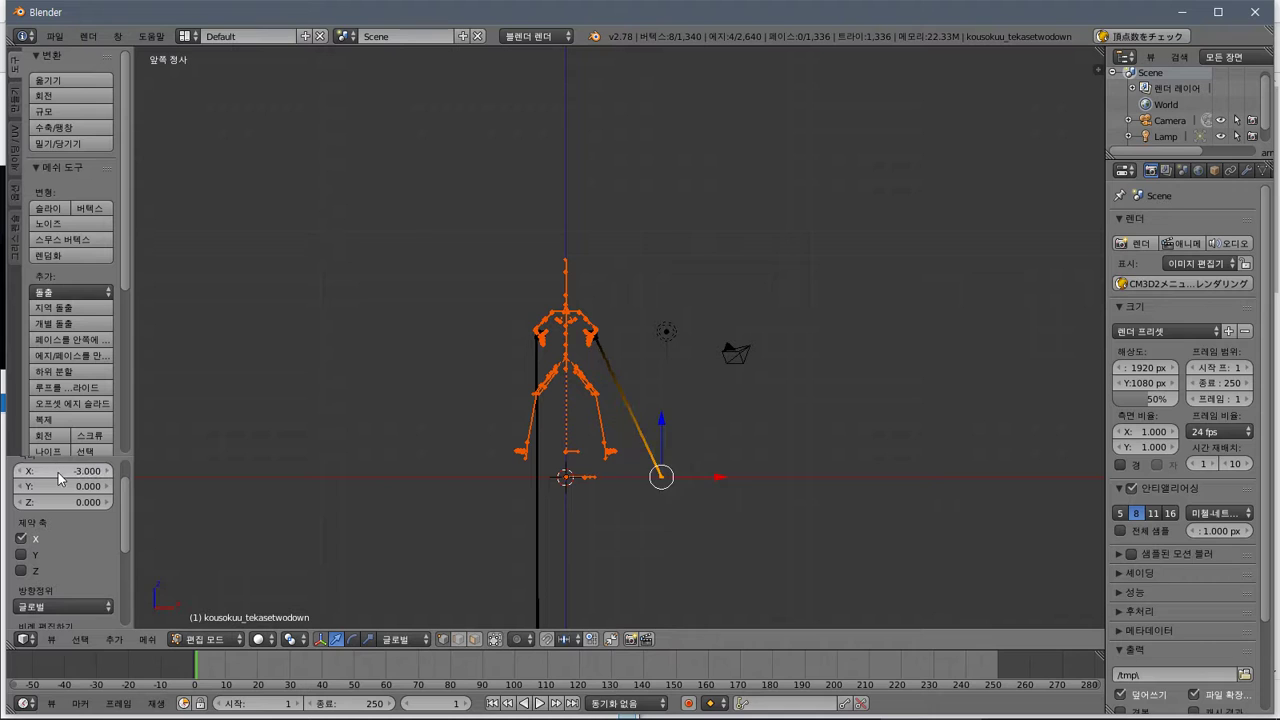
# Box-select only the lower end of the negative-X chain and move it about 21.8 along Z and -4.4 along X
pyautogui.scroll(1, 726, 533)
pyautogui.scroll(-5, 726, 533)
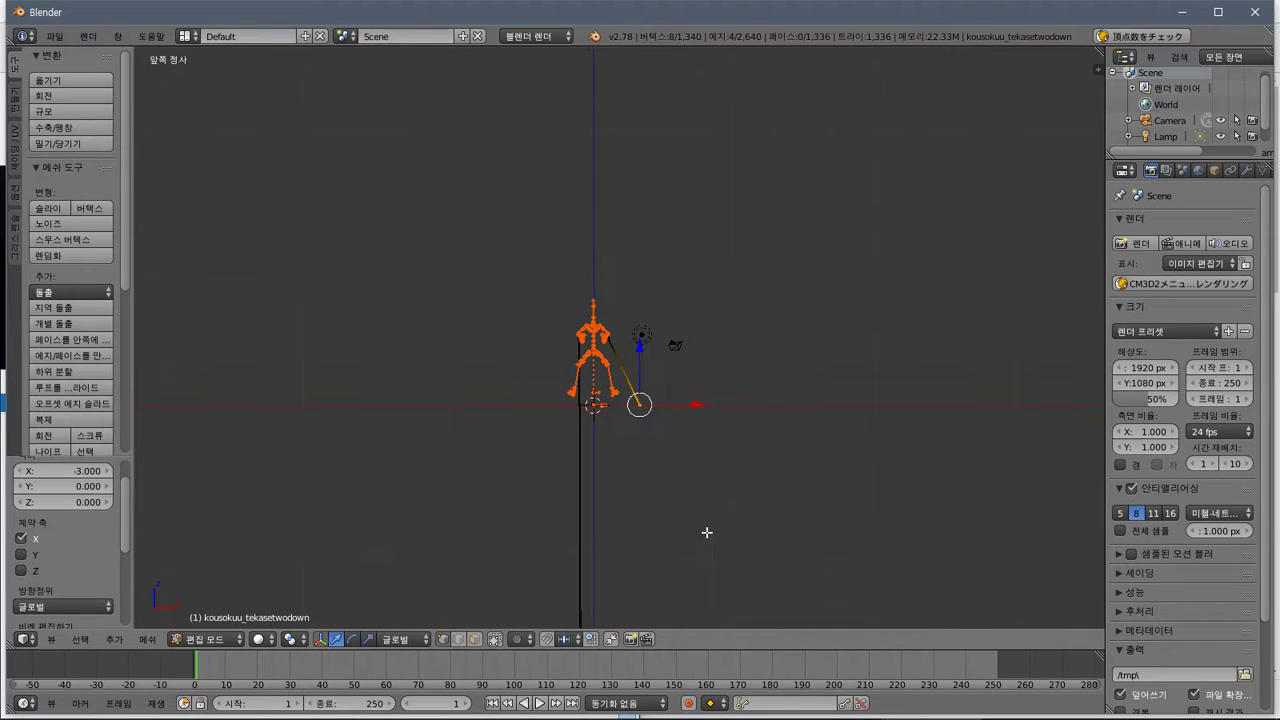
pyautogui.keyDown('shift'); pyautogui.moveTo(707, 532); pyautogui.dragTo(717, 317, button='middle'); pyautogui.keyUp('shift')
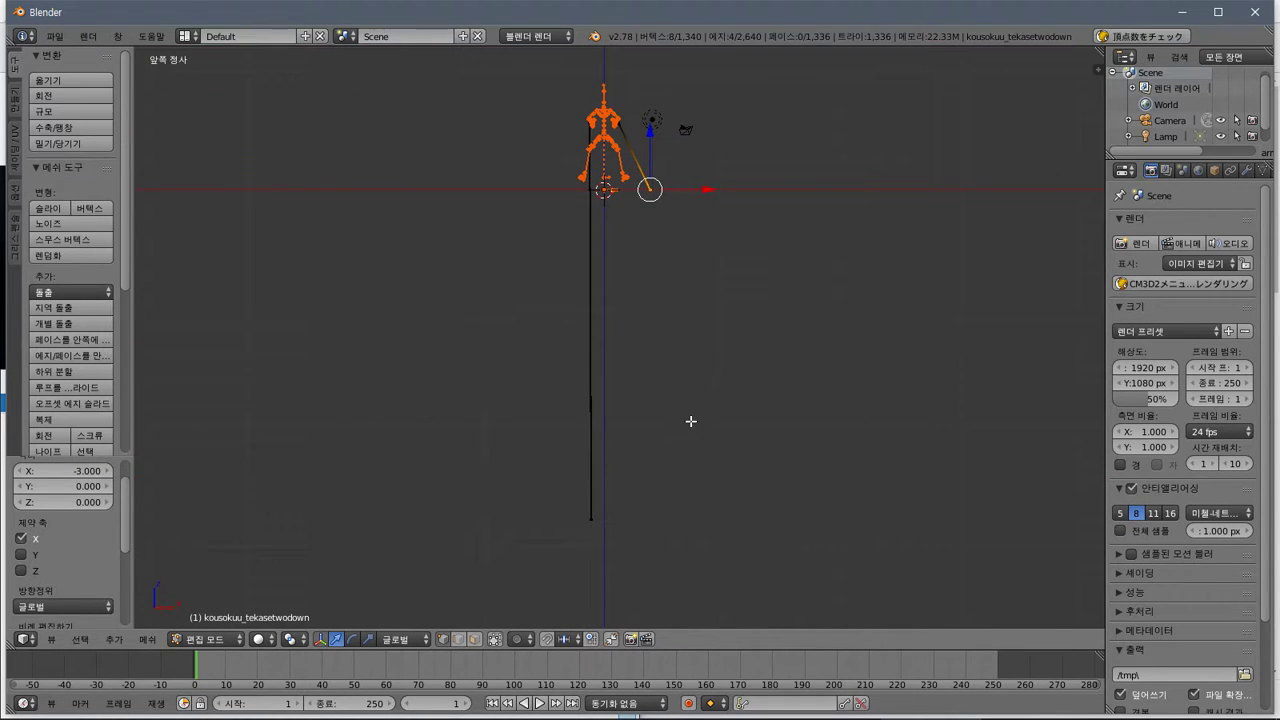
pyautogui.press('a')
pyautogui.click(617, 508)
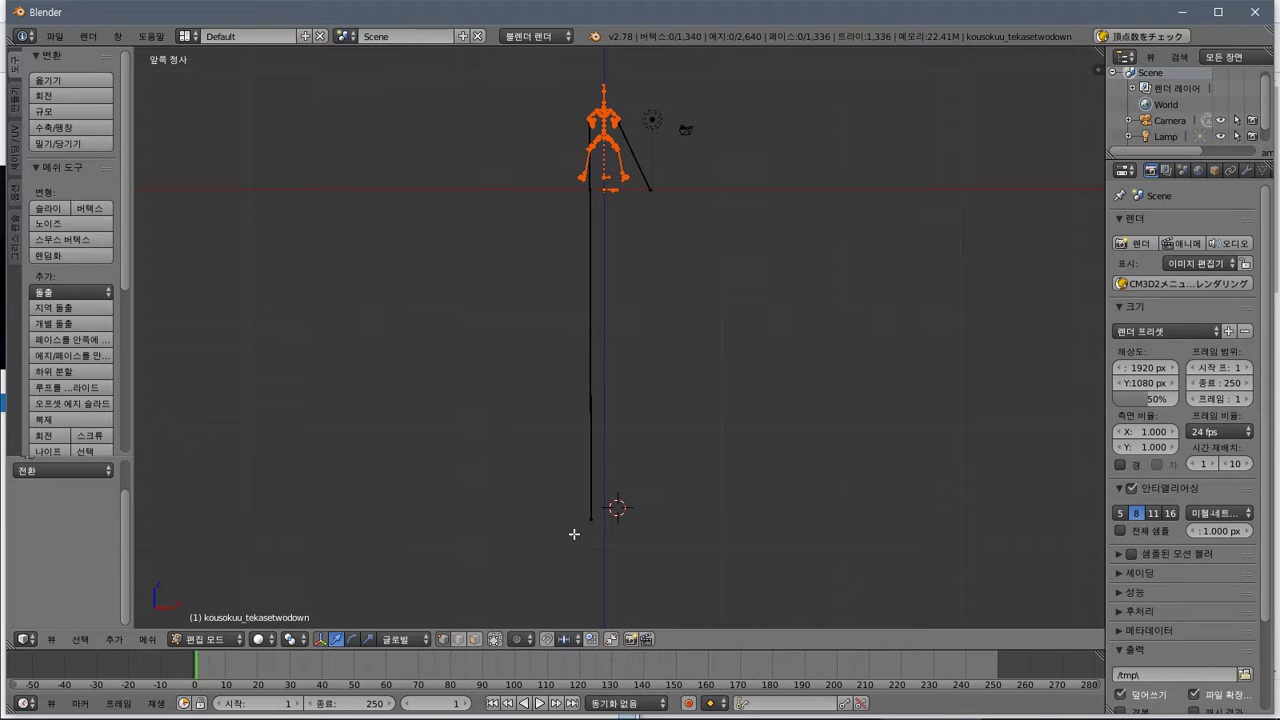
pyautogui.press('b')
pyautogui.moveTo(625, 489); pyautogui.dragTo(539, 548)
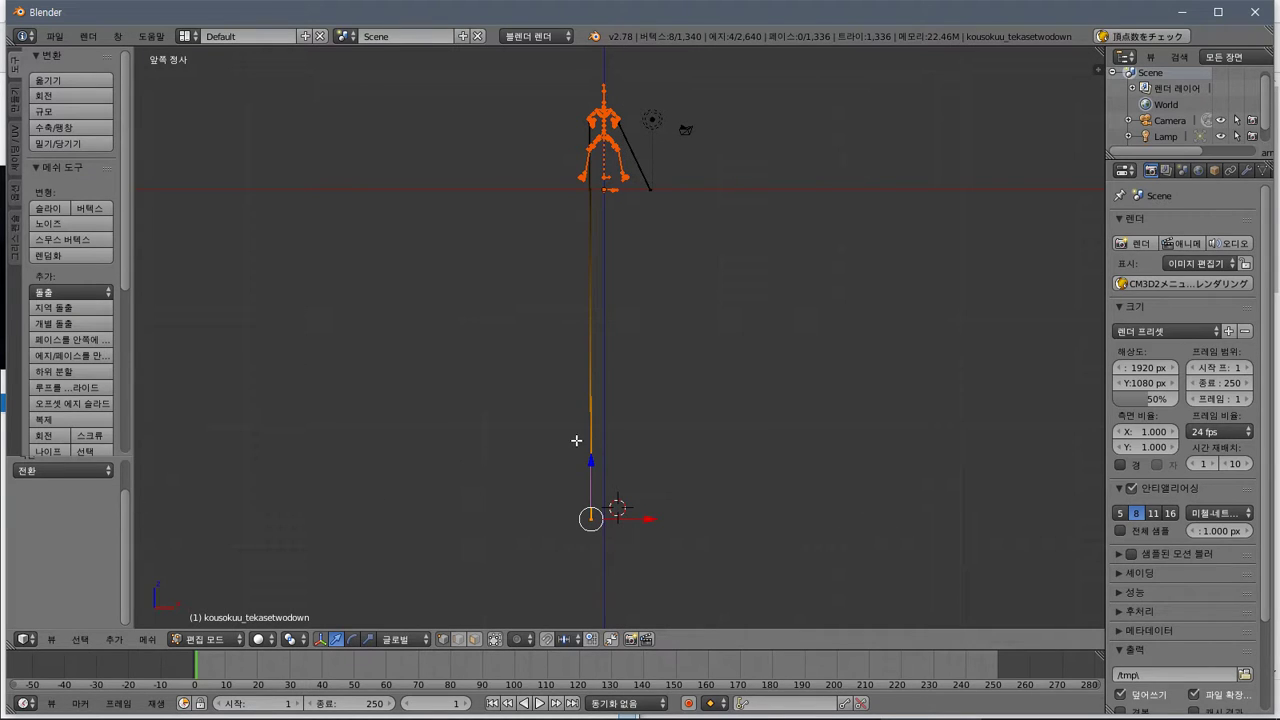
pyautogui.press('g')
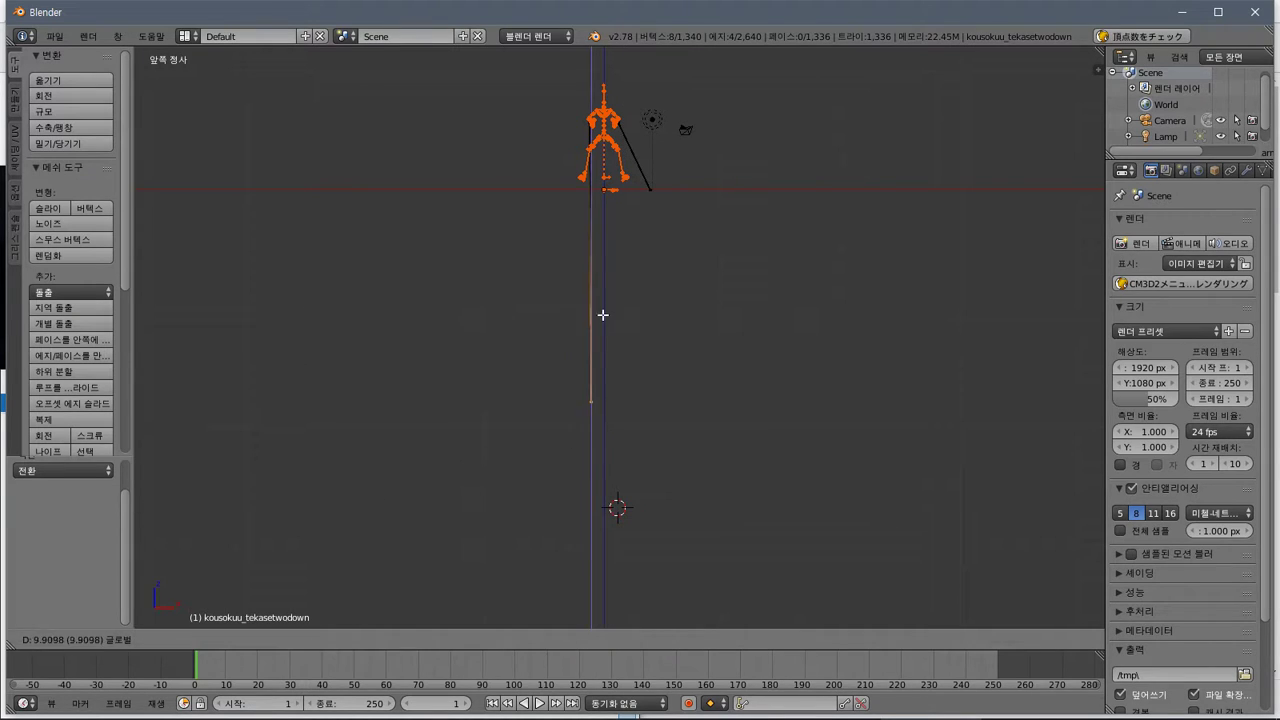
pyautogui.press('z')
pyautogui.click(592, 204)
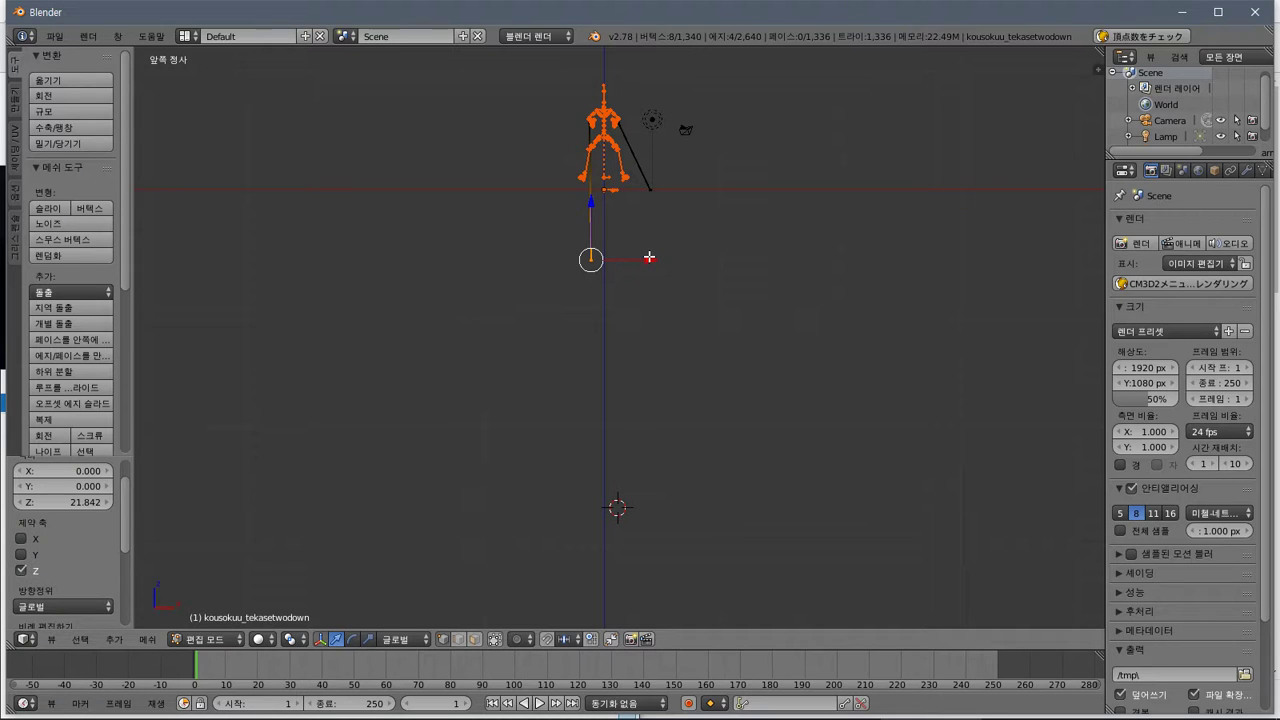
pyautogui.moveTo(649, 258); pyautogui.dragTo(596, 258)
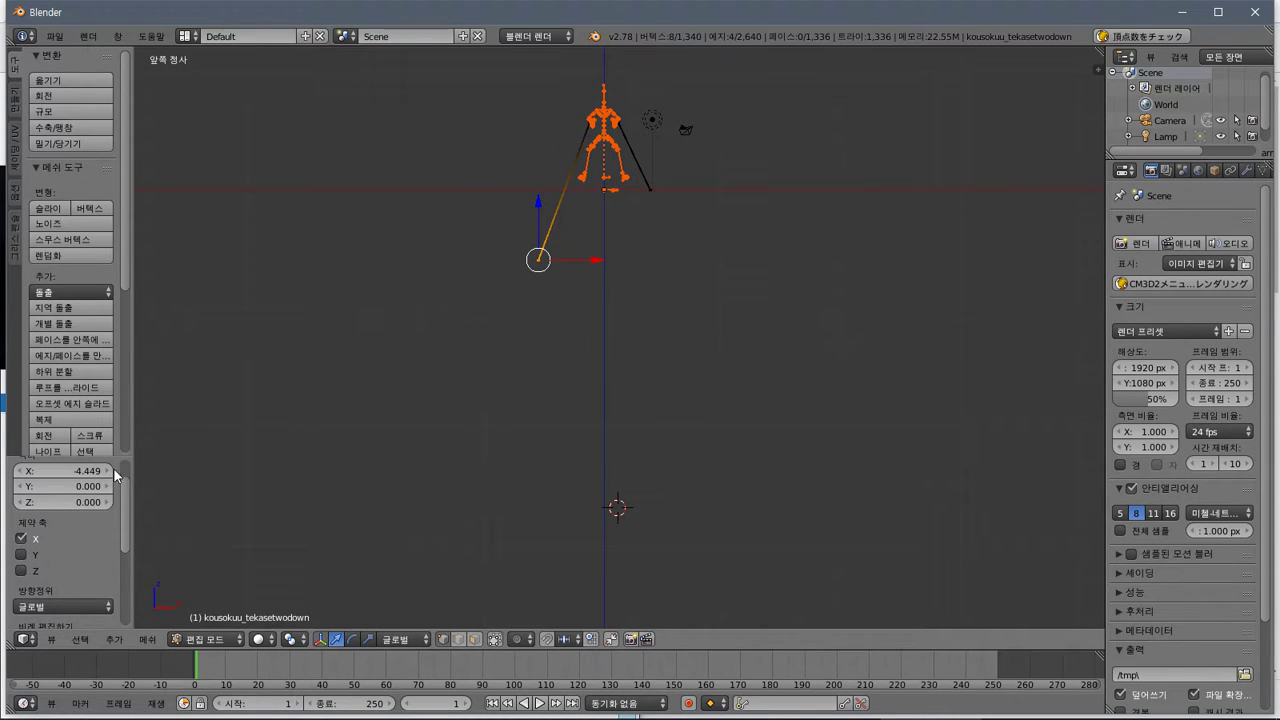
# Raise the selected negative-X chain end about 6.1 along the Z axis, close to the X axis line
pyautogui.click(61, 472)
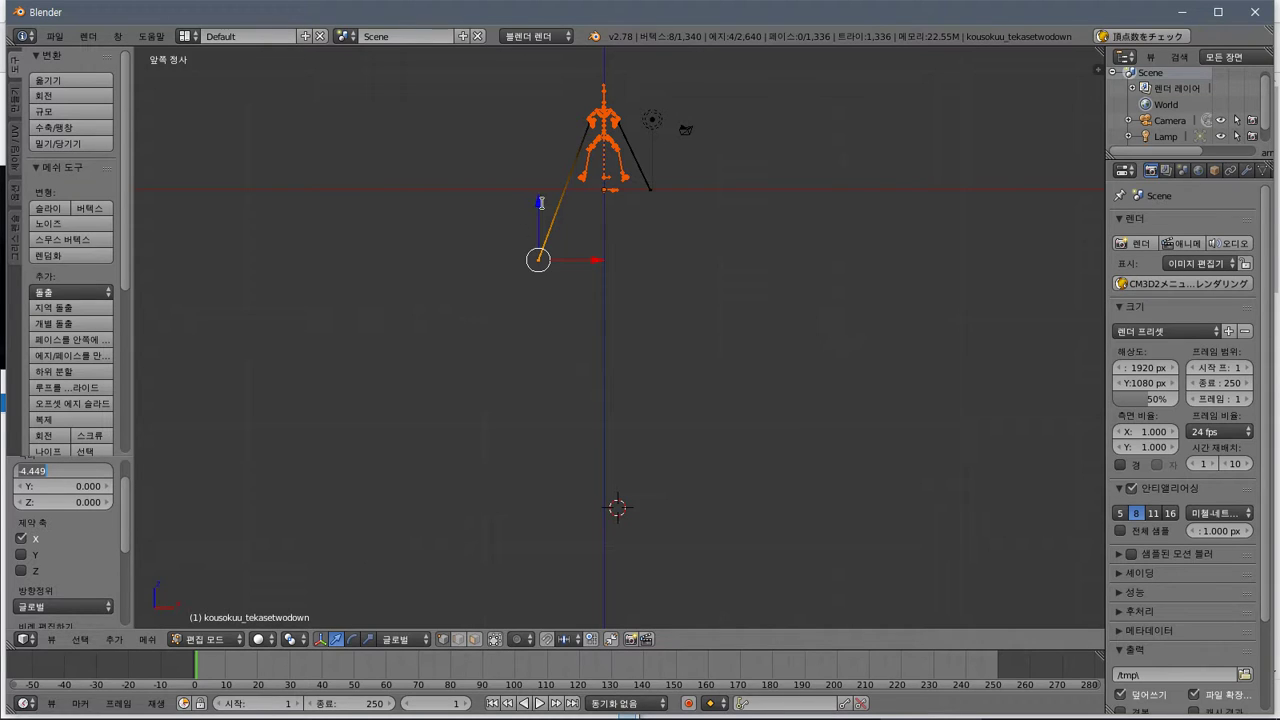
pyautogui.click(543, 203)
pyautogui.moveTo(542, 203); pyautogui.dragTo(555, 122)
# Align the chain end with its opposite by moving it about -0.17 along Z and 1.54 along X
pyautogui.keyDown('shift'); pyautogui.moveTo(555, 122); pyautogui.dragTo(603, 329, button='middle'); pyautogui.keyUp('shift')
pyautogui.scroll(7, 604, 327)
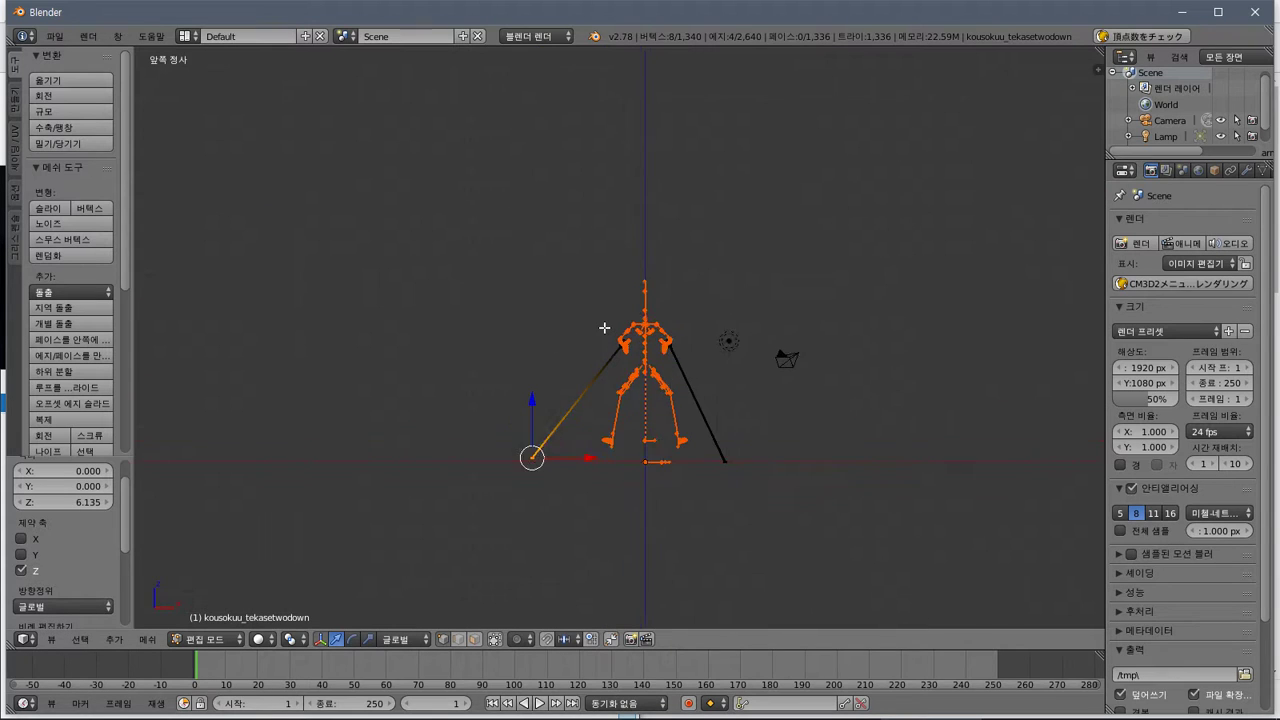
pyautogui.keyDown('shift'); pyautogui.moveTo(617, 440); pyautogui.dragTo(603, 407, button='middle'); pyautogui.keyUp('shift')
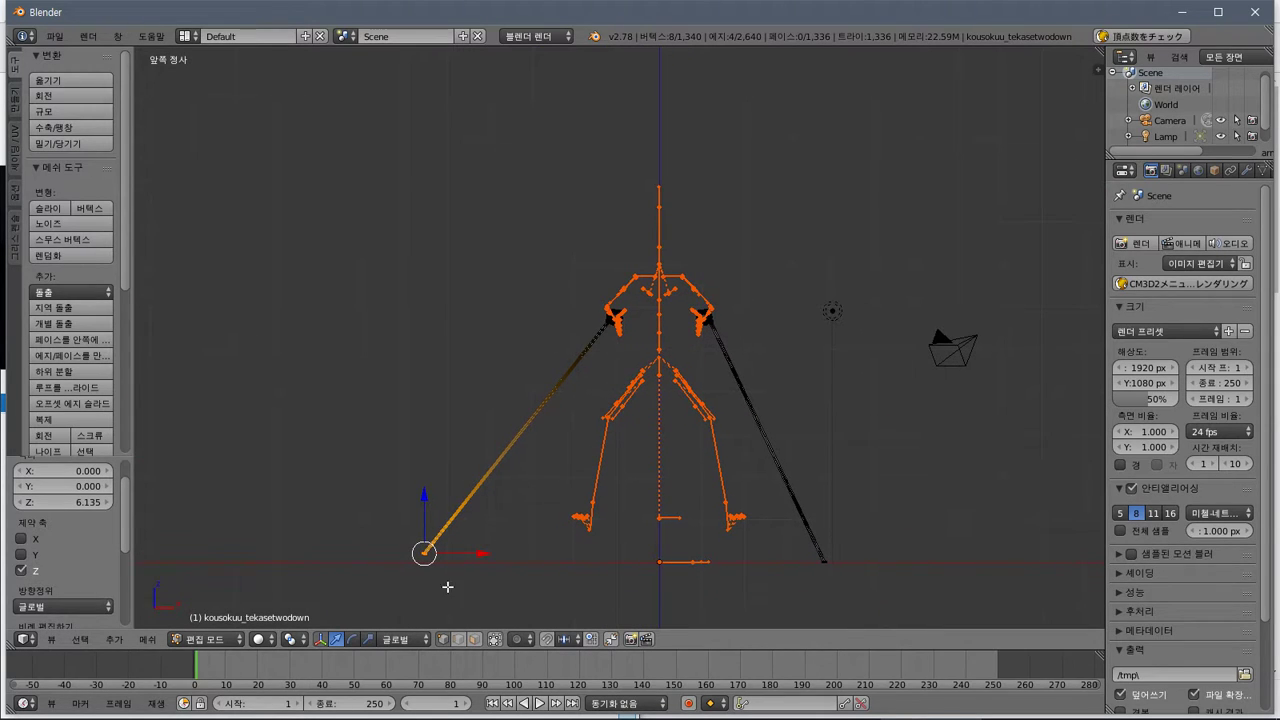
pyautogui.moveTo(428, 493); pyautogui.dragTo(431, 503)
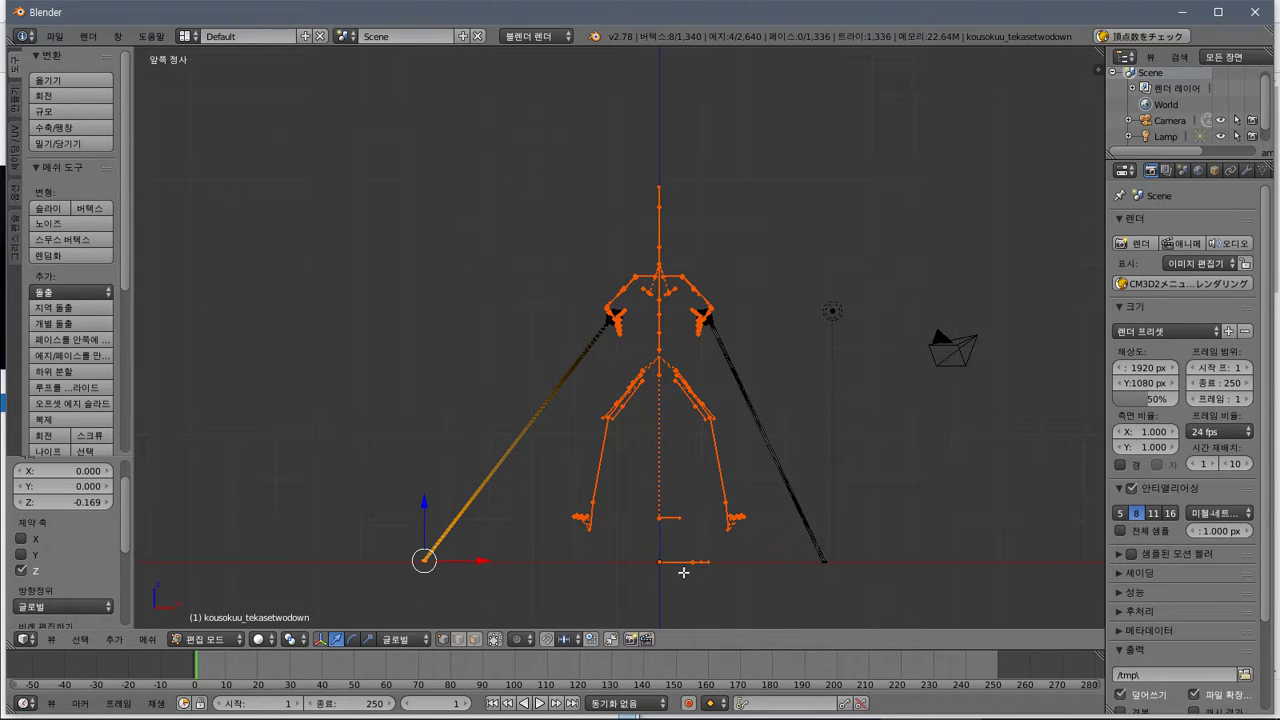
pyautogui.moveTo(481, 561); pyautogui.dragTo(547, 560)
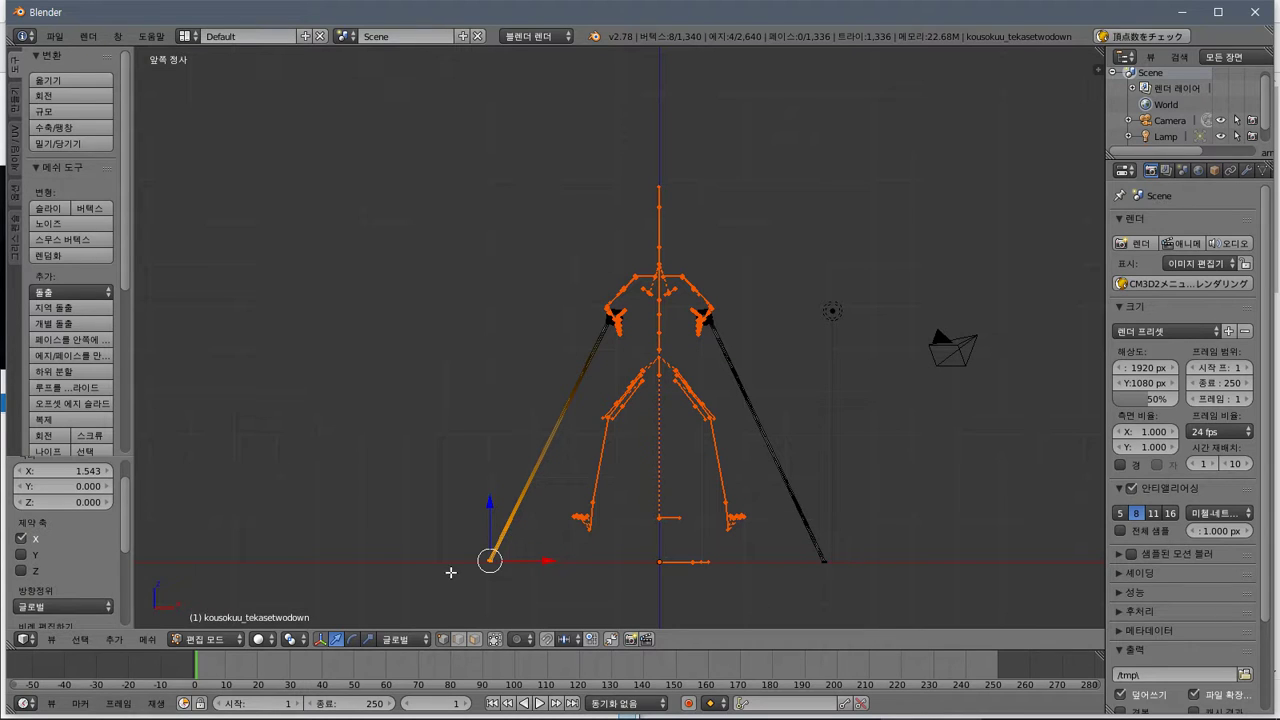
# Set the orientation of the last move to View
pyautogui.scroll(-5, 90, 545)
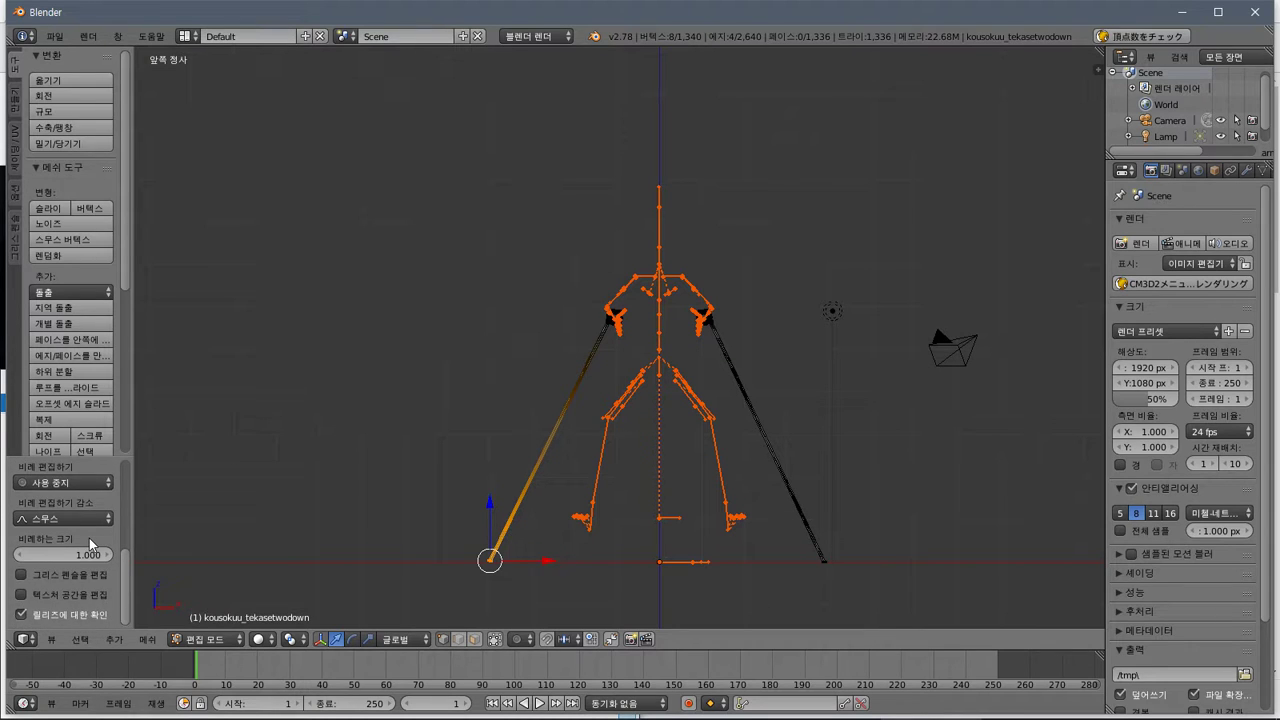
pyautogui.scroll(4, 88, 545)
pyautogui.click(80, 576)
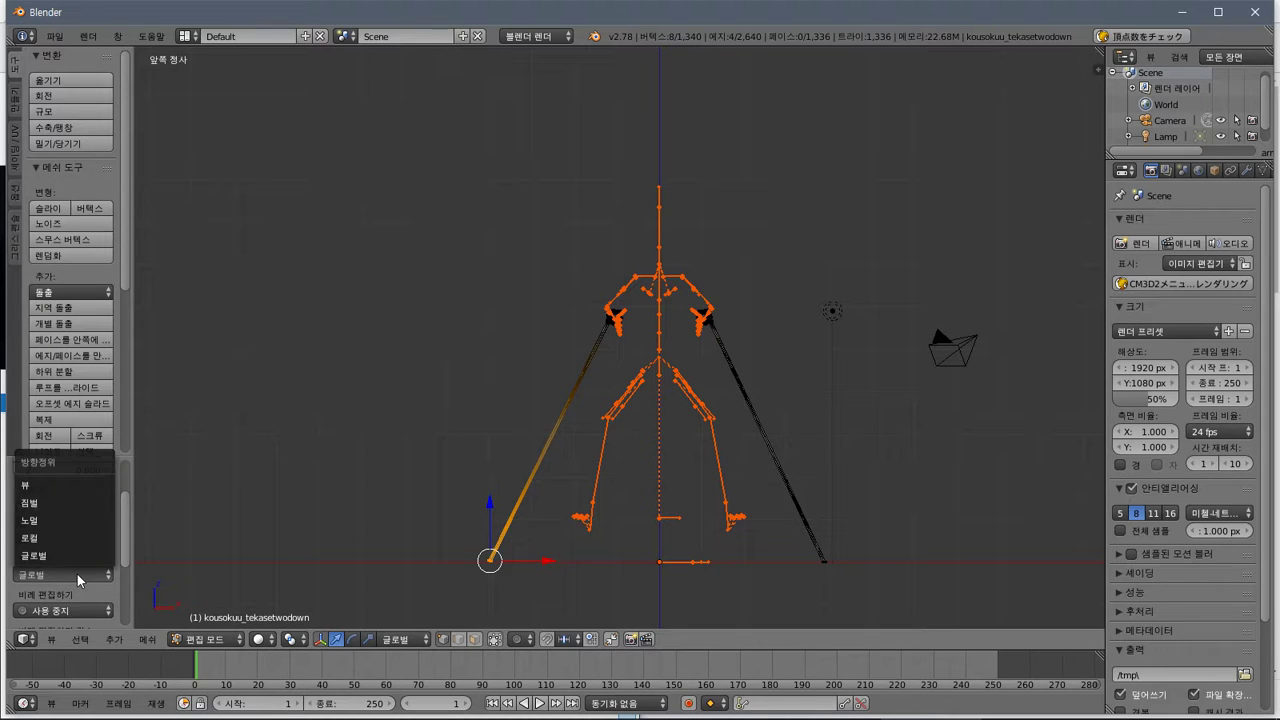
pyautogui.click(60, 486)
pyautogui.scroll(2, 75, 553)
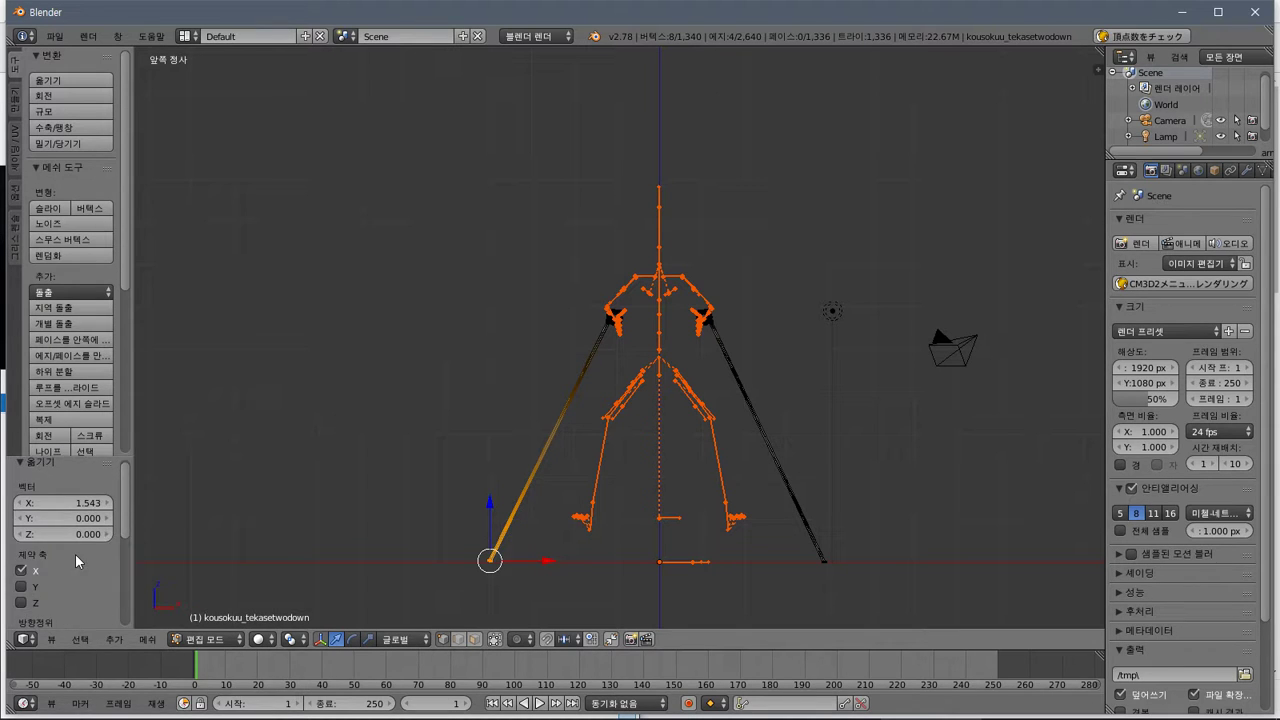
# Set the X distance of the negative-X chain end's last move to 1.553
pyautogui.moveTo(69, 471)
pyautogui.mouseDown()
pyautogui.moveTo(45, 471)
pyautogui.moveTo(84, 470)
pyautogui.mouseUp()
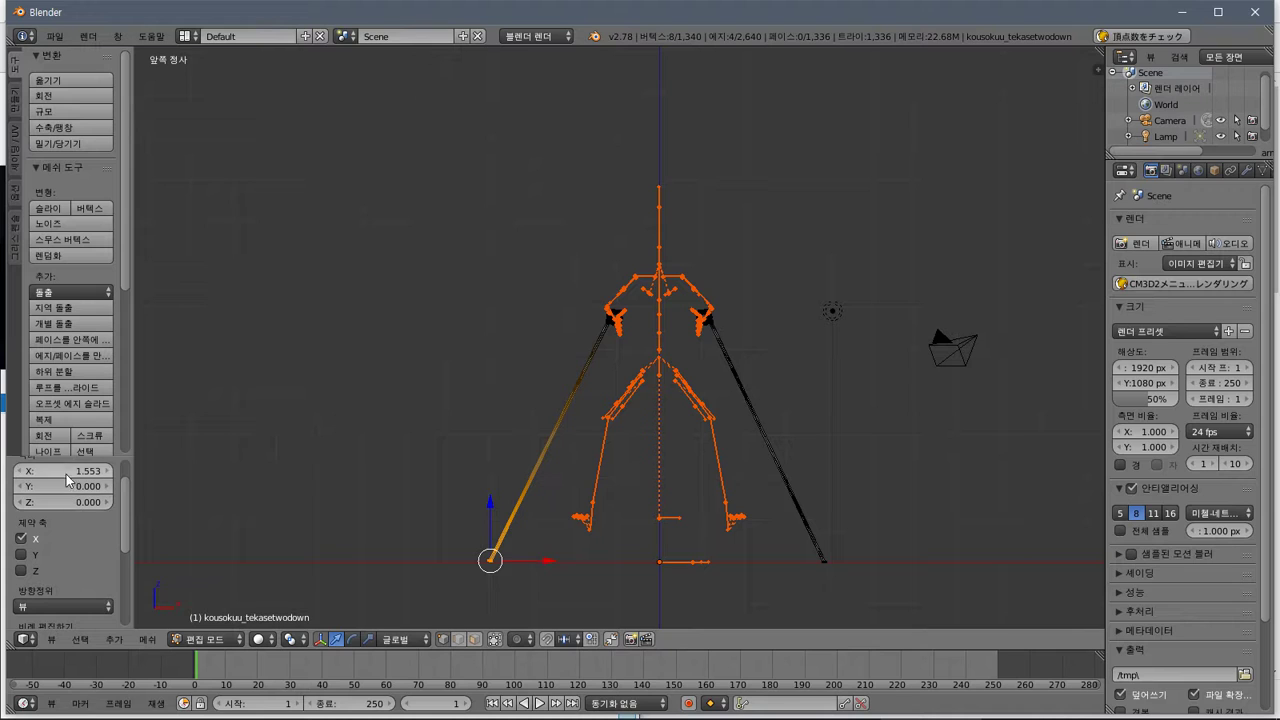
pyautogui.click(64, 472)
pyautogui.press('Return')
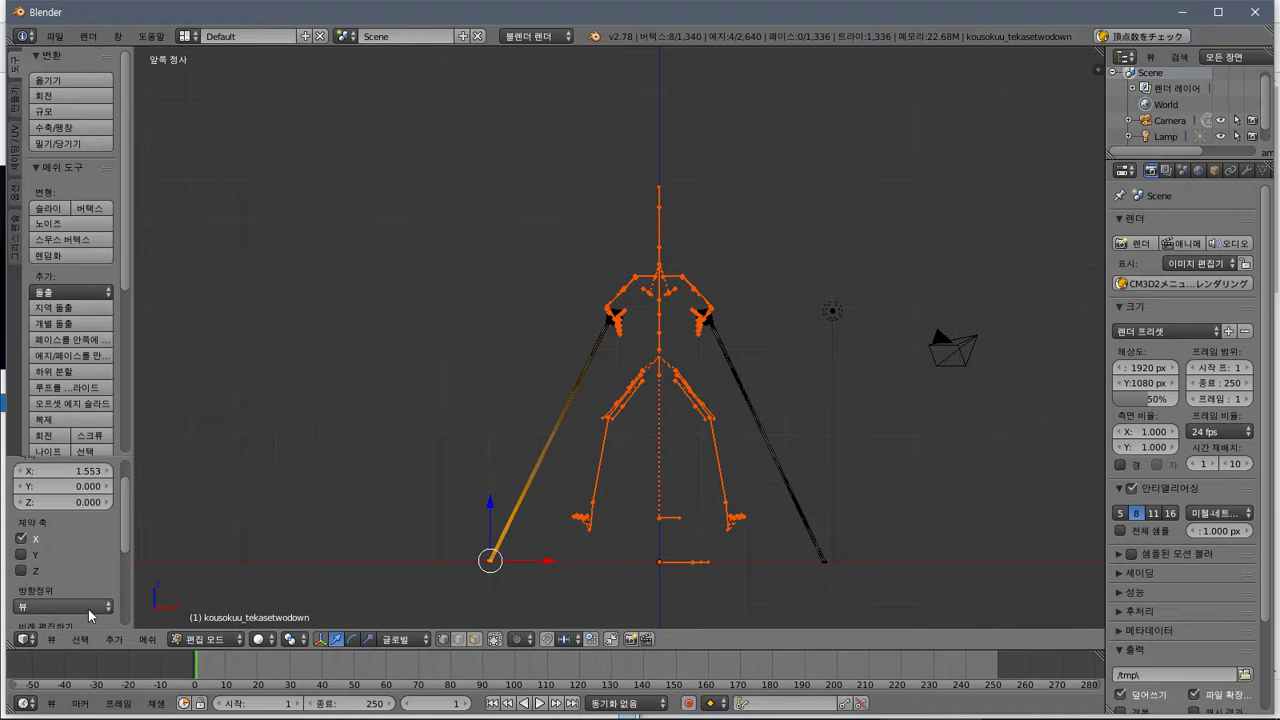
# Box-select only the lower end of the positive-X chain and move it about 0.15 along the X axis
pyautogui.press('a')
pyautogui.press('a')
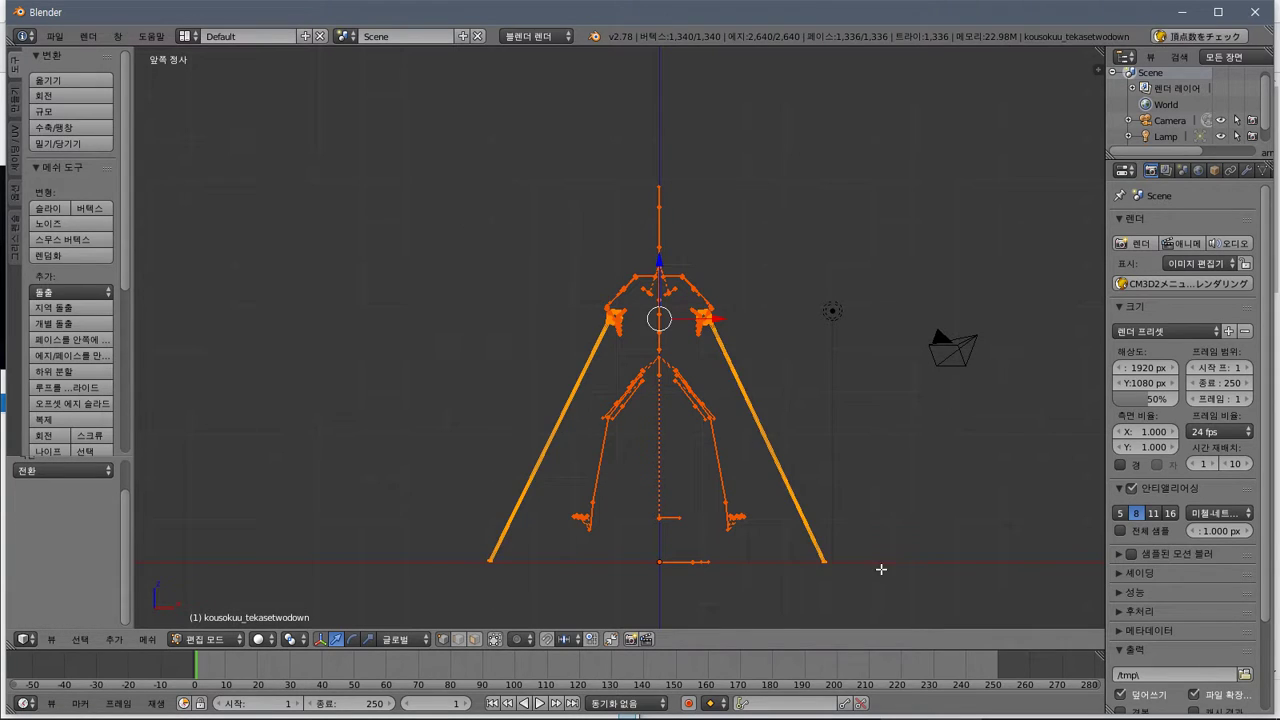
pyautogui.press('a')
pyautogui.click(866, 549)
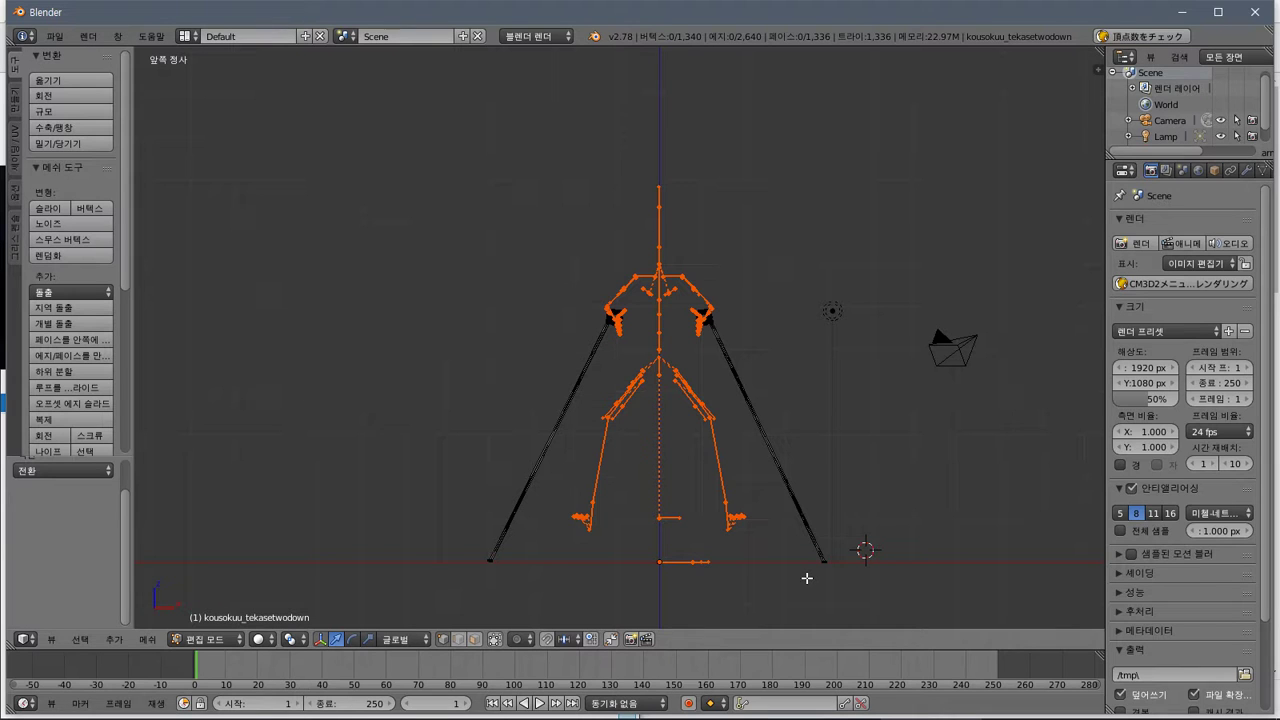
pyautogui.press('b')
pyautogui.moveTo(807, 577); pyautogui.dragTo(852, 552)
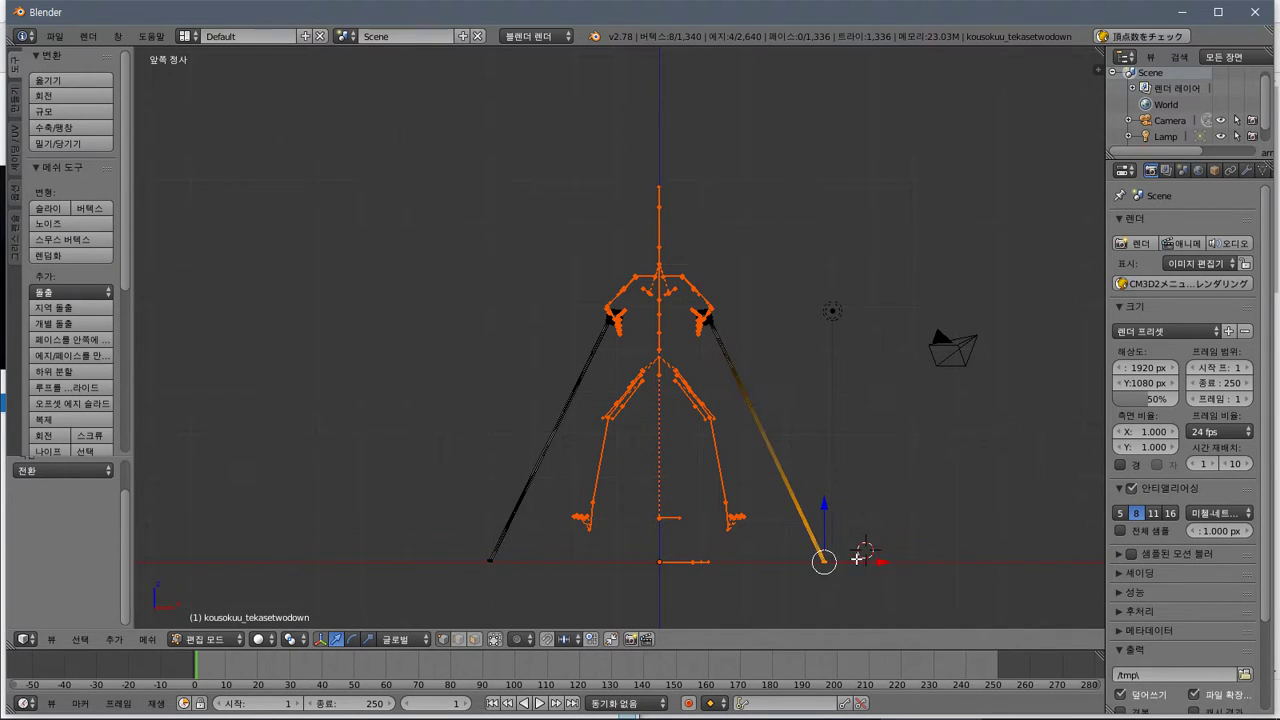
pyautogui.press('g')
pyautogui.press('x')
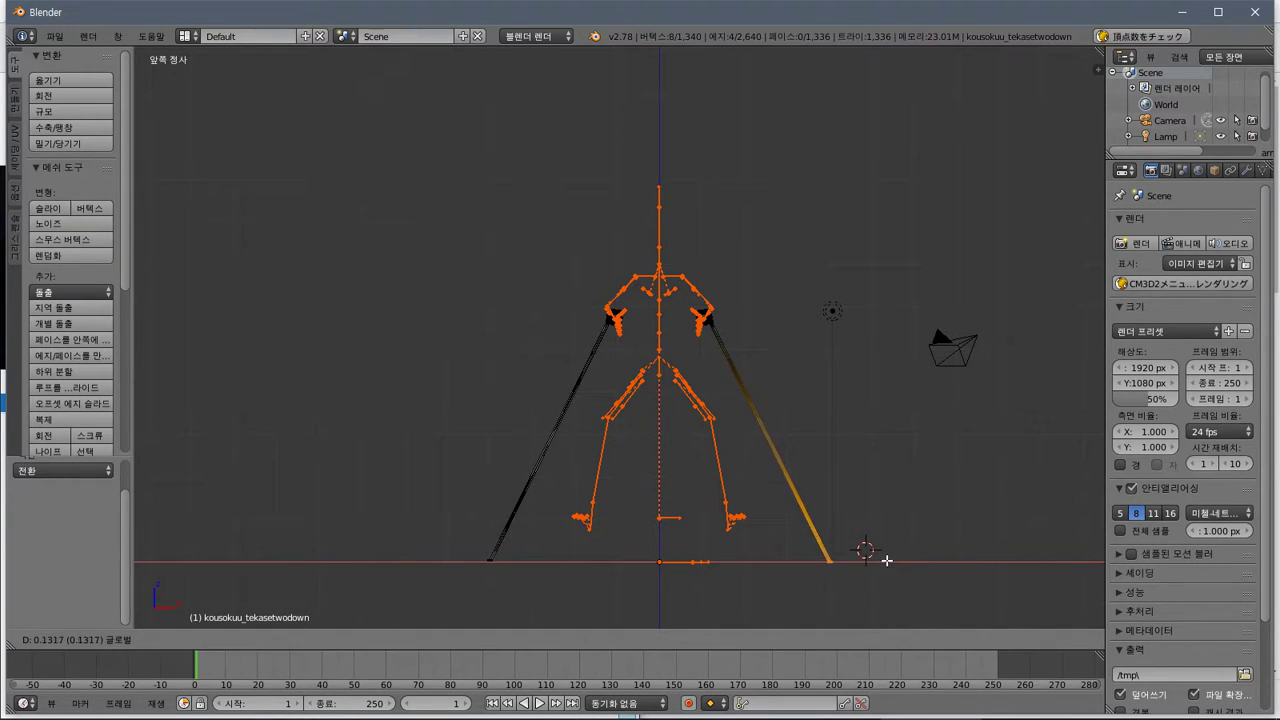
pyautogui.click(887, 561)
pyautogui.click(881, 481)
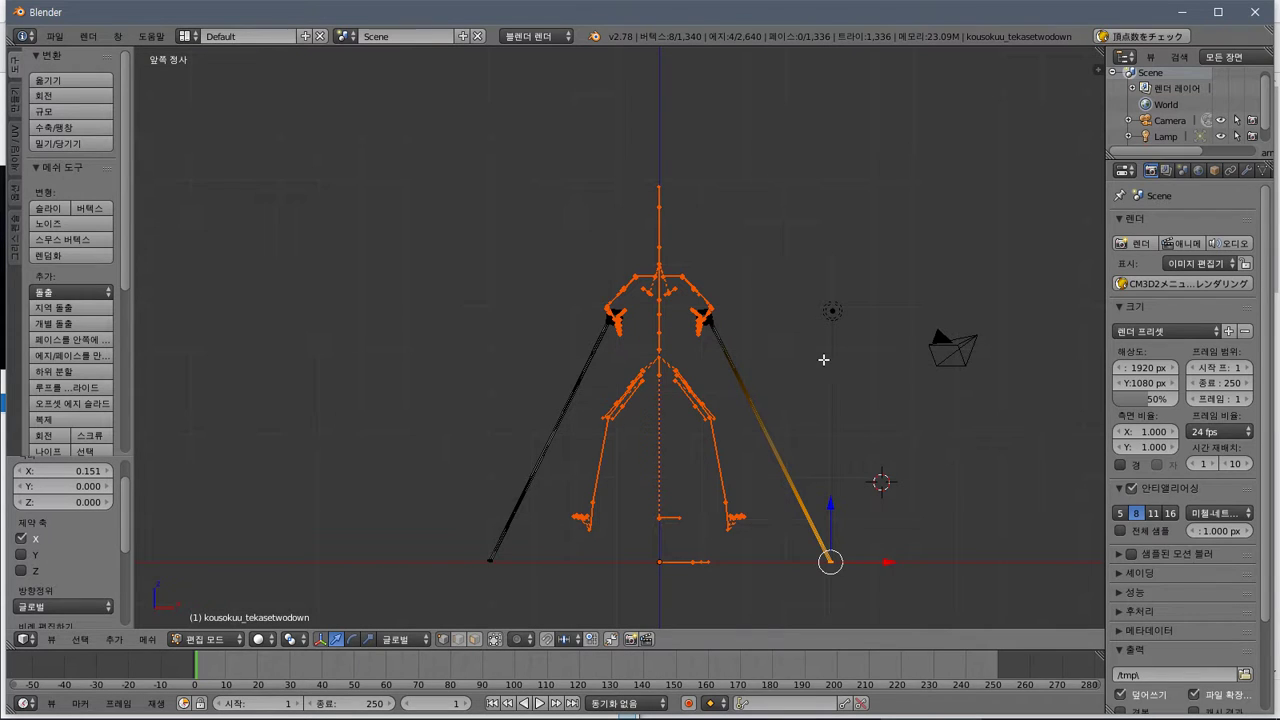
# Deselect the mesh and examine both chains' placement against the armature in side, front and top orthographic views
pyautogui.press('KP_3')
pyautogui.click(764, 457)
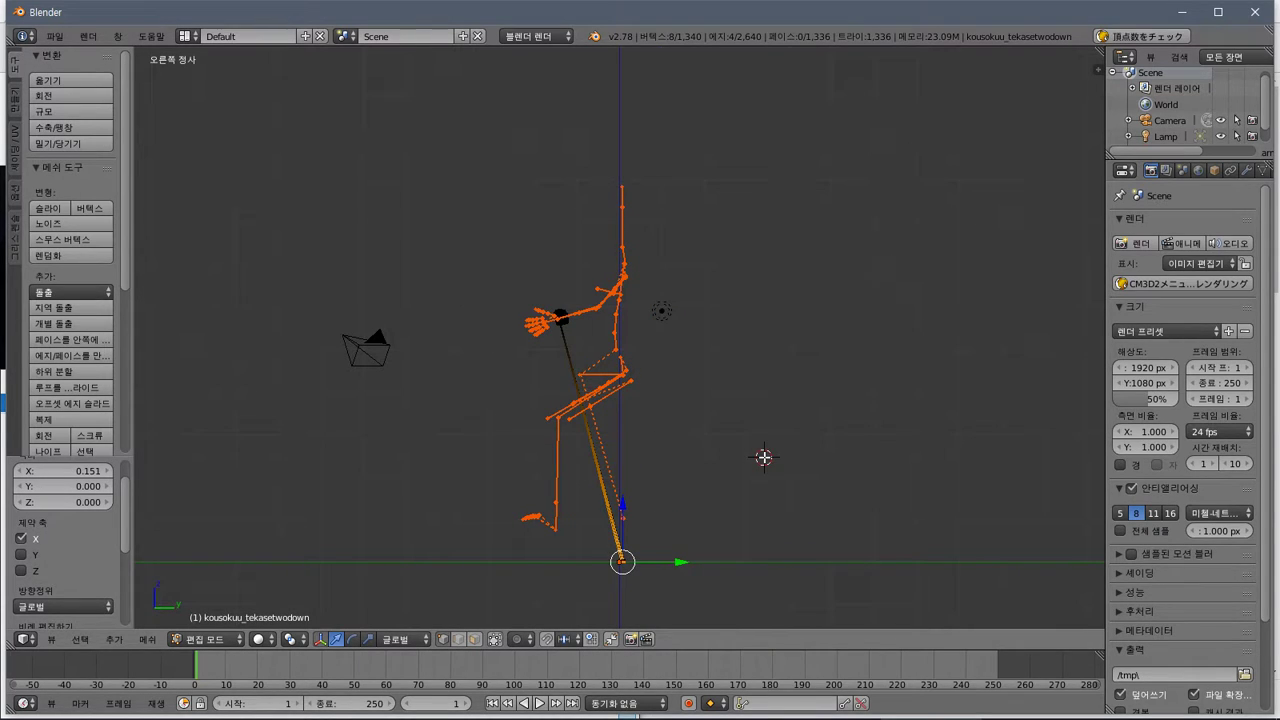
pyautogui.press('a')
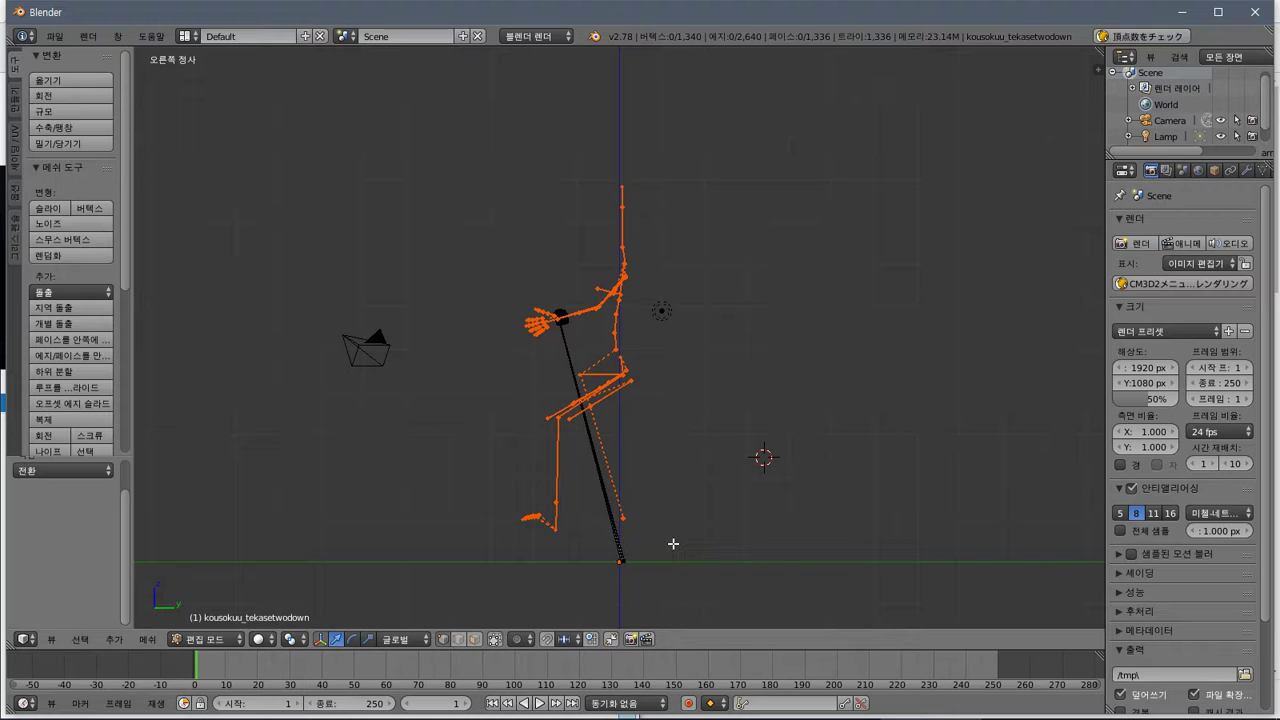
pyautogui.press('ctrl+KP_3')
pyautogui.press('KP_1')
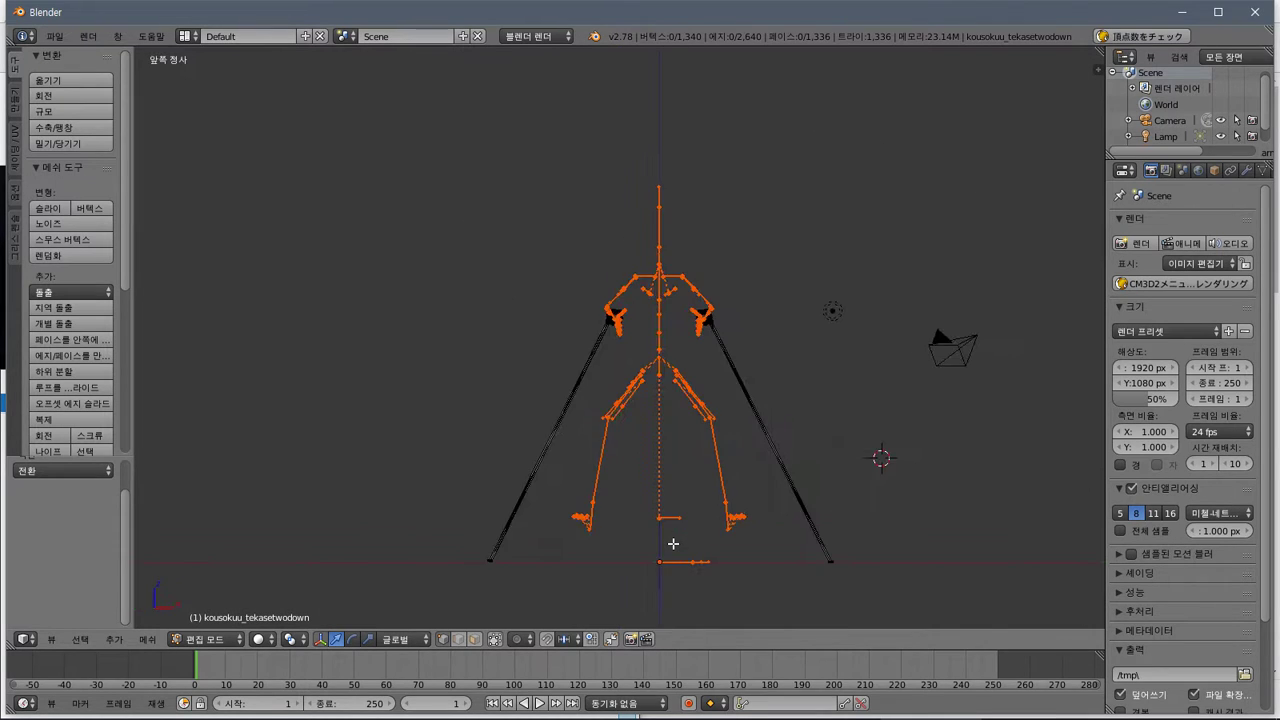
pyautogui.press('KP_3')
pyautogui.press('ctrl+KP_3')
pyautogui.press('KP_7')
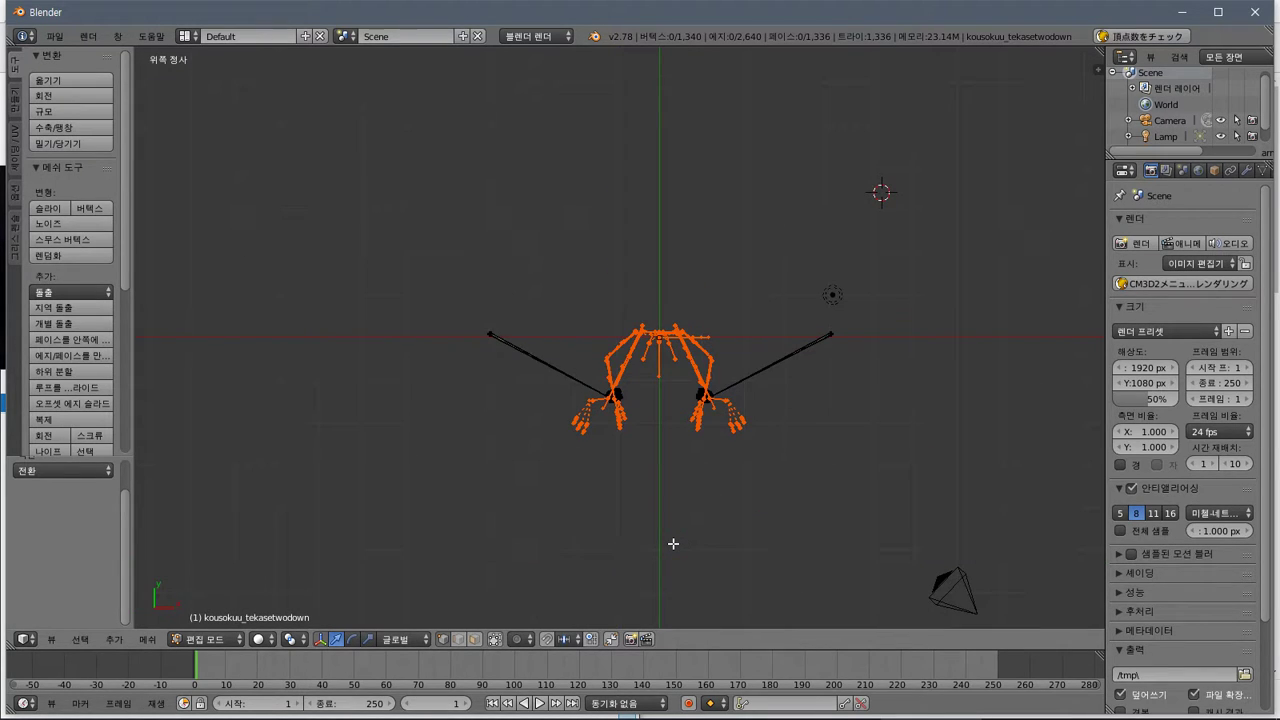
pyautogui.press('KP_1')
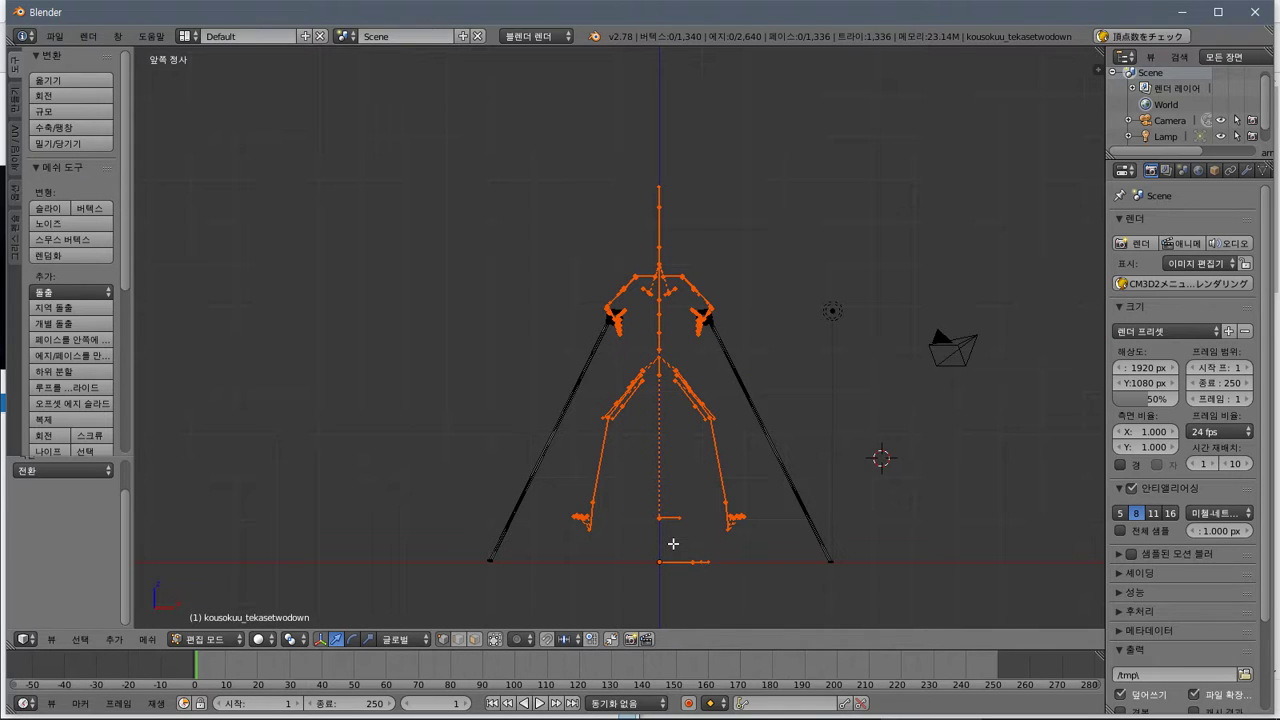
# Export the edited mesh as CM3D2 model lilly_kousokuu_tekasetwodown_z3.model in the lilly_kousoku folder
pyautogui.click(50, 38)
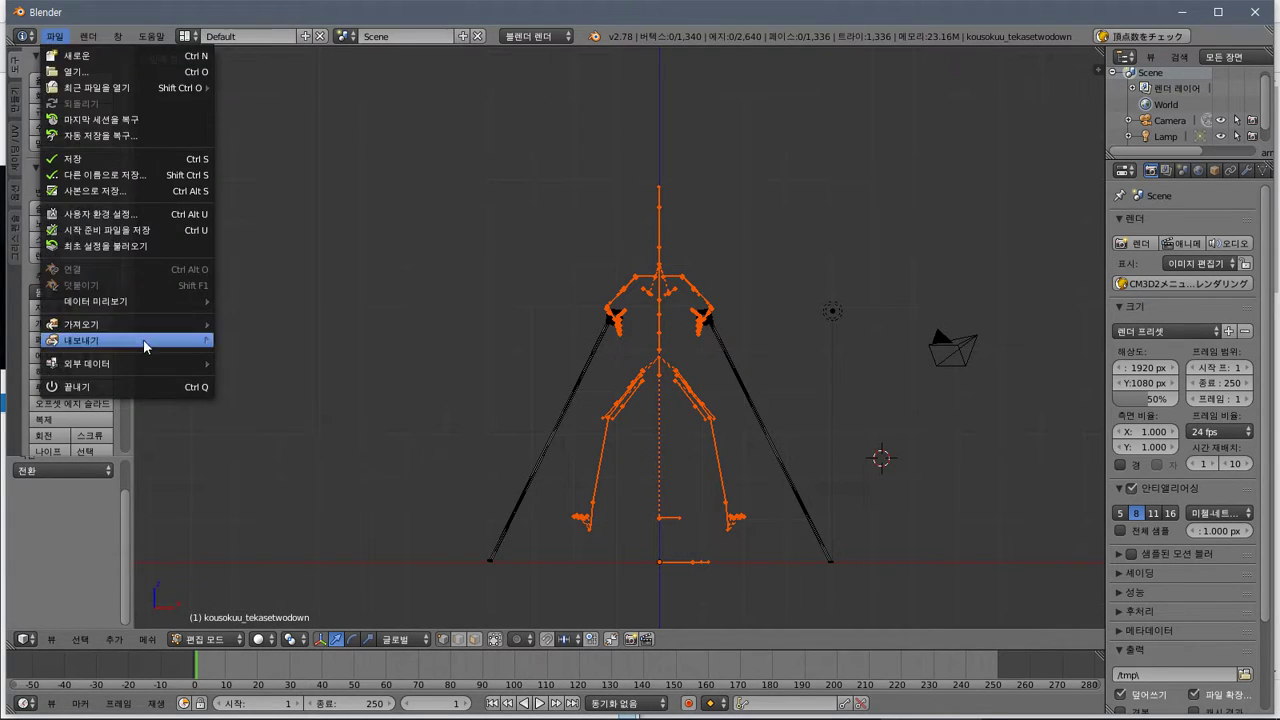
pyautogui.moveTo(141, 342)
pyautogui.click(316, 488)
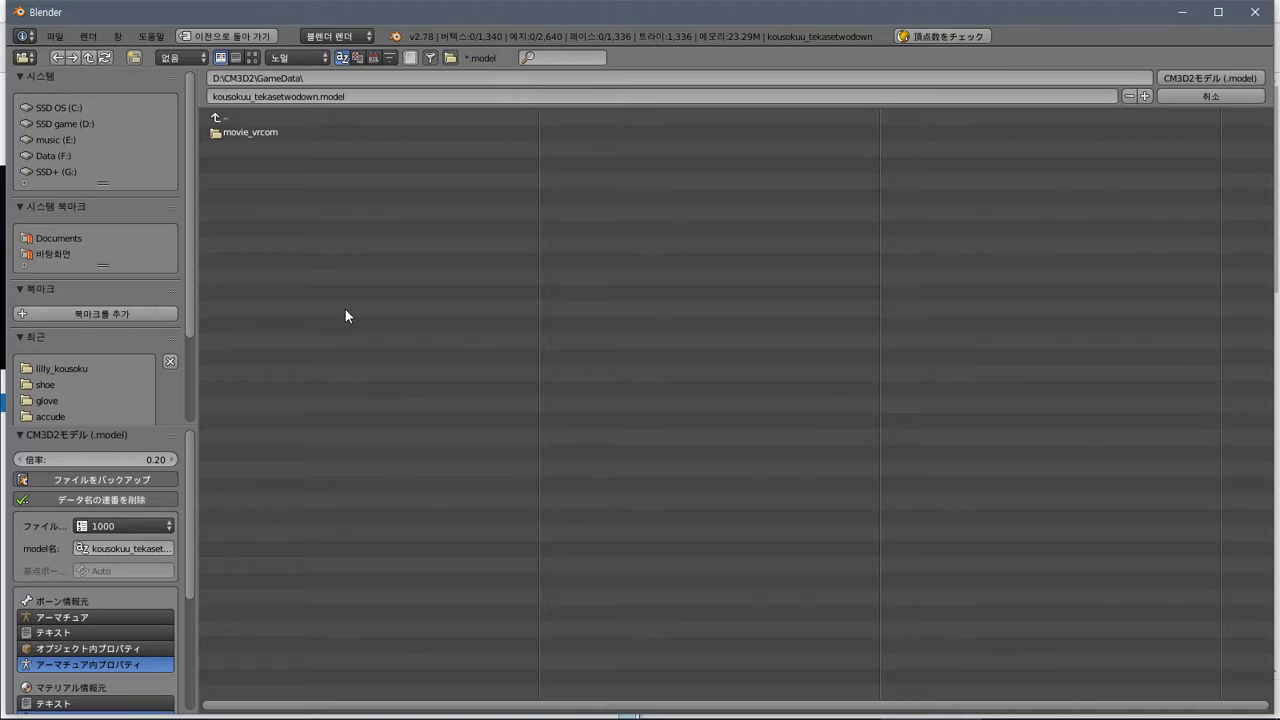
pyautogui.click(80, 370)
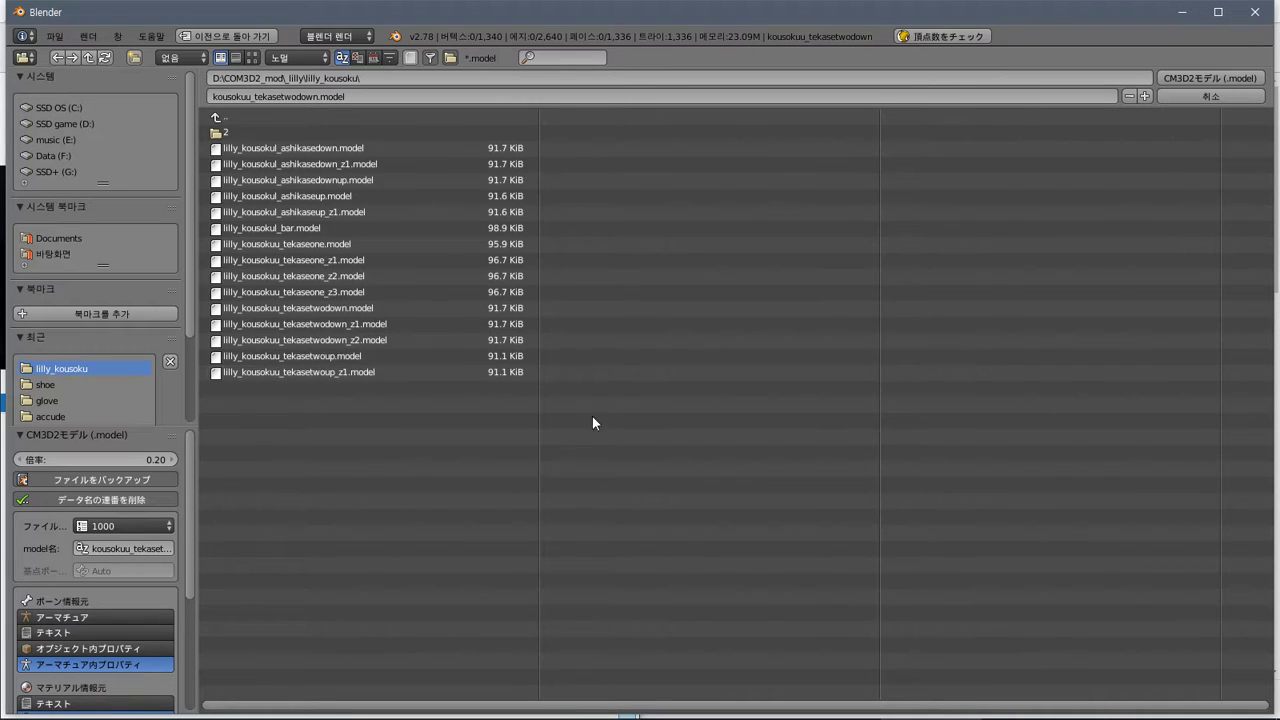
pyautogui.hotkey('alt', 'Tab')
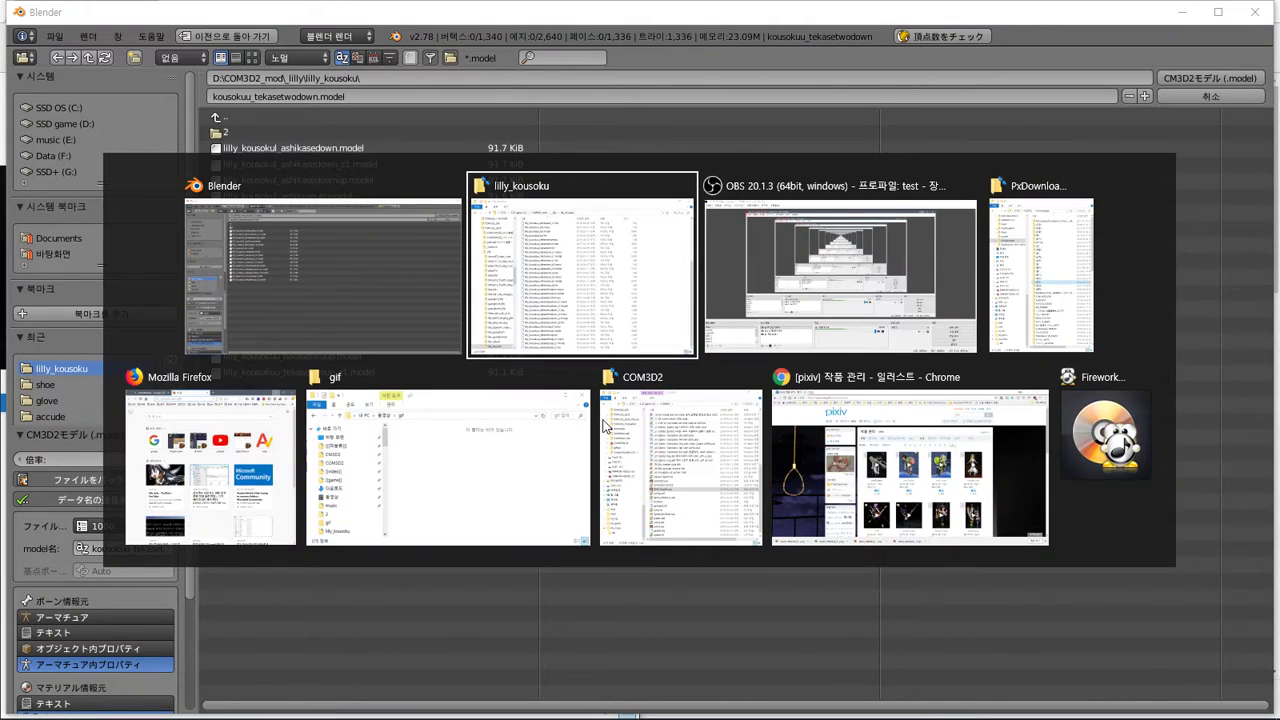
pyautogui.press('Escape')
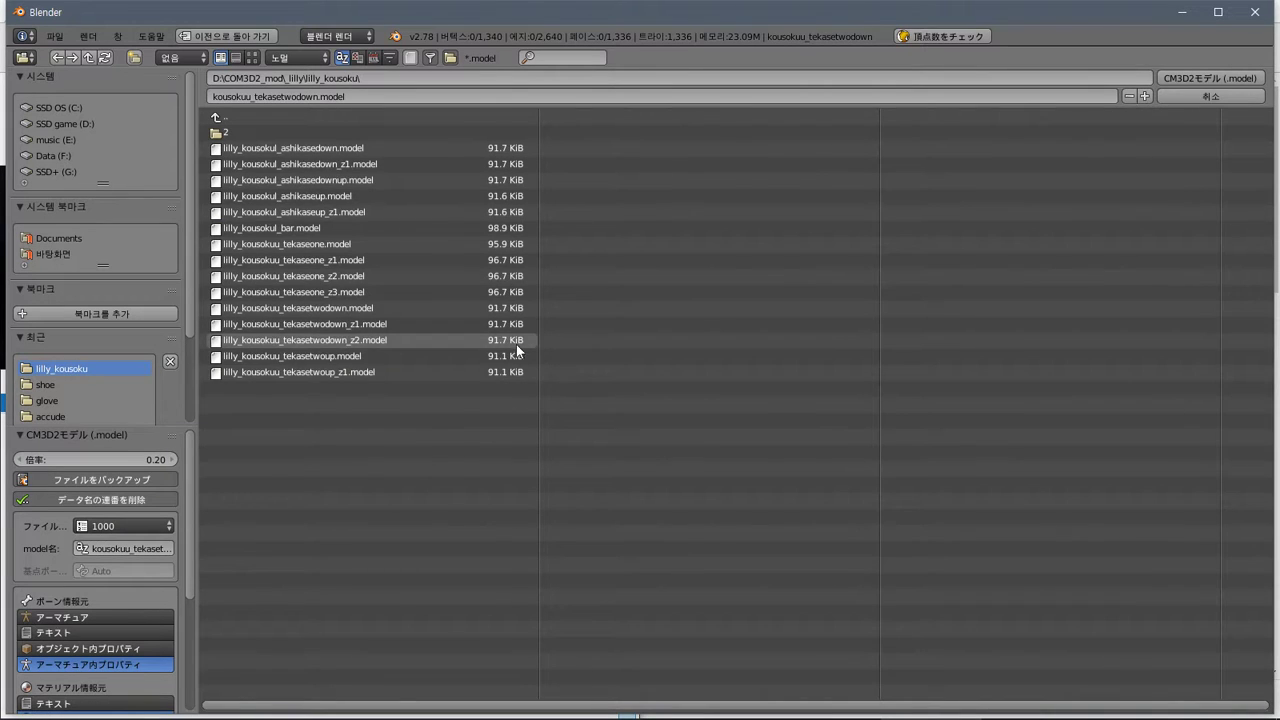
pyautogui.click(400, 341)
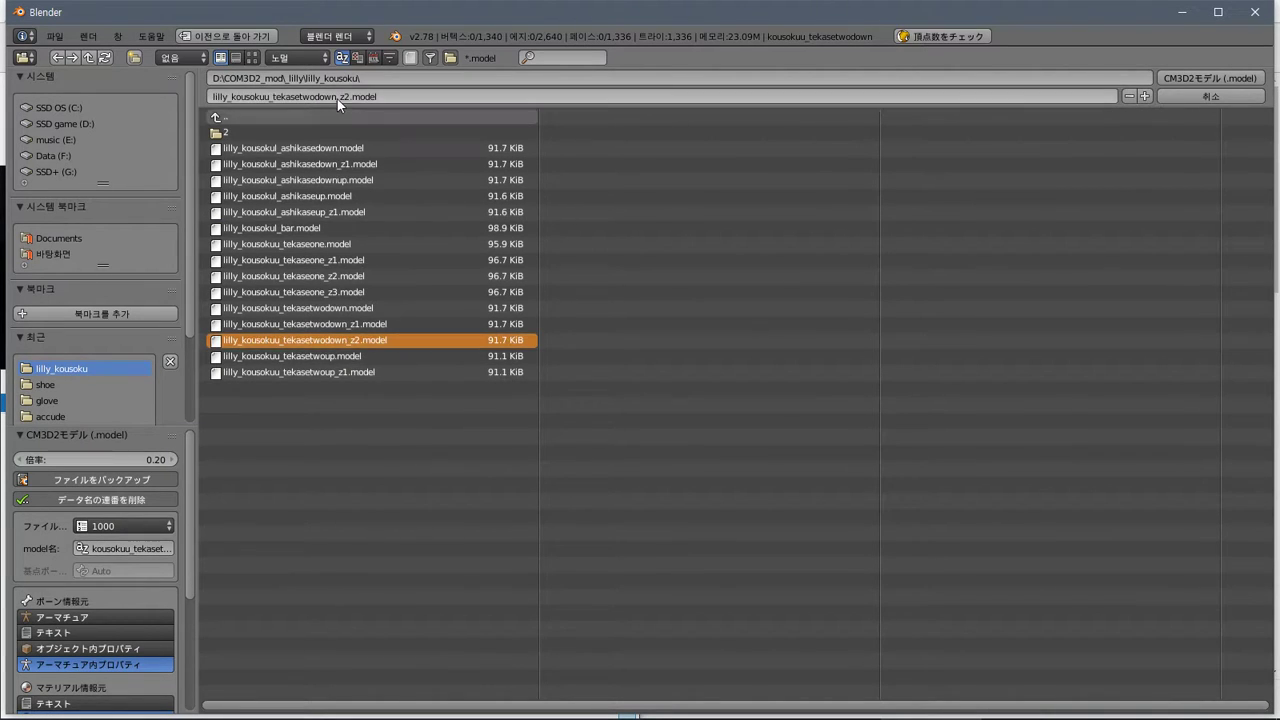
pyautogui.click(337, 97)
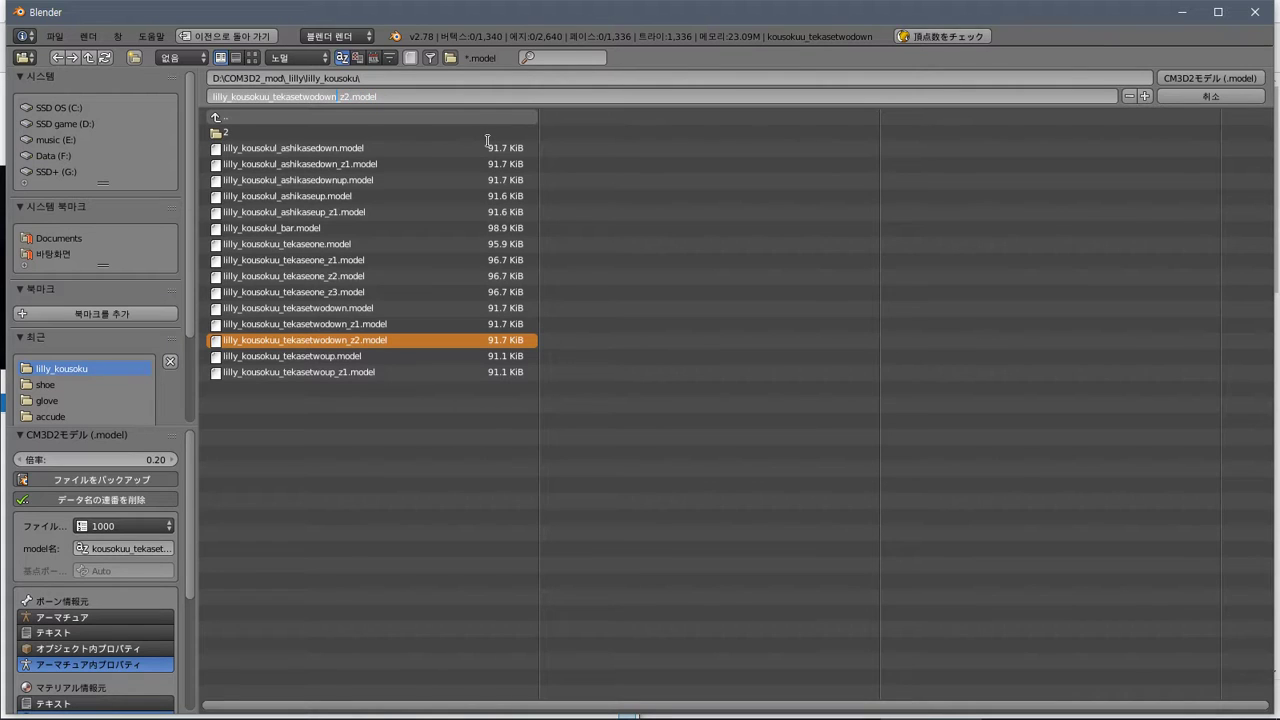
pyautogui.press('Return')
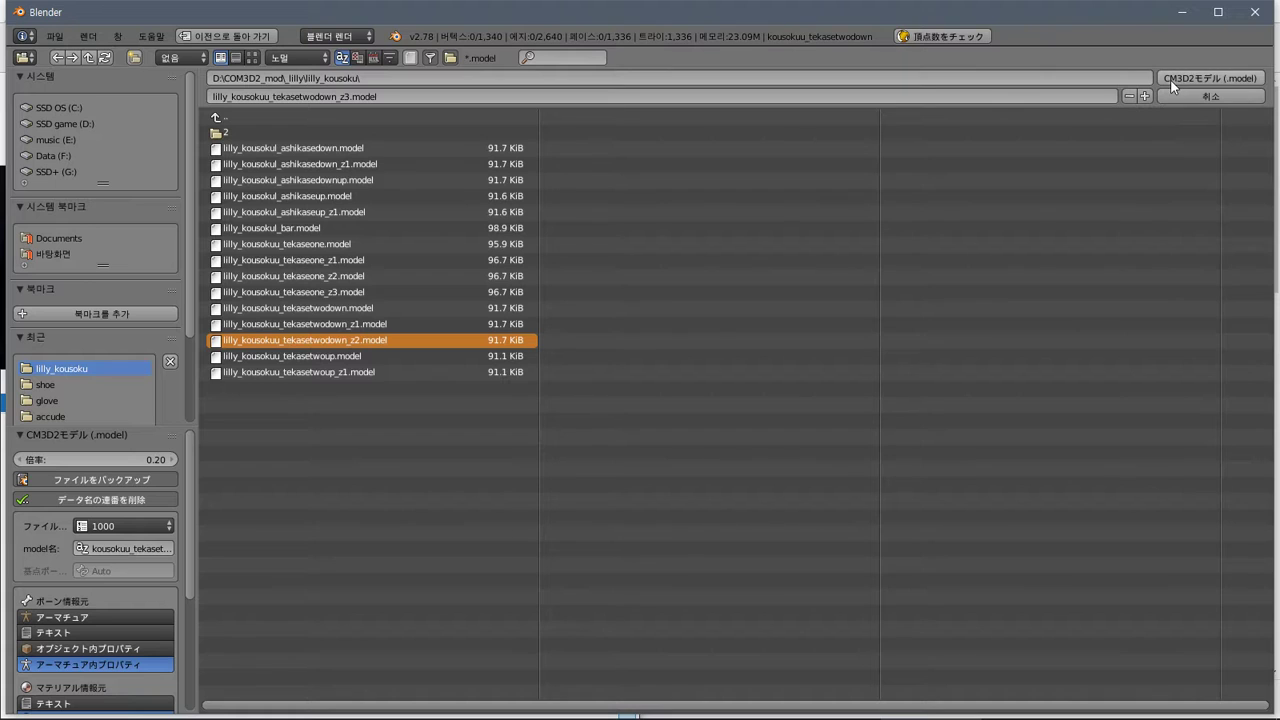
pyautogui.click(1230, 79)
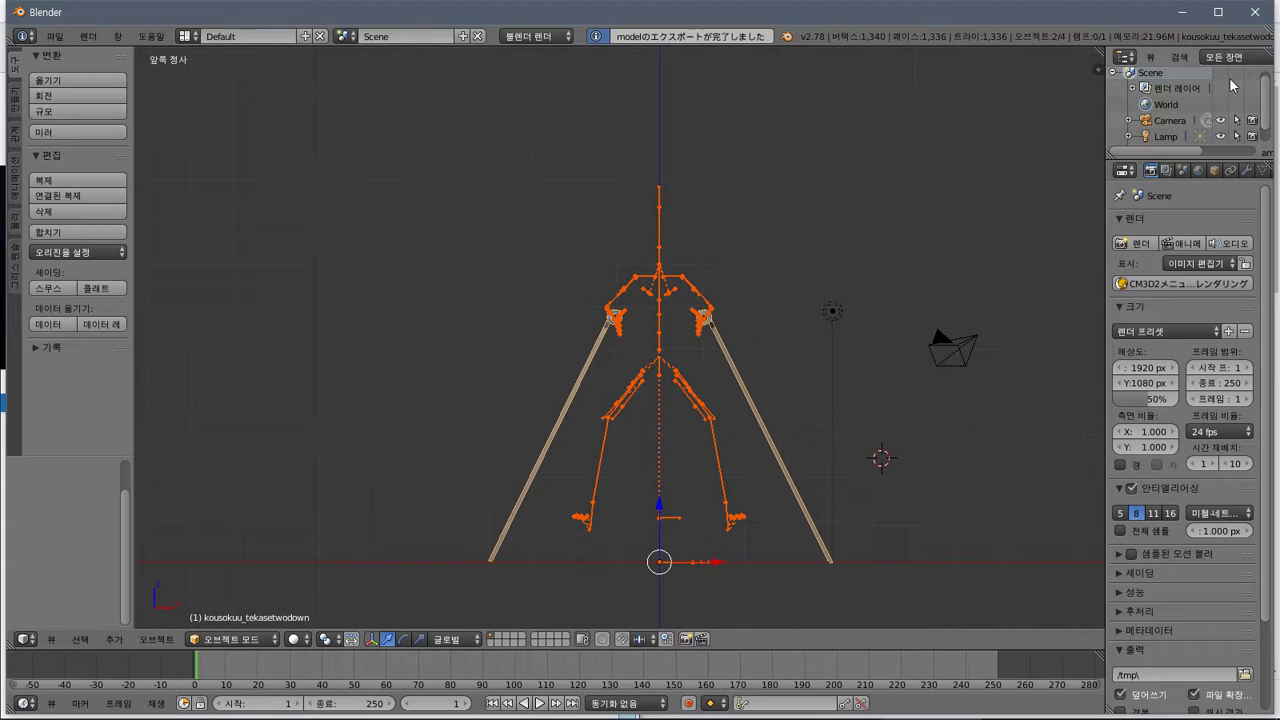
# Import the CM3D2 model lilly_kousokuu_tekasetwodown.model from the lilly_kousoku folder into the scene
pyautogui.click(54, 36)
pyautogui.moveTo(131, 325)
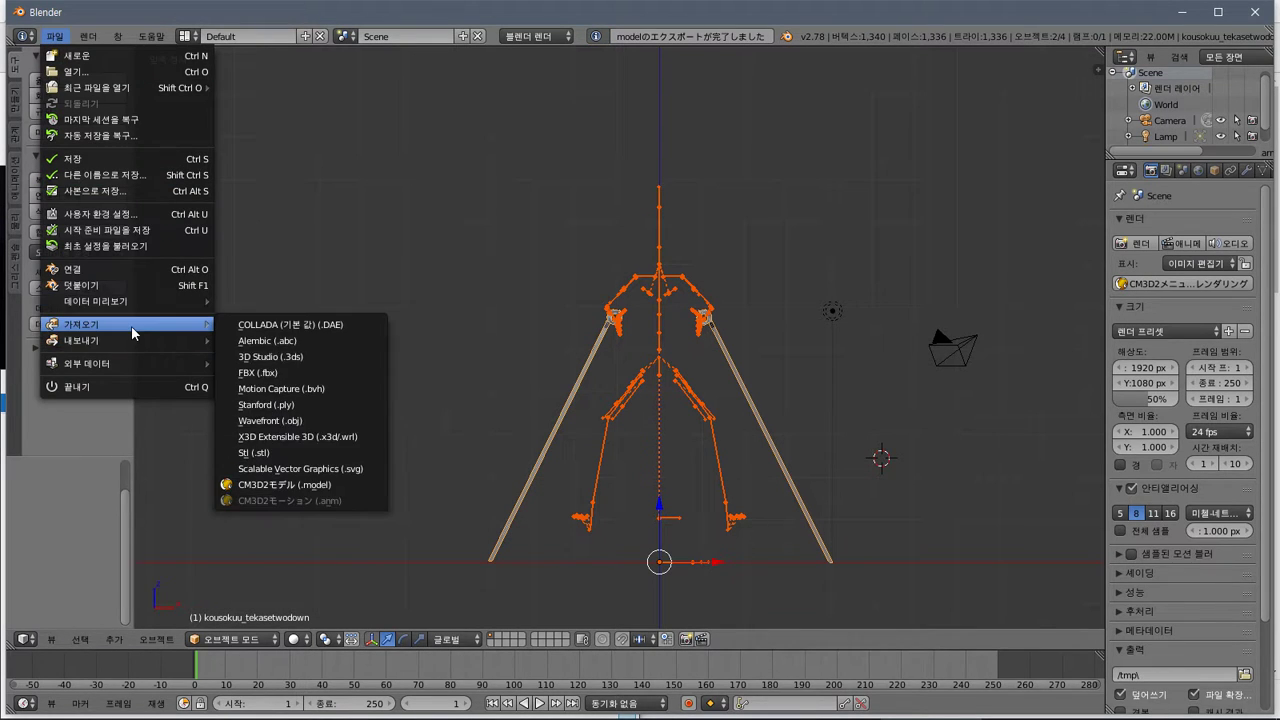
pyautogui.click(270, 488)
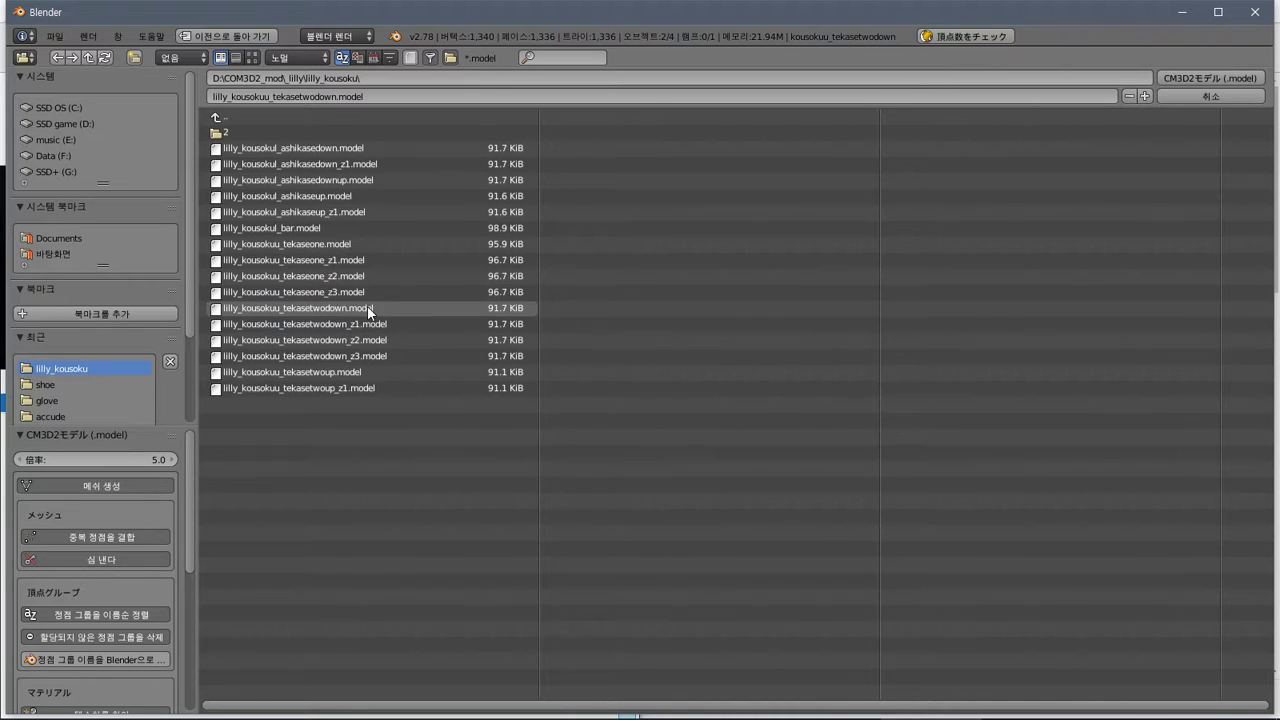
pyautogui.click(440, 308)
pyautogui.click(1172, 79)
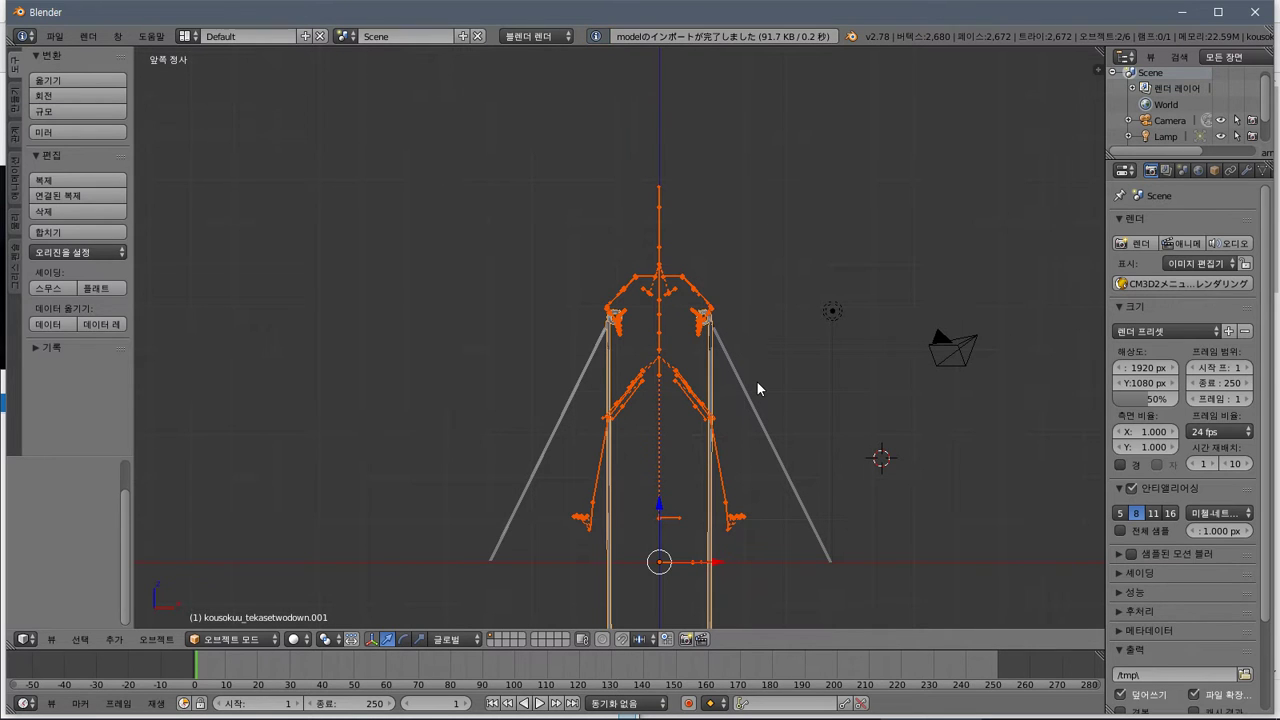
# Delete the imported model and then every other object in the scene, and minimize the window
pyautogui.press('Delete')
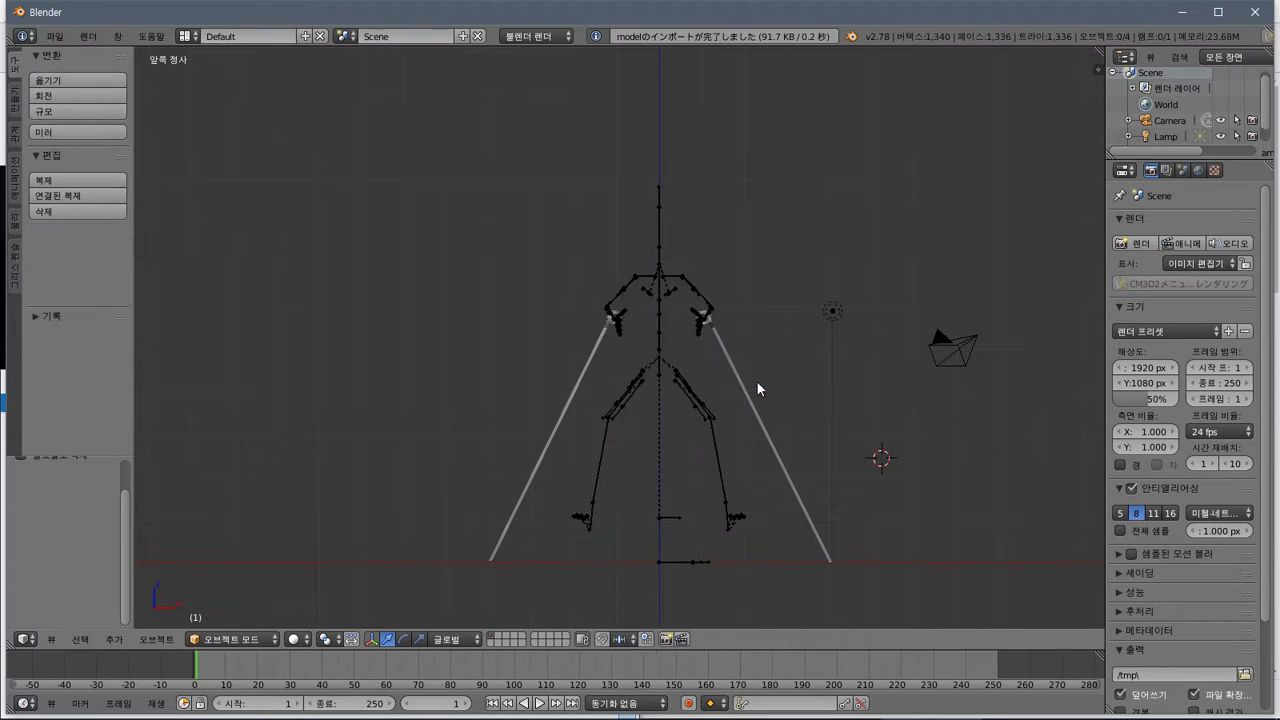
pyautogui.press('a')
pyautogui.press('x')
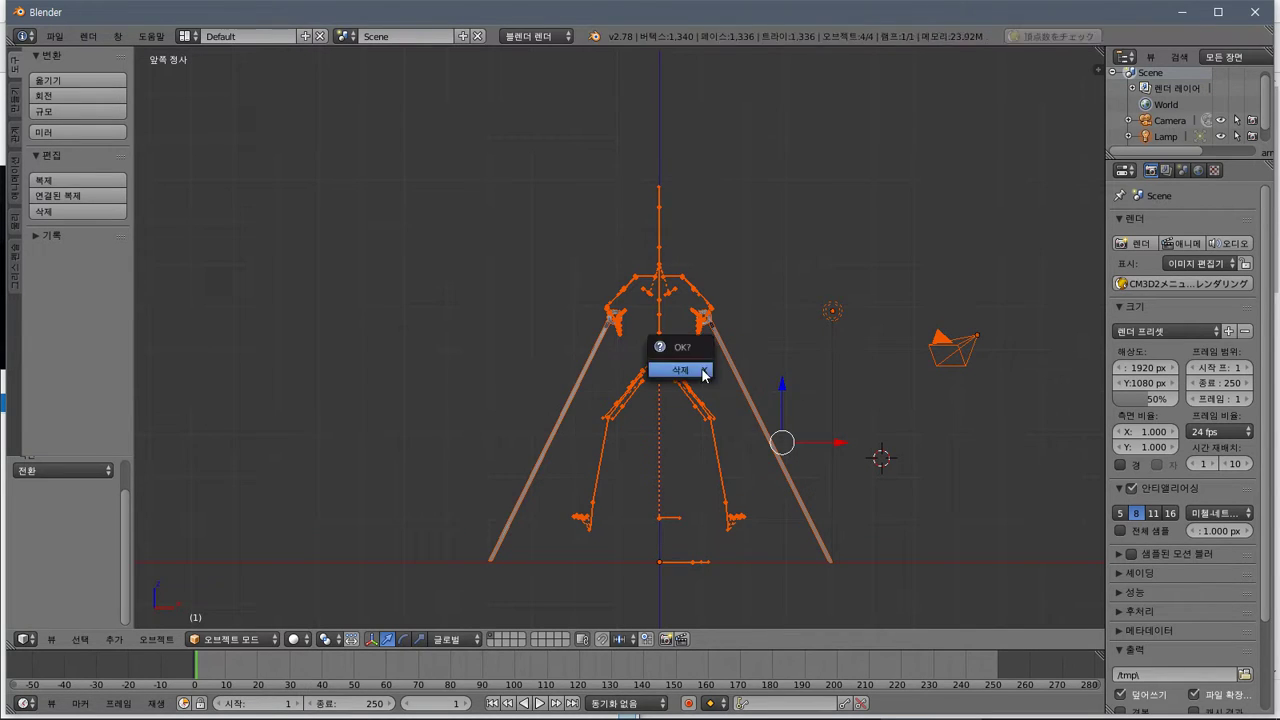
pyautogui.click(702, 369)
pyautogui.click(1183, 12)
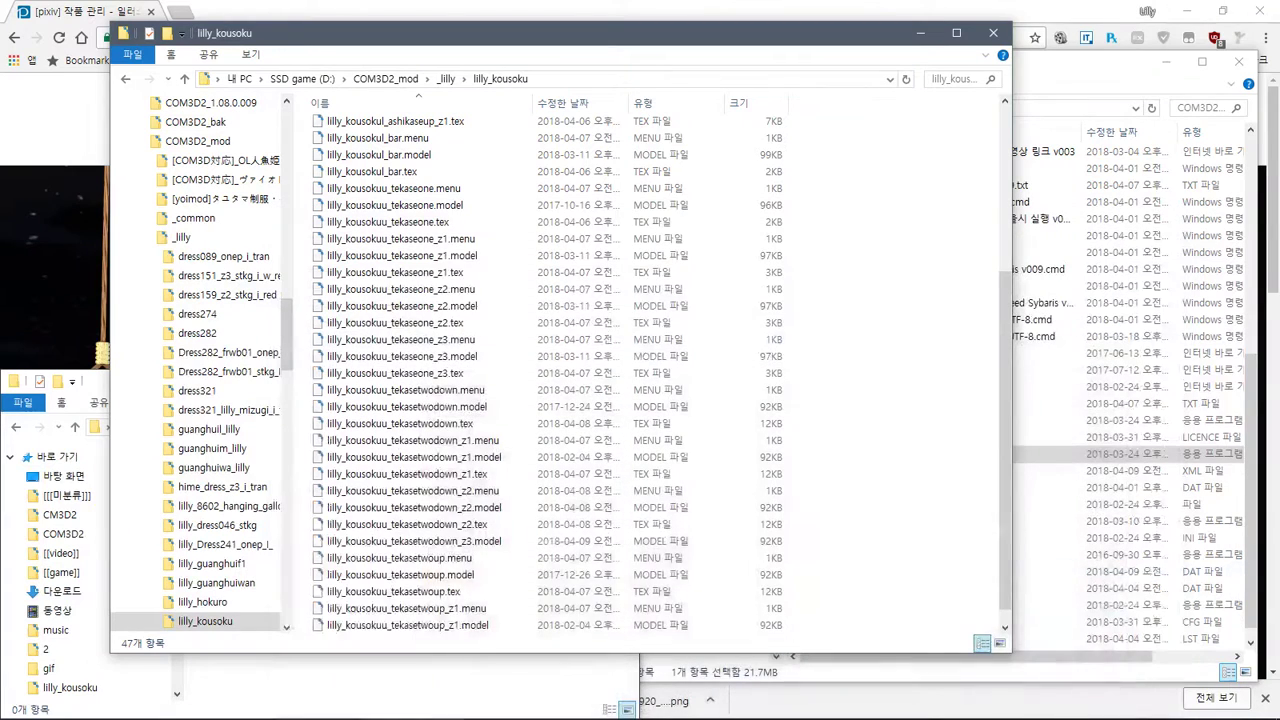
# Duplicate lilly_kousokuu_tekasetwodown_z2.menu and lilly_kousokuu_tekasetwodown_z2.tex within the lilly_kousoku folder
pyautogui.scroll(-1, 857, 410)
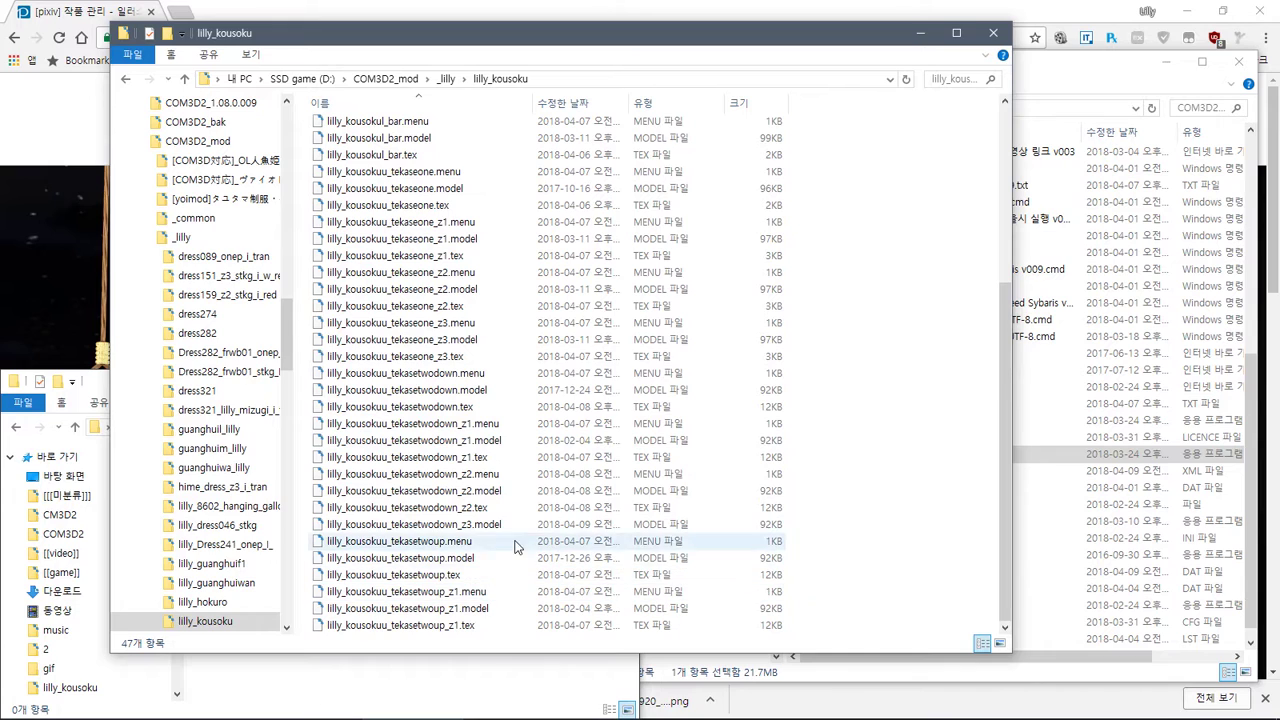
pyautogui.click(500, 474)
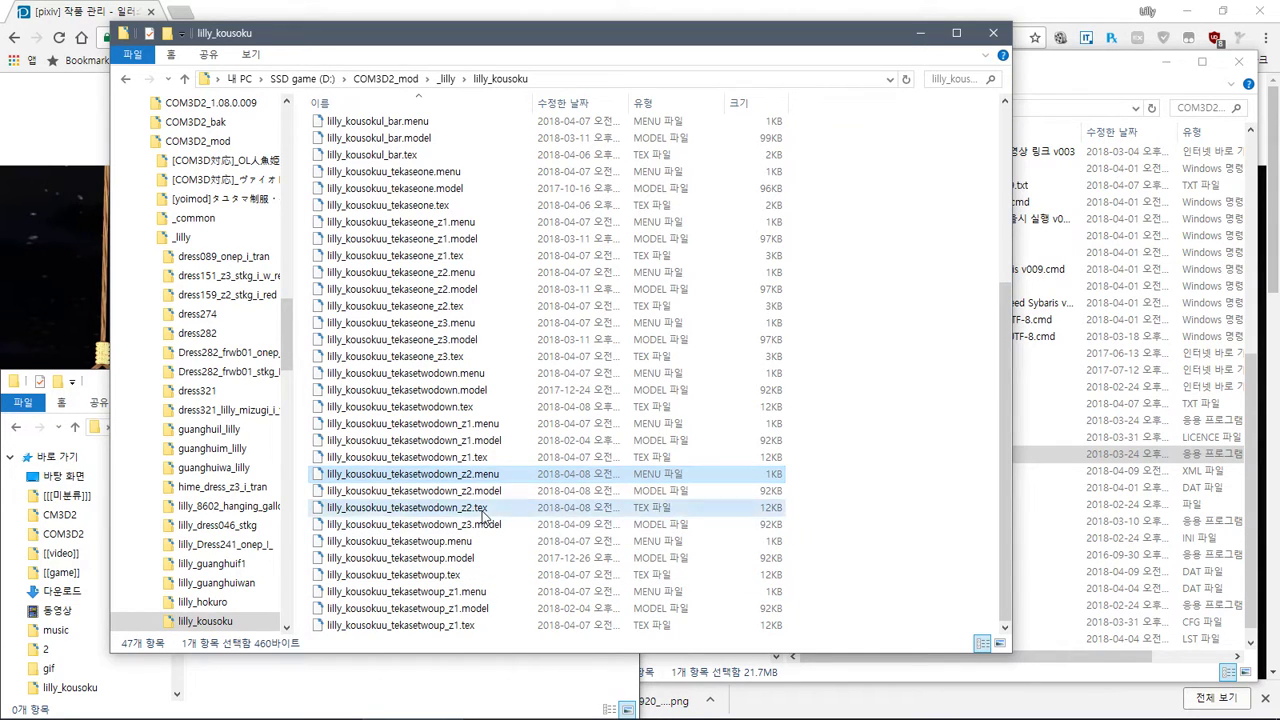
pyautogui.keyDown('ctrl'); pyautogui.click(655, 508); pyautogui.keyUp('ctrl')
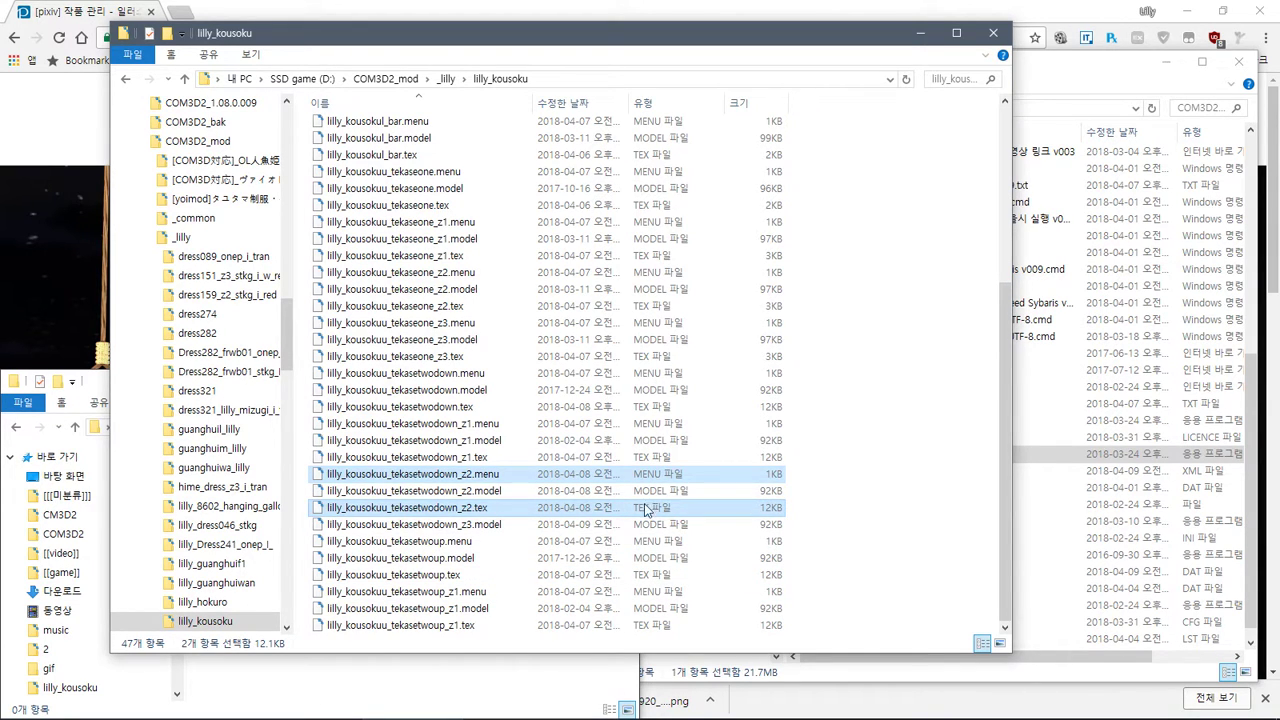
pyautogui.hotkey('ctrl', 'c')
pyautogui.hotkey('ctrl', 'v')
# Rename the copied menu and tex files to lilly_kousokuu_tekasetwodown_z3, matching the exported model's base name
pyautogui.click(470, 558)
pyautogui.press('F2')
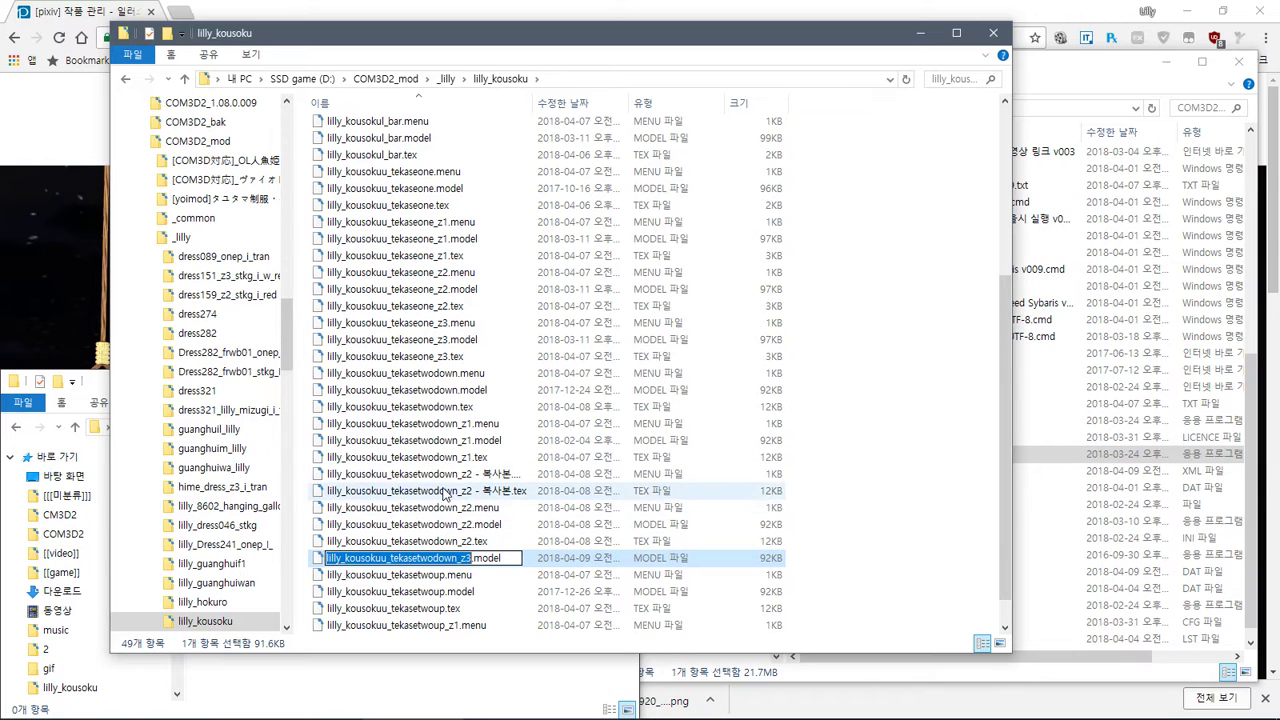
pyautogui.click(443, 477)
pyautogui.press('F2')
pyautogui.press('F2')
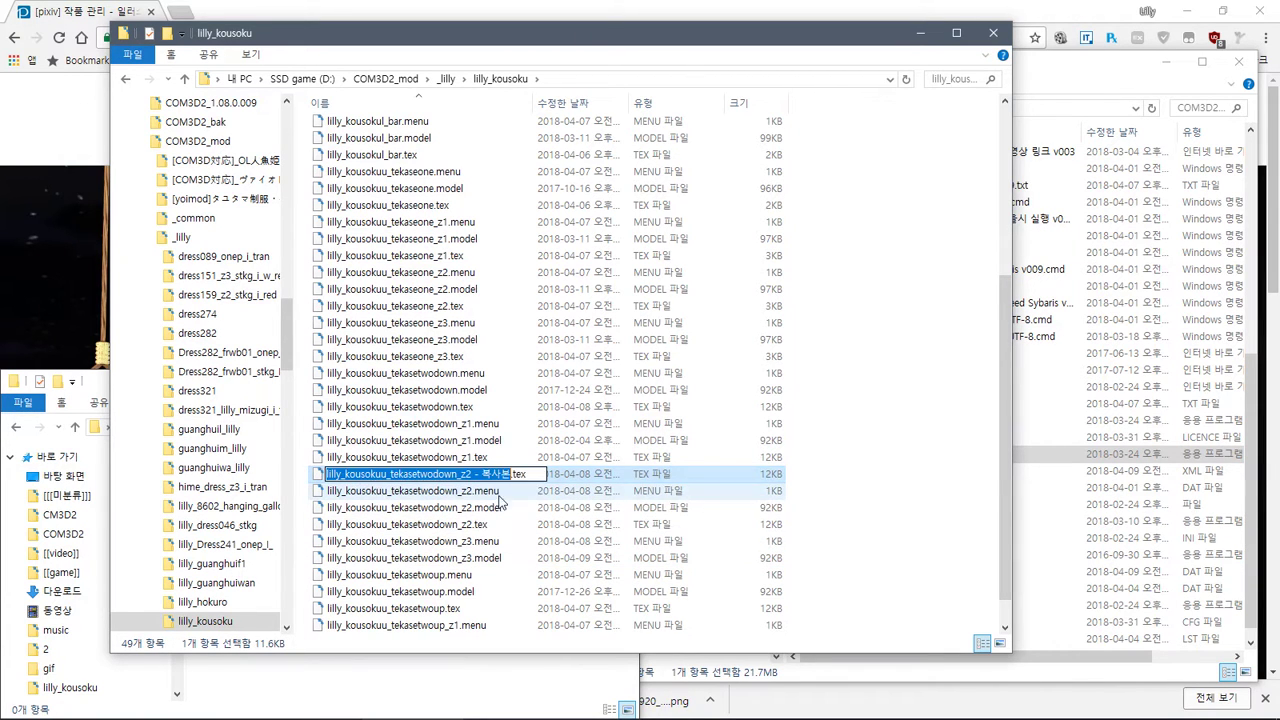
pyautogui.hotkey('ctrl', 'v')
pyautogui.press('Return')
# Snap the lilly_kousoku folder window to the right half of the desktop and bring the COM3D2 folder window forward
pyautogui.press('super')
pyautogui.press('super')
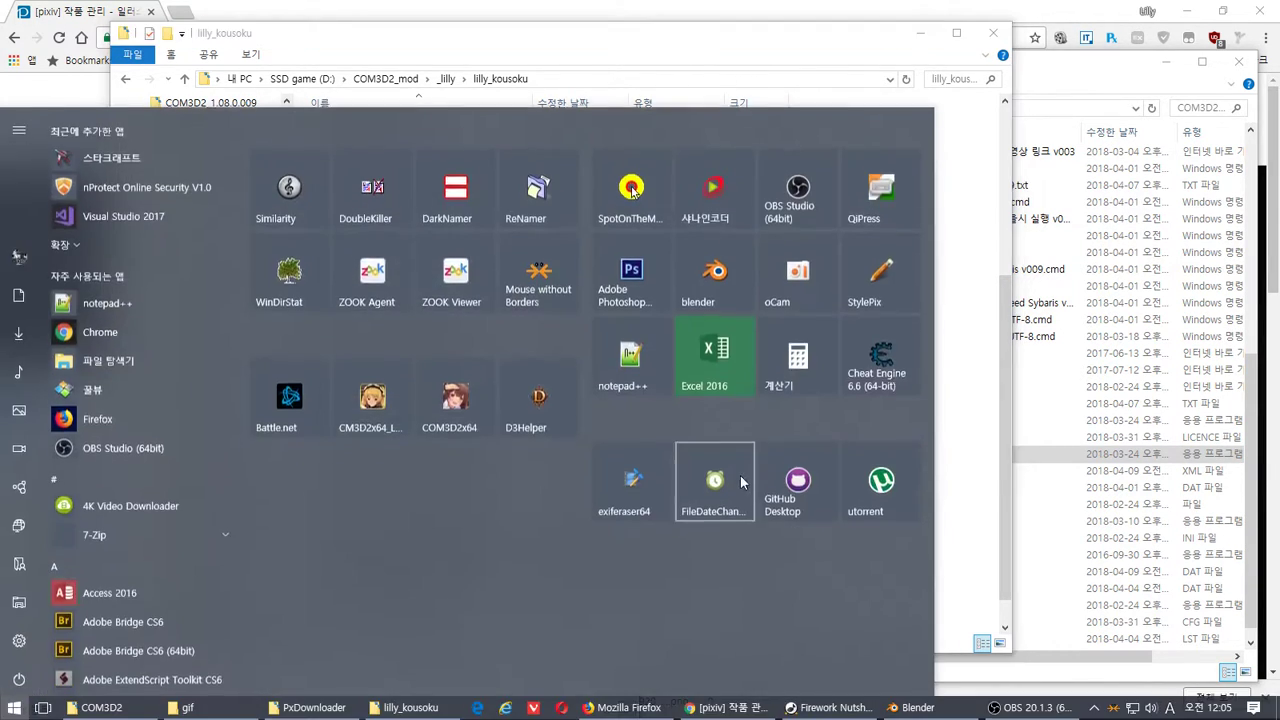
pyautogui.moveTo(518, 40); pyautogui.dragTo(1279, 80)
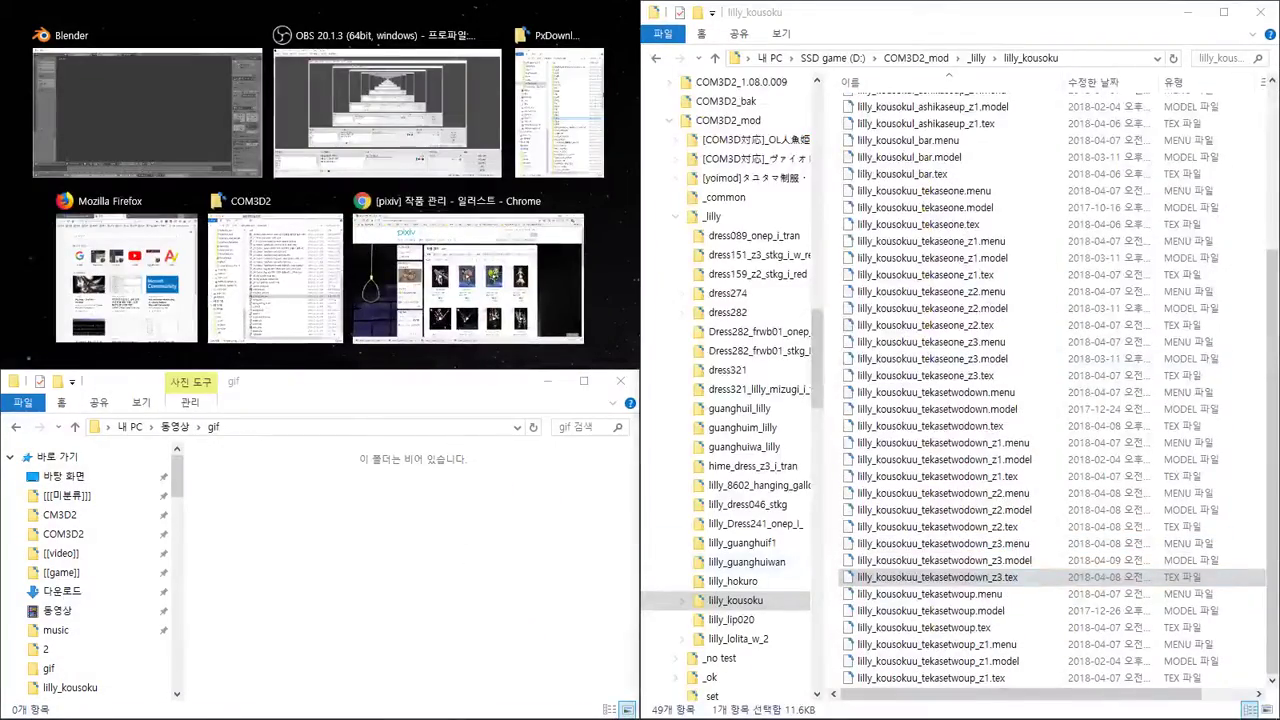
pyautogui.moveTo(278, 697)
pyautogui.click(145, 712)
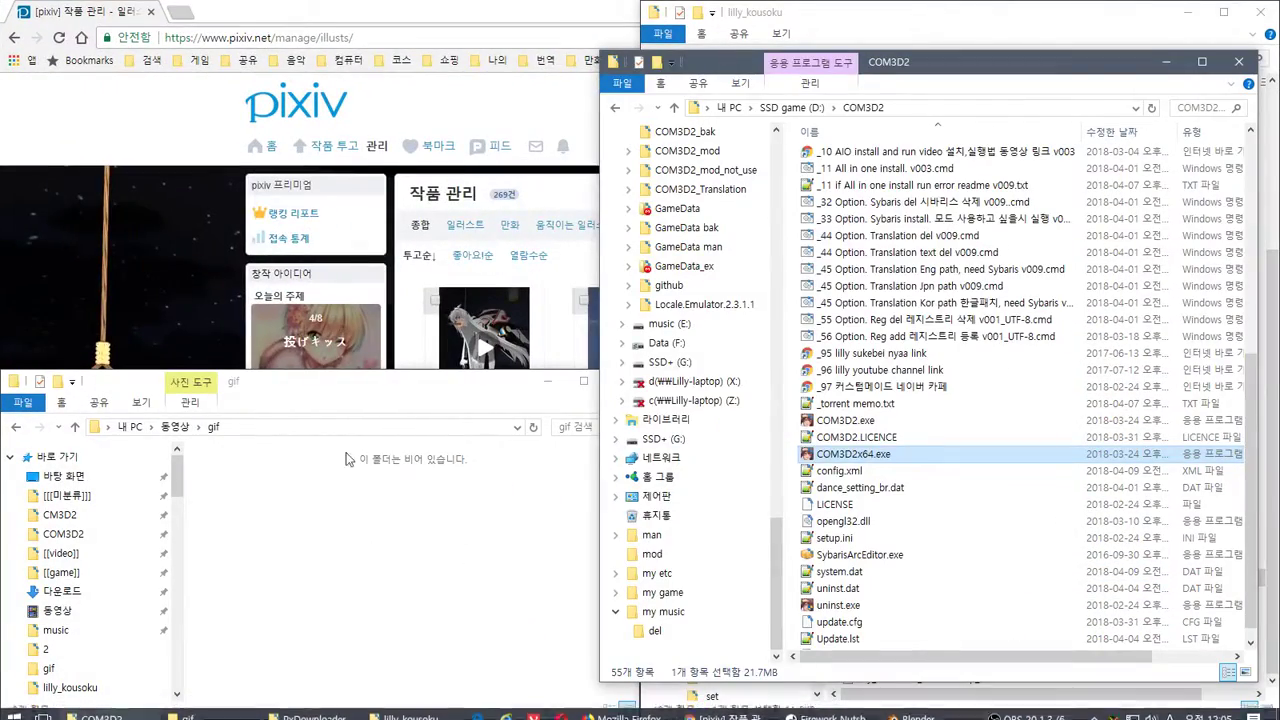
# Snap the gif and COM3D2 folder windows to the left half of the desktop and open the _CM3D2_Toolkit_PR2 folder in COM3D2
pyautogui.moveTo(318, 392); pyautogui.dragTo(0, 182)
pyautogui.click(354, 559)
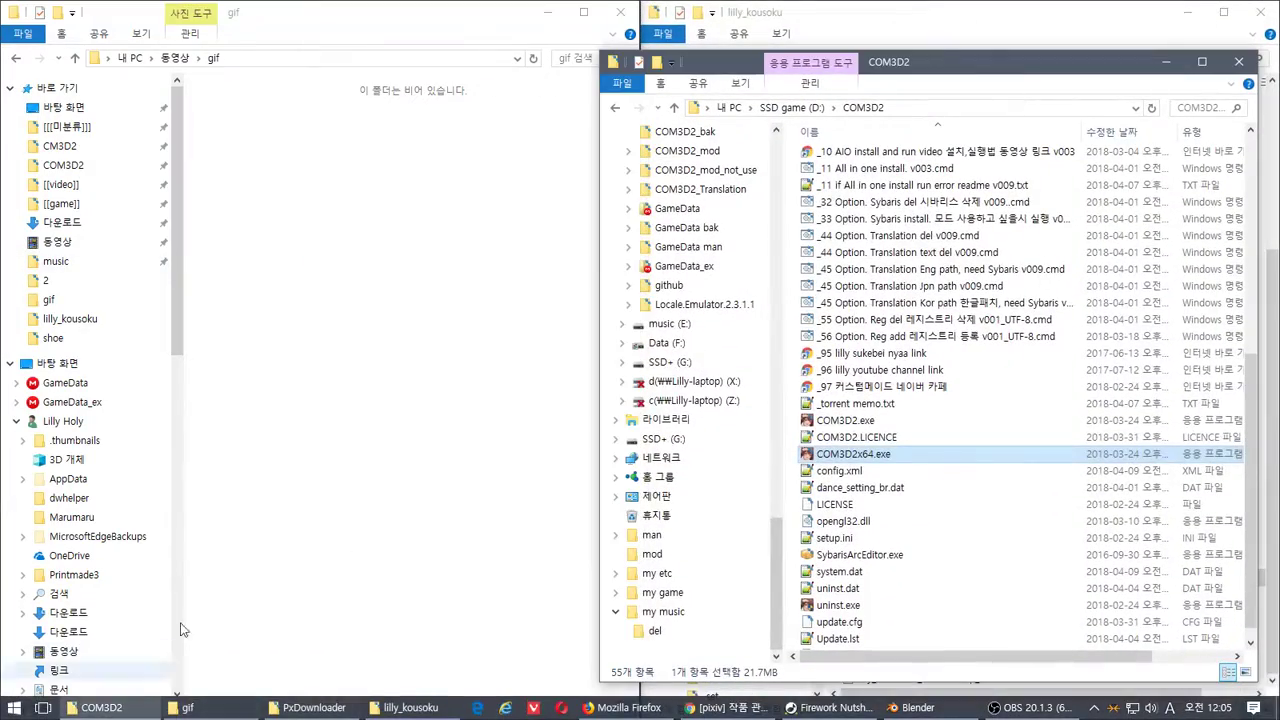
pyautogui.moveTo(913, 54); pyautogui.dragTo(1, 60)
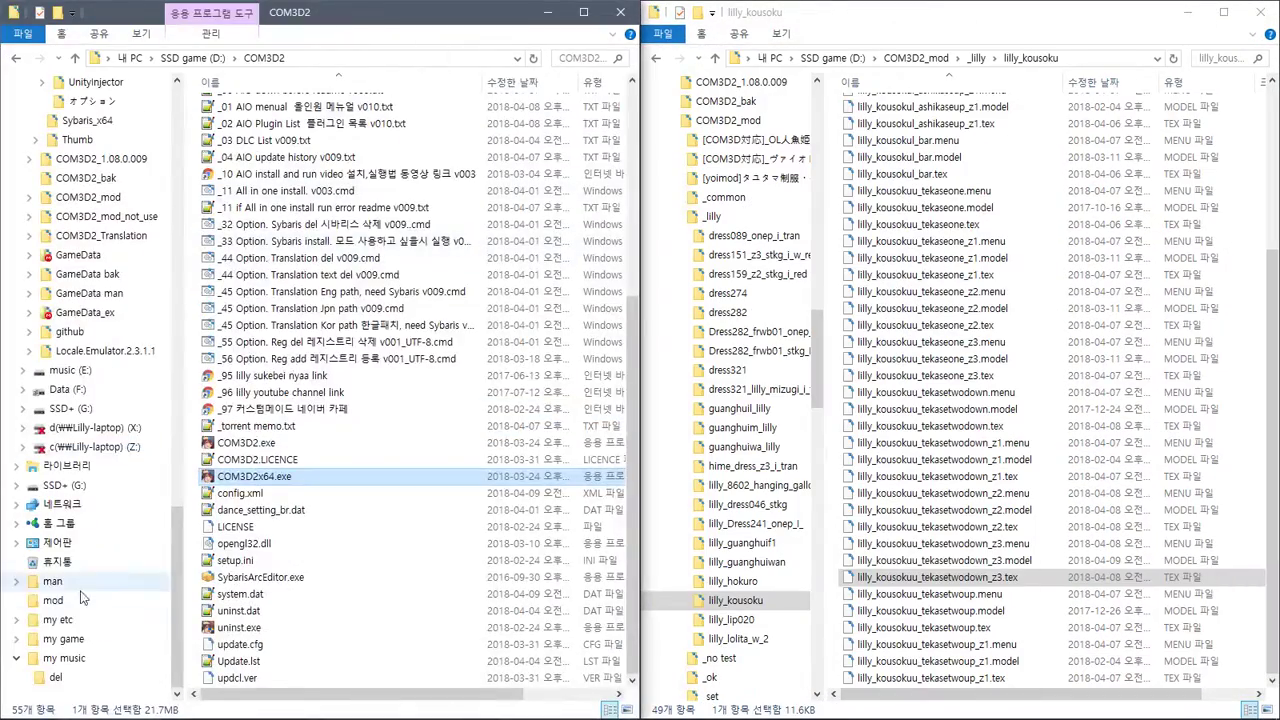
pyautogui.scroll(6, 320, 275)
pyautogui.click(283, 107)
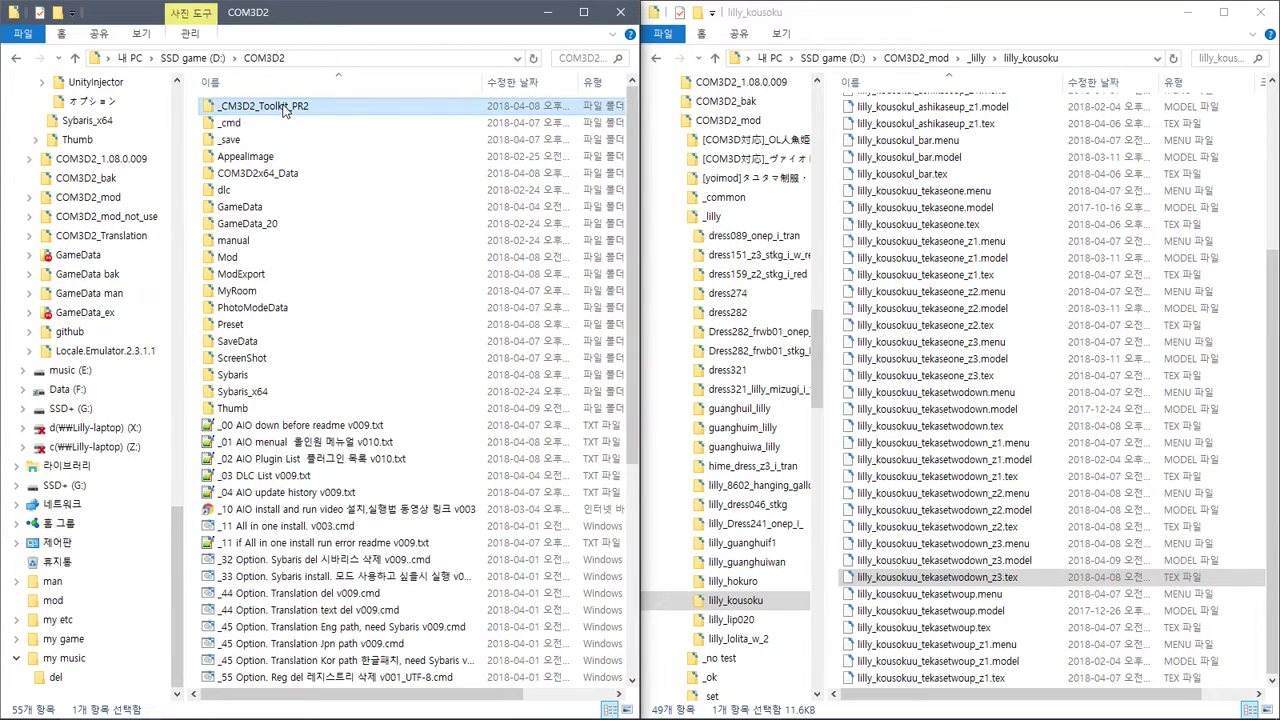
pyautogui.doubleClick(283, 107)
# Open lilly_kousokuu_tekasetwodown_z3.menu in the toolkit's menu editor, point its icon and additem model entries to the _z3 files, and save
pyautogui.moveTo(940, 543); pyautogui.dragTo(361, 203)
pyautogui.click(966, 561)
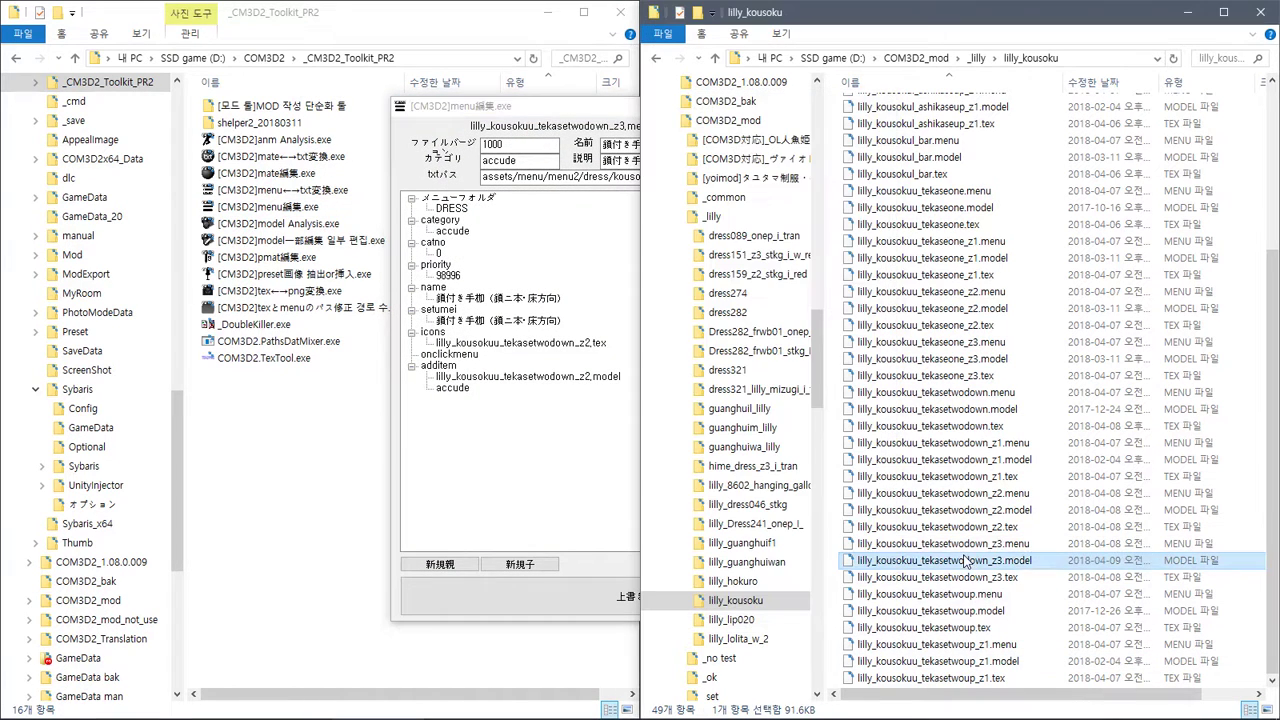
pyautogui.click(582, 378)
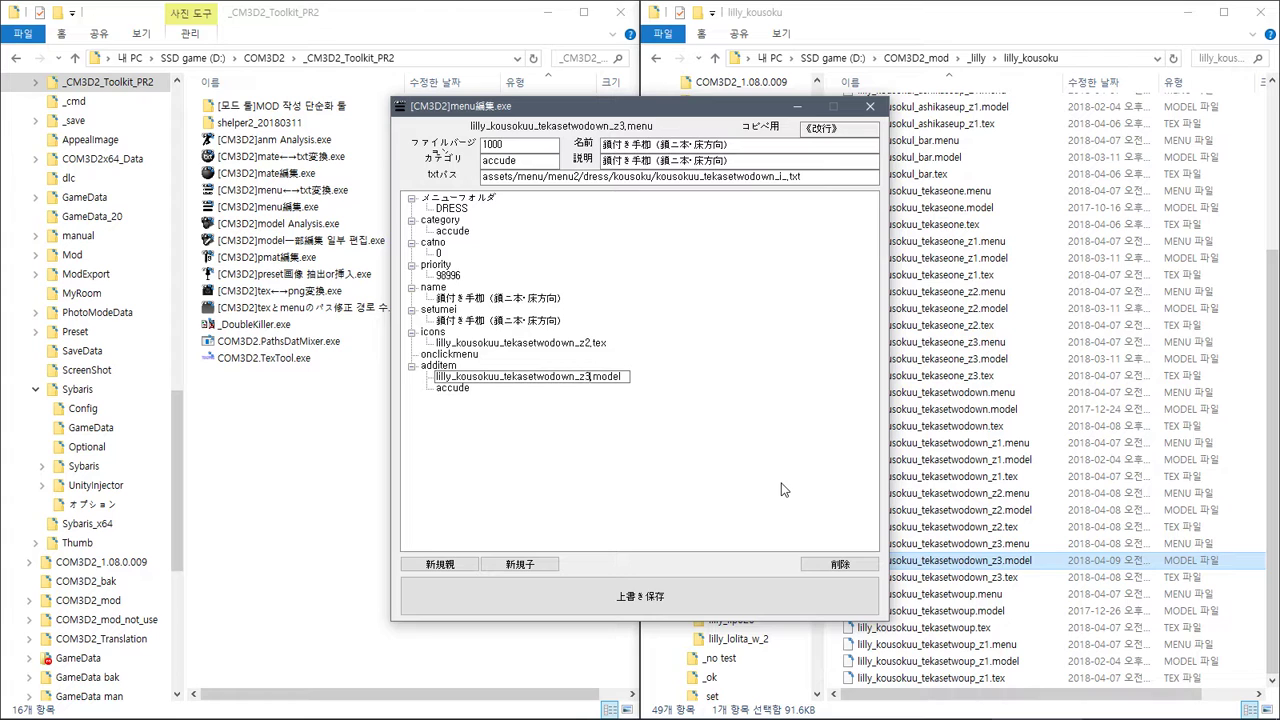
pyautogui.click(588, 344)
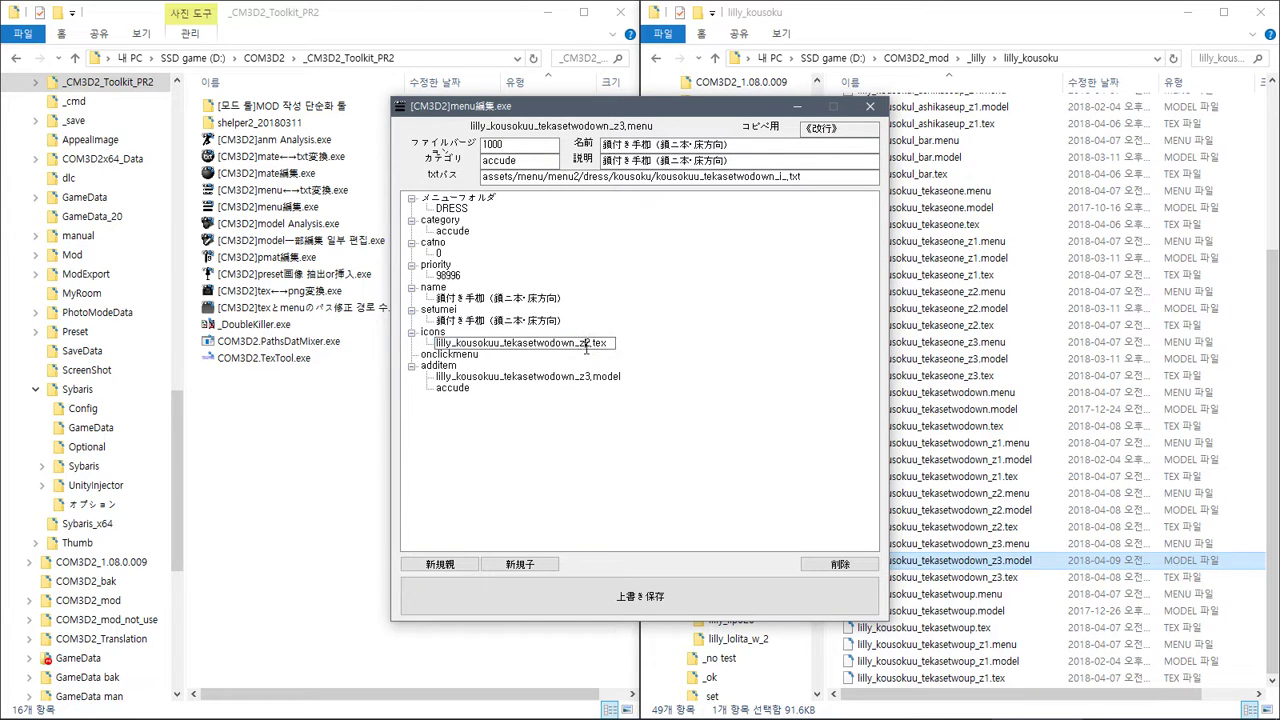
pyautogui.click(709, 594)
pyautogui.click(735, 417)
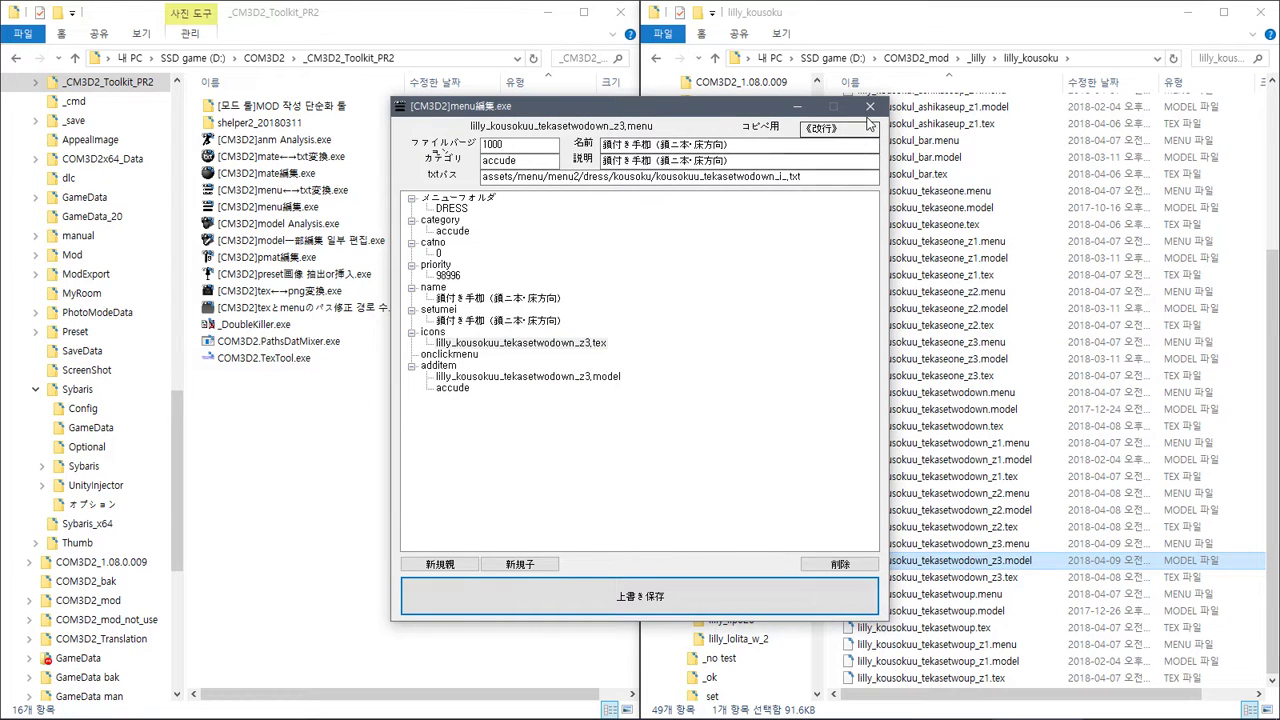
pyautogui.click(870, 110)
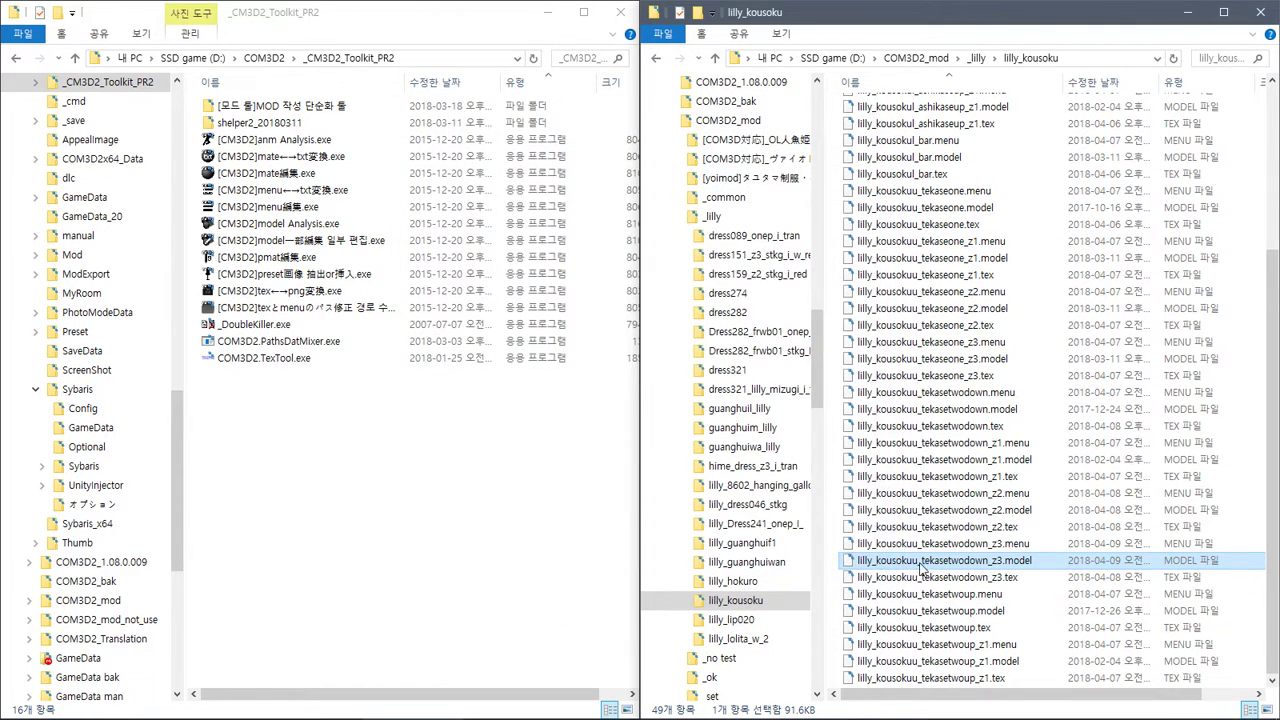
# Open lilly_kousokuu_tekasetwodown_z3.model in the toolkit's model editor, set its Name to lilly_kousokuu_tekasetwodown_z3, overwrite the file, and close the editor
pyautogui.moveTo(925, 562); pyautogui.dragTo(405, 248)
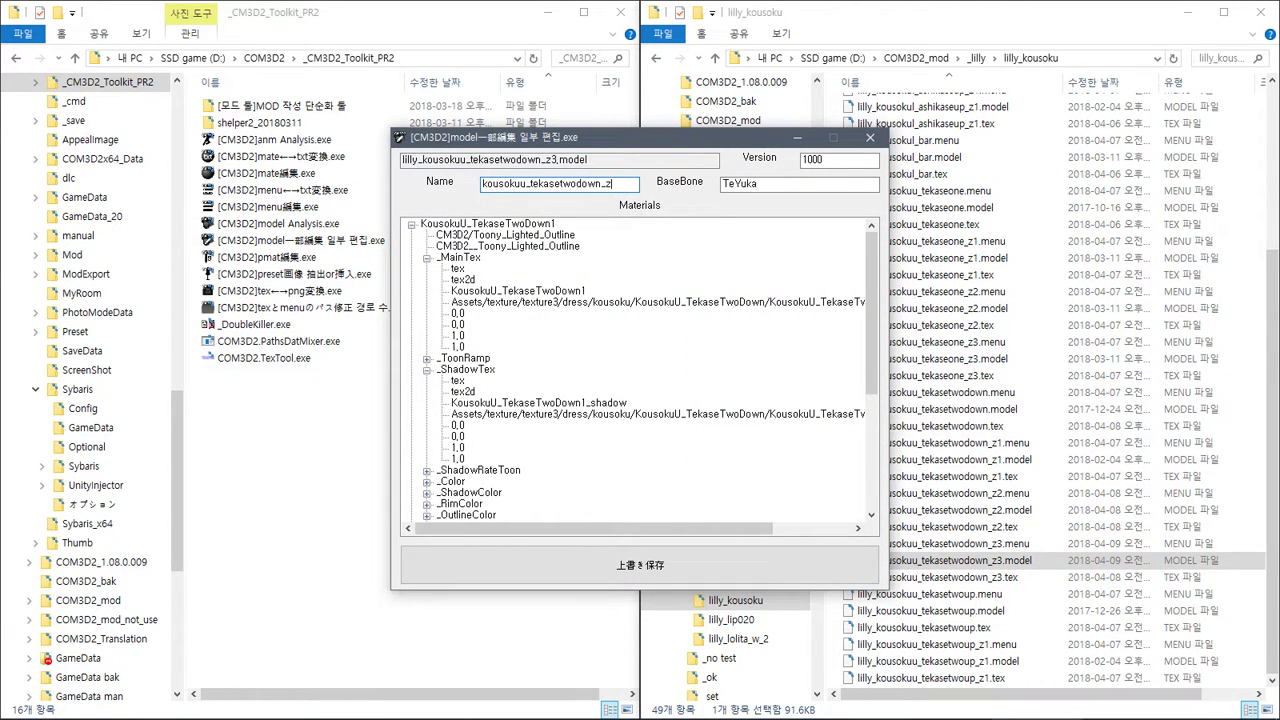
pyautogui.click(985, 562)
pyautogui.press('F2')
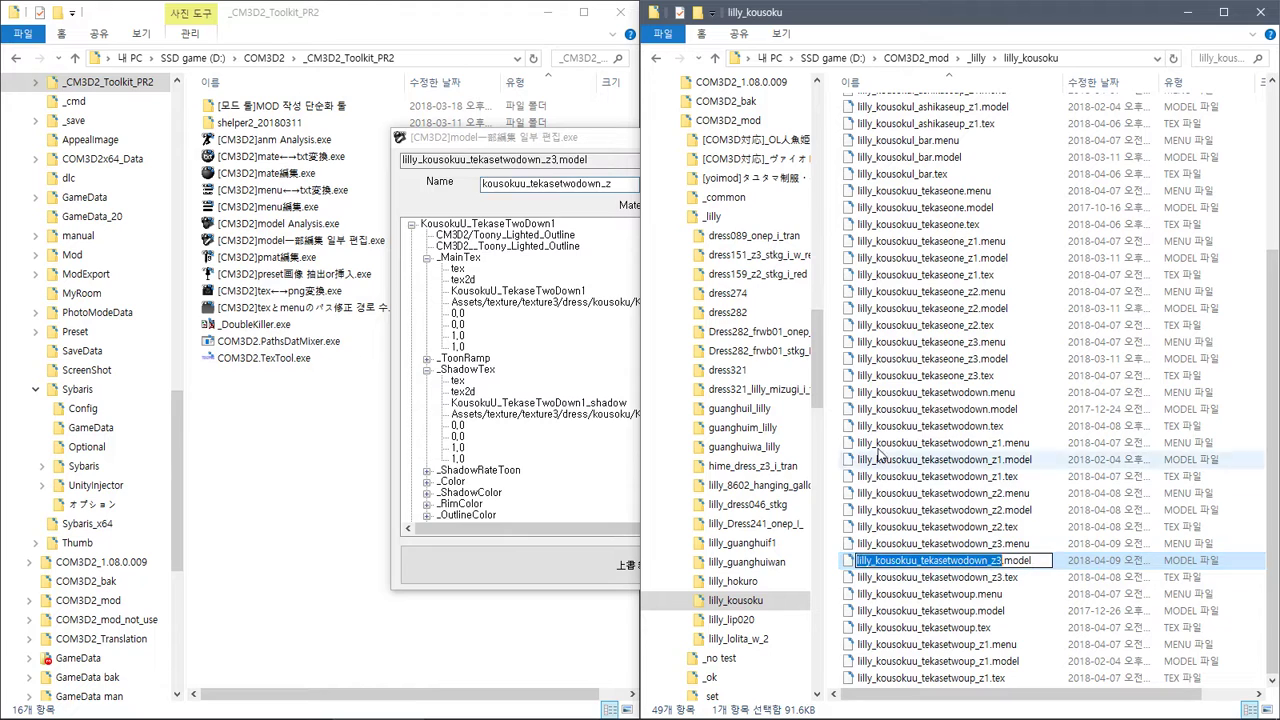
pyautogui.click(524, 167)
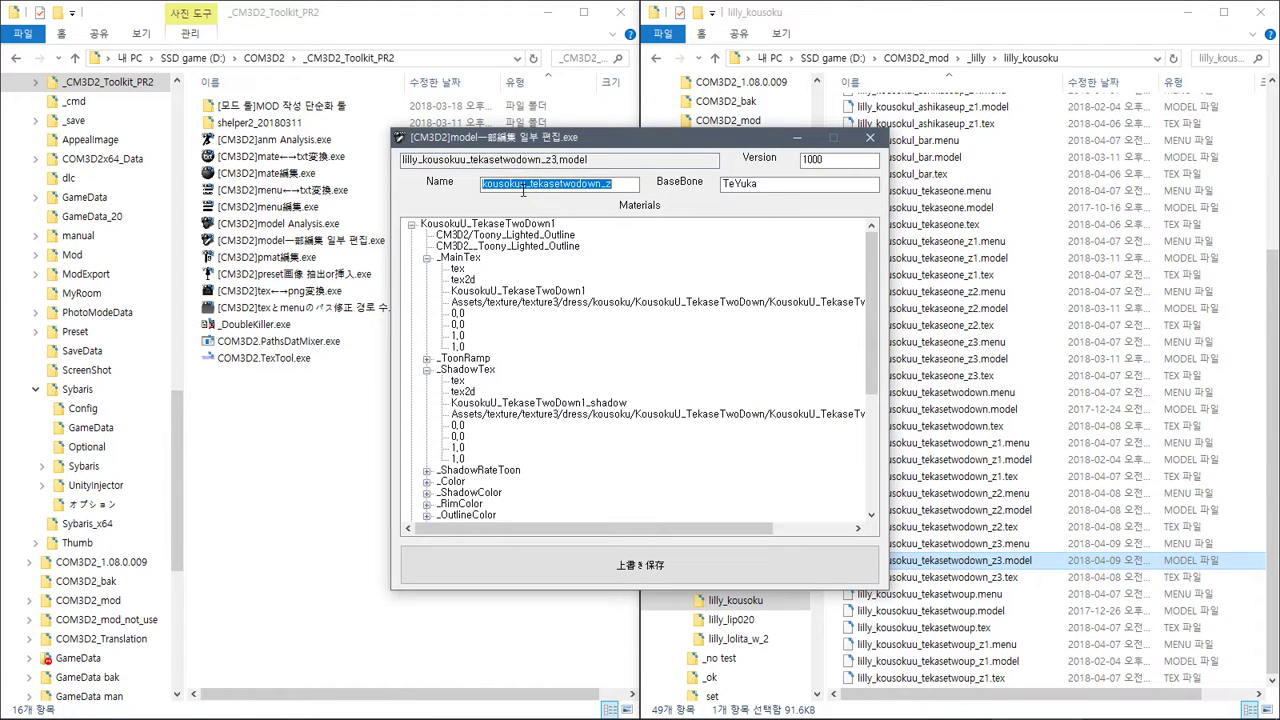
pyautogui.scroll(-6, 866, 289)
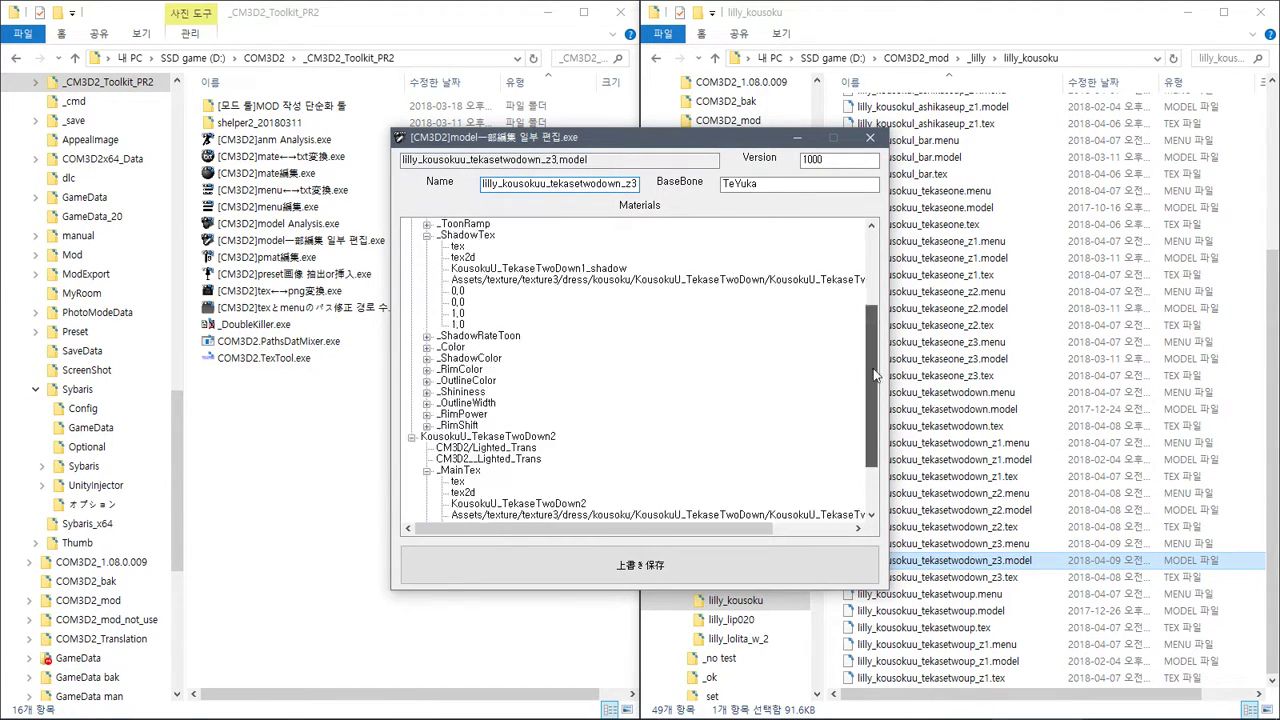
pyautogui.click(708, 556)
pyautogui.click(736, 413)
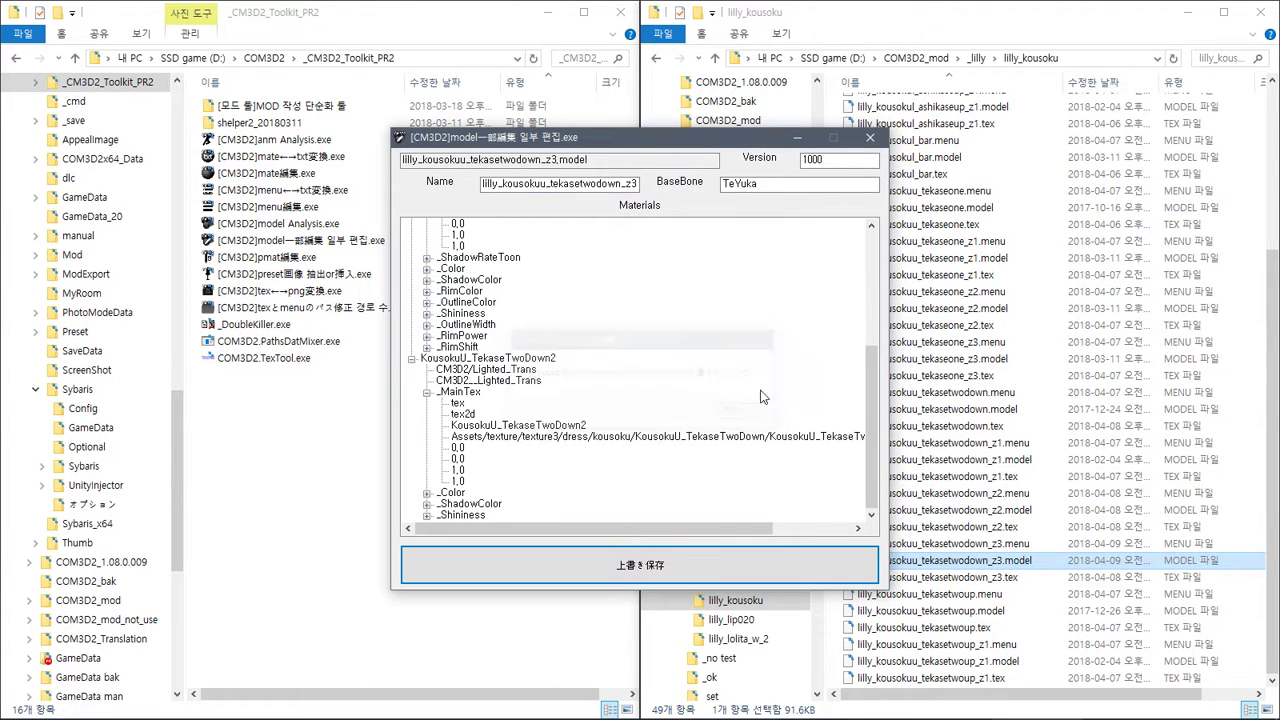
pyautogui.click(867, 145)
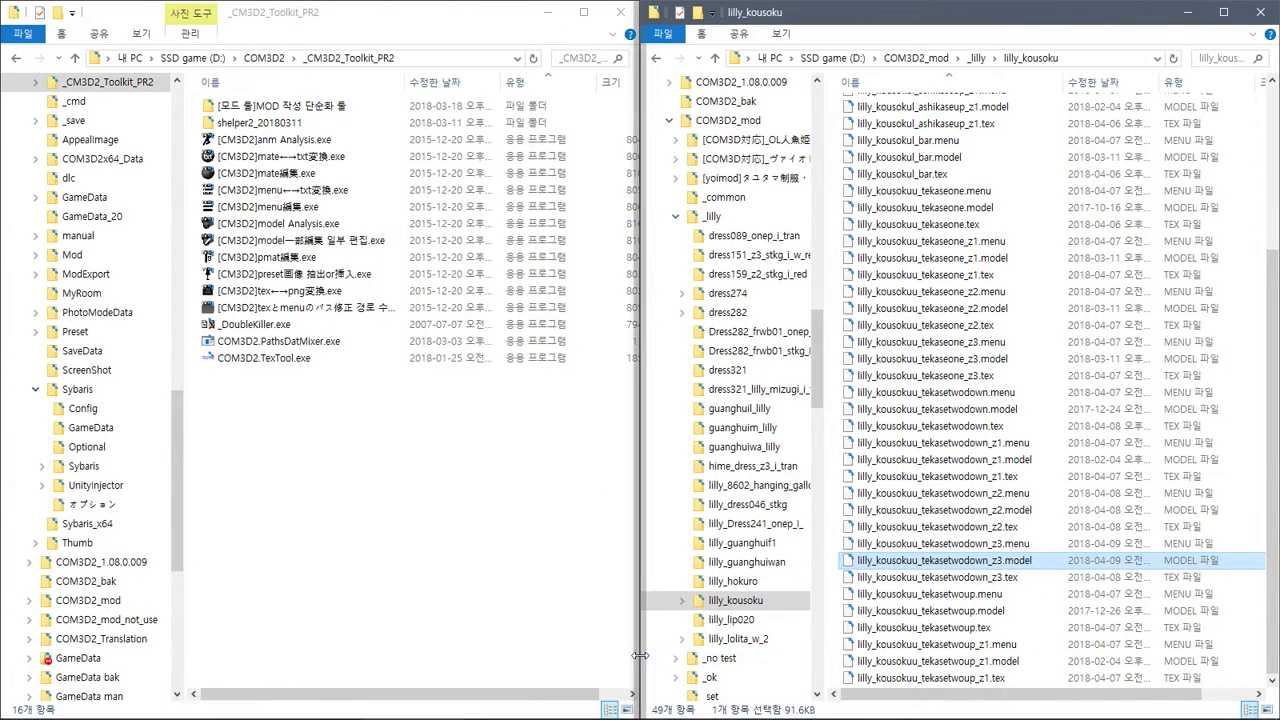
# Launch COM3D2x64 and switch to Blender
pyautogui.press('super')
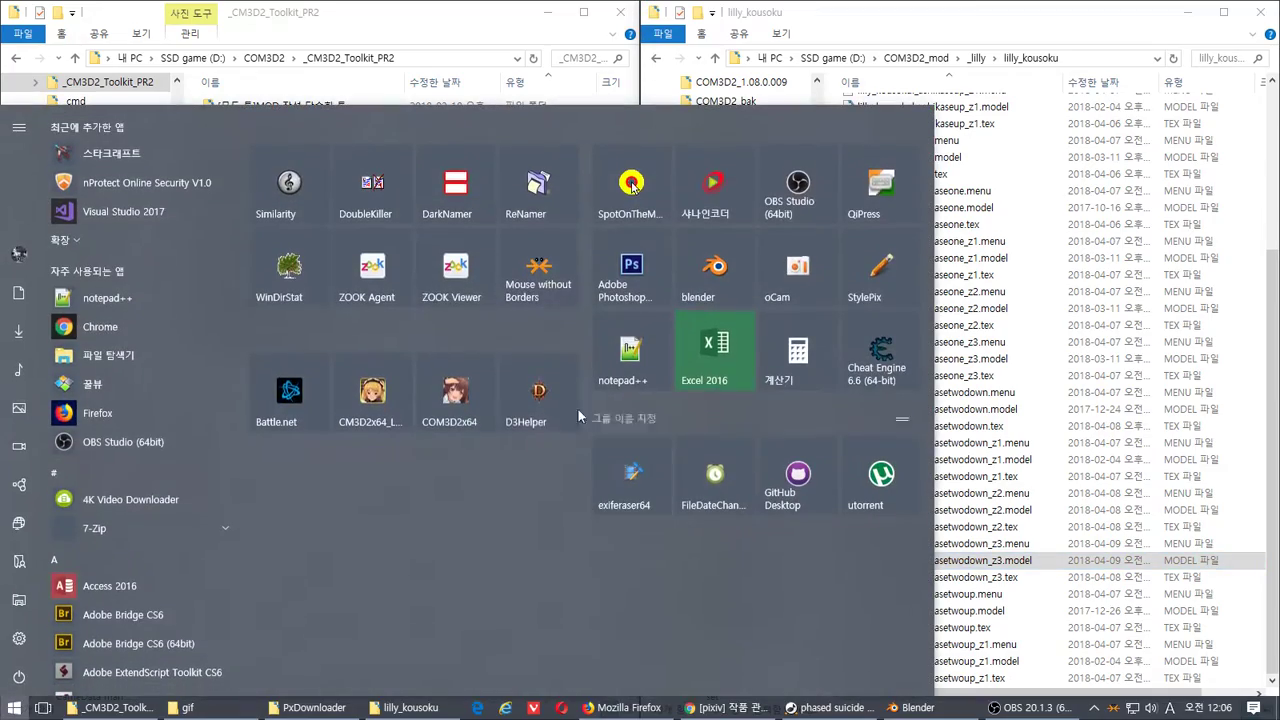
pyautogui.click(440, 415)
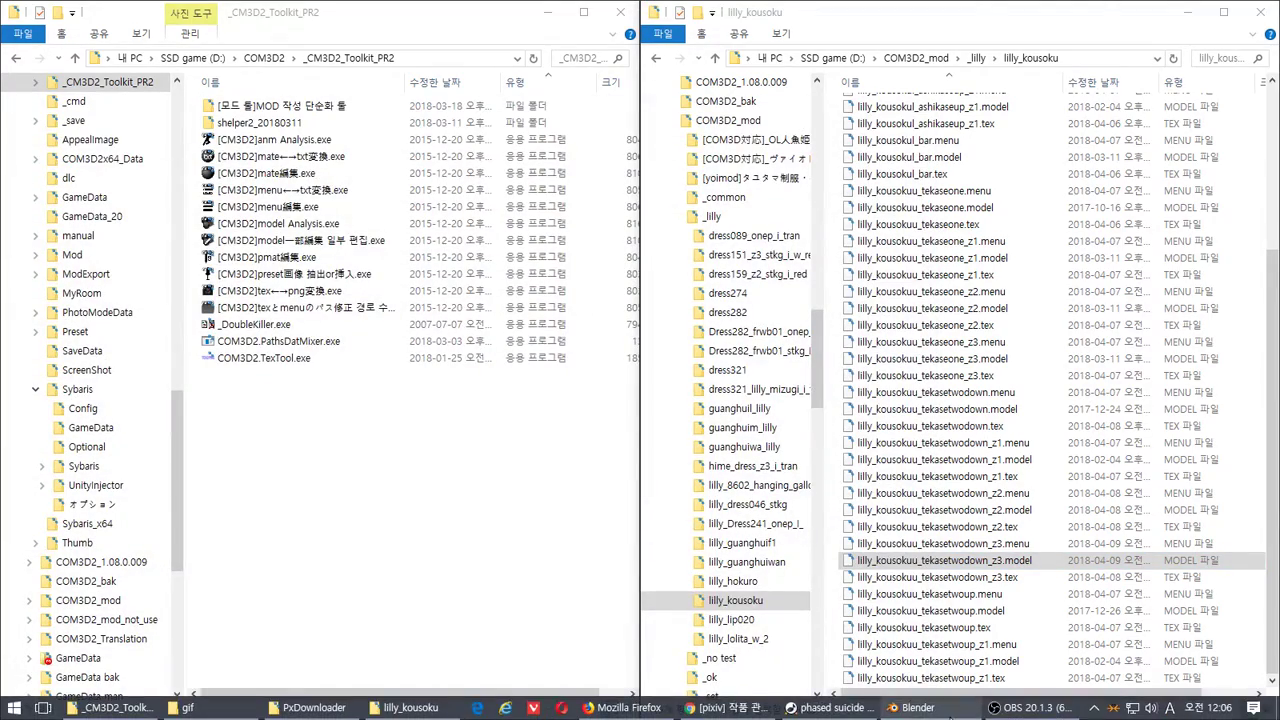
pyautogui.hotkey('alt', 'Tab')
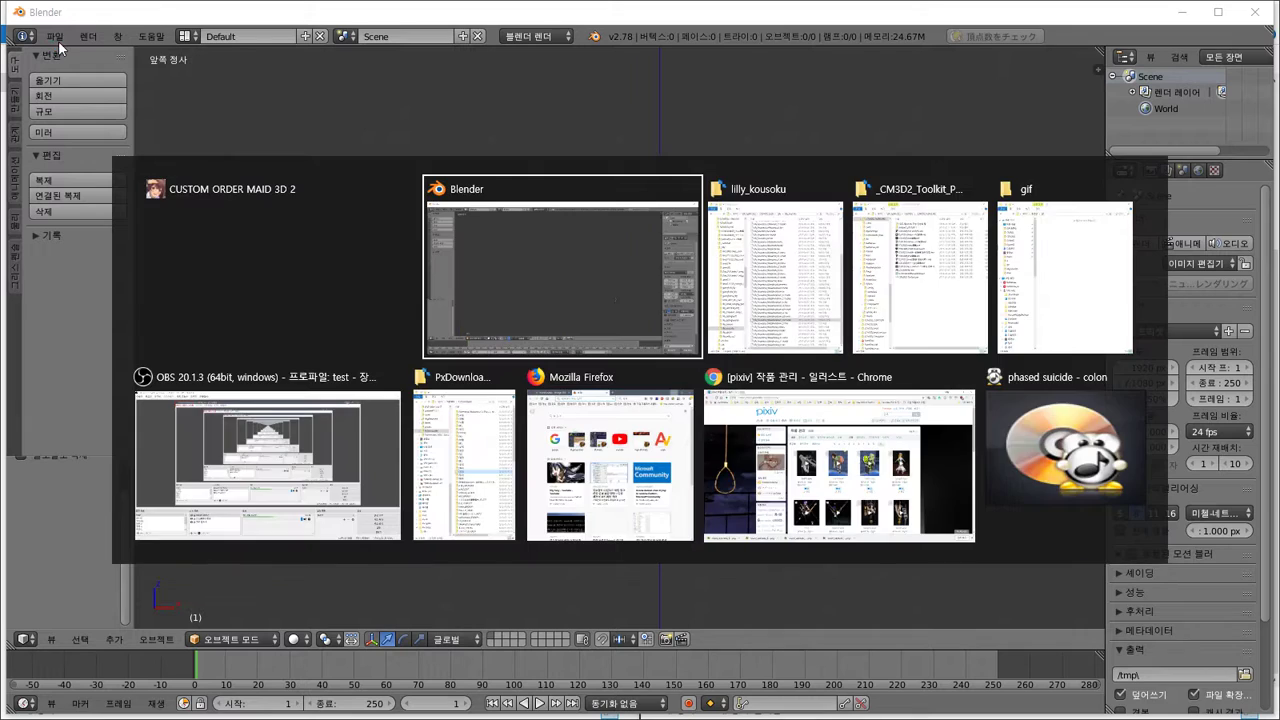
# Import lilly_kousokuu_tekasetwodown_z3.model from the lilly_kousoku folder with the CM3D2 model importer
pyautogui.click(57, 40)
pyautogui.moveTo(97, 338)
pyautogui.click(335, 485)
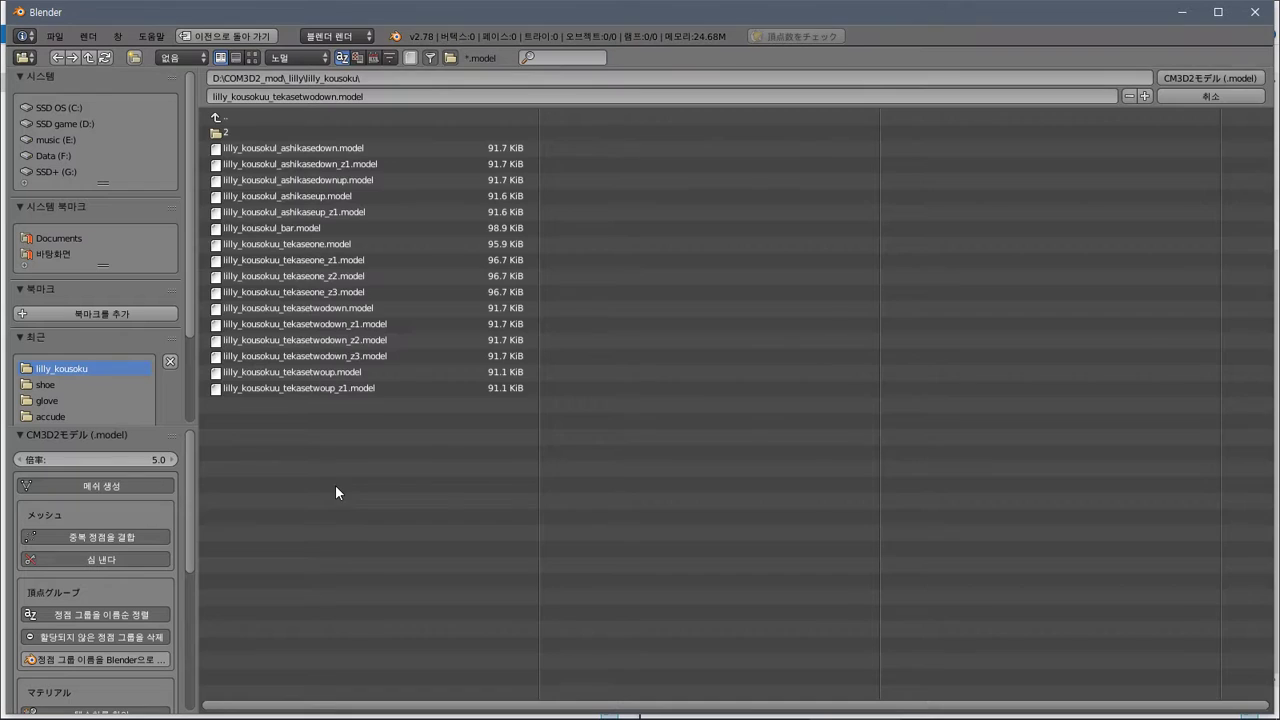
pyautogui.doubleClick(392, 356)
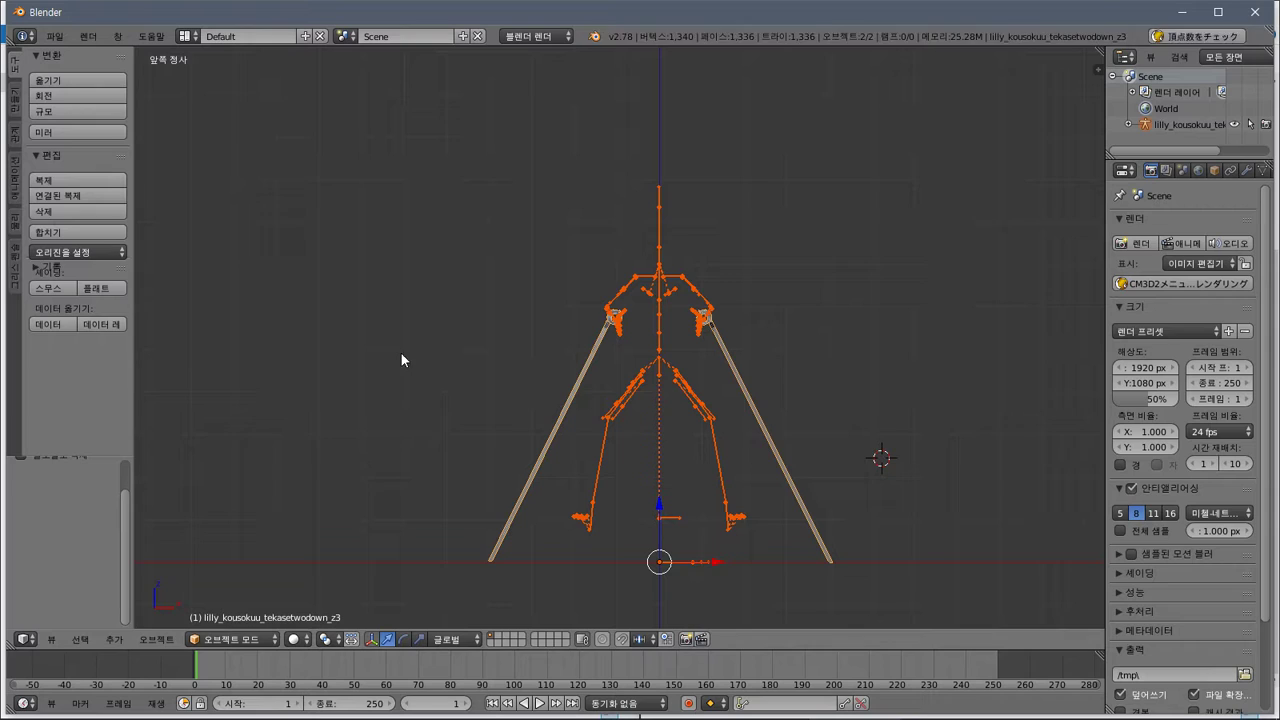
pyautogui.scroll(6, 698, 384)
# Undo the last scene changes and delete every object in the scene
pyautogui.moveTo(692, 342); pyautogui.dragTo(708, 374, button='right')
pyautogui.rightClick(716, 354)
pyautogui.hotkey('ctrl', 'z')
pyautogui.moveTo(636, 308)
pyautogui.mouseDown(button='middle')
pyautogui.moveTo(703, 402)
pyautogui.moveTo(648, 436)
pyautogui.moveTo(626, 258)
pyautogui.moveTo(534, 244)
pyautogui.moveTo(663, 326)
pyautogui.moveTo(643, 311)
pyautogui.mouseUp(button='middle')
pyautogui.hotkey('ctrl', 'z')
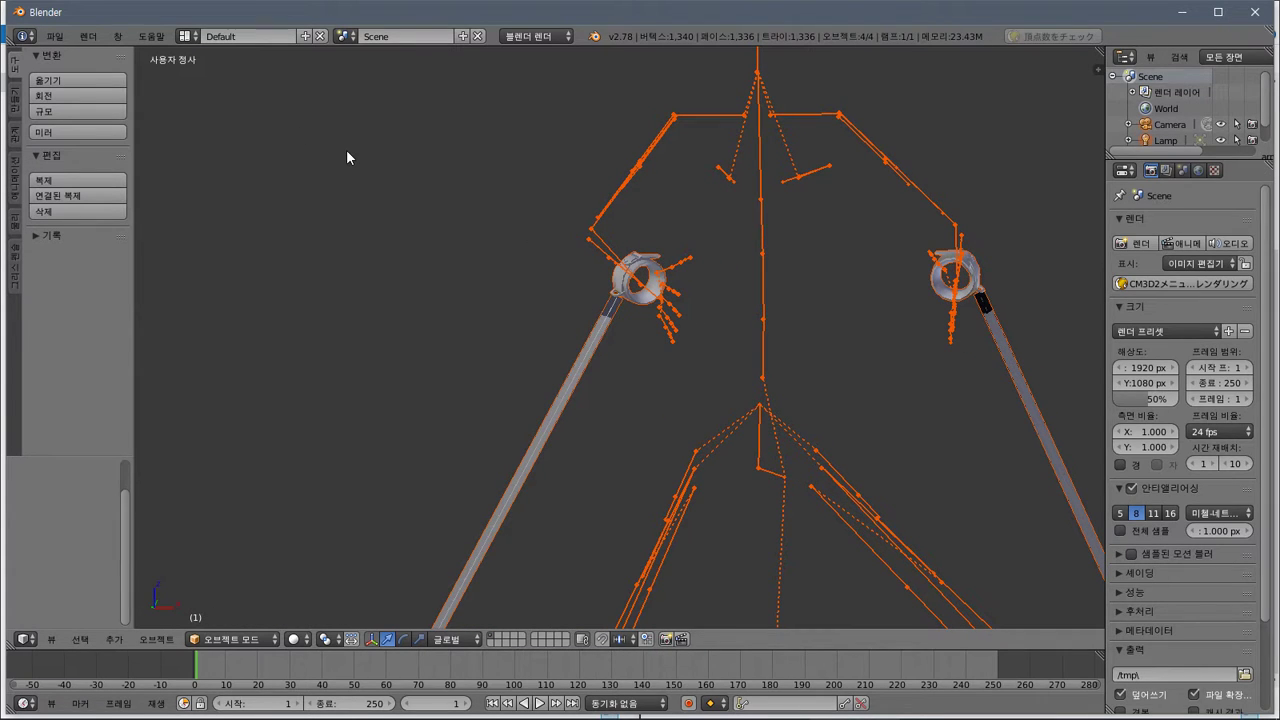
pyautogui.press('x')
pyautogui.click(346, 152)
# Import lilly_kousokul_ashikasedown.model and examine its ankle cuffs and chains from the front
pyautogui.click(54, 36)
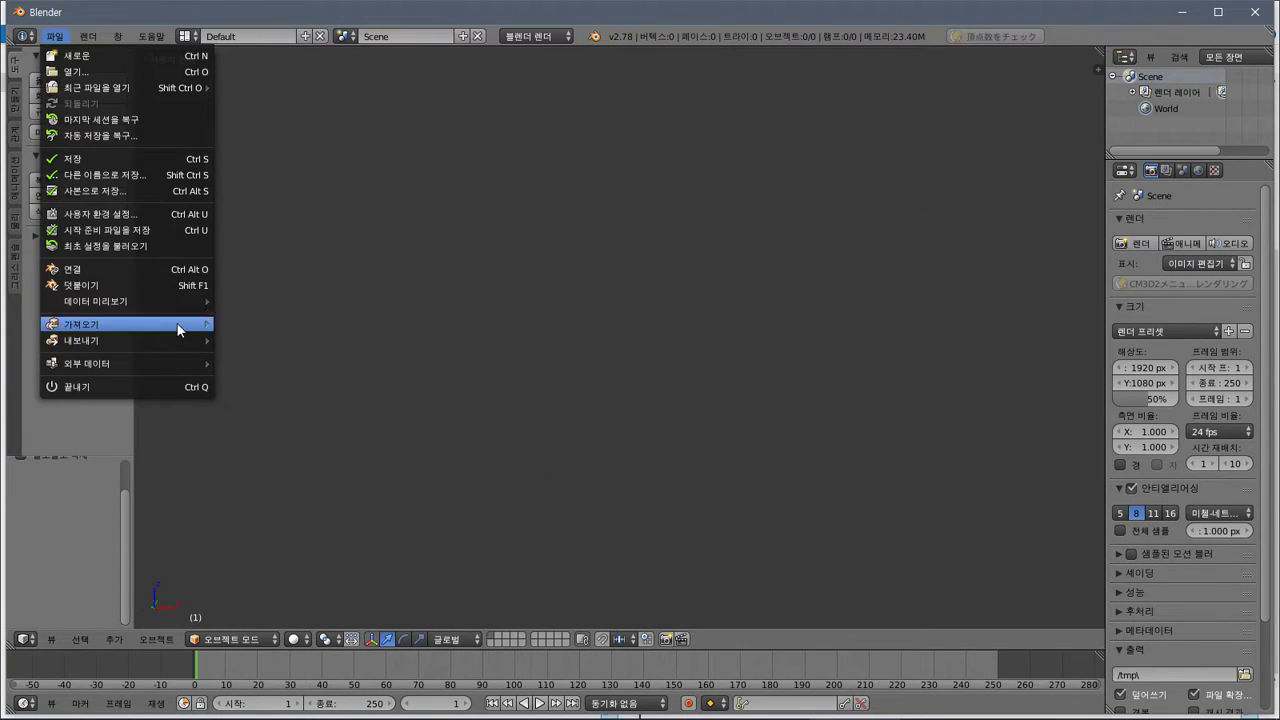
pyautogui.moveTo(178, 330)
pyautogui.click(326, 493)
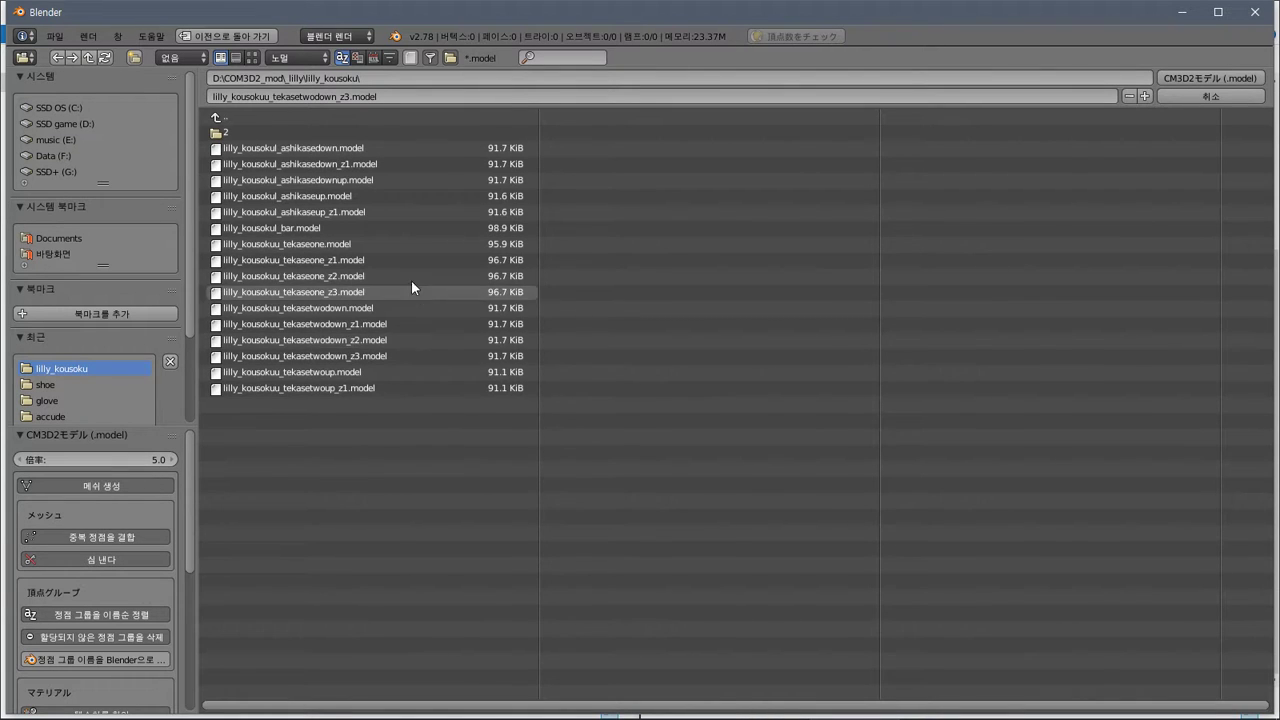
pyautogui.click(367, 146)
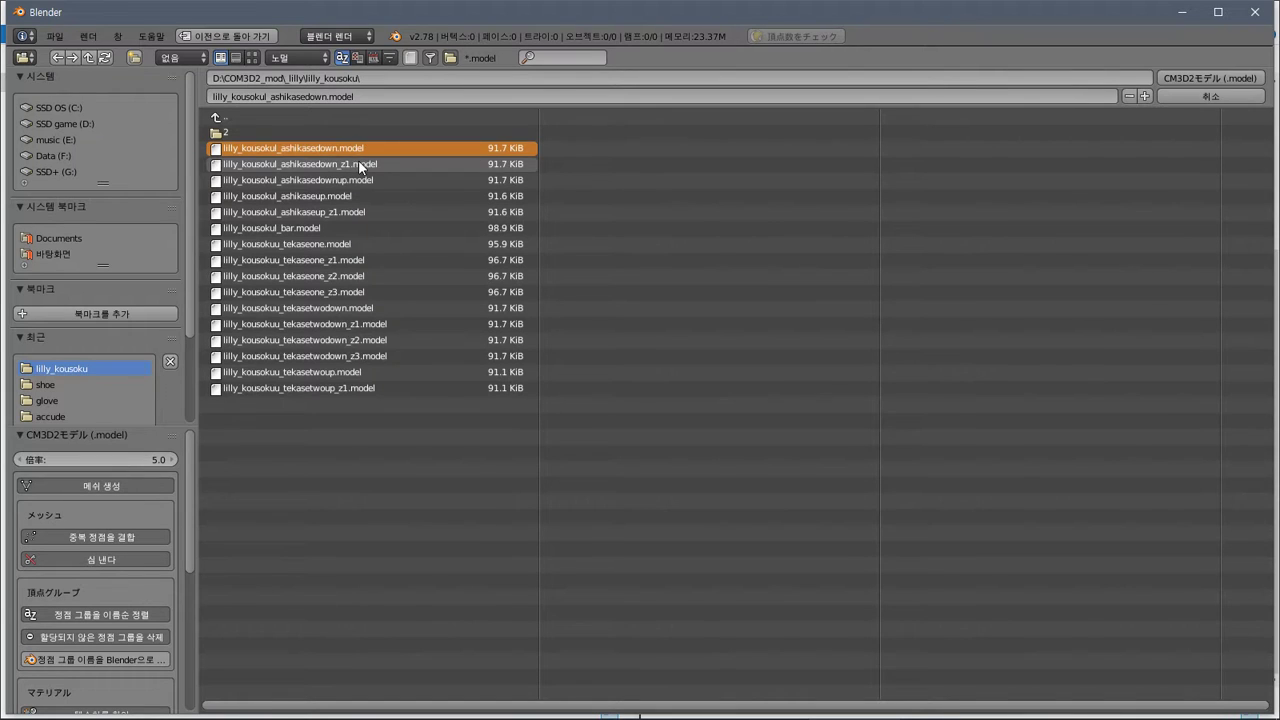
pyautogui.doubleClick(324, 150)
pyautogui.scroll(-5, 424, 171)
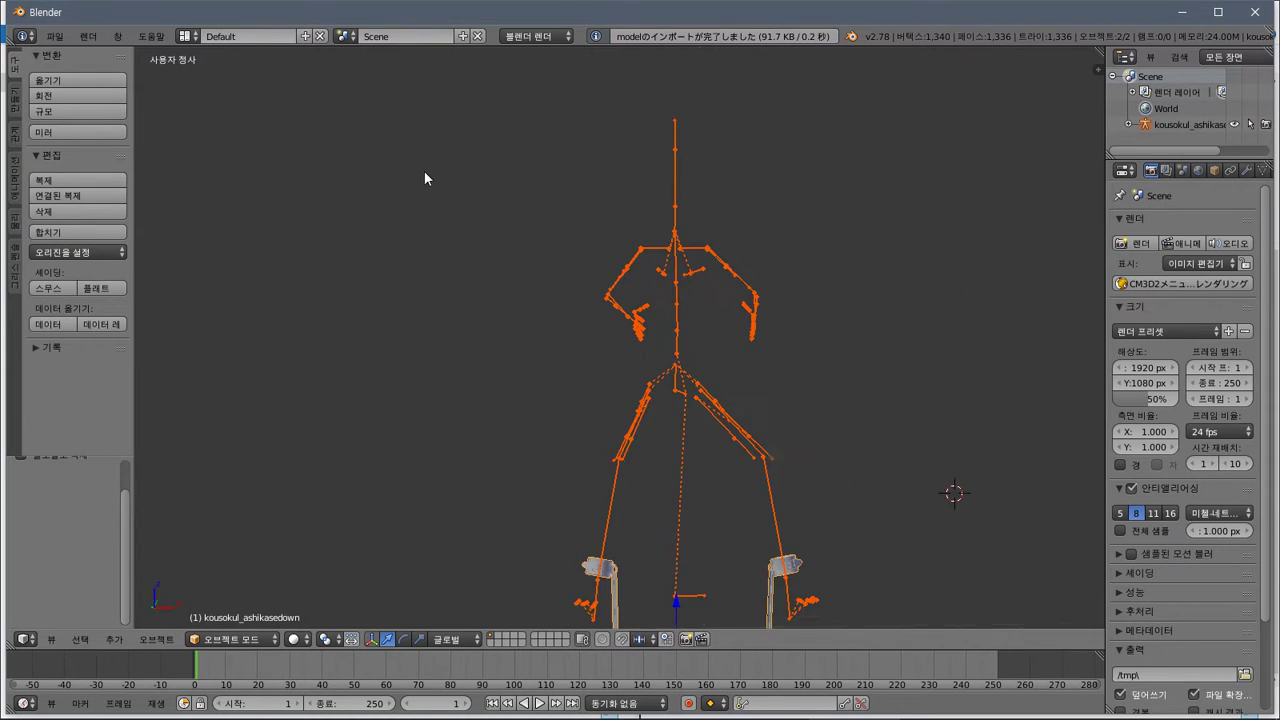
pyautogui.moveTo(641, 393); pyautogui.dragTo(618, 424, button='middle')
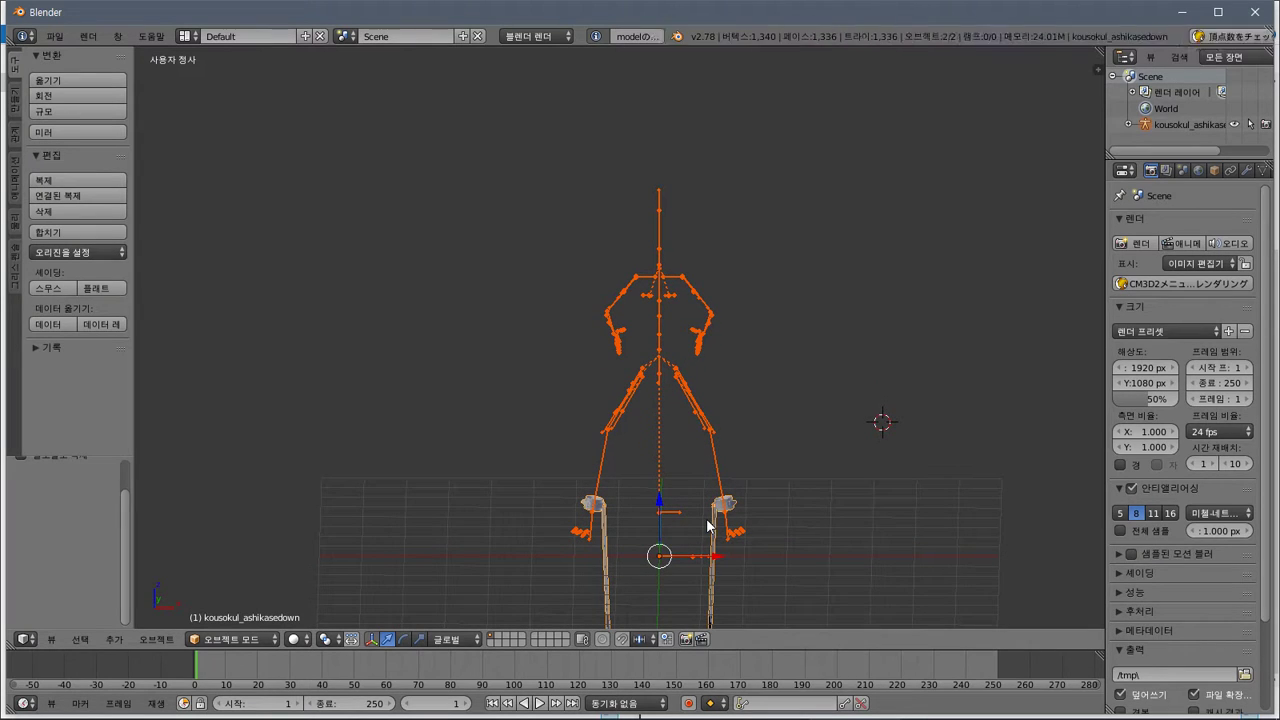
pyautogui.moveTo(707, 525); pyautogui.dragTo(704, 557, button='middle')
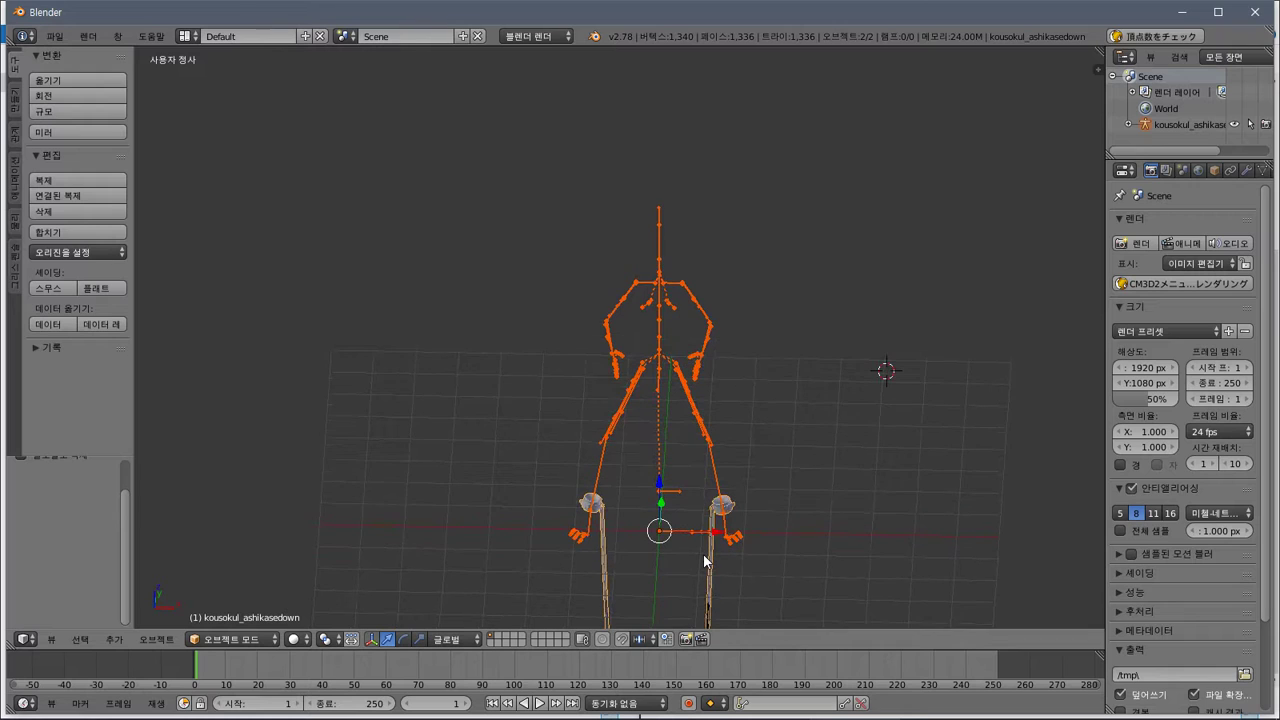
pyautogui.press('KP_1')
pyautogui.scroll(7, 704, 558)
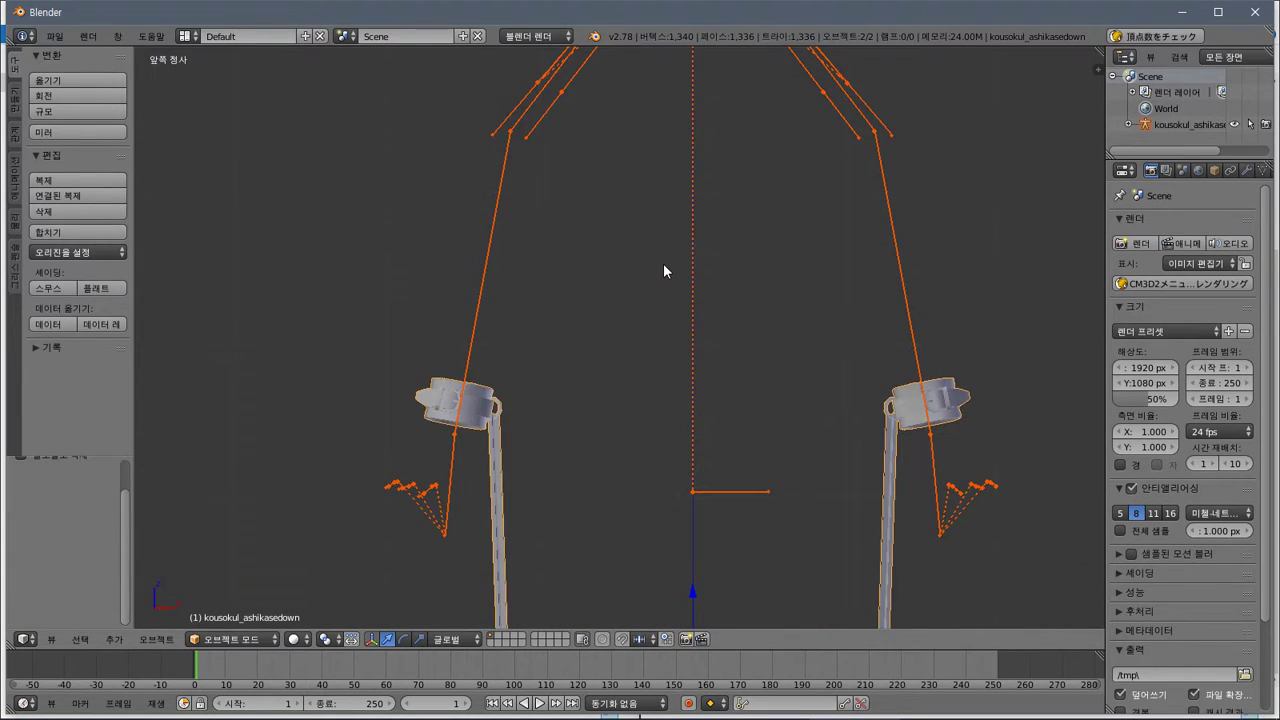
pyautogui.moveTo(663, 263)
pyautogui.mouseDown(button='middle')
pyautogui.moveTo(655, 301)
pyautogui.moveTo(620, 300)
pyautogui.moveTo(664, 285)
pyautogui.moveTo(656, 263)
pyautogui.mouseUp(button='middle')
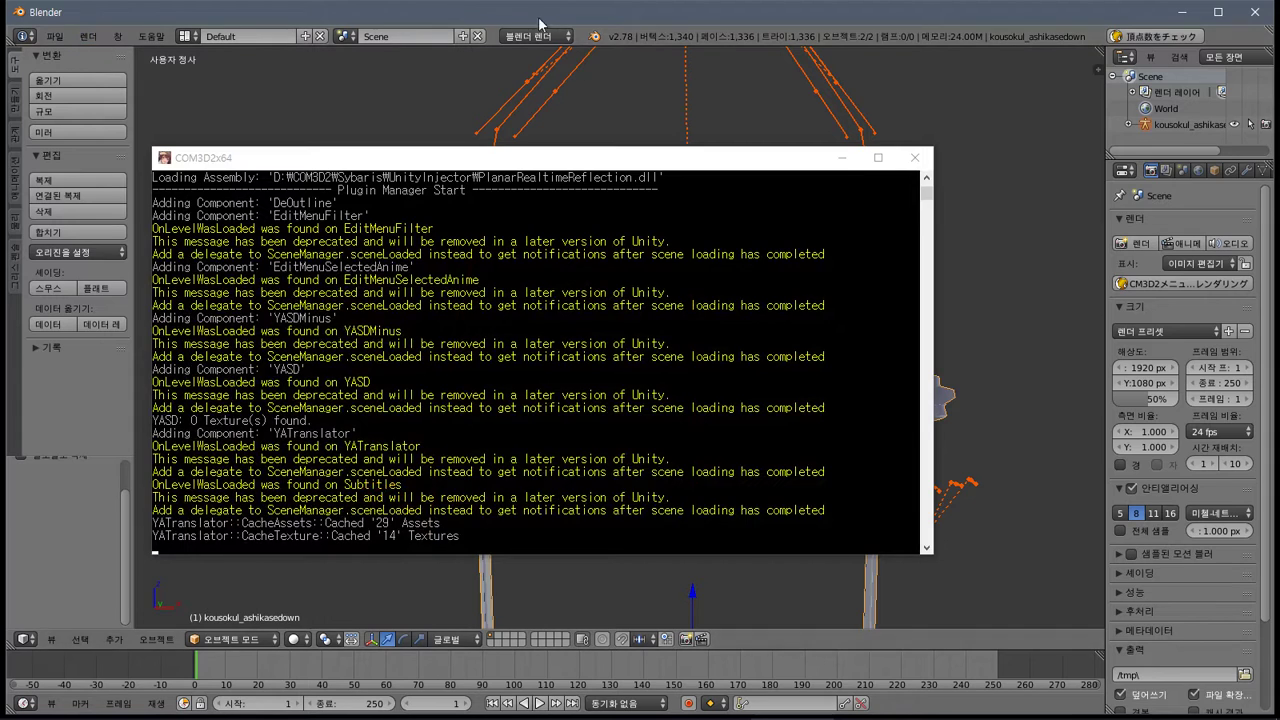
# Bring Blender in front of the game console and delete the imported ankle-cuff model
pyautogui.click(523, 12)
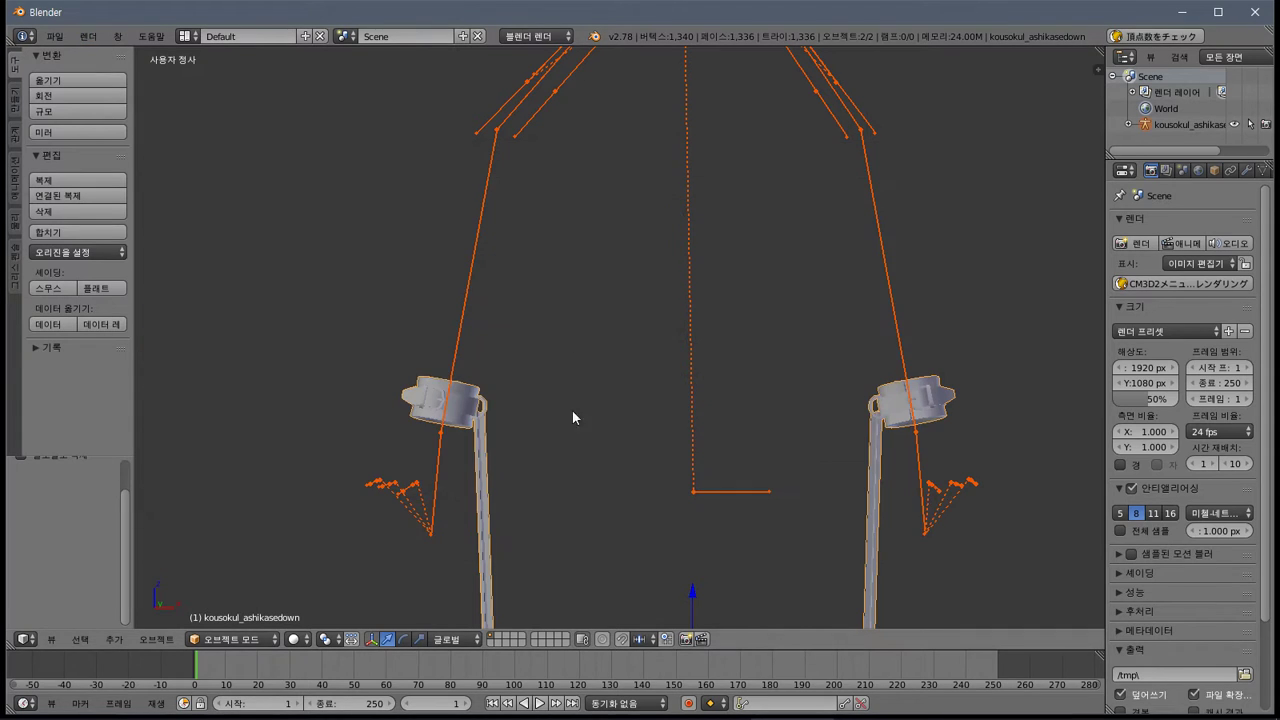
pyautogui.press('x')
pyautogui.click(449, 423)
# Switch to the lilly_kousoku folder window and duplicate lilly_kousokul_ashikasedown_z1.menu and lilly_kousokul_ashikasedown_z1.tex there
pyautogui.hotkey('alt', 'Tab')
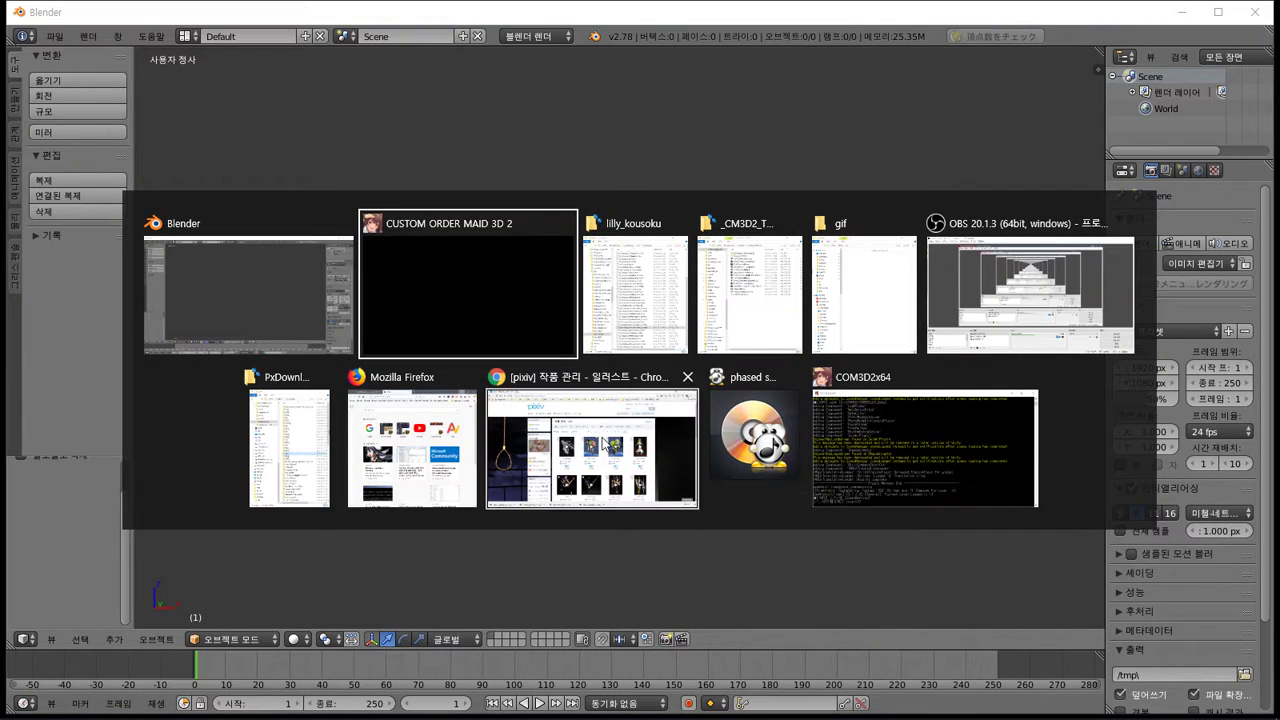
pyautogui.hotkey('alt', 'Tab')
pyautogui.scroll(5, 1016, 236)
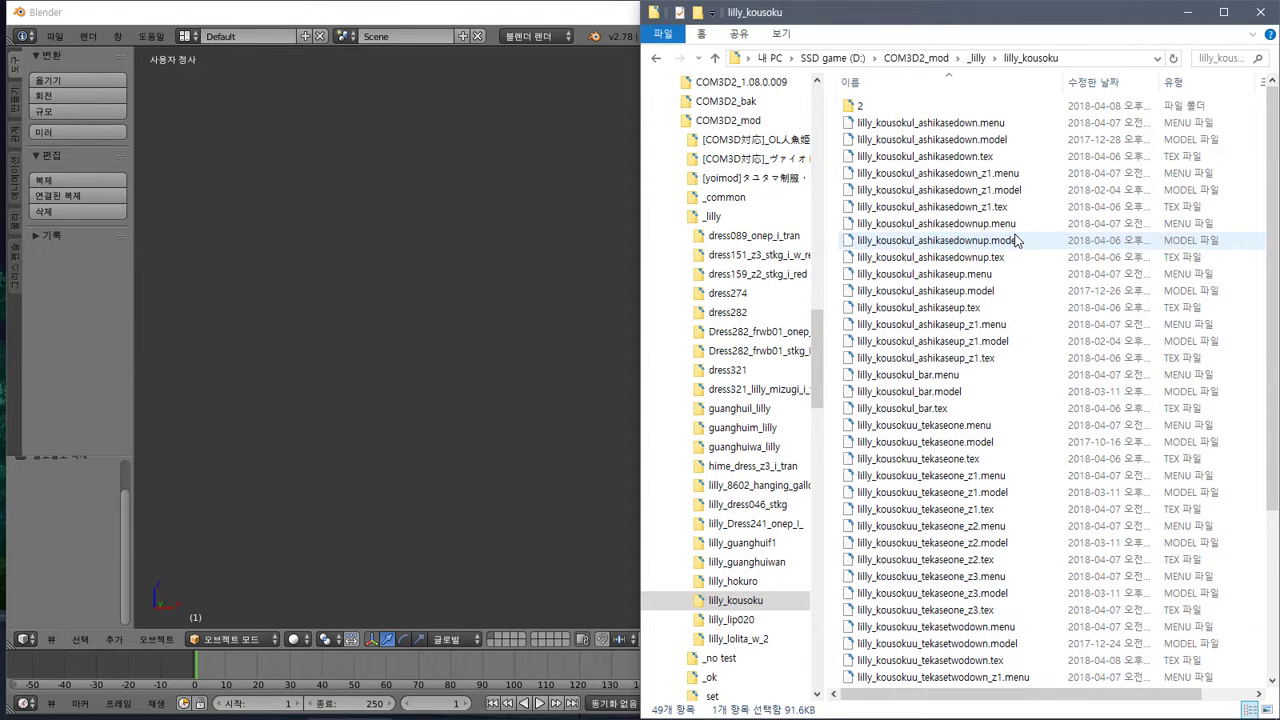
pyautogui.click(995, 173)
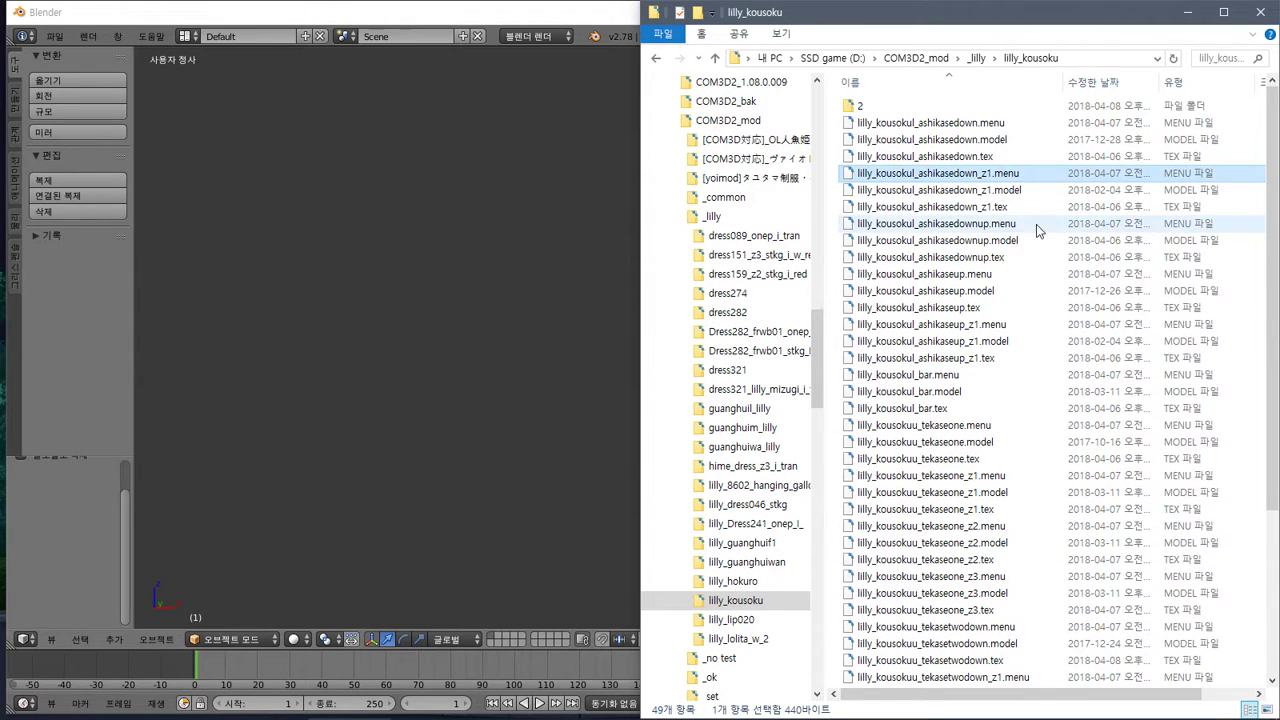
pyautogui.keyDown('ctrl'); pyautogui.click(1006, 210); pyautogui.keyUp('ctrl')
pyautogui.hotkey('ctrl', 'c')
pyautogui.hotkey('ctrl', 'v')
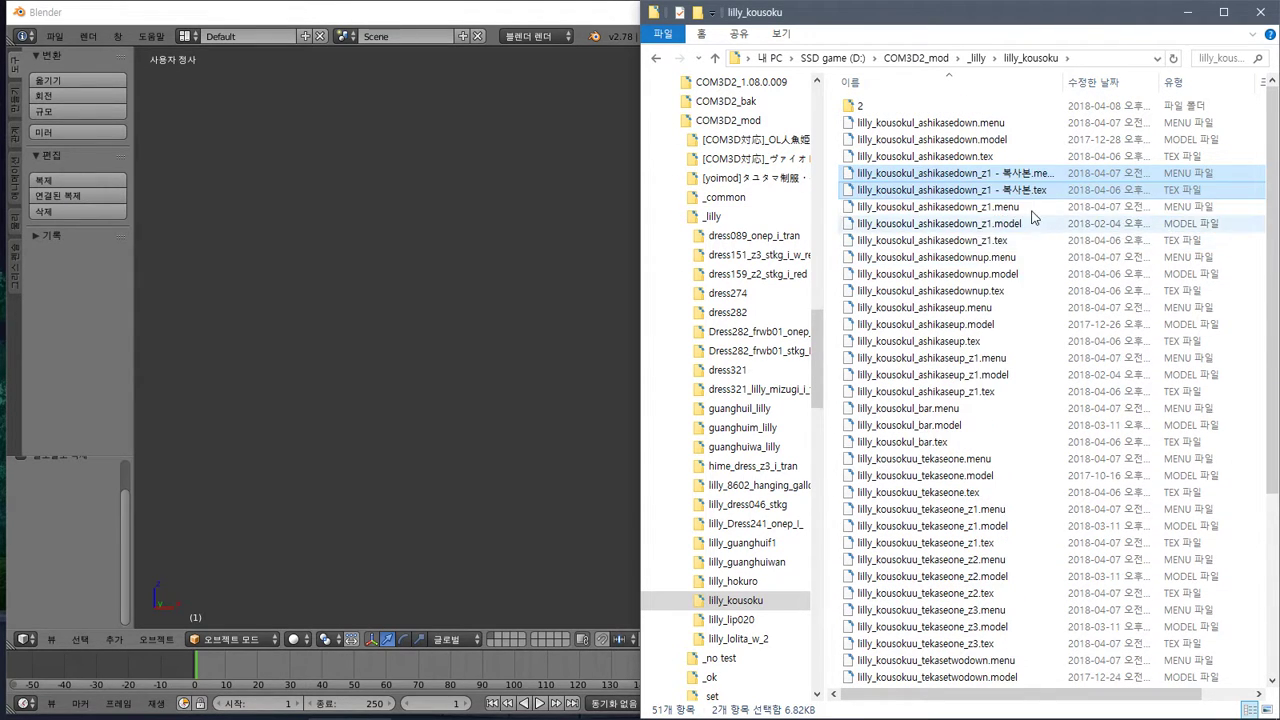
# Rename the copied menu file to lilly_kousokul_ashikasedown_z2.menu
pyautogui.click(985, 175)
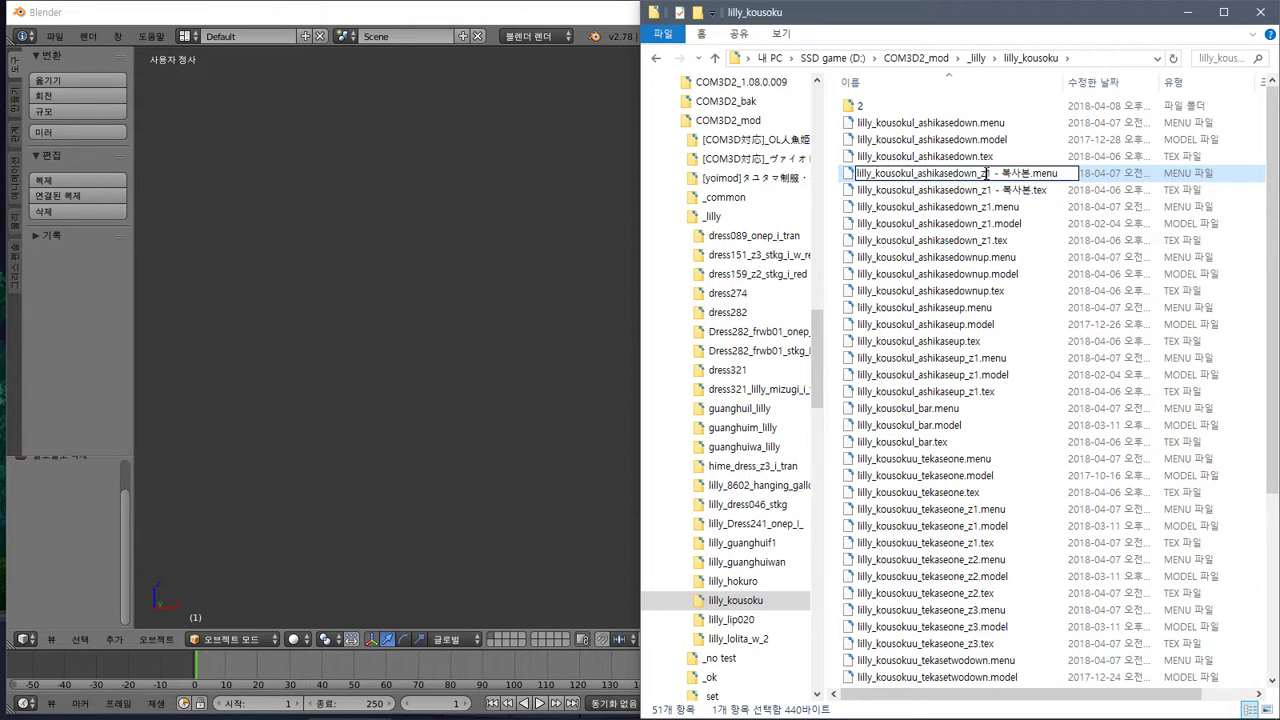
pyautogui.moveTo(1027, 189); pyautogui.dragTo(1030, 190)
pyautogui.write('2')
pyautogui.click(1008, 206)
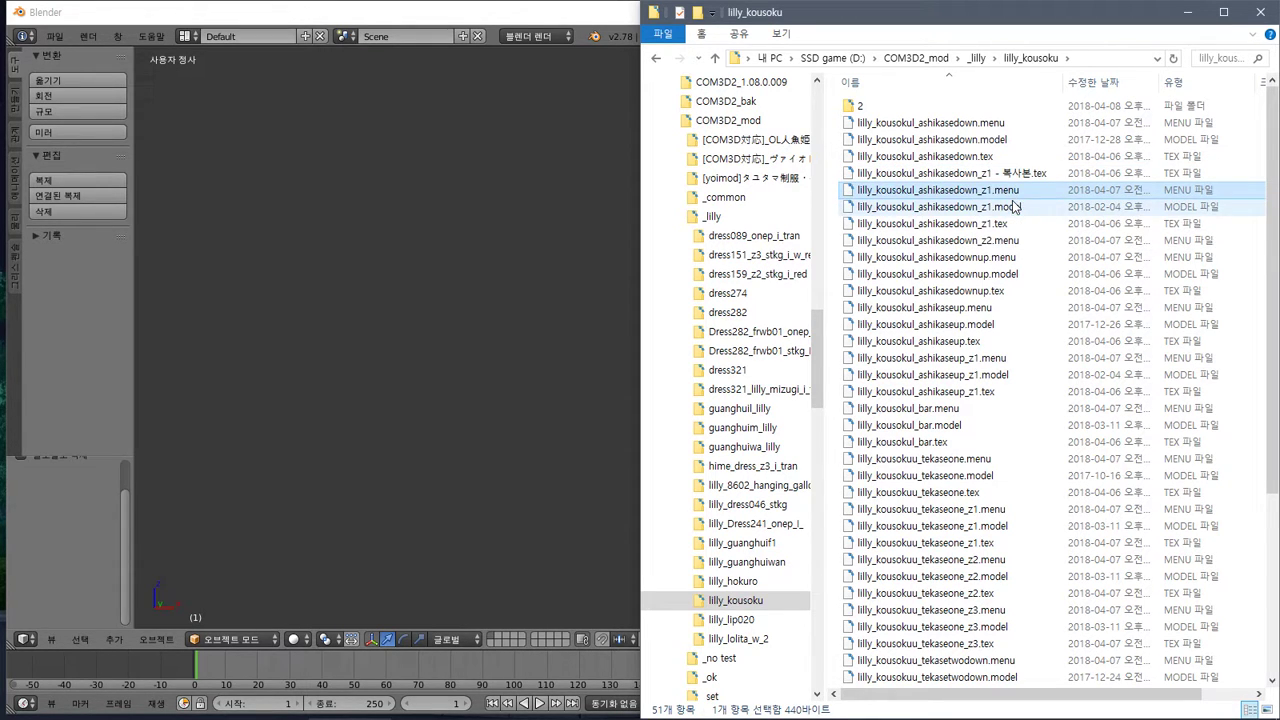
# Rename the copied texture file to lilly_kousokul_ashikasedown_z2.tex
pyautogui.click(935, 176)
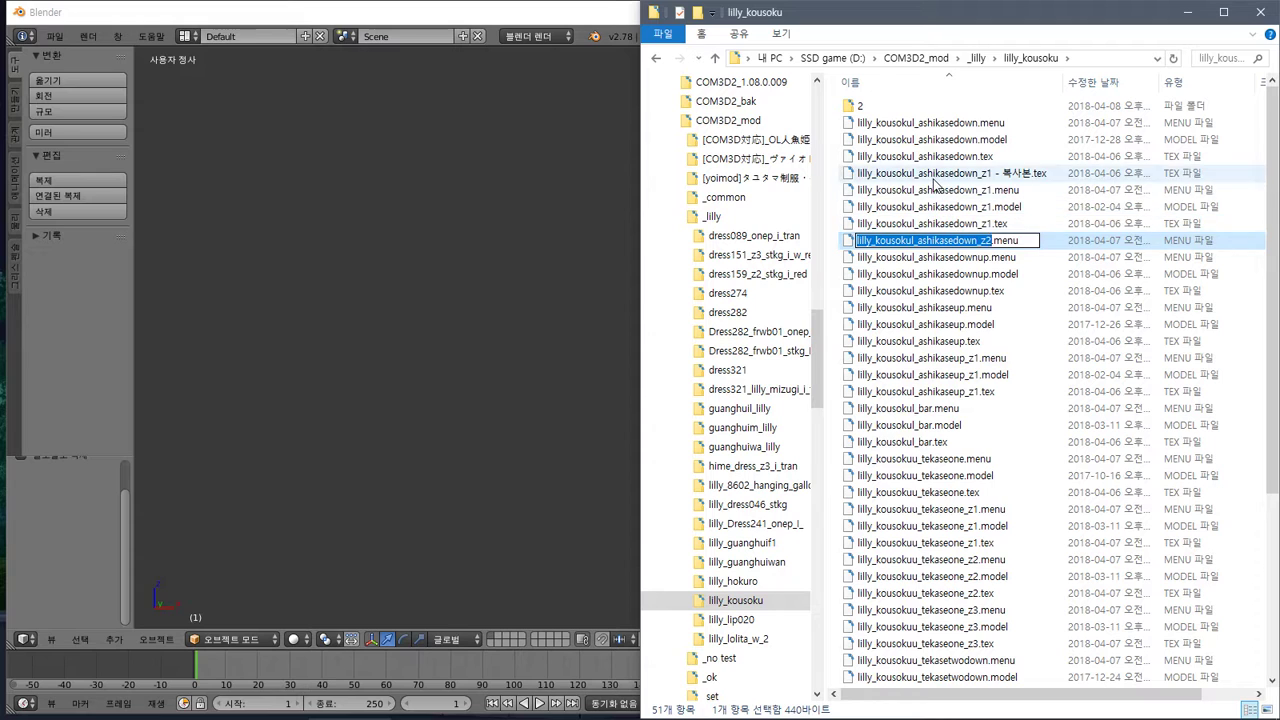
pyautogui.hotkey('ctrl', 'v')
pyautogui.click(982, 243)
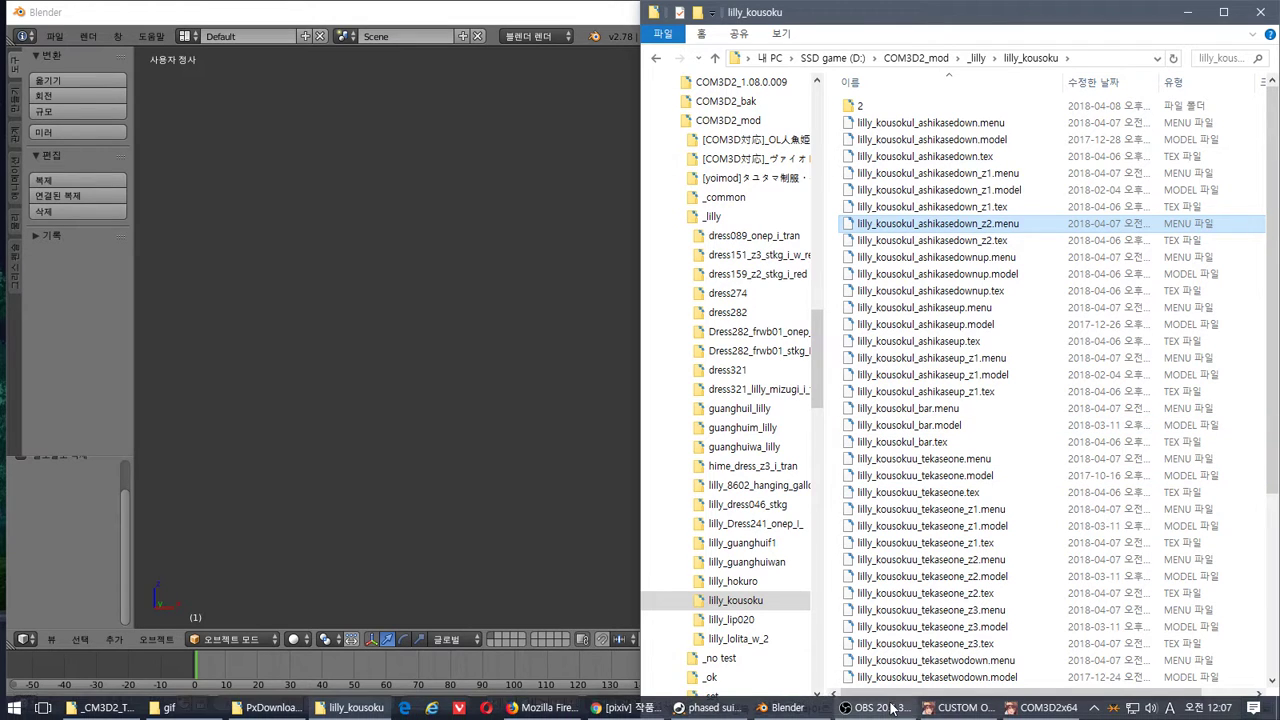
# Switch to Custom Order Maid 3D 2 and load the newest save, dated 2018.04.09 00:01
pyautogui.click(944, 709)
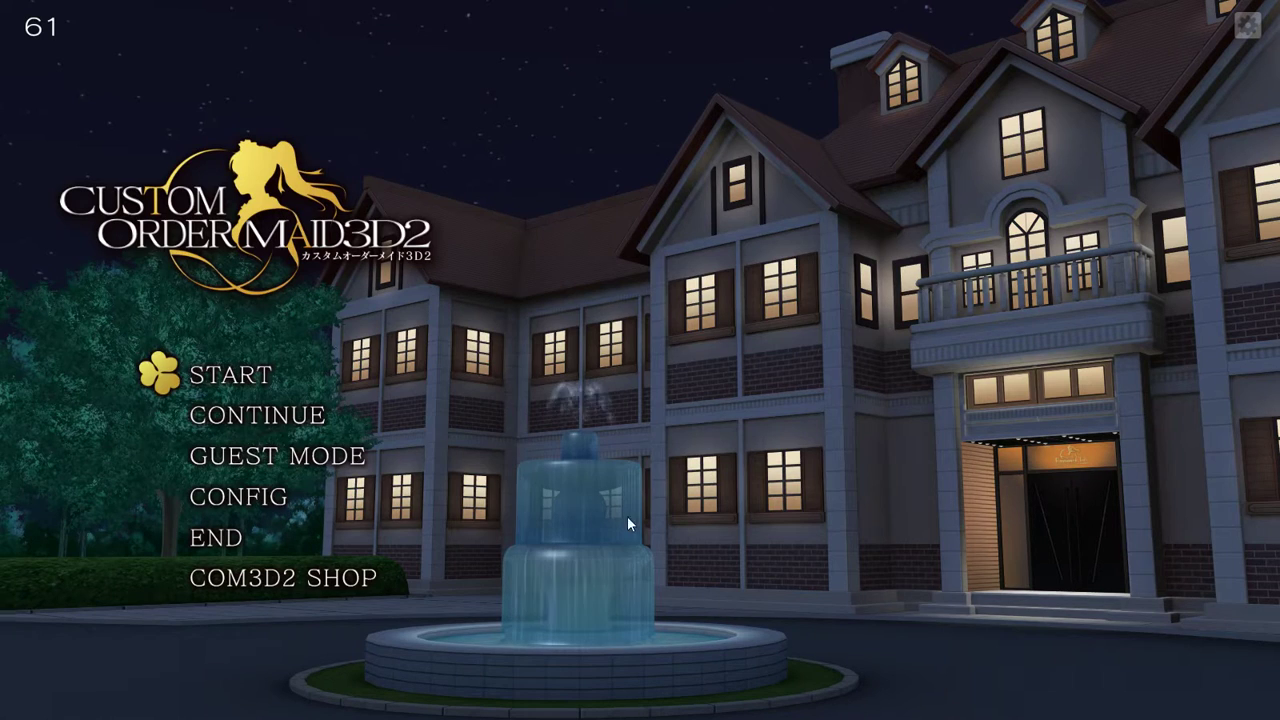
pyautogui.click(248, 418)
pyautogui.click(641, 607)
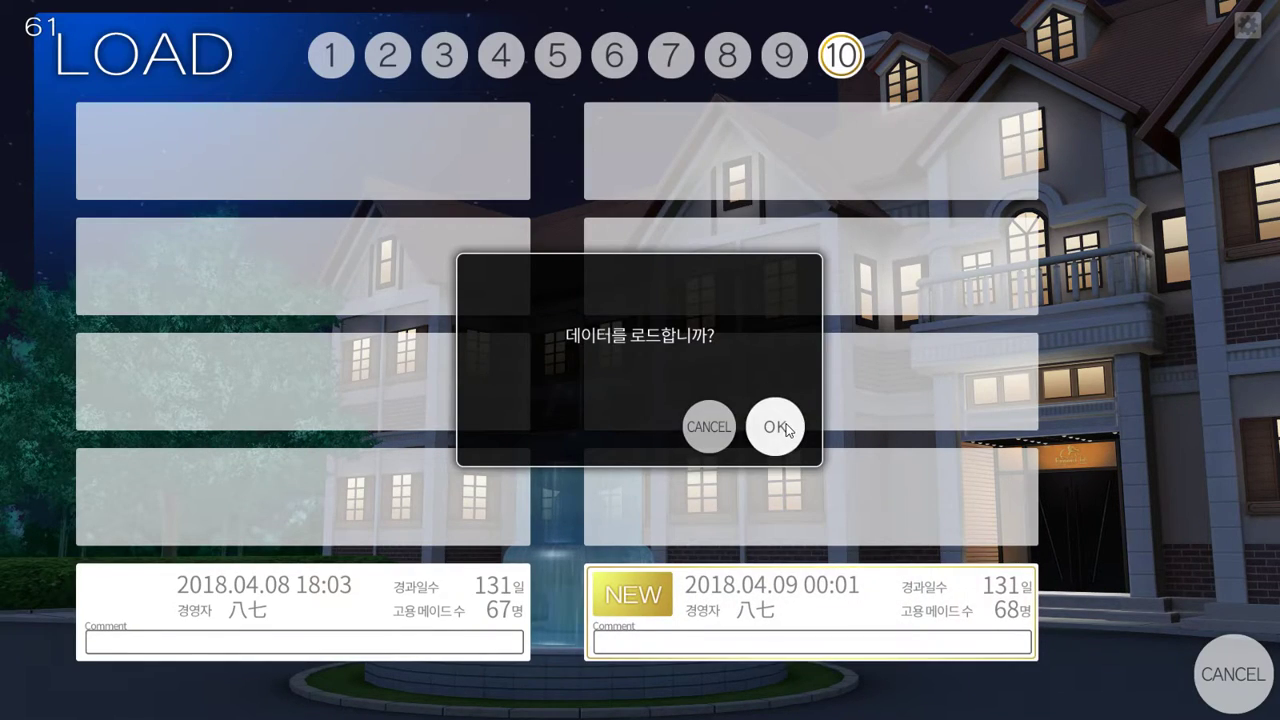
# Return to the lilly_kousoku folder and copy the text ashikasedown from the lilly_kousokul_ashikasedown_z2.menu file name
pyautogui.hotkey('alt', 'Tab')
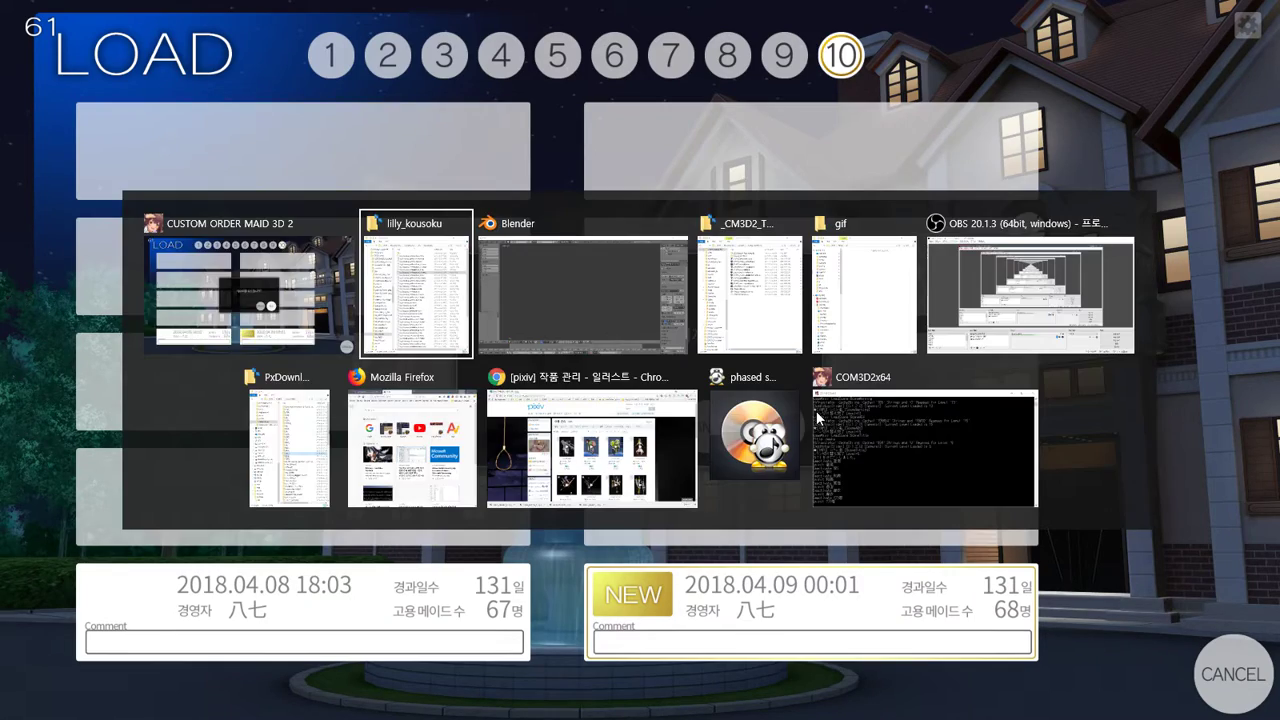
pyautogui.press('super')
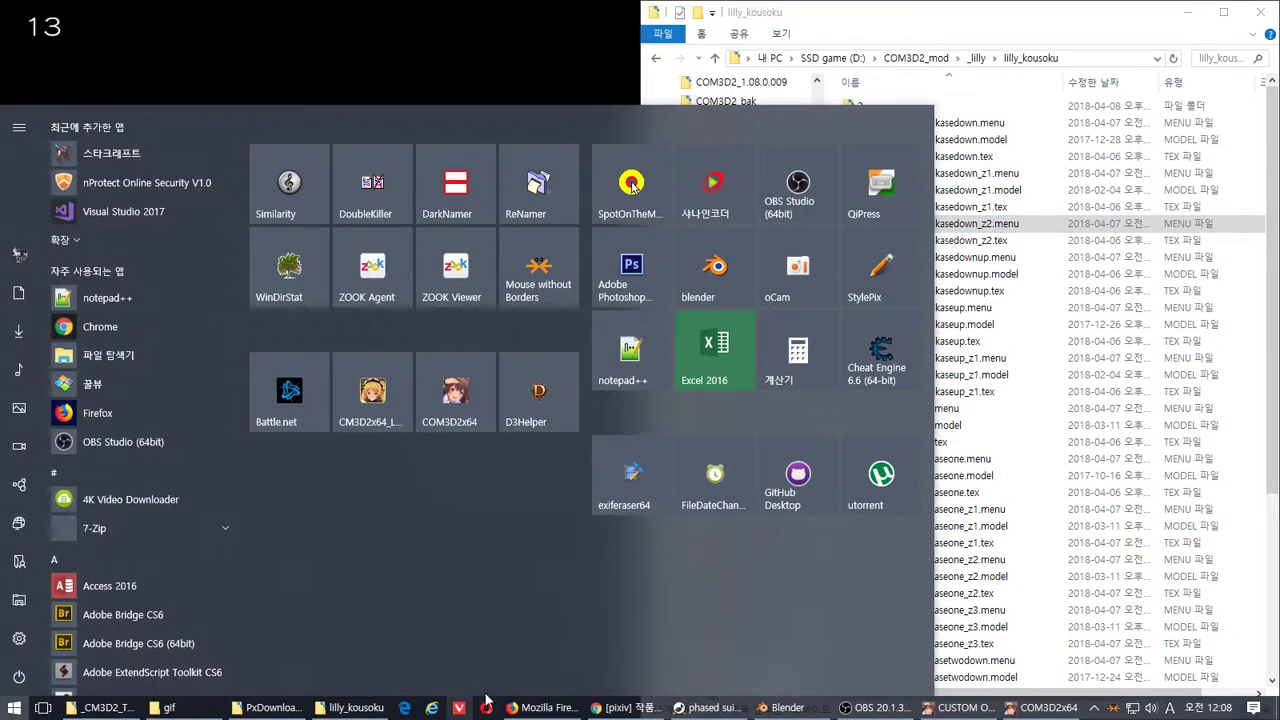
pyautogui.click(1013, 224)
pyautogui.click(938, 228)
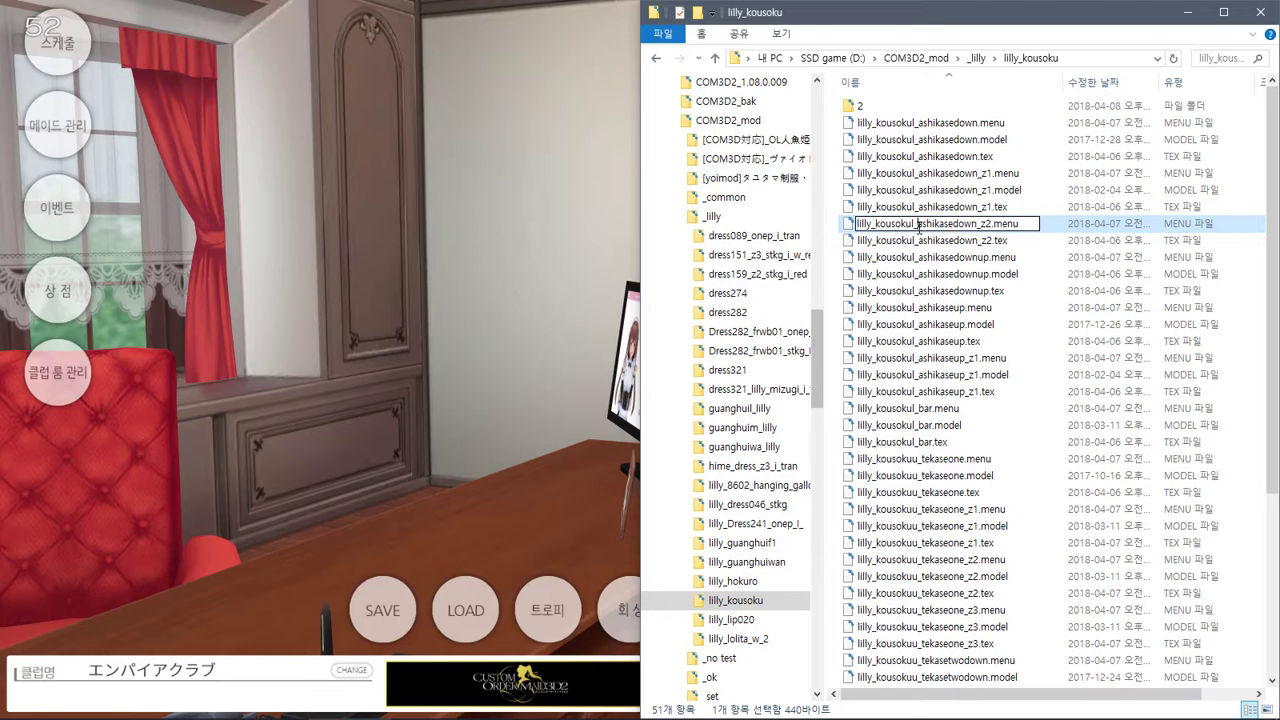
pyautogui.moveTo(1070, 713)
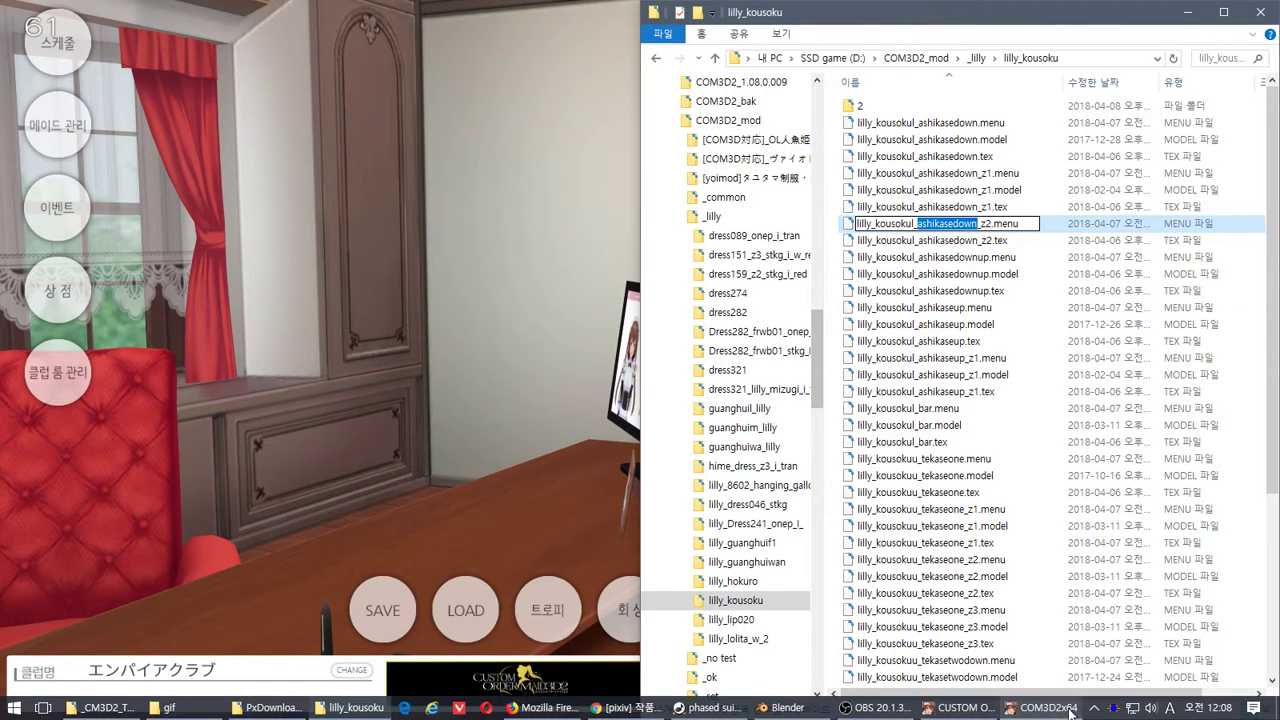
# Start SybarisArcEditor.exe from the COM3D2 folder and search the archive's file names for ashikasedown
pyautogui.click(98, 707)
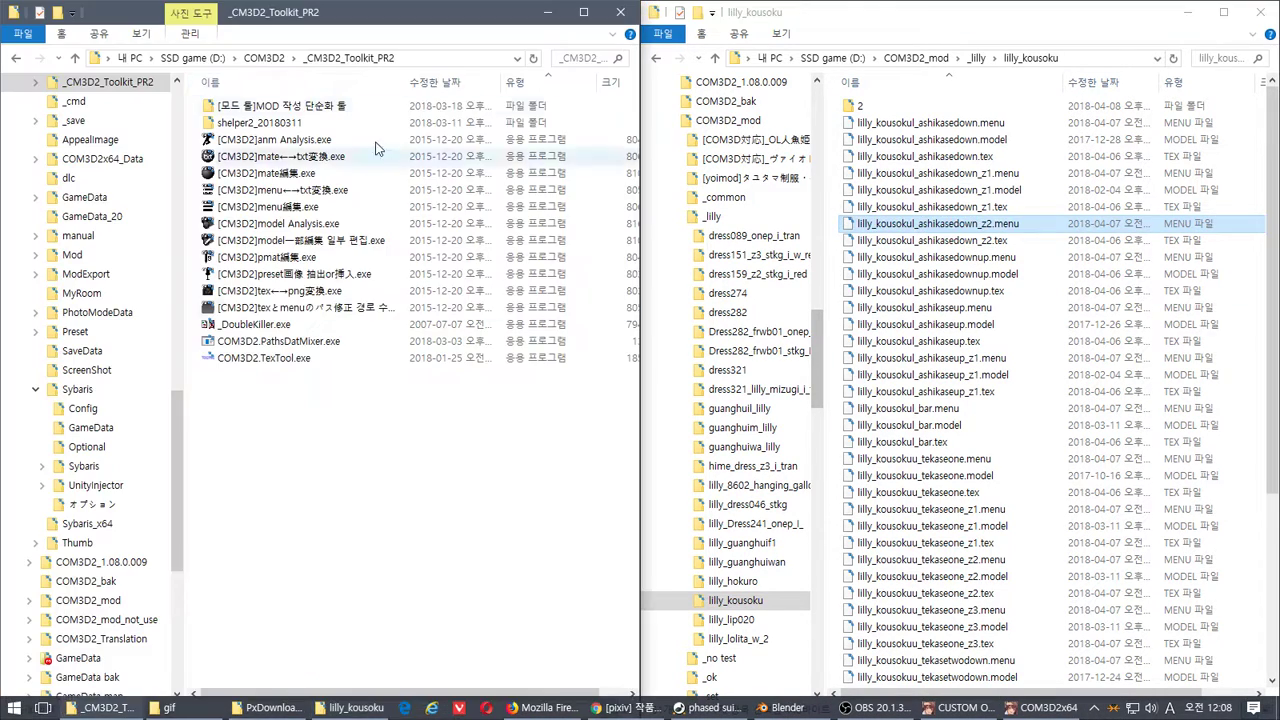
pyautogui.click(264, 58)
pyautogui.scroll(-7, 250, 585)
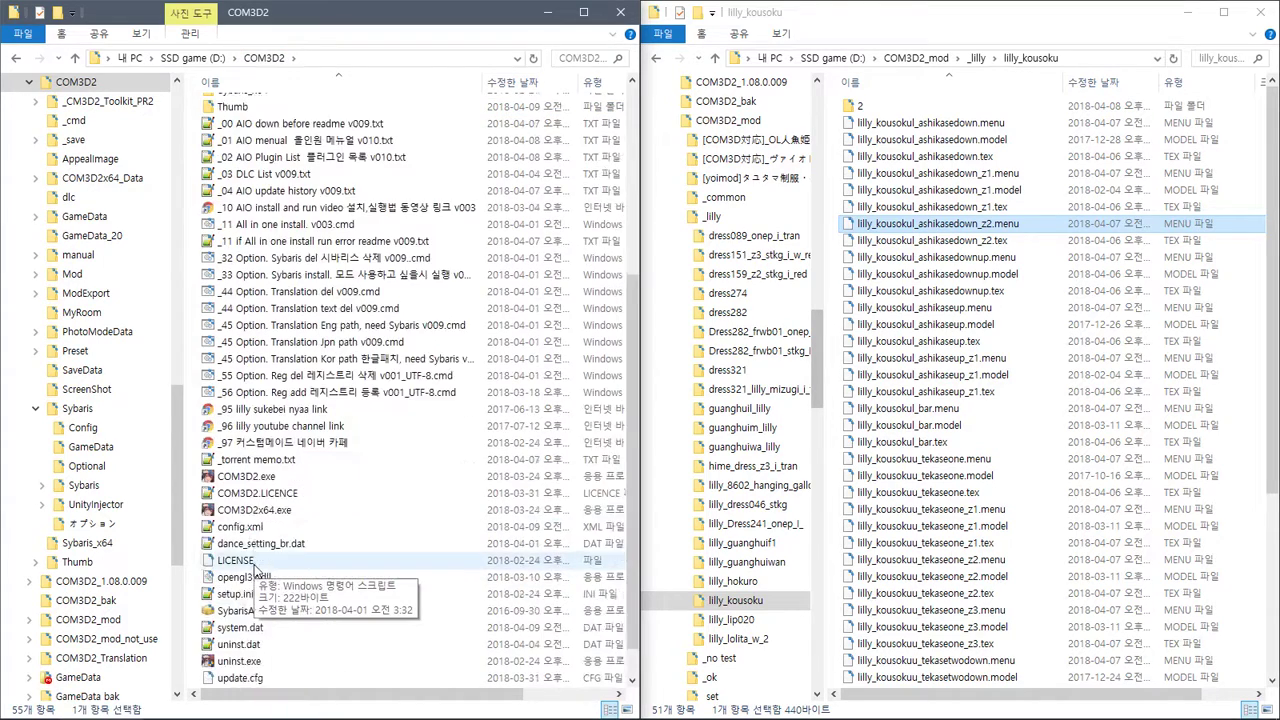
pyautogui.click(255, 578)
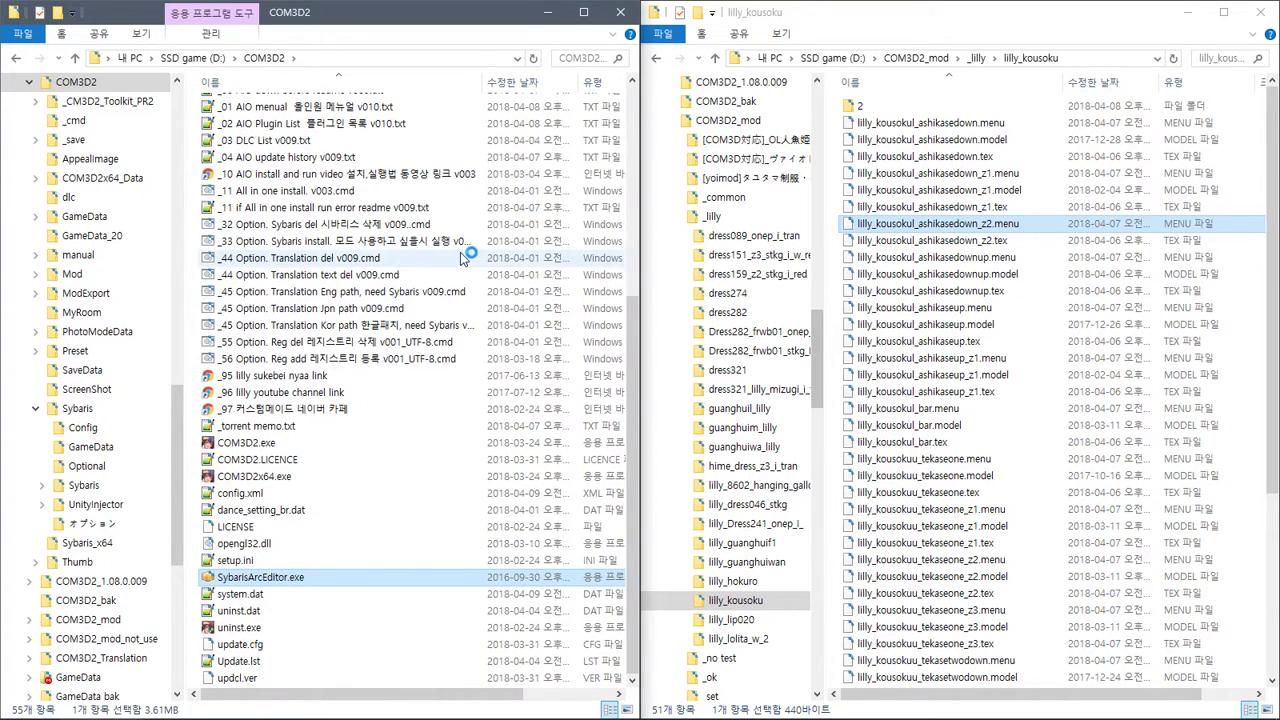
pyautogui.hotkey('ctrl', 'v')
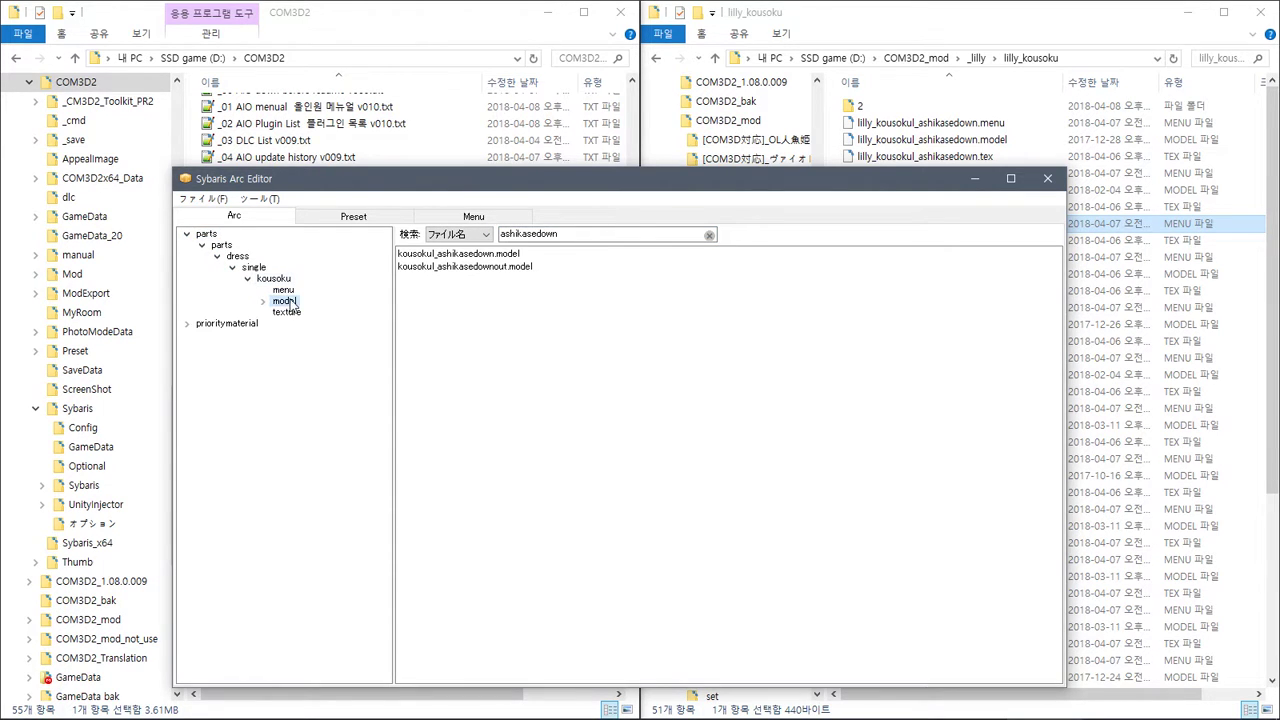
# Extract the filtered contents of the kousoku model folder from the archive into COM3D2's ModExport folder
pyautogui.click(515, 260)
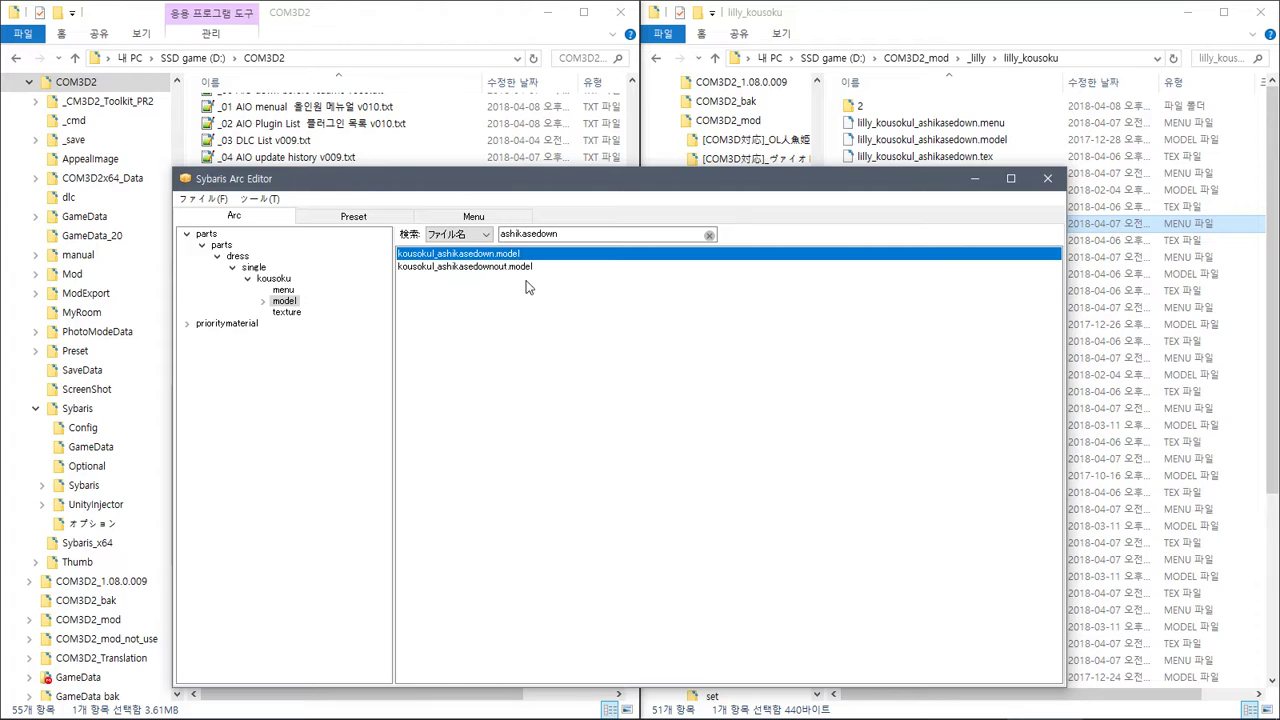
pyautogui.click(510, 267)
pyautogui.click(501, 259)
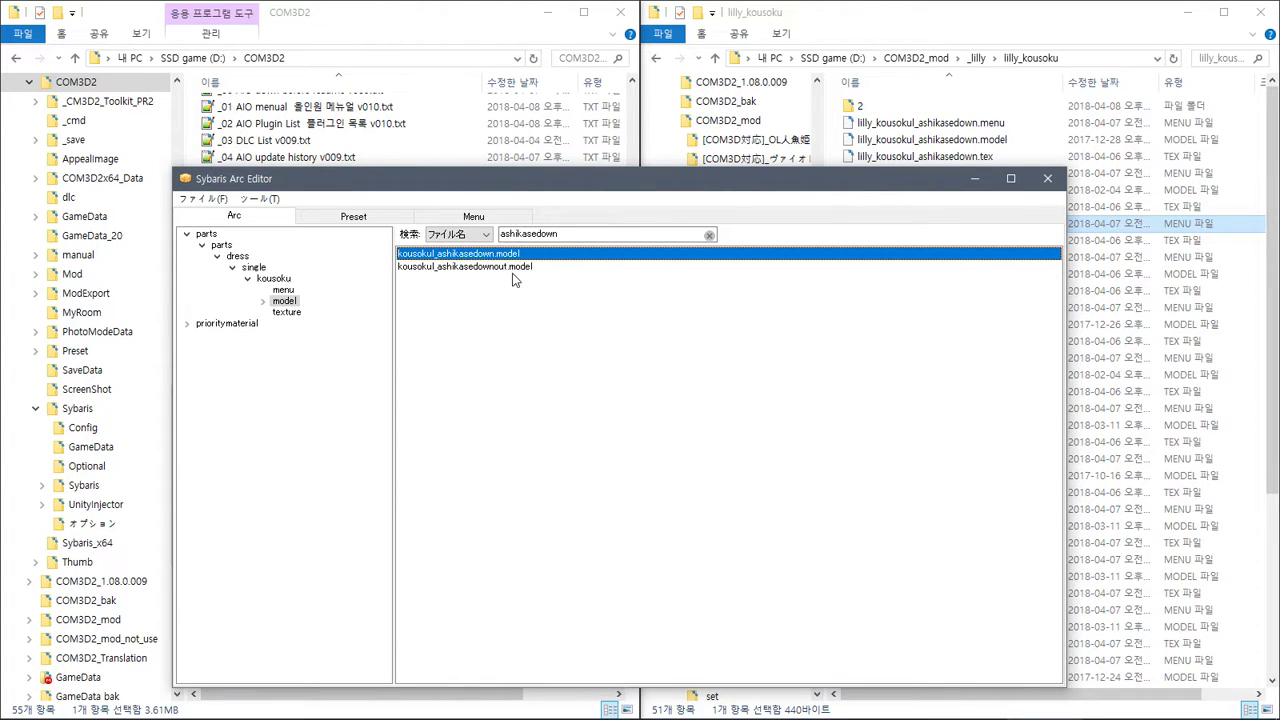
pyautogui.click(287, 312)
pyautogui.click(285, 301)
pyautogui.rightClick(287, 303)
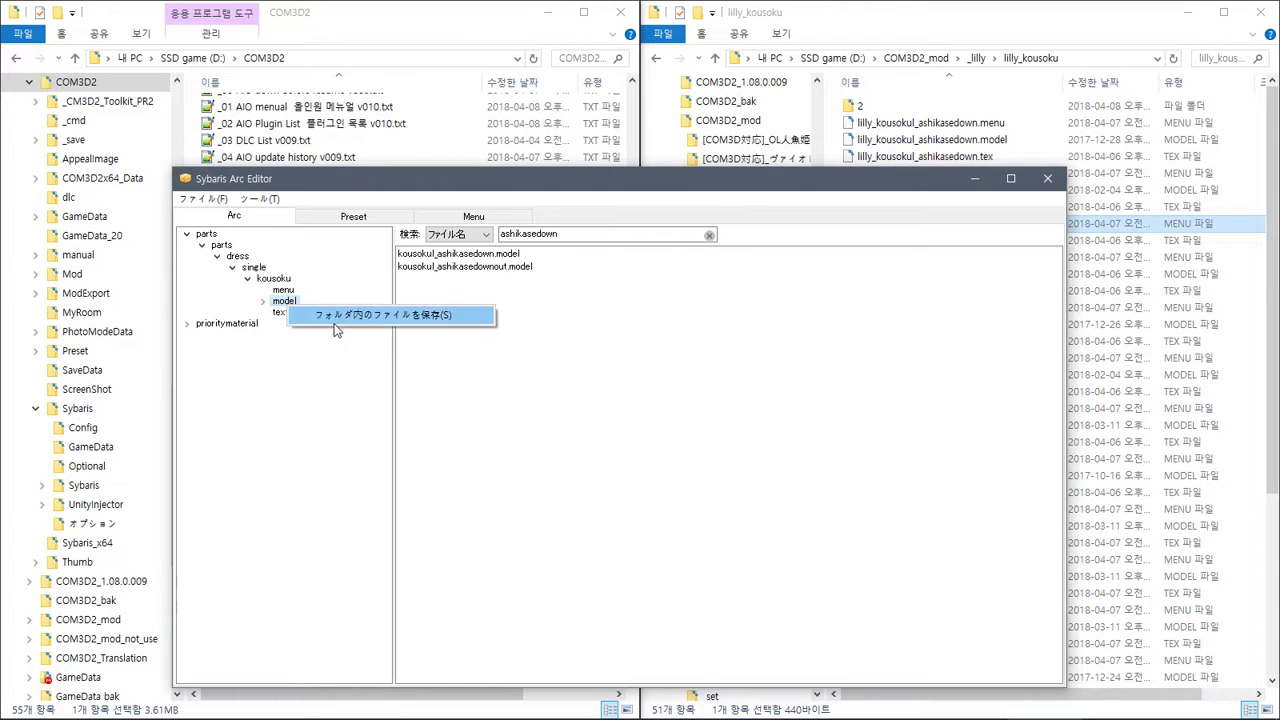
pyautogui.click(343, 311)
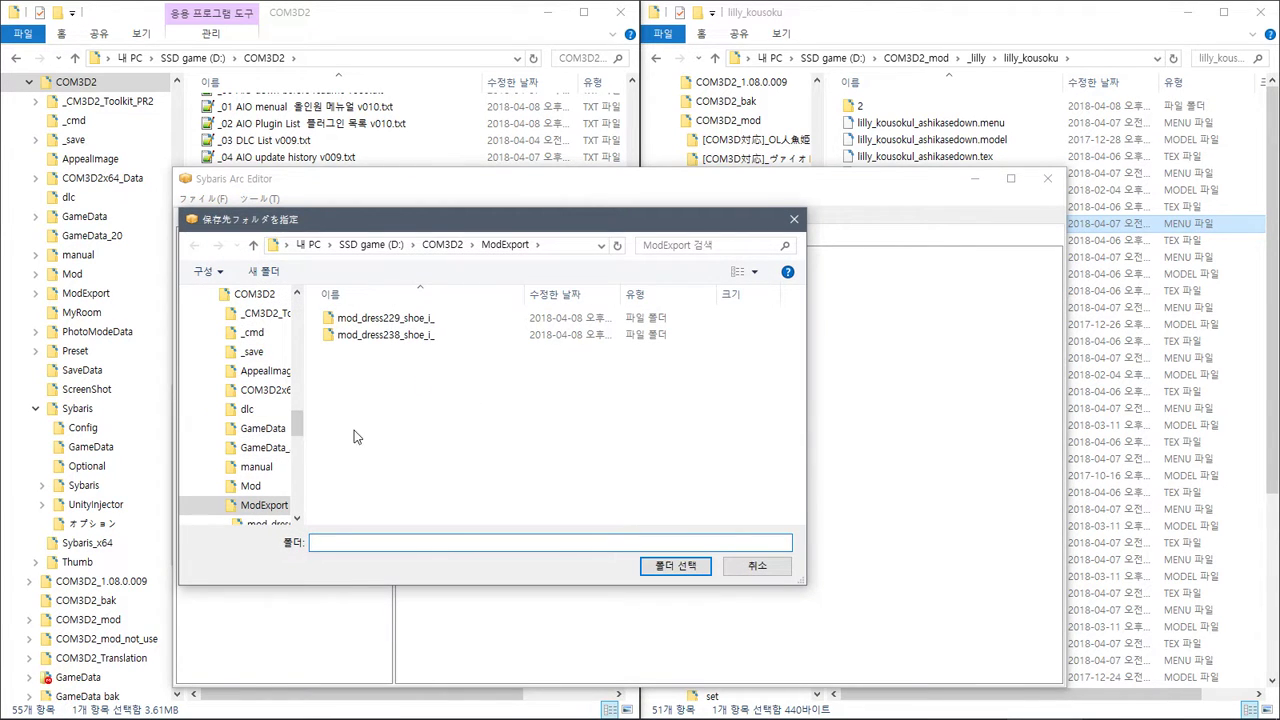
pyautogui.click(675, 566)
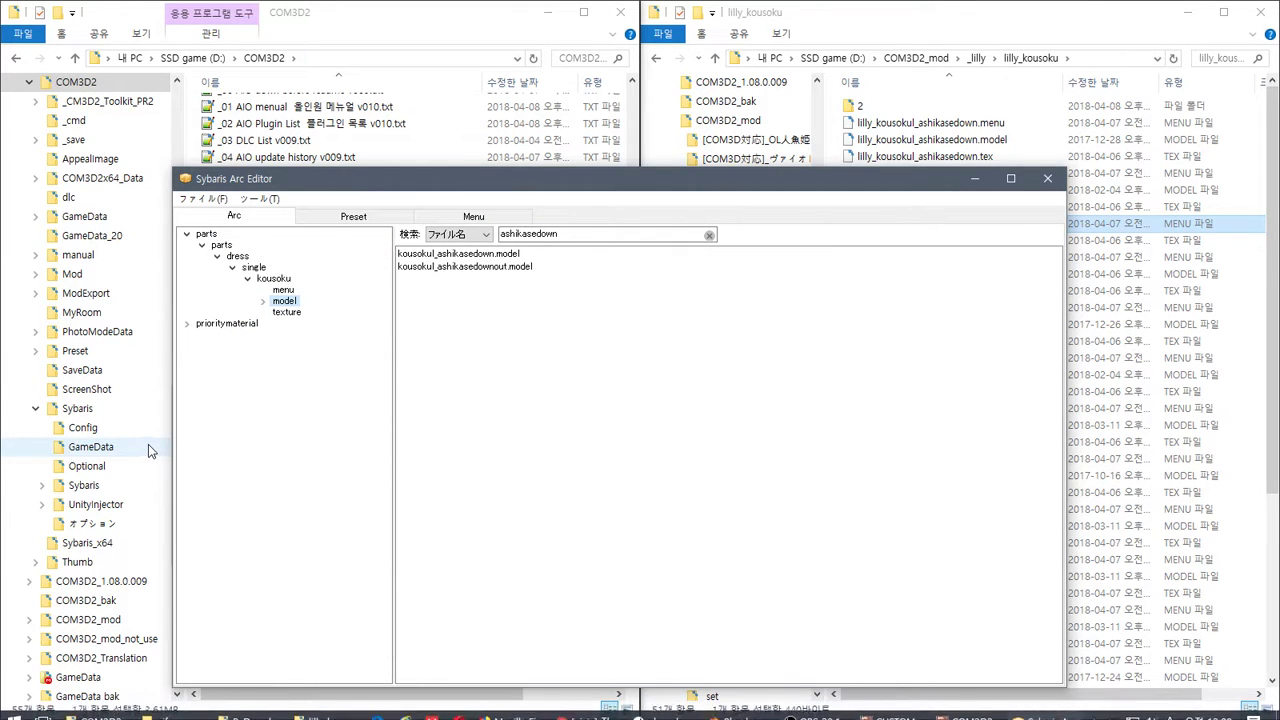
# Open the exported model folder inside ModExport and delete its materials subfolder
pyautogui.click(86, 293)
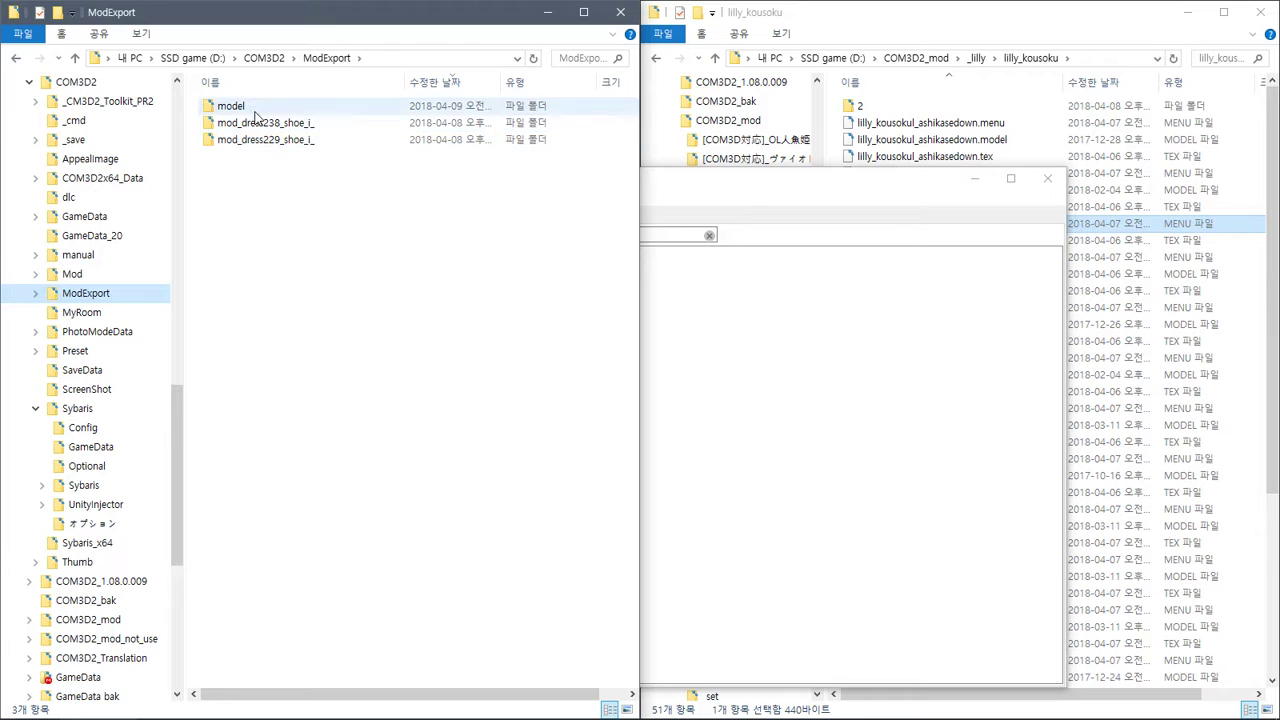
pyautogui.doubleClick(254, 110)
pyautogui.click(254, 110)
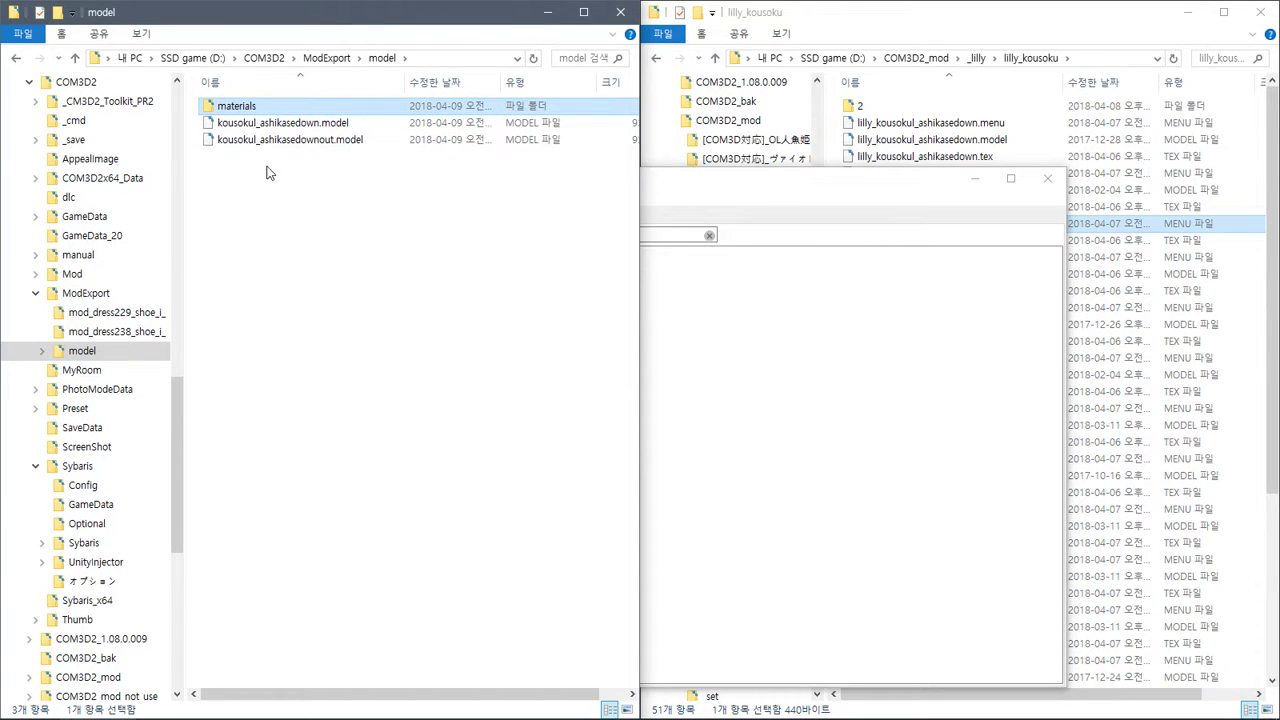
pyautogui.press('Delete')
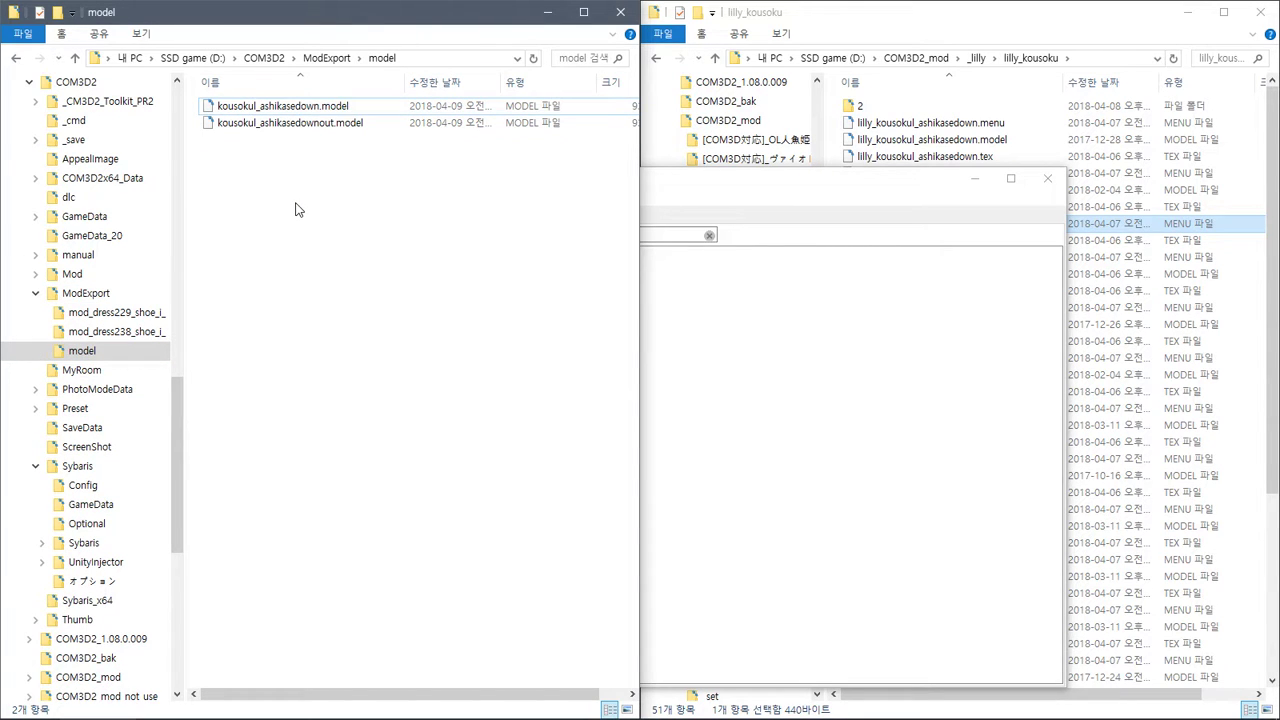
# Move kousokul_ashikasedown.model and kousokul_ashikasedownout.model from the export folder into the lilly_kousoku folder
pyautogui.hotkey('ctrl', 'a')
pyautogui.hotkey('ctrl', 'x')
pyautogui.click(946, 22)
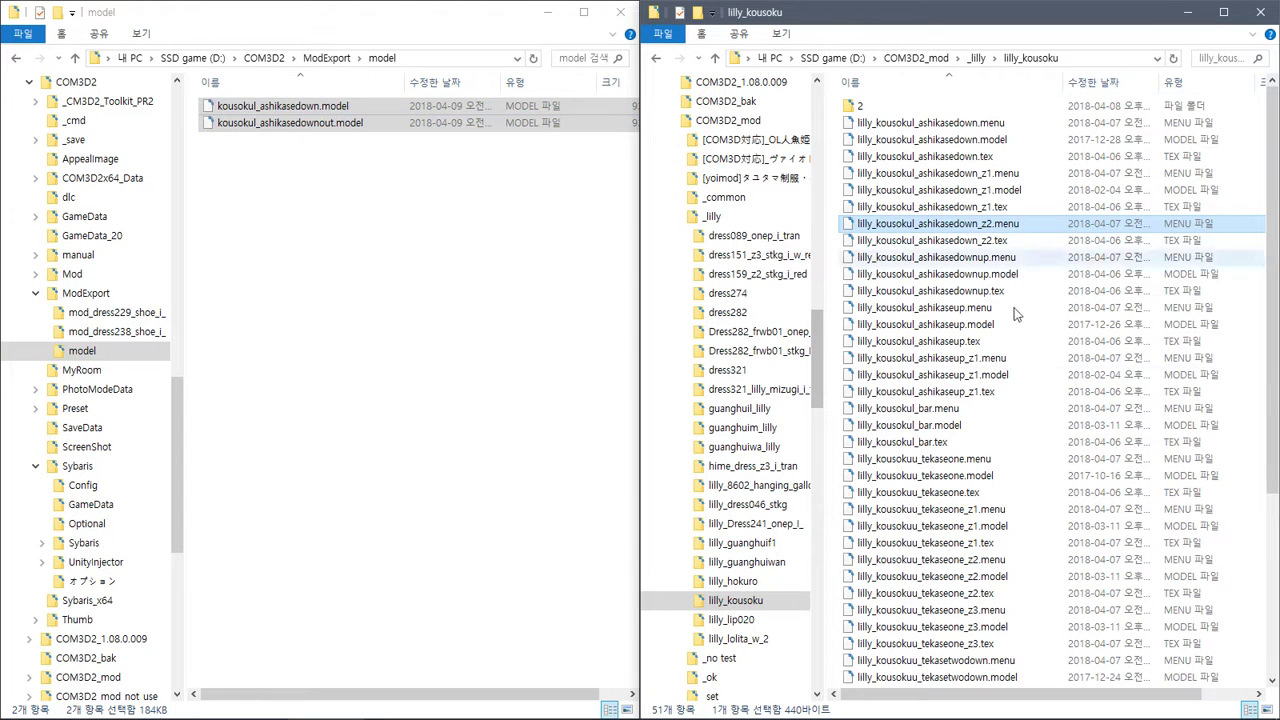
pyautogui.hotkey('ctrl', 'v')
# Bring up Blender, switch to the game to open maid management, and return to Blender
pyautogui.hotkey('alt', 'Tab')
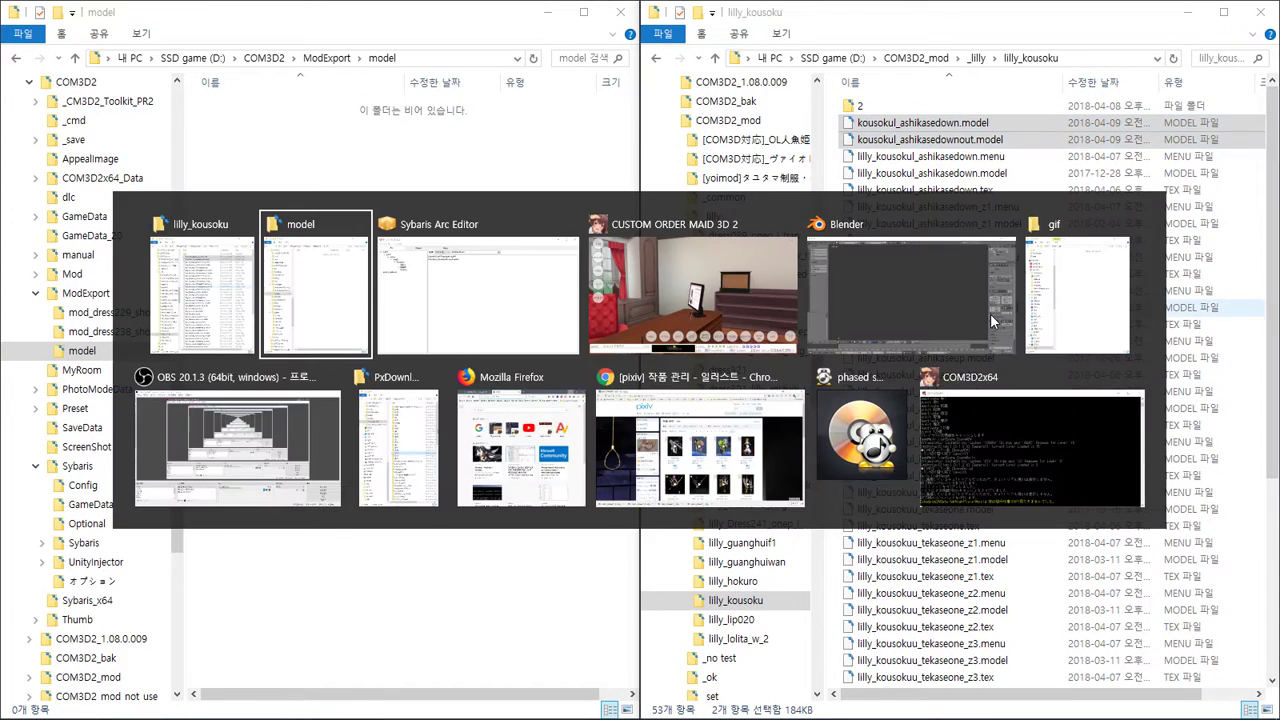
pyautogui.click(880, 287)
pyautogui.hotkey('alt', 'Tab')
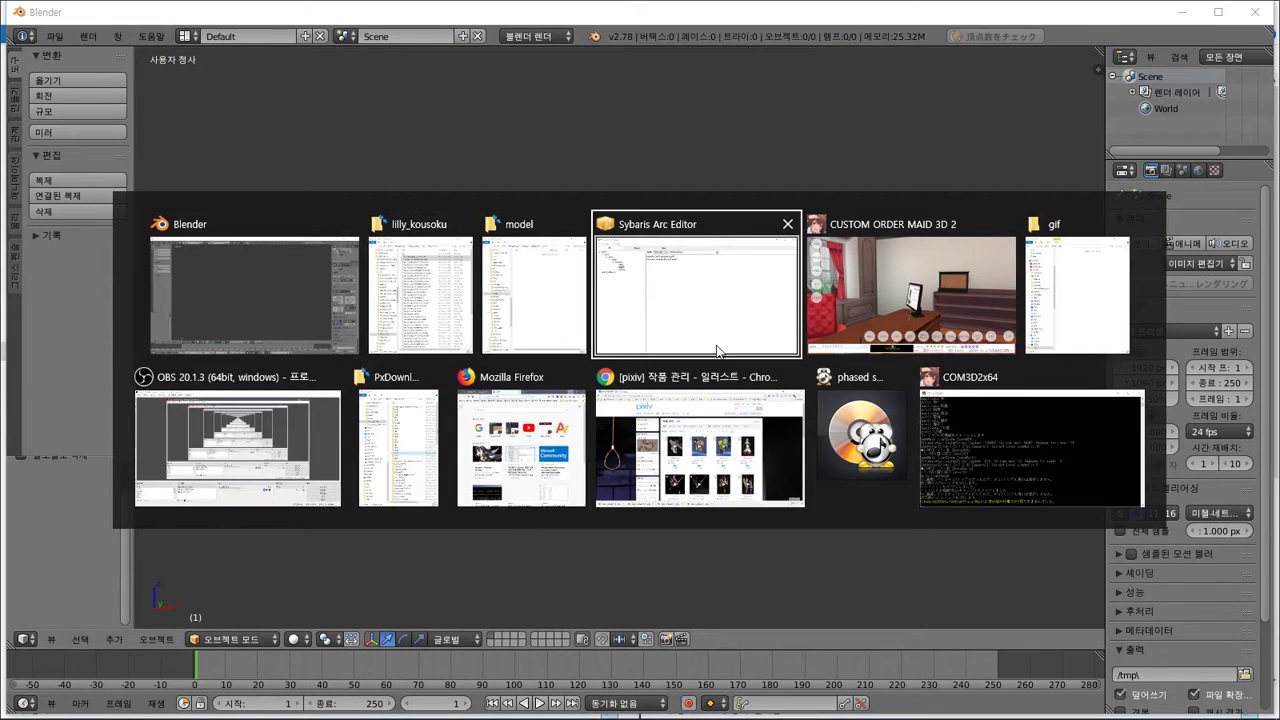
pyautogui.click(914, 287)
pyautogui.click(86, 125)
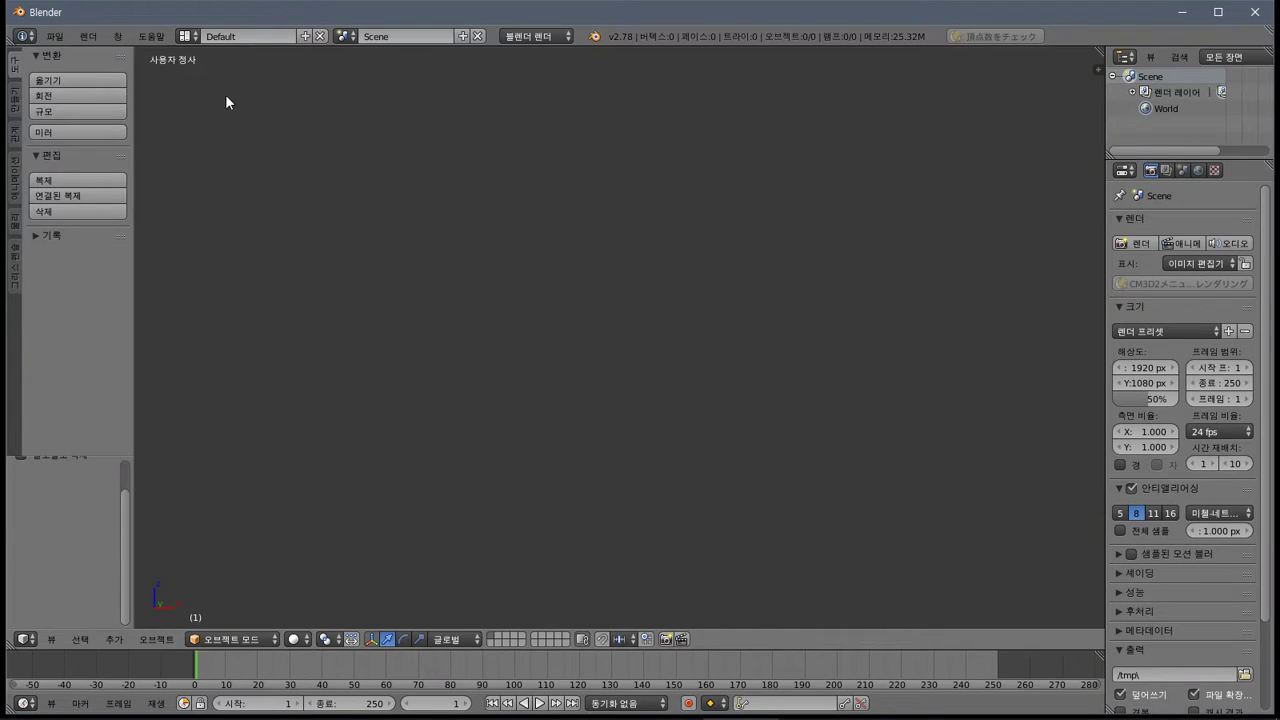
# Import kousokul_ashikasedown.model from the lilly_kousoku folder as a CM3D2 model
pyautogui.click(54, 36)
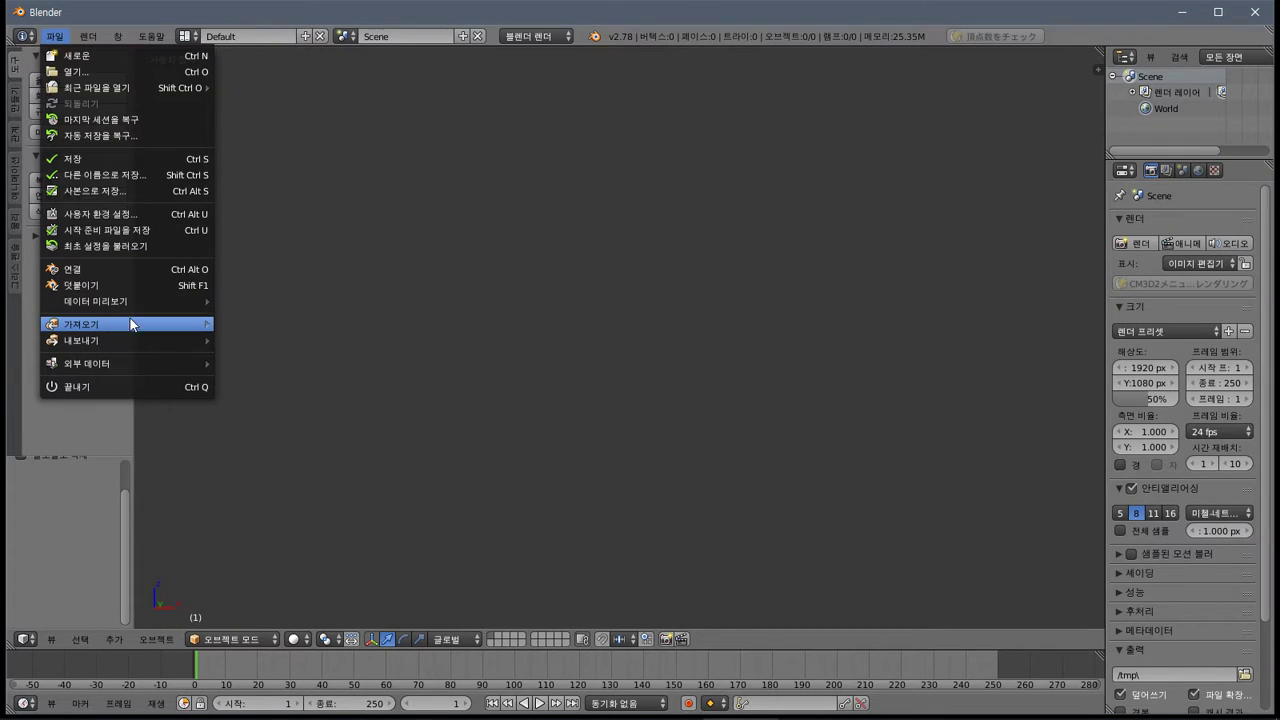
pyautogui.moveTo(130, 323)
pyautogui.click(354, 482)
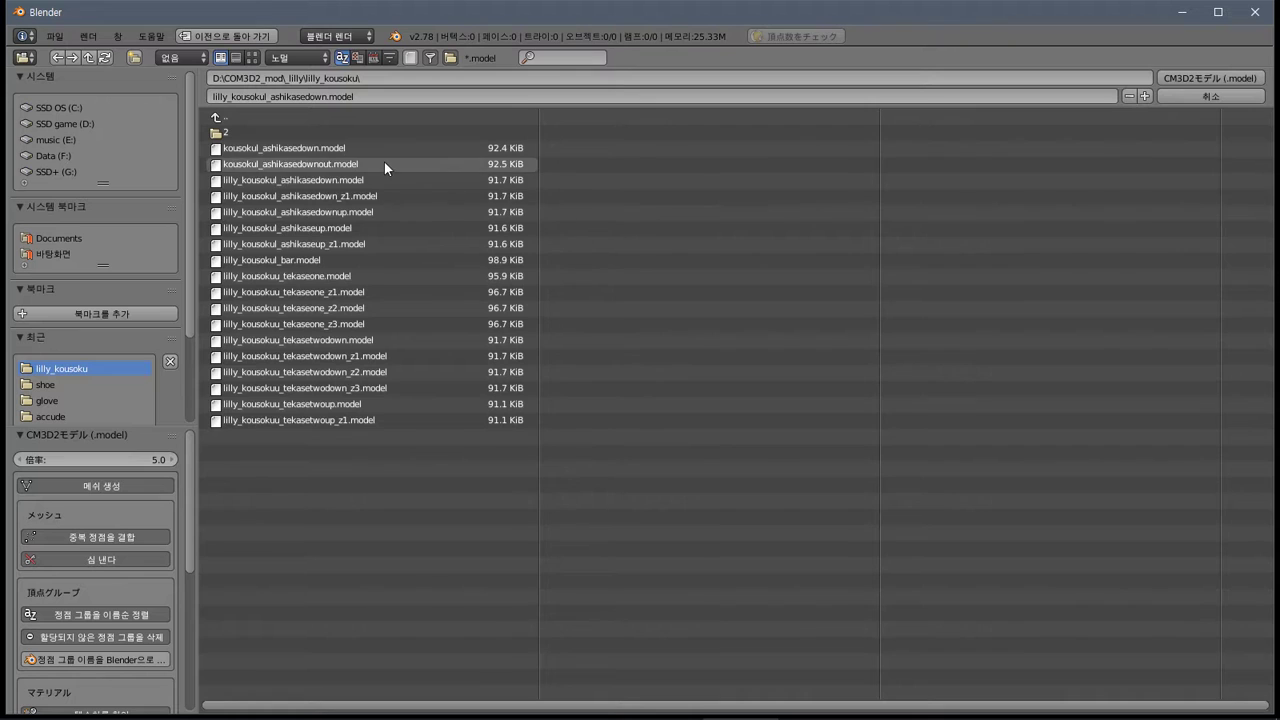
pyautogui.doubleClick(359, 151)
pyautogui.scroll(-8, 674, 264)
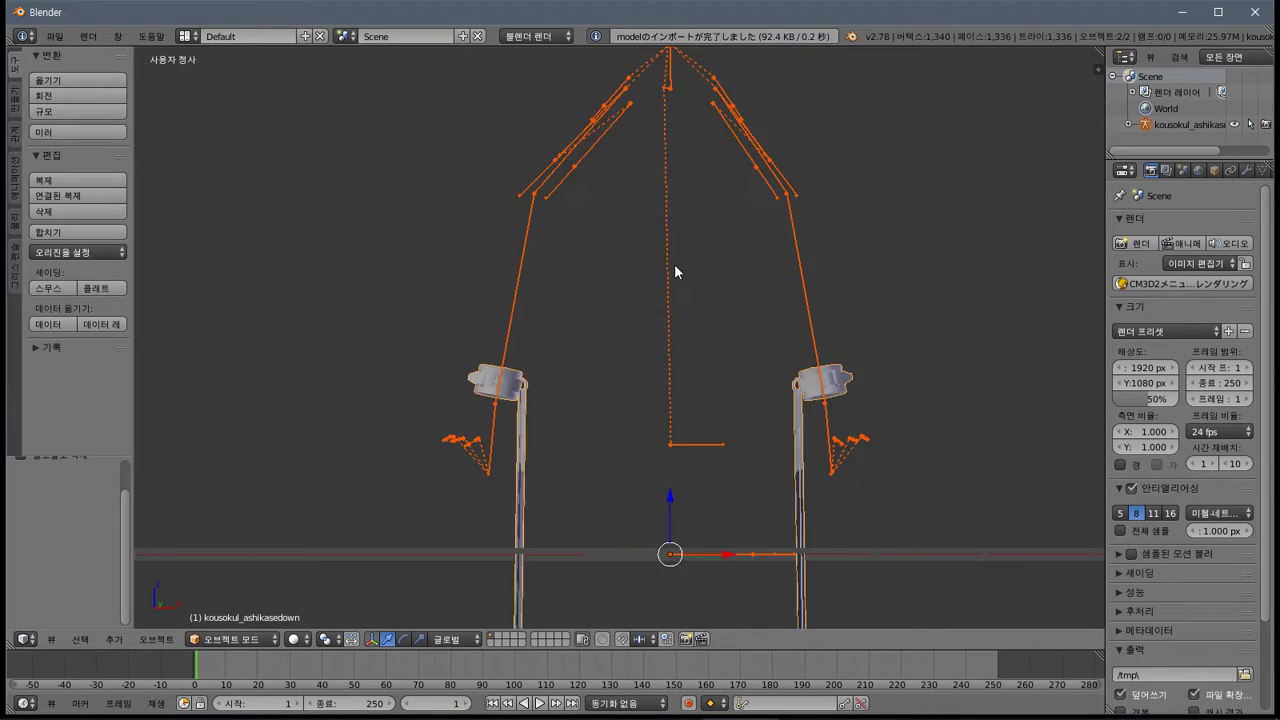
pyautogui.moveTo(680, 383); pyautogui.dragTo(697, 270, button='middle')
# Import kousokul_ashikasedownout.model as well and compare both ankle-cuff models in front orthographic view
pyautogui.click(54, 36)
pyautogui.moveTo(155, 326)
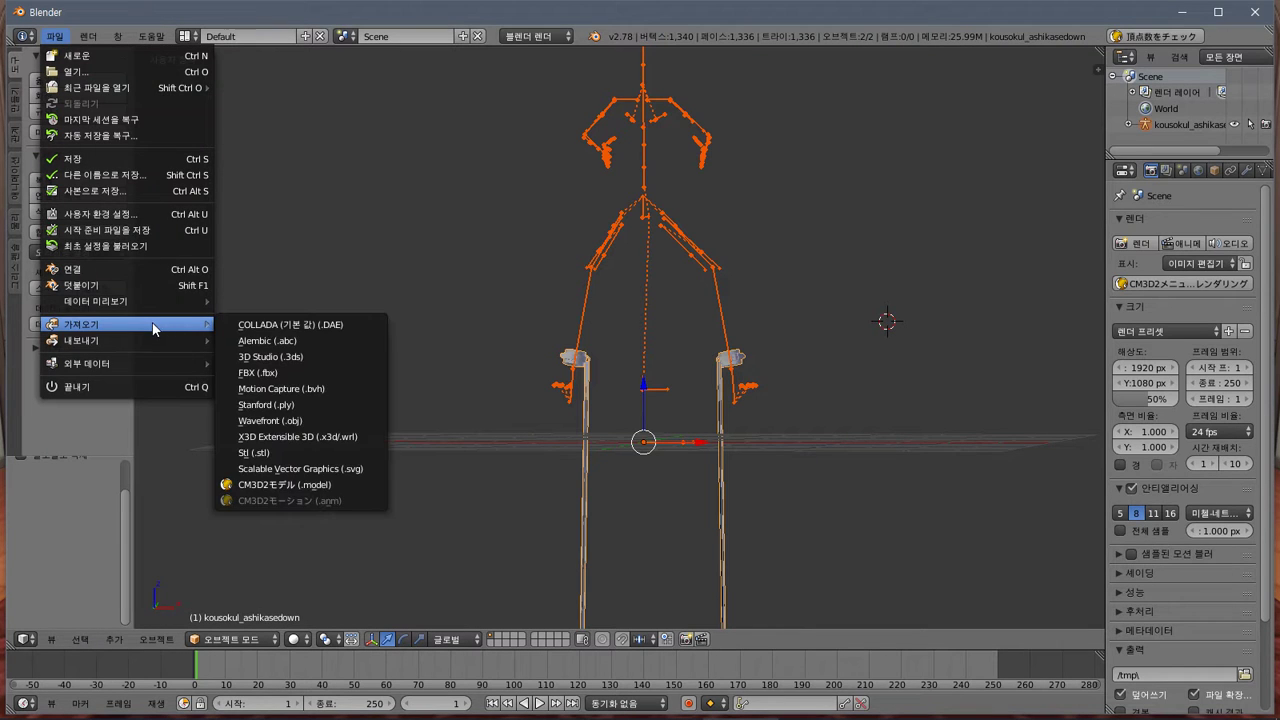
pyautogui.click(290, 484)
pyautogui.doubleClick(352, 163)
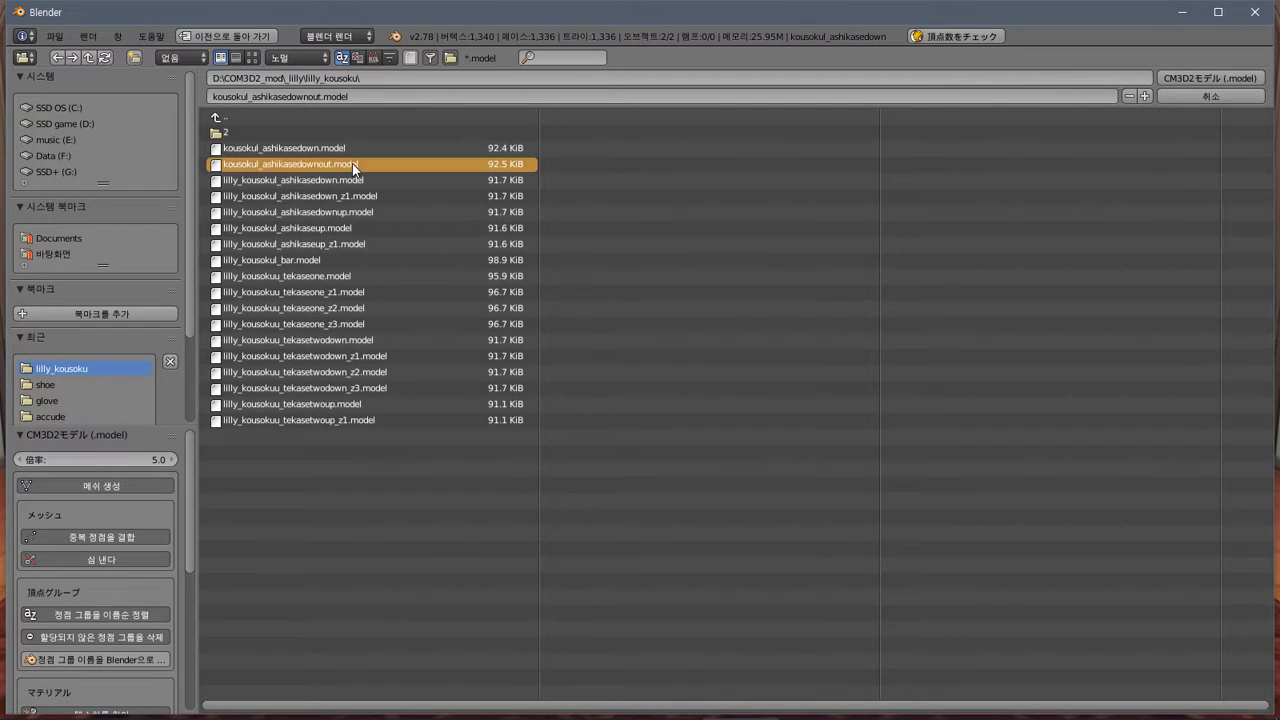
pyautogui.moveTo(699, 369); pyautogui.dragTo(663, 383, button='middle')
pyautogui.press('KP_5')
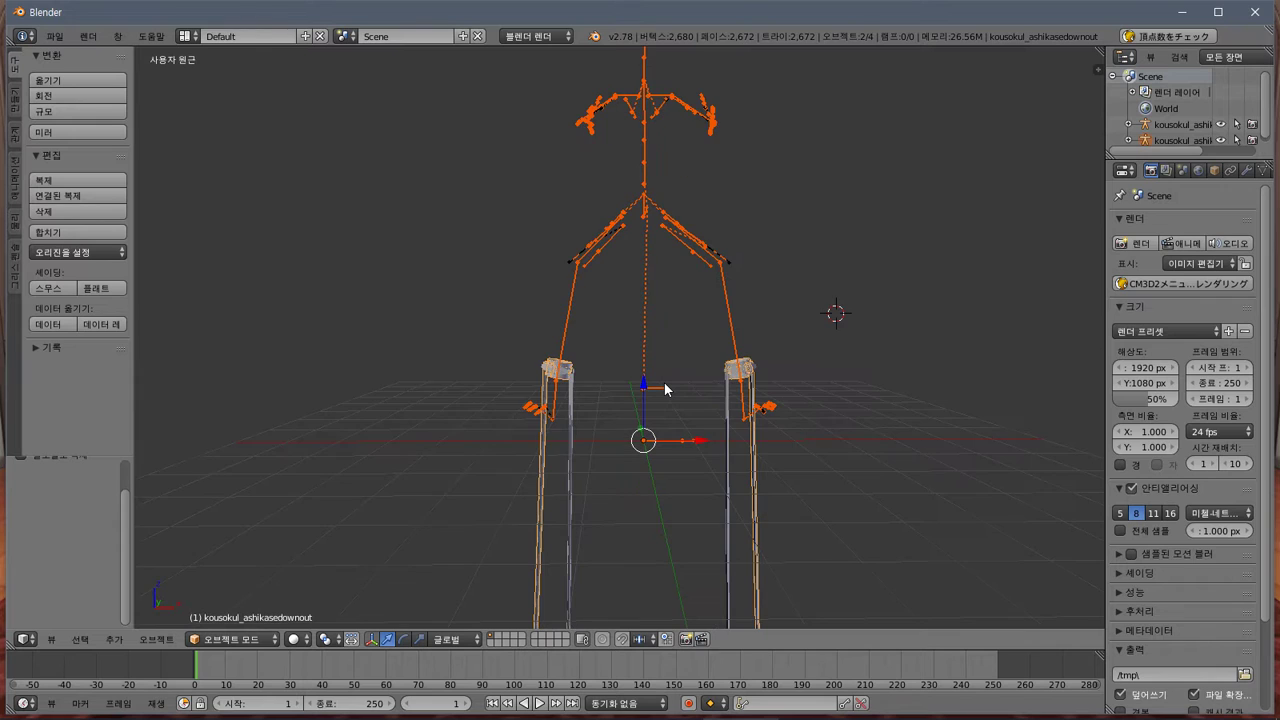
pyautogui.press('KP_1')
pyautogui.press('KP_5')
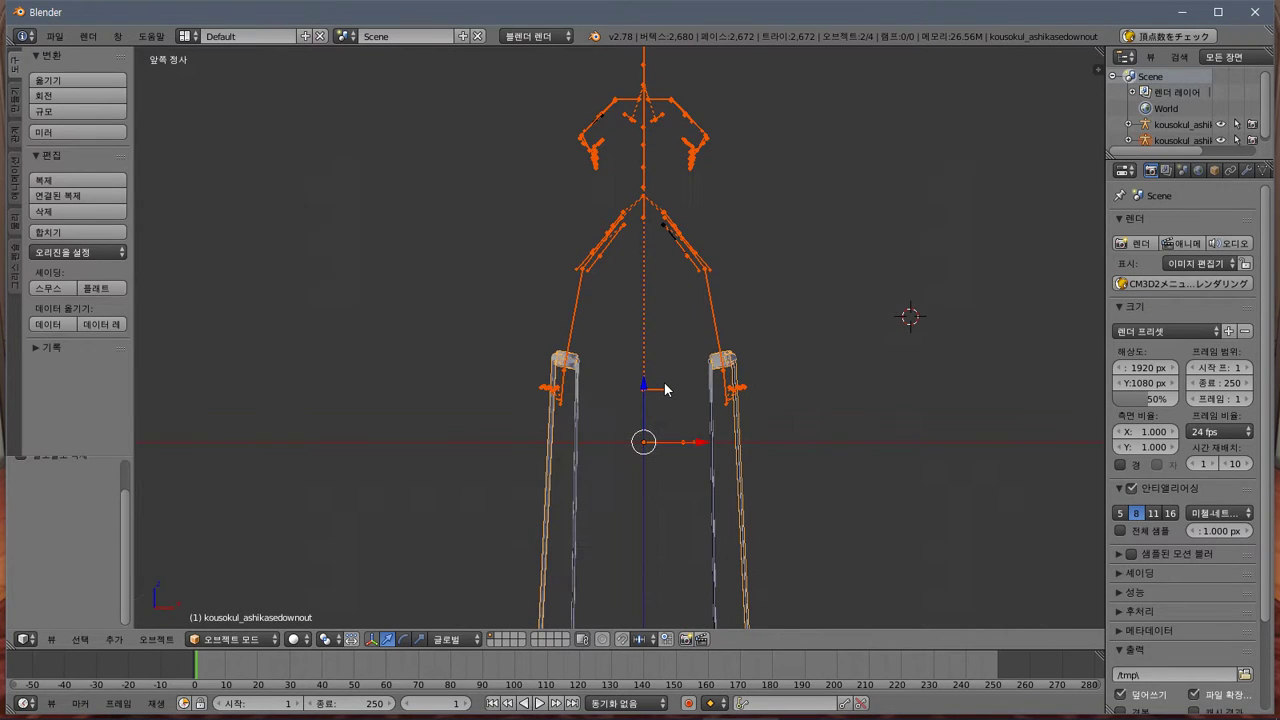
pyautogui.scroll(2, 665, 390)
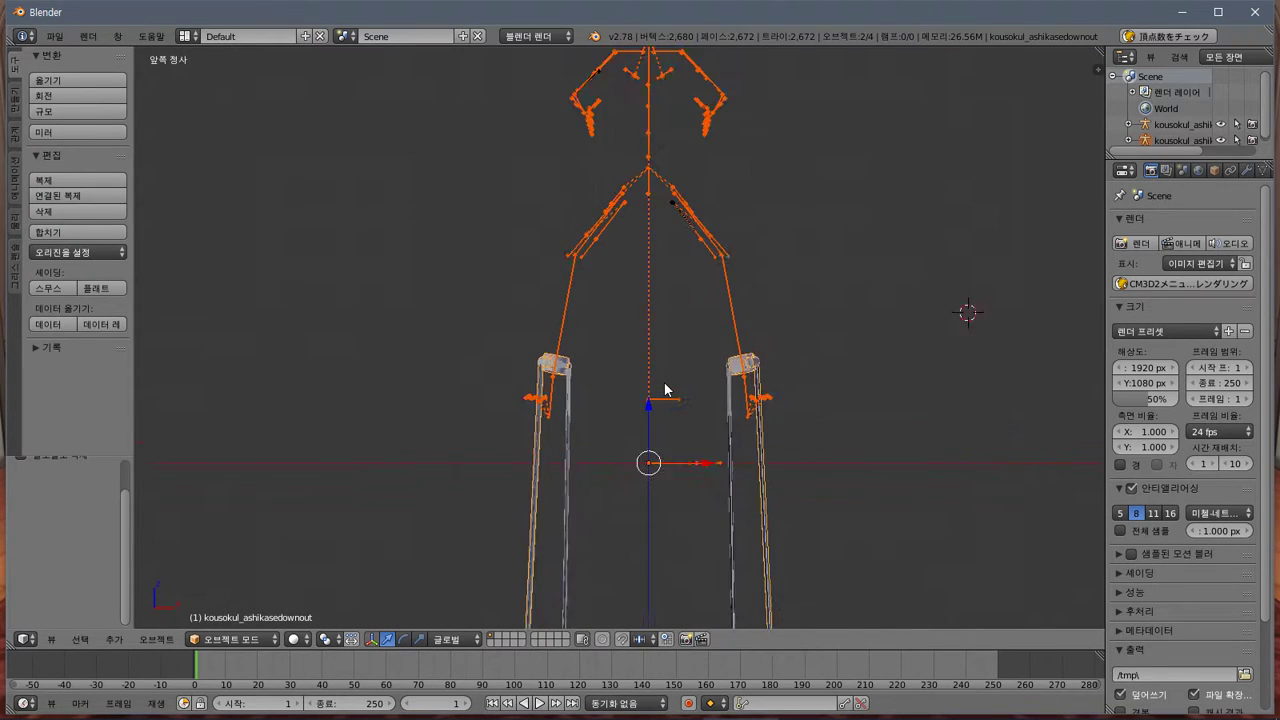
# Delete the kousokul_ashikasedown cuff mesh whose chains hang on the inner side of the legs
pyautogui.rightClick(556, 434)
pyautogui.press('Delete')
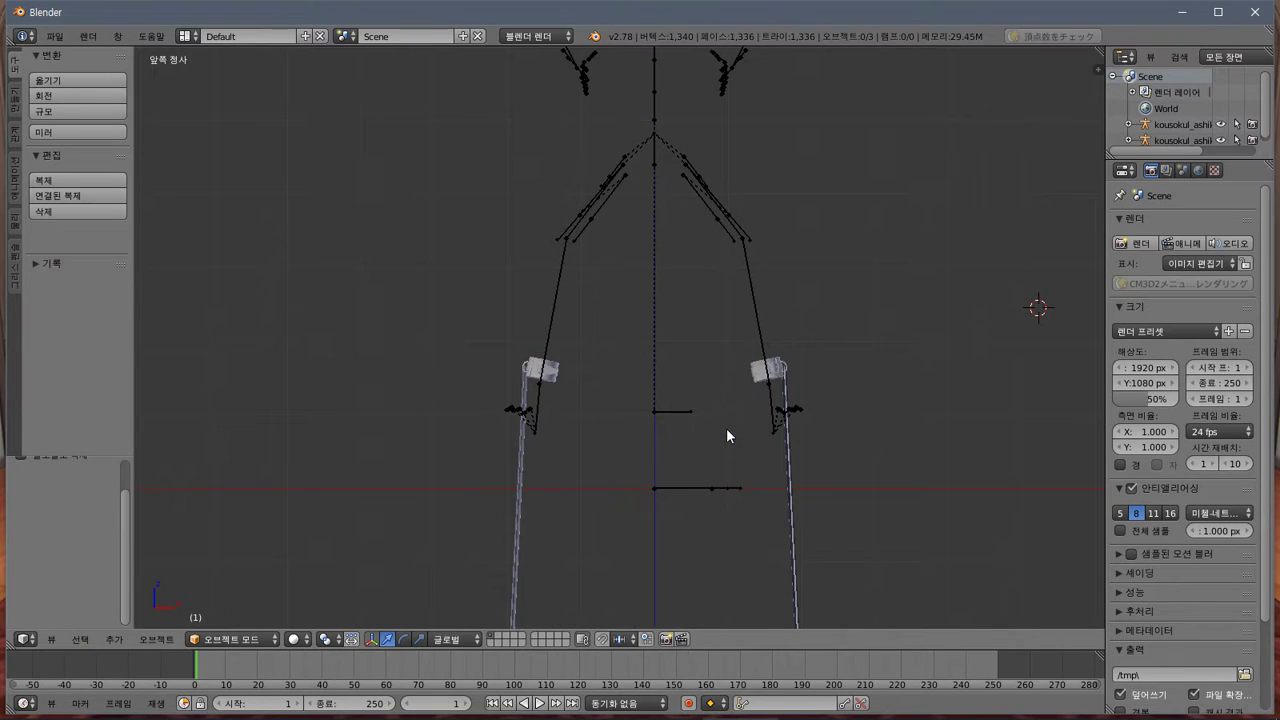
pyautogui.keyDown('shift'); pyautogui.moveTo(696, 225); pyautogui.dragTo(684, 296, button='middle'); pyautogui.keyUp('shift')
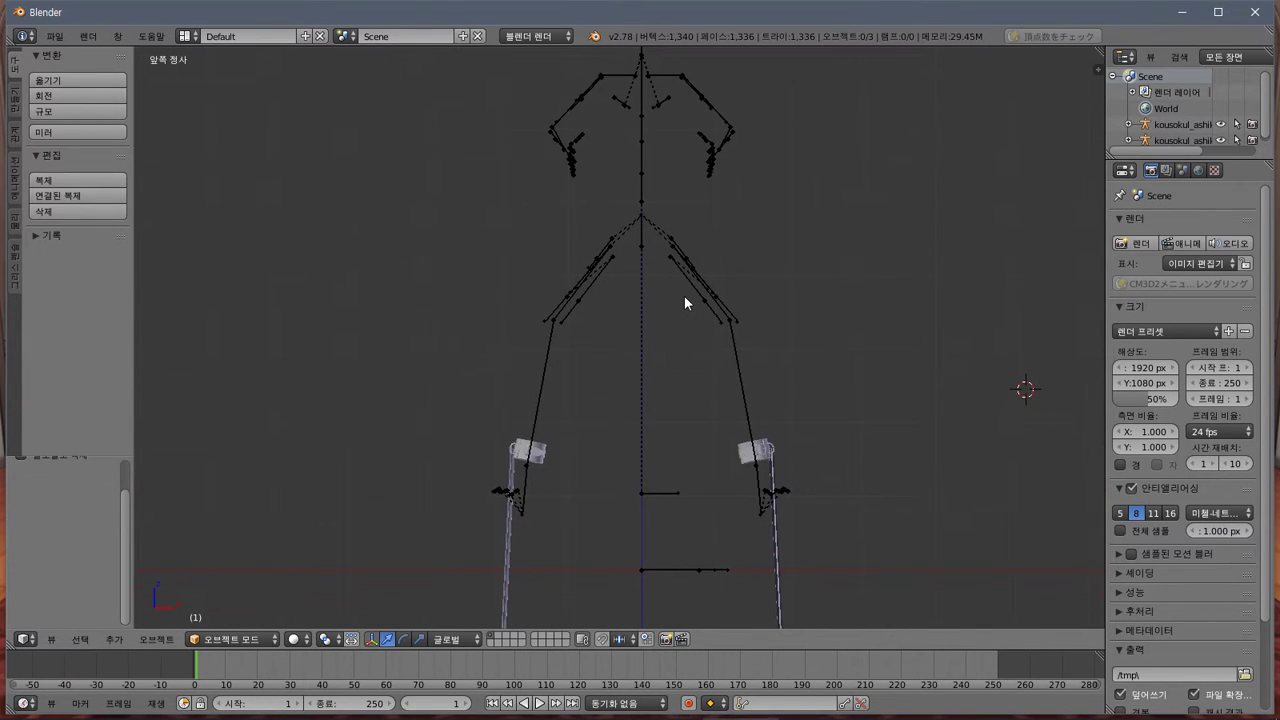
pyautogui.scroll(-2, 684, 296)
pyautogui.scroll(3, 684, 296)
pyautogui.scroll(-2, 684, 296)
pyautogui.scroll(1, 684, 296)
pyautogui.keyDown('shift'); pyautogui.moveTo(684, 296); pyautogui.dragTo(662, 332, button='middle'); pyautogui.keyUp('shift')
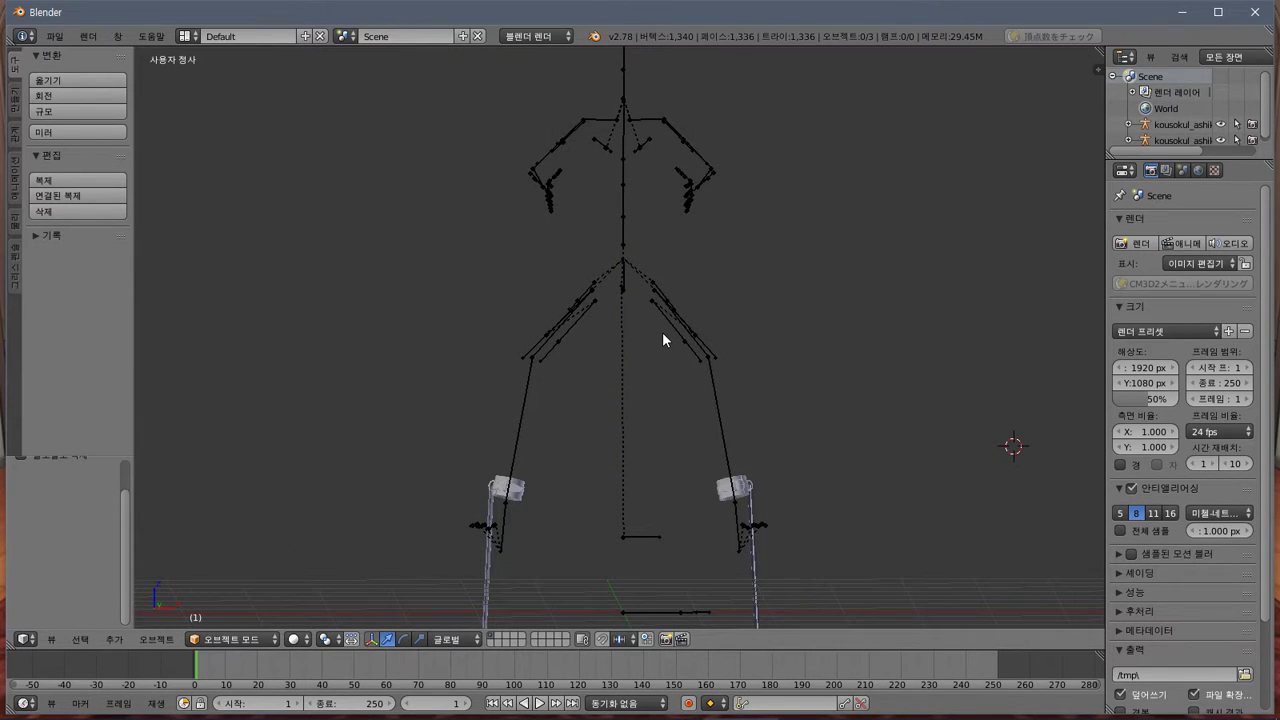
# Widen the outliner and delete the leftover kousokul_ashikasedown.armature object from the scene
pyautogui.press('KP_1')
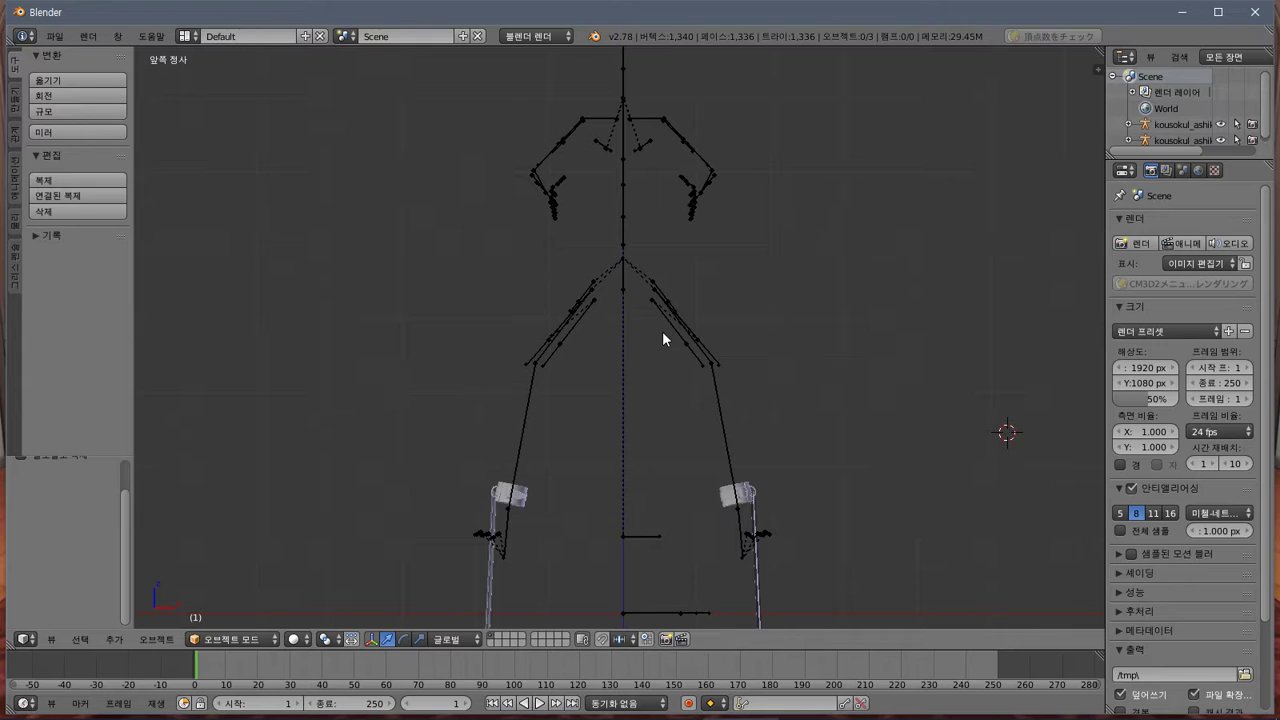
pyautogui.click(1182, 126)
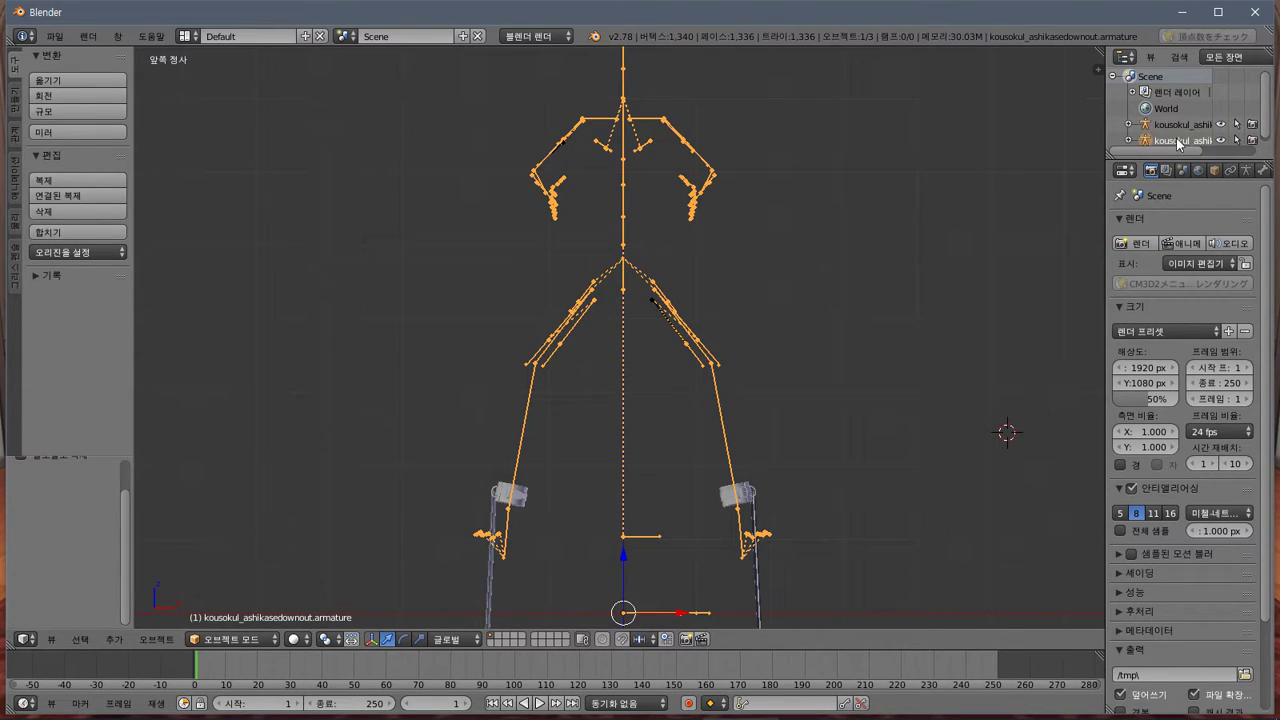
pyautogui.scroll(-1, 1177, 126)
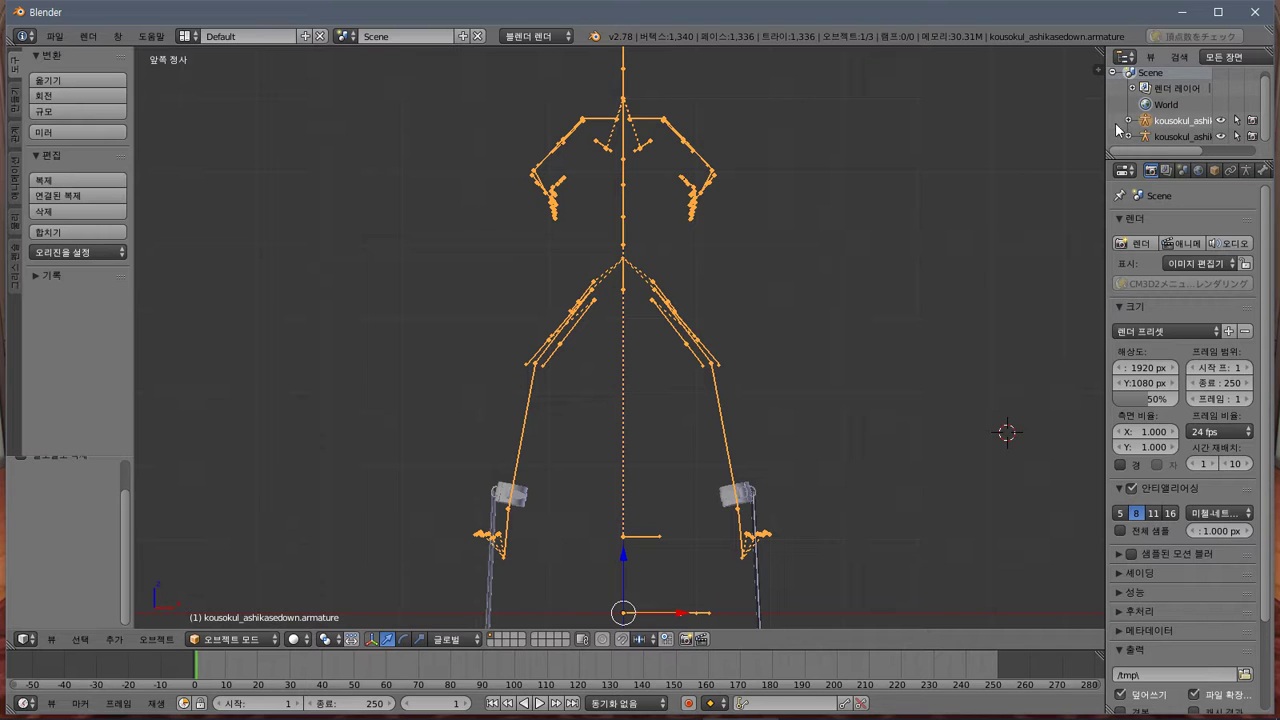
pyautogui.moveTo(1106, 124); pyautogui.dragTo(1015, 120)
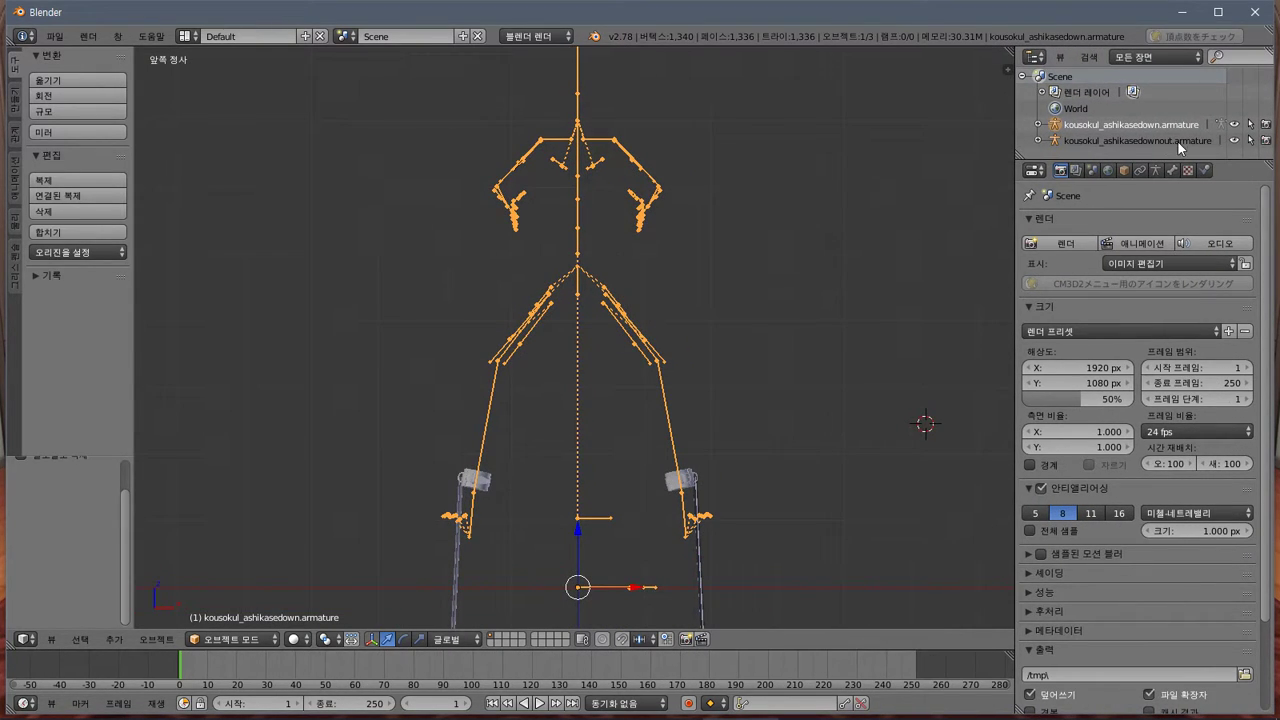
pyautogui.click(1177, 140)
pyautogui.click(1173, 123)
pyautogui.rightClick(1173, 123)
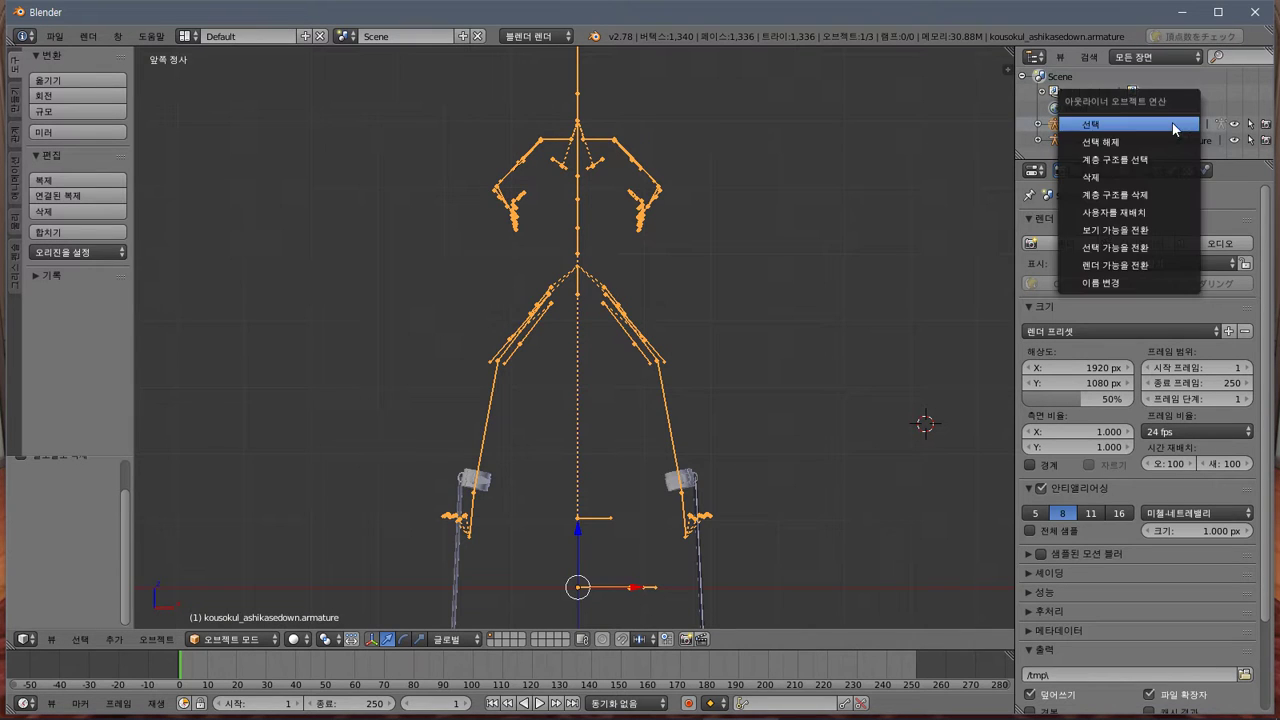
pyautogui.click(1158, 176)
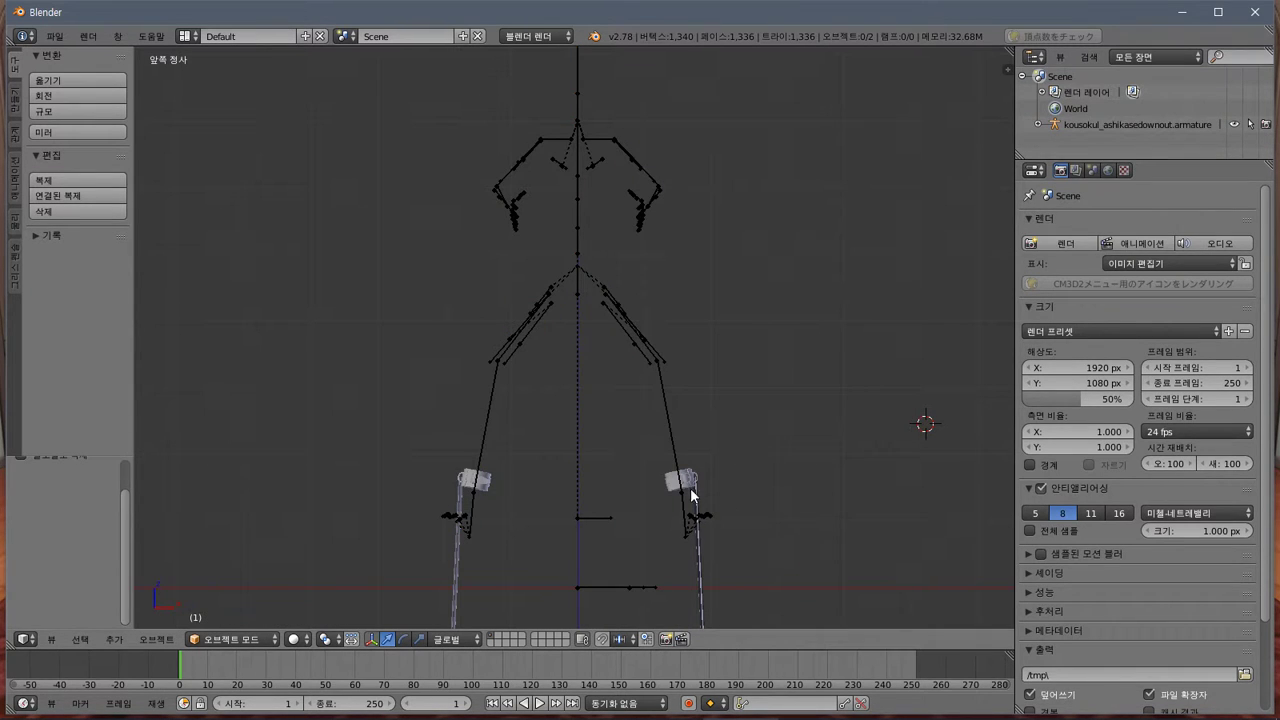
# Select the kousokul_ashikasedownout cuff mesh with its full-length chains and enter edit mode
pyautogui.scroll(-4, 678, 481)
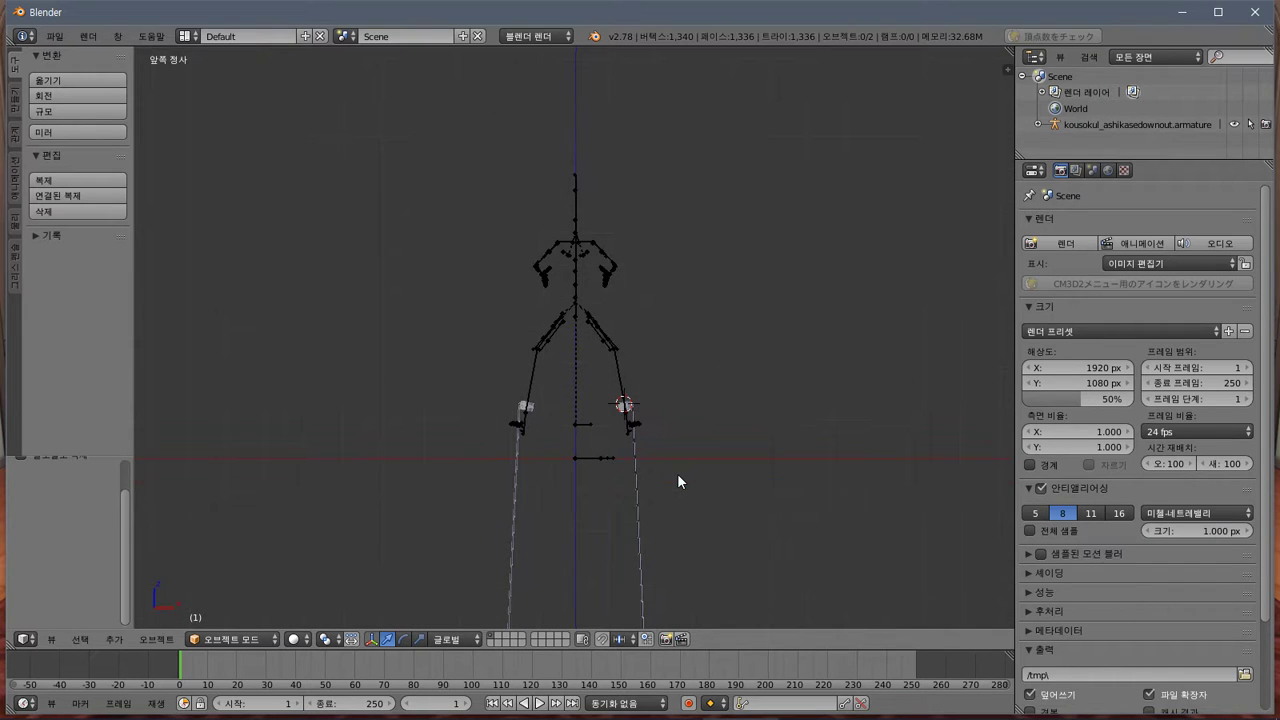
pyautogui.scroll(4, 637, 207)
pyautogui.scroll(-5, 648, 188)
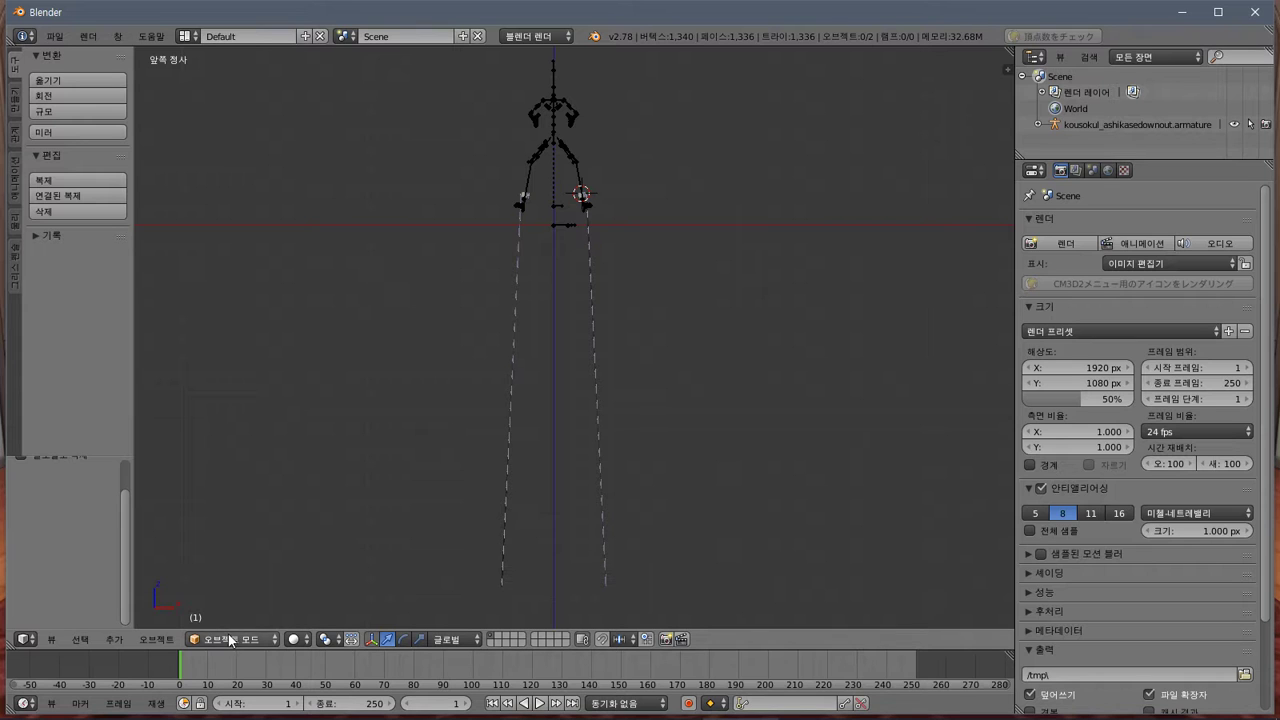
pyautogui.rightClick(590, 234)
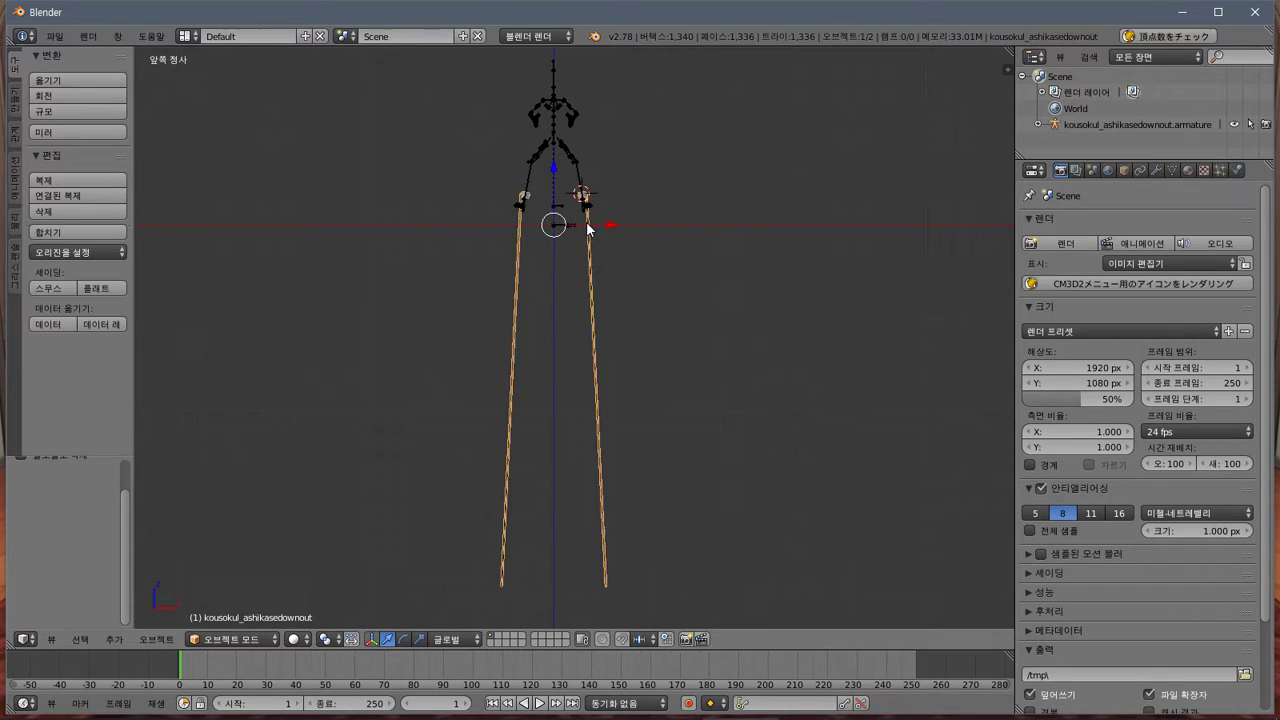
pyautogui.press('Tab')
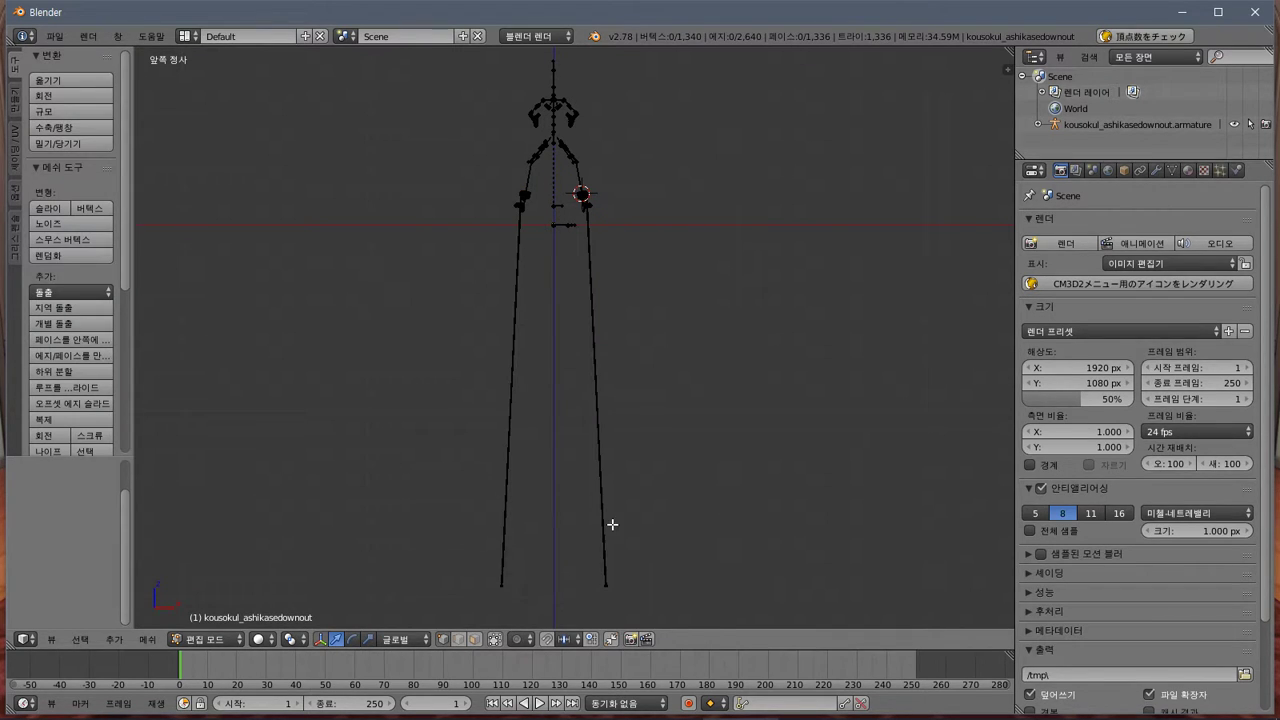
# Try raising the lower end of only one chain about 19.4 units along Z
pyautogui.press('b')
pyautogui.moveTo(658, 568); pyautogui.dragTo(583, 621)
pyautogui.press('g')
pyautogui.press('z')
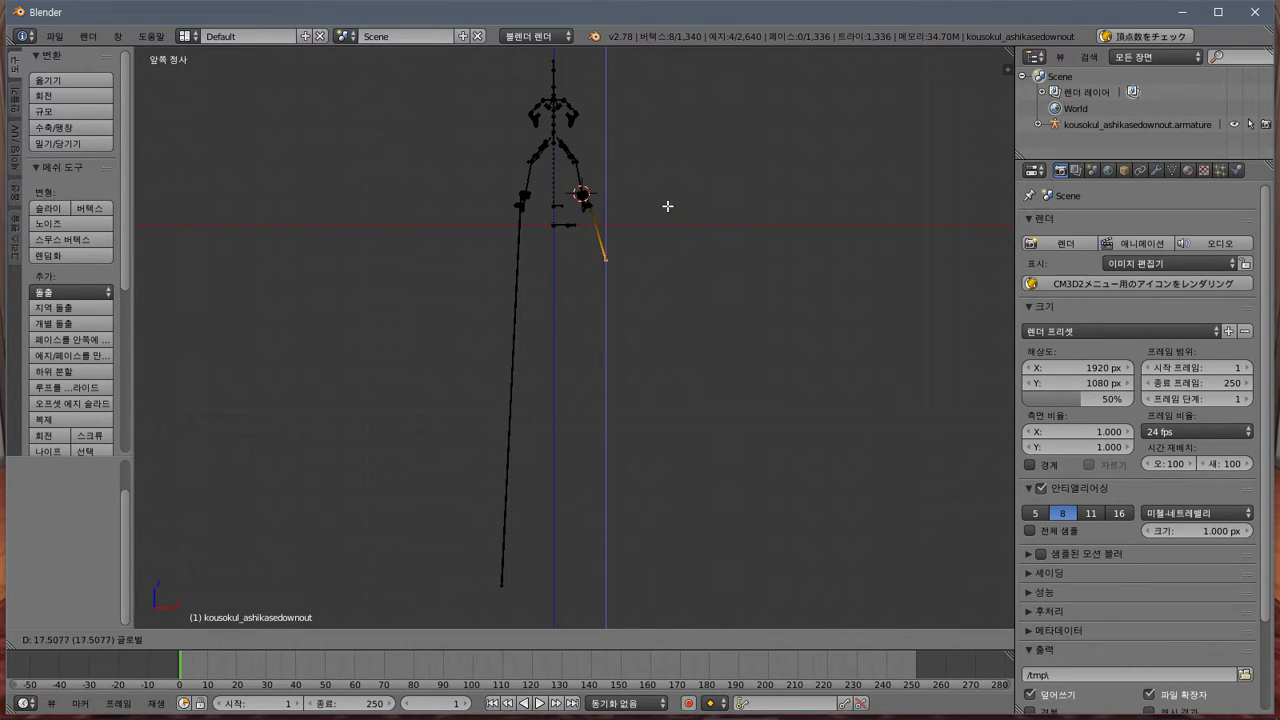
pyautogui.click(669, 171)
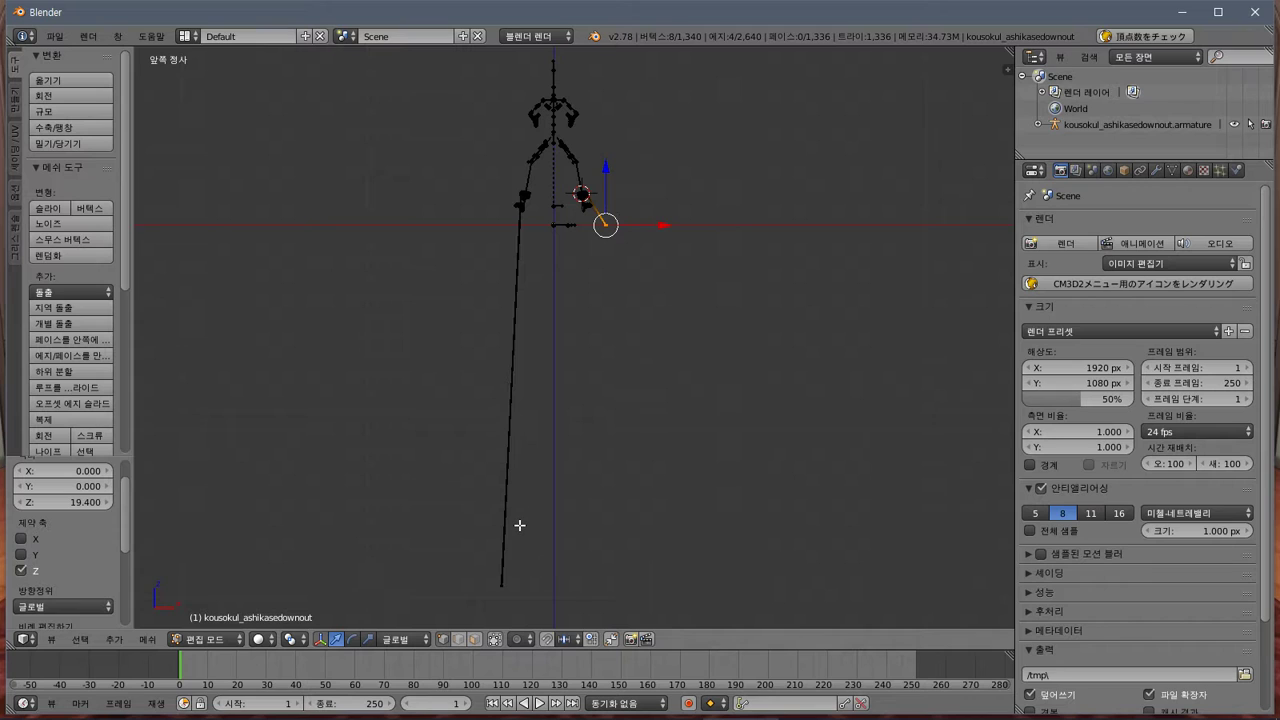
pyautogui.hotkey('ctrl', 'z')
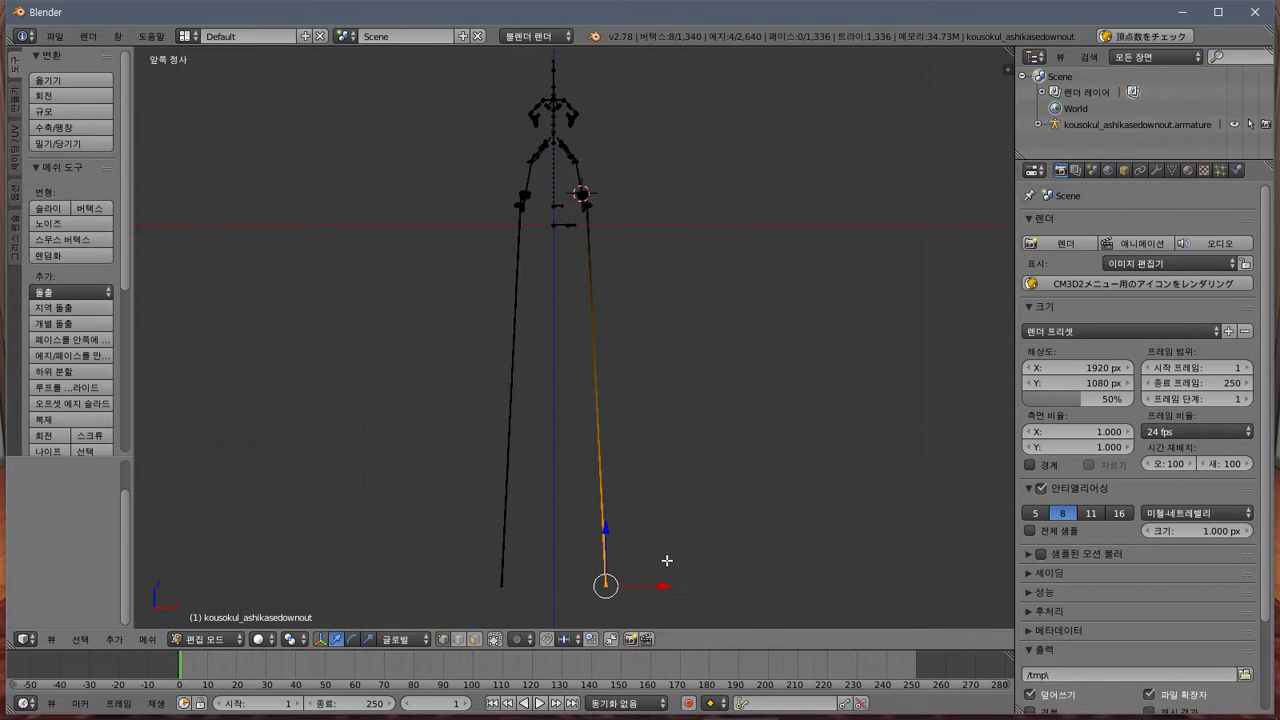
pyautogui.press('a')
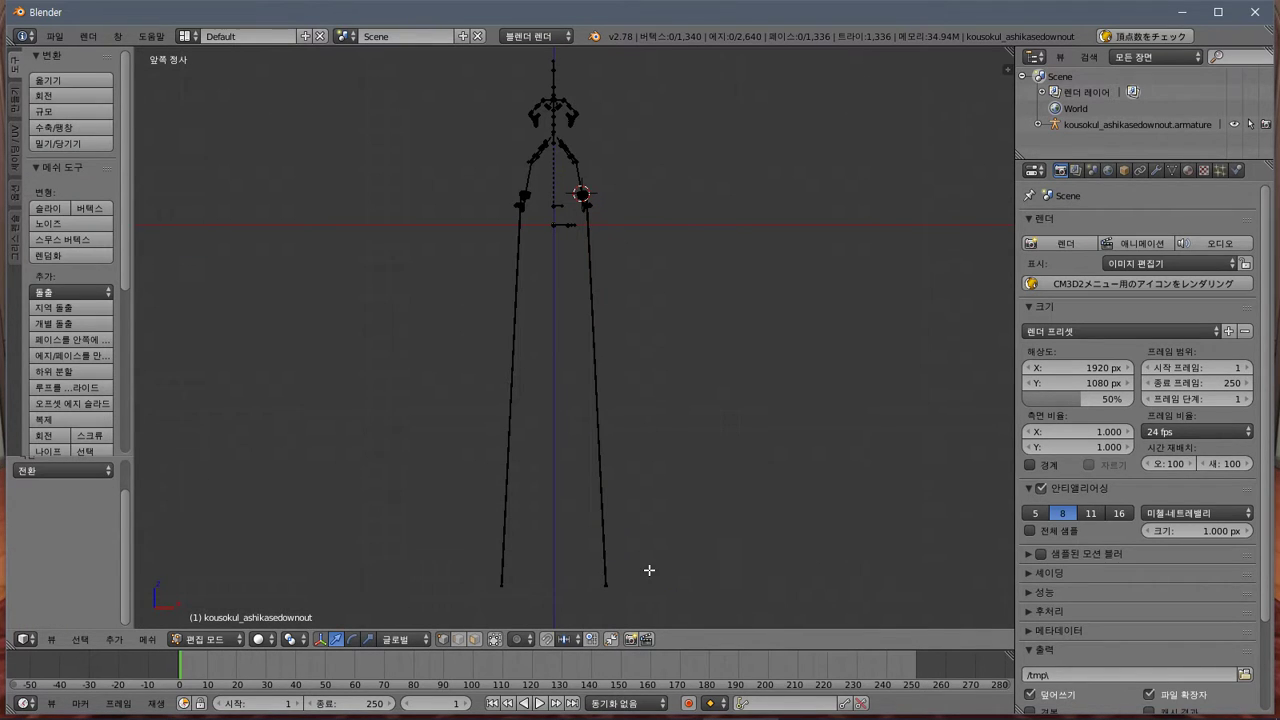
# Select the lower end vertices of both chains and raise them about 19.53 units along Z
pyautogui.press('b')
pyautogui.moveTo(649, 570); pyautogui.dragTo(455, 612)
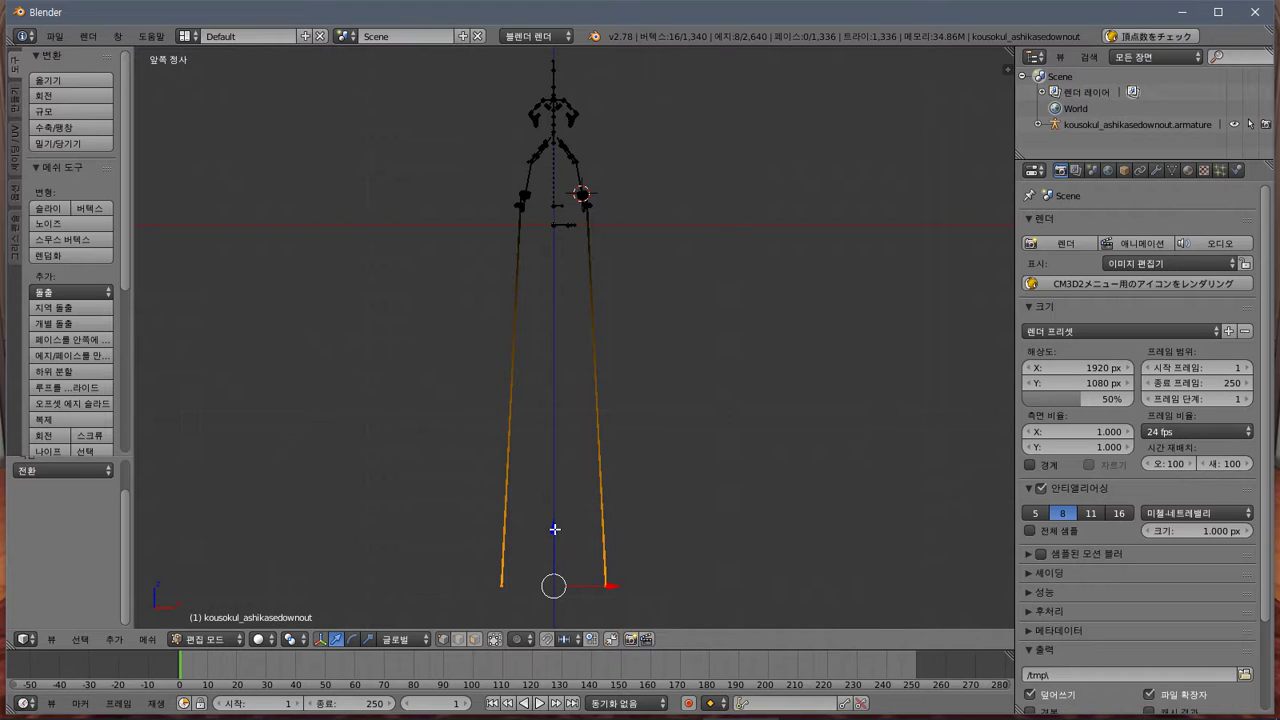
pyautogui.press('g')
pyautogui.press('z')
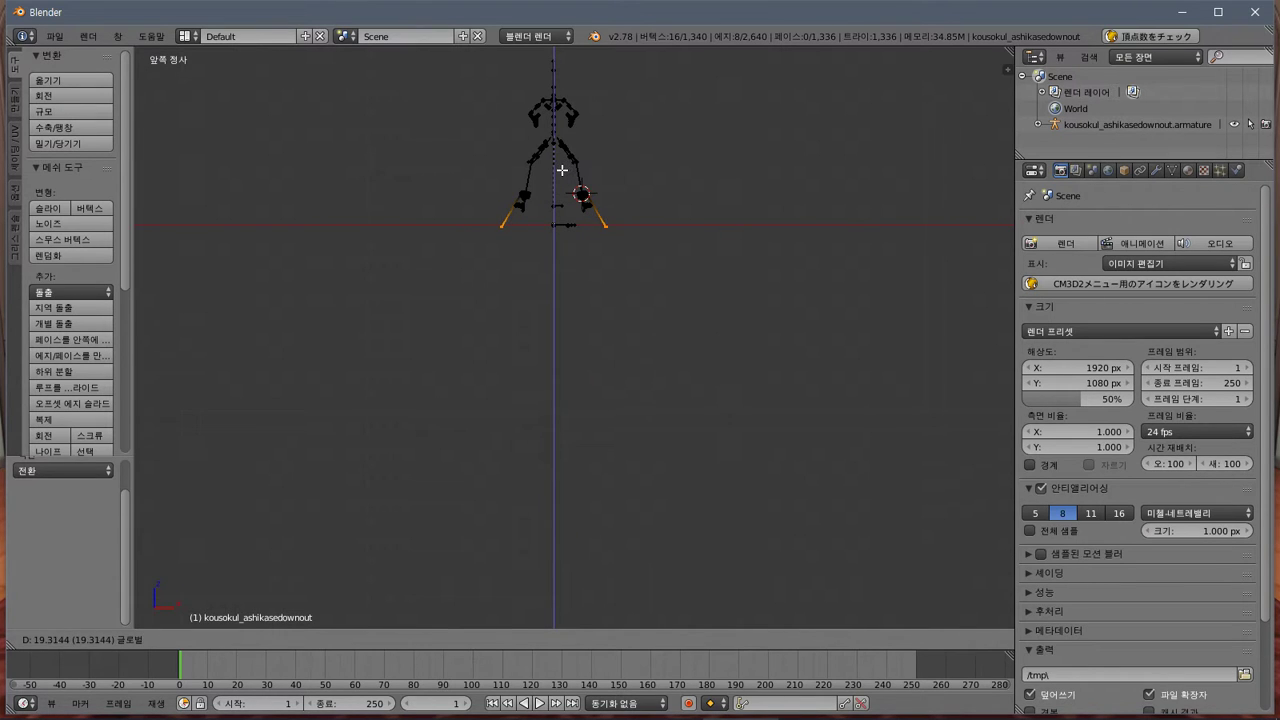
pyautogui.click(563, 166)
# Lower both chain ends about 0.083 units along Z to sit on the ground line
pyautogui.keyDown('shift'); pyautogui.moveTo(563, 246); pyautogui.dragTo(567, 491, button='middle'); pyautogui.keyUp('shift')
pyautogui.scroll(6, 574, 386)
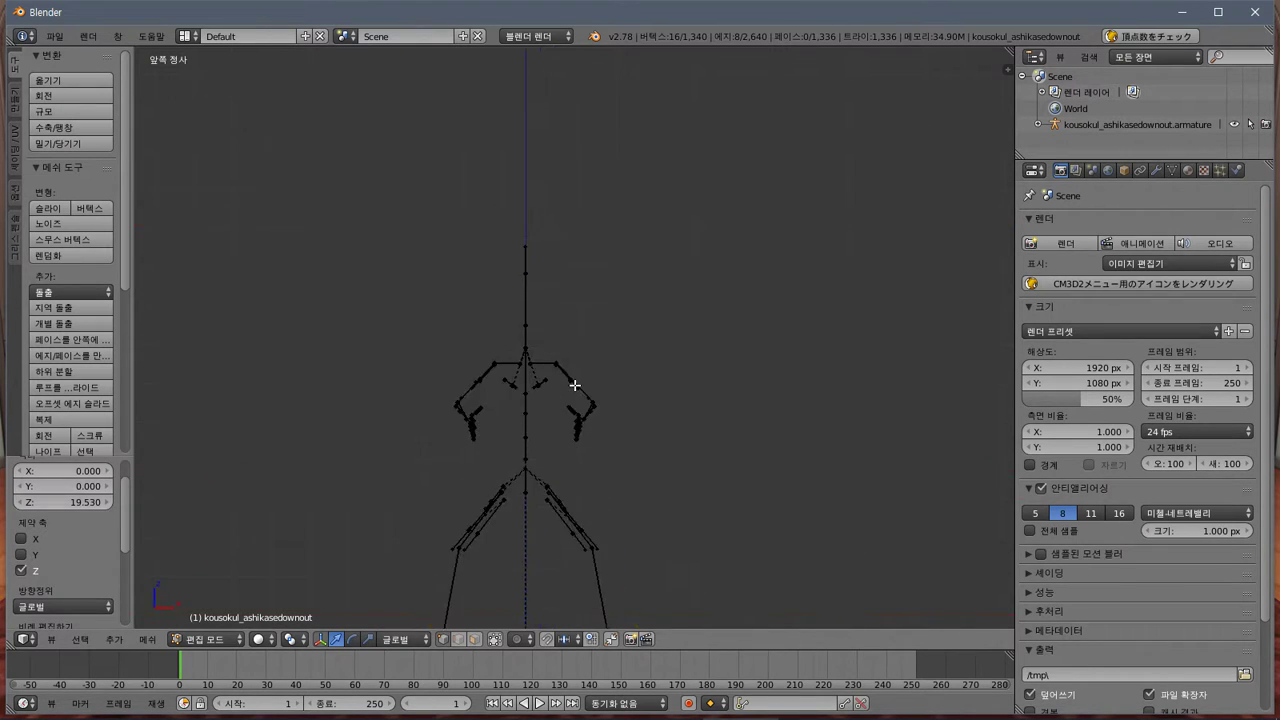
pyautogui.keyDown('shift'); pyautogui.moveTo(580, 424); pyautogui.dragTo(675, 202, button='middle'); pyautogui.keyUp('shift')
pyautogui.scroll(2, 675, 383)
pyautogui.keyDown('shift'); pyautogui.moveTo(667, 420); pyautogui.dragTo(663, 326, button='middle'); pyautogui.keyUp('shift')
pyautogui.scroll(1, 664, 327)
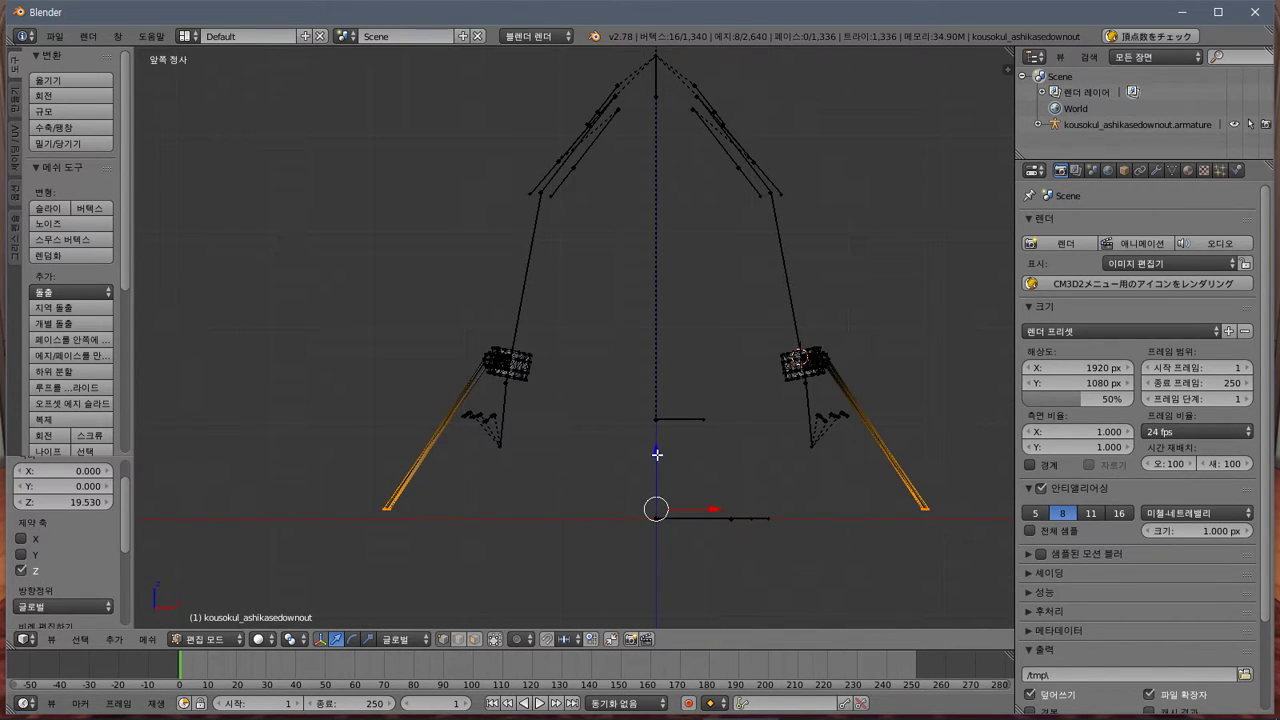
pyautogui.press('g')
pyautogui.press('z')
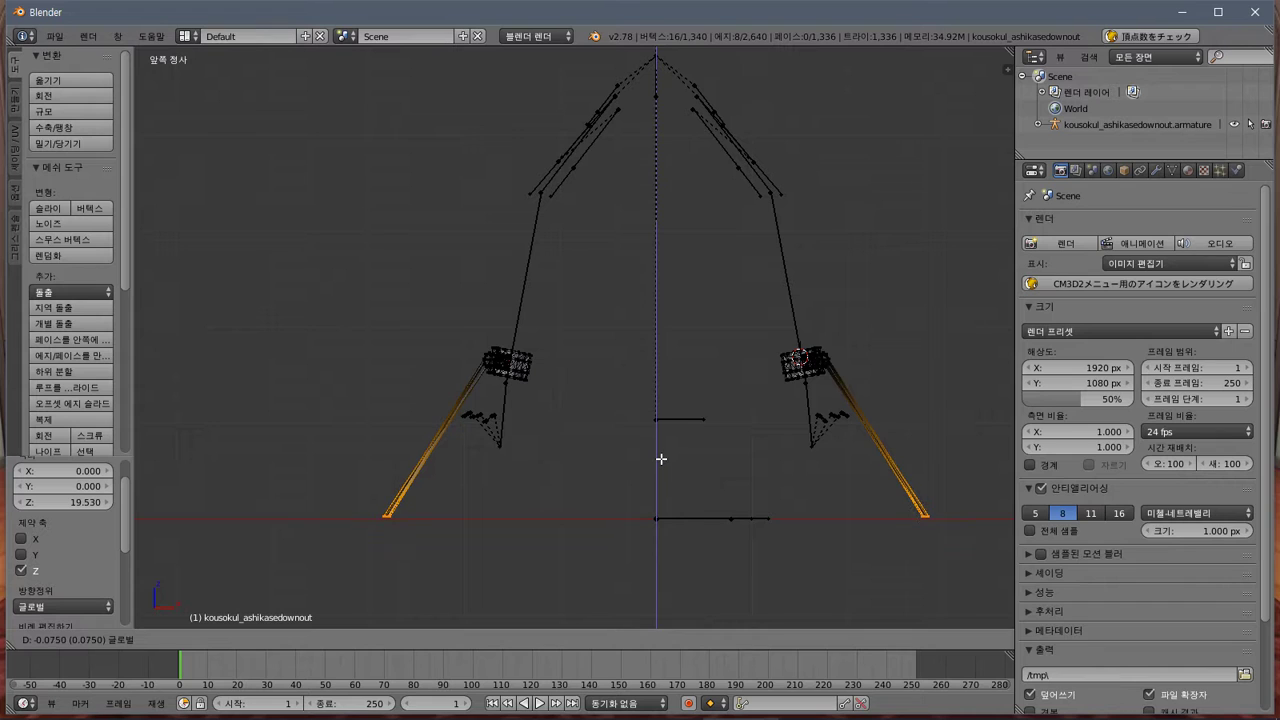
pyautogui.click(666, 459)
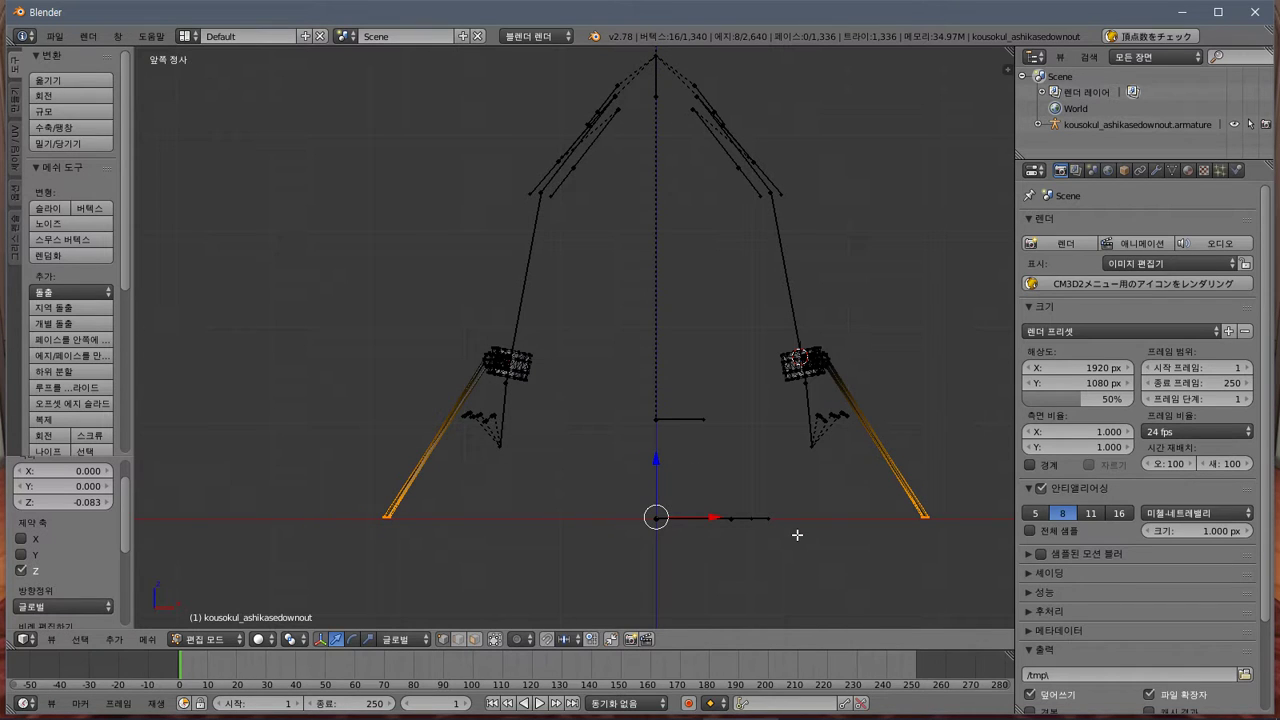
# In side view, move both chain ends about 0.54 units along Y, check the top and front views, and deselect everything
pyautogui.scroll(-1, 720, 499)
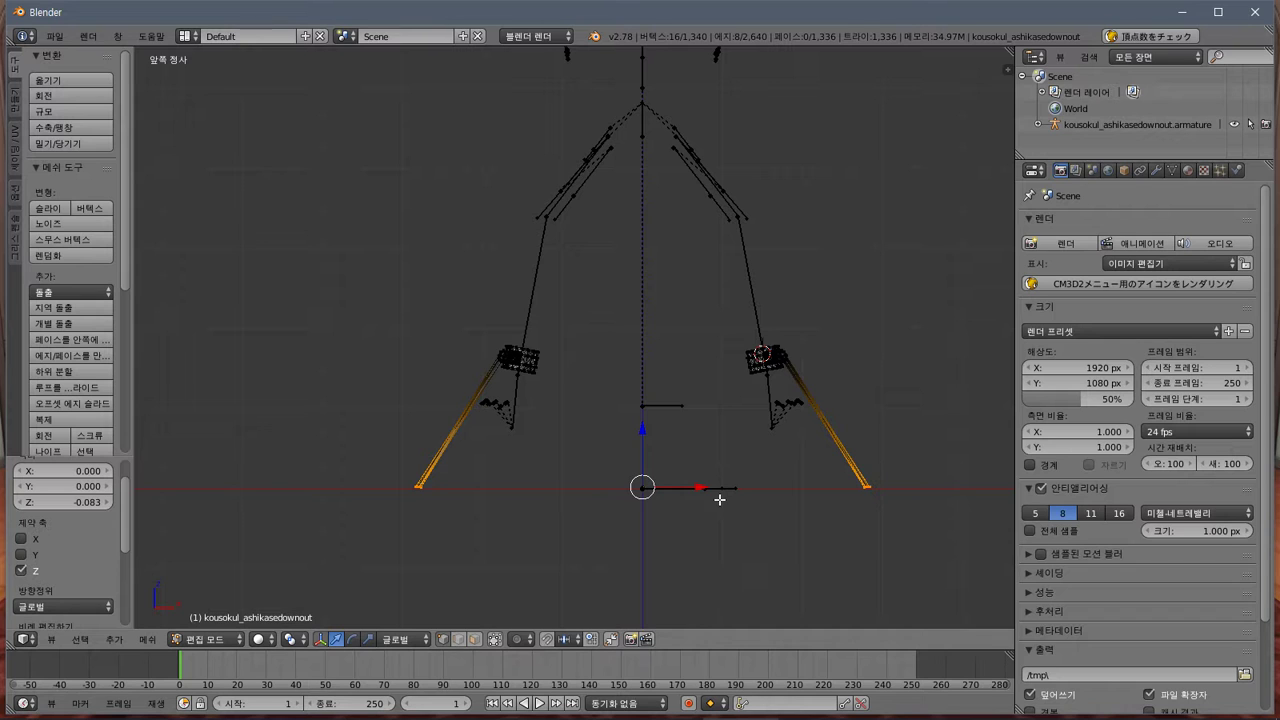
pyautogui.press('KP_3')
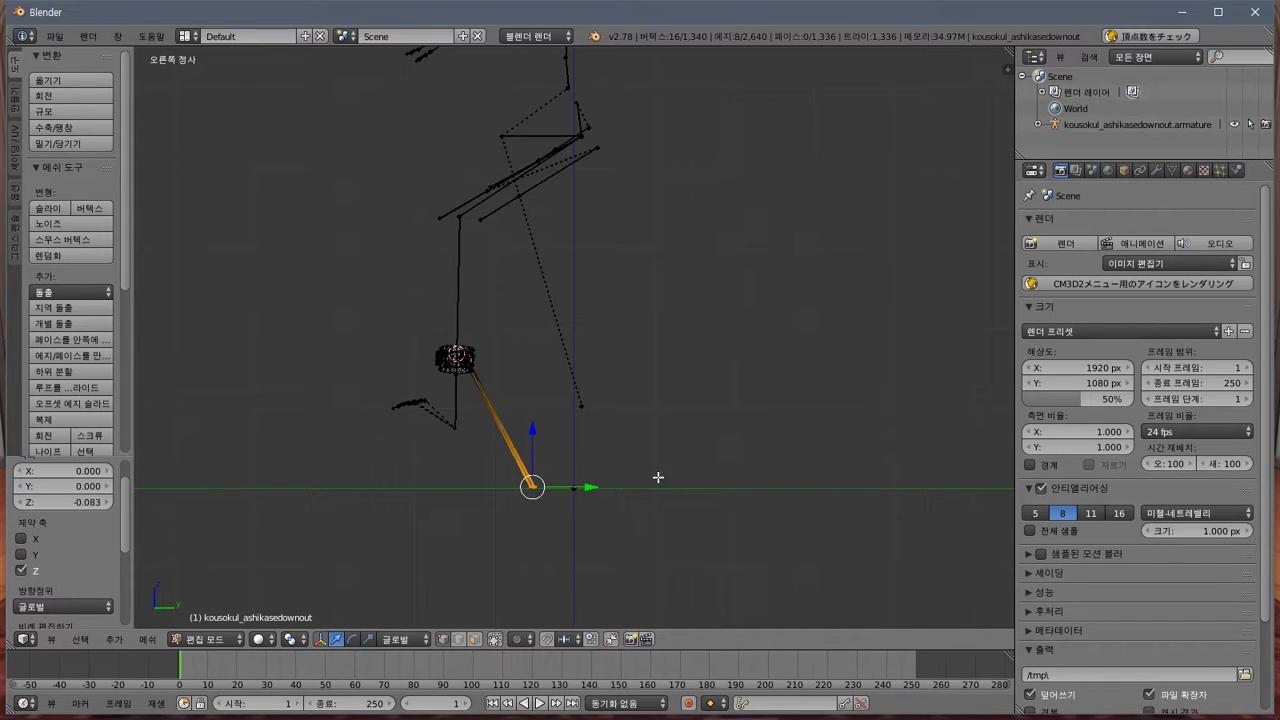
pyautogui.press('g')
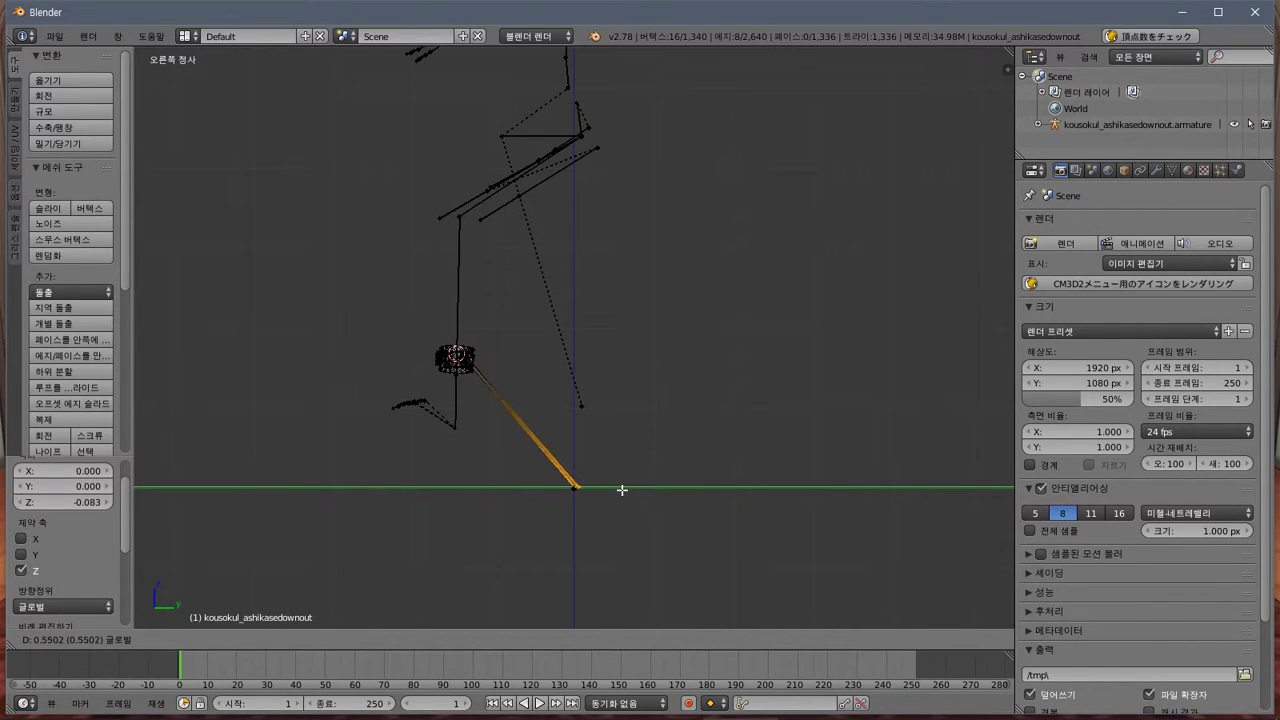
pyautogui.click(626, 491)
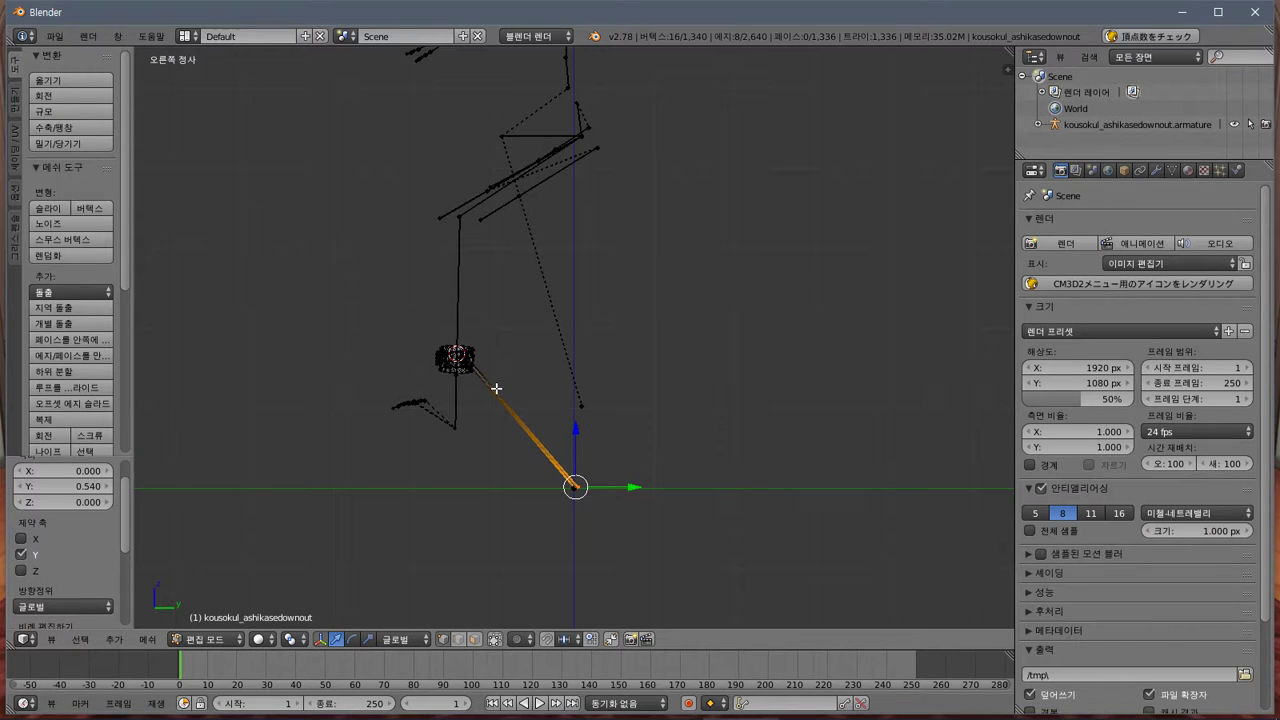
pyautogui.press('KP_1')
pyautogui.press('KP_7')
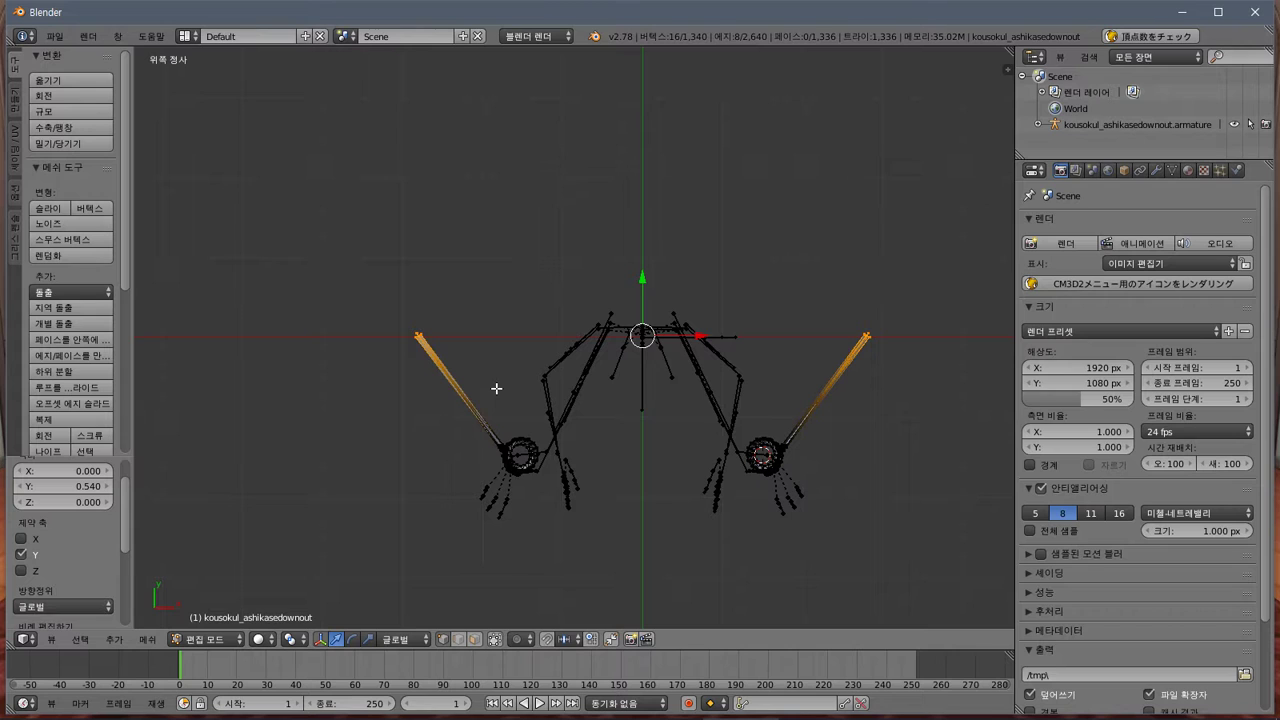
pyautogui.press('KP_1')
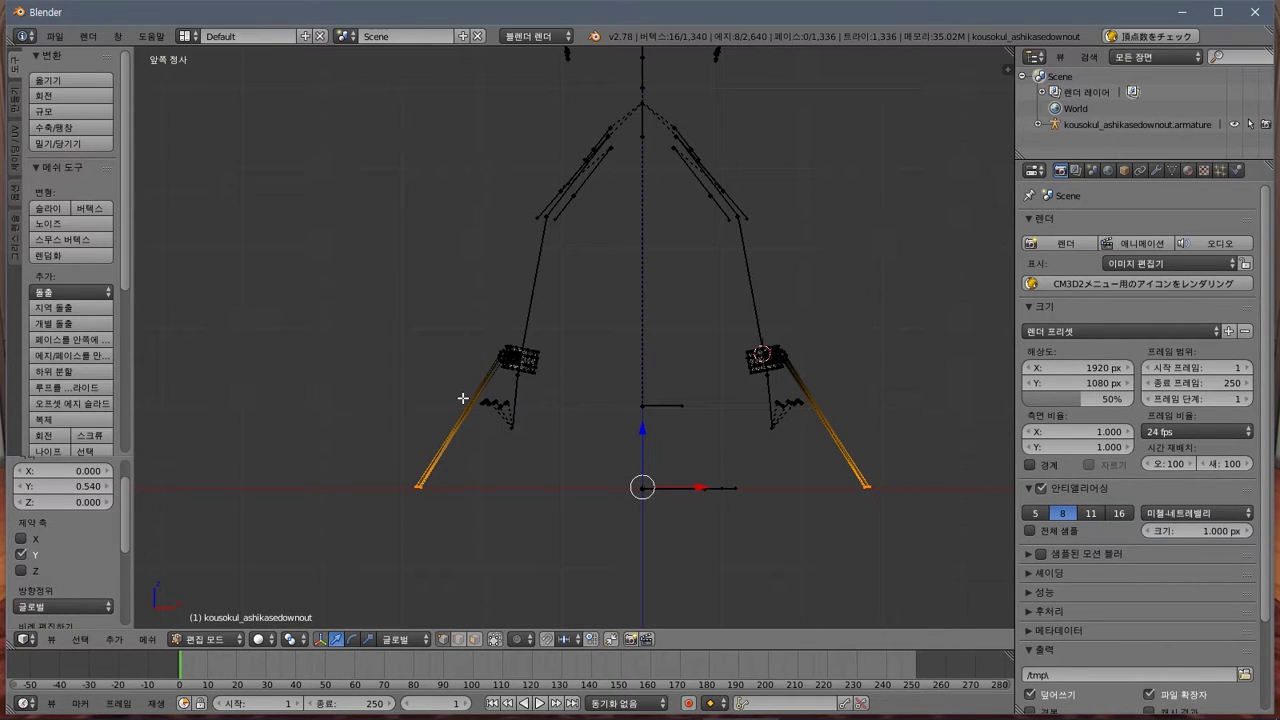
pyautogui.press('a')
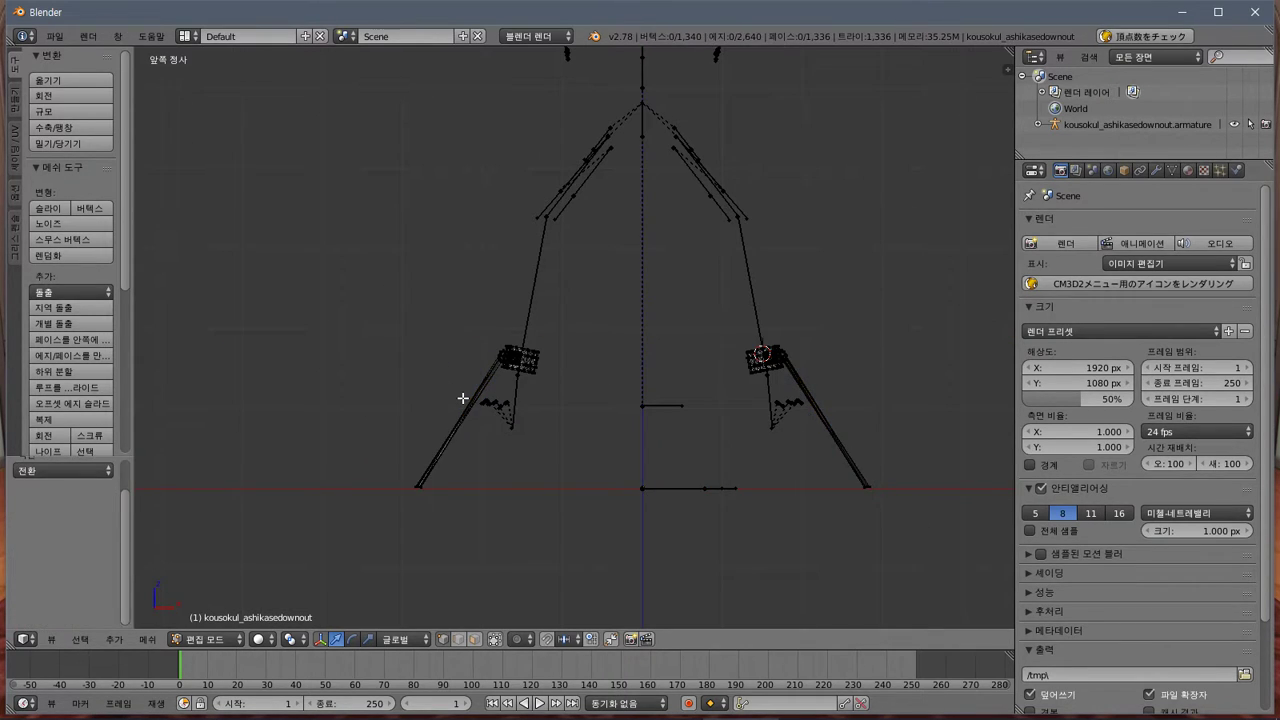
# Export the edited mesh as a CM3D2 model named lilly_kousokul_ashikasedownout.model in the lilly_kousoku folder
pyautogui.click(50, 36)
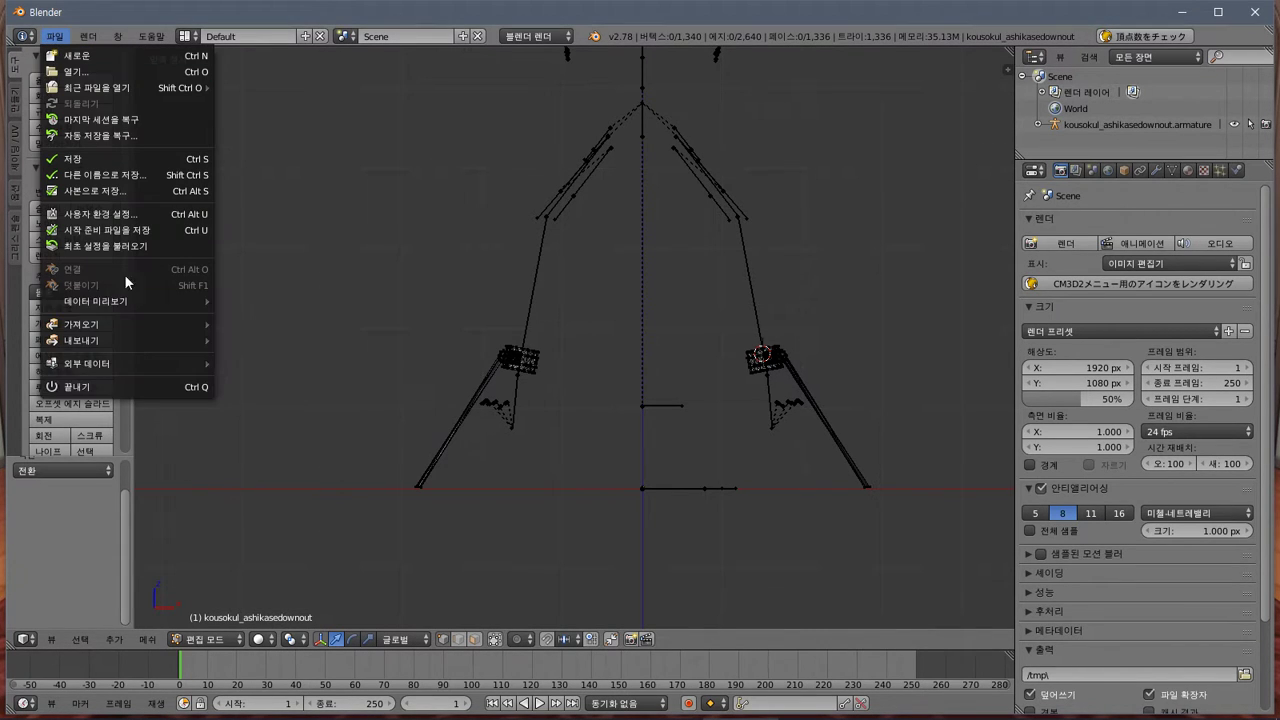
pyautogui.moveTo(113, 337)
pyautogui.click(291, 483)
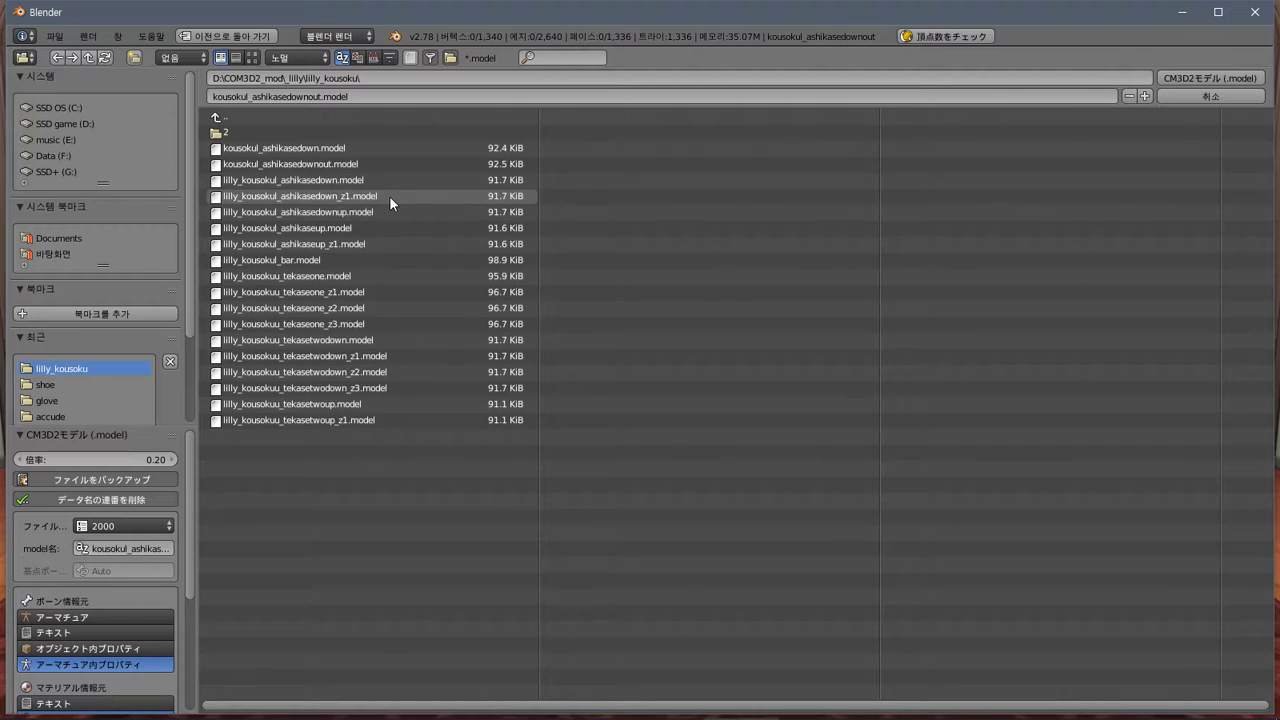
pyautogui.click(373, 95)
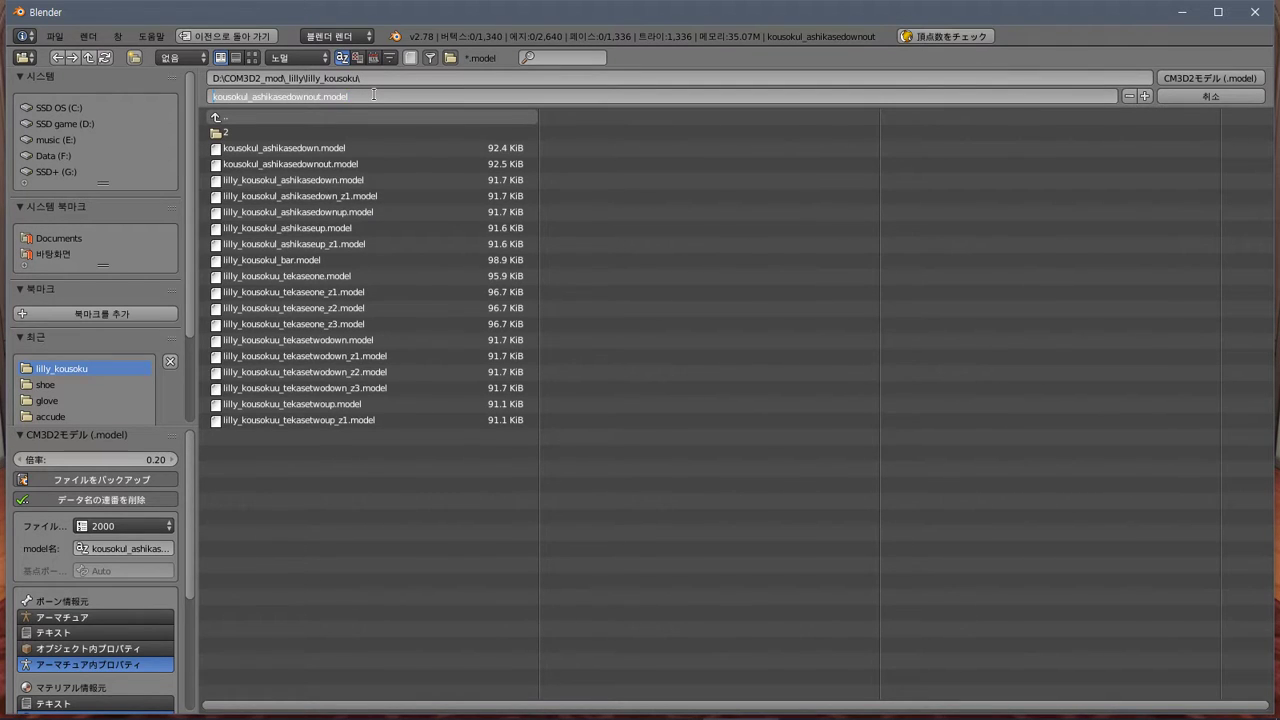
pyautogui.press('Home')
pyautogui.write('lilly_')
pyautogui.click(1202, 77)
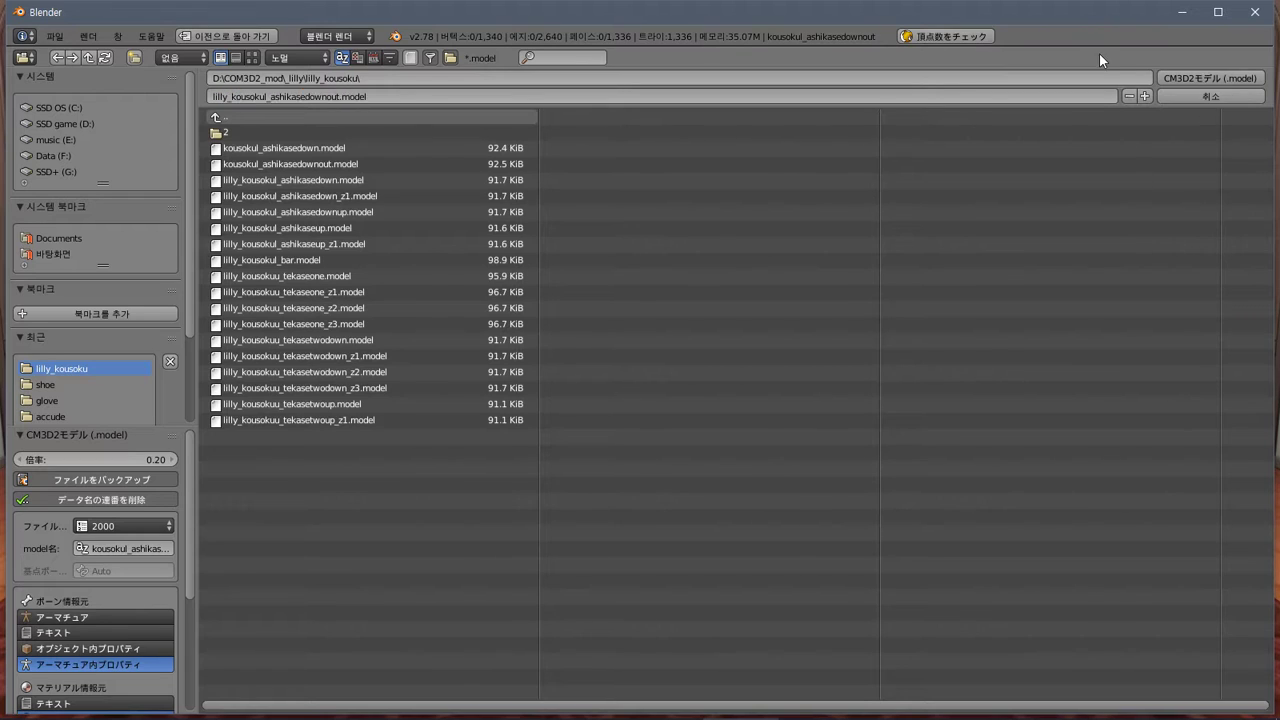
pyautogui.click(1200, 77)
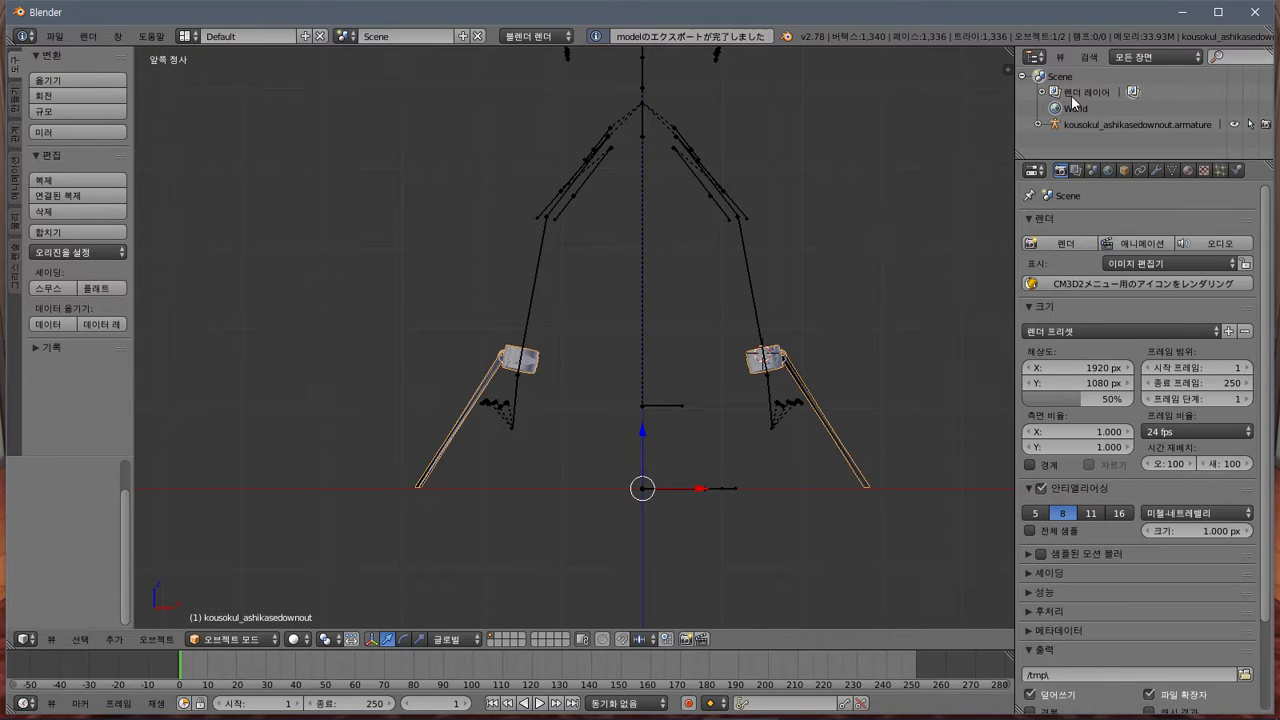
# Check the lilly_kousoku folder and export the cuff mesh again from Blender as a CM3D2 model
pyautogui.click(1192, 19)
pyautogui.hotkey('alt', 'Tab')
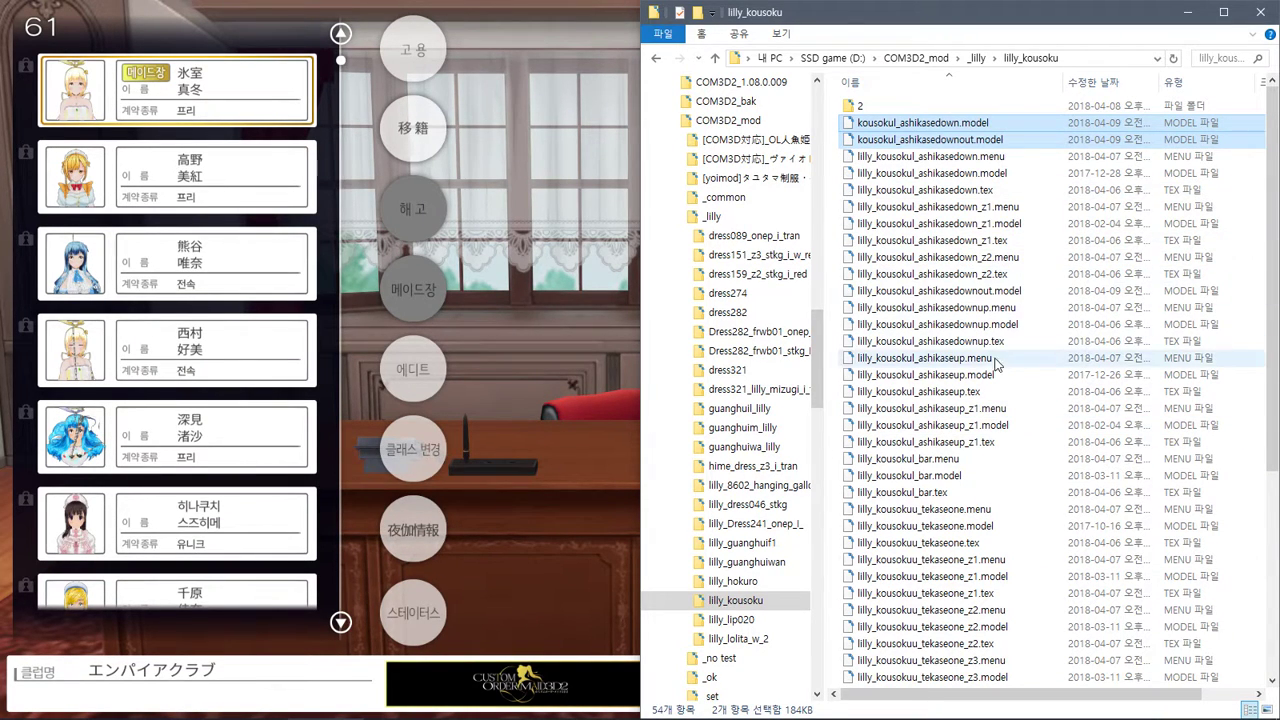
pyautogui.scroll(-6, 1030, 453)
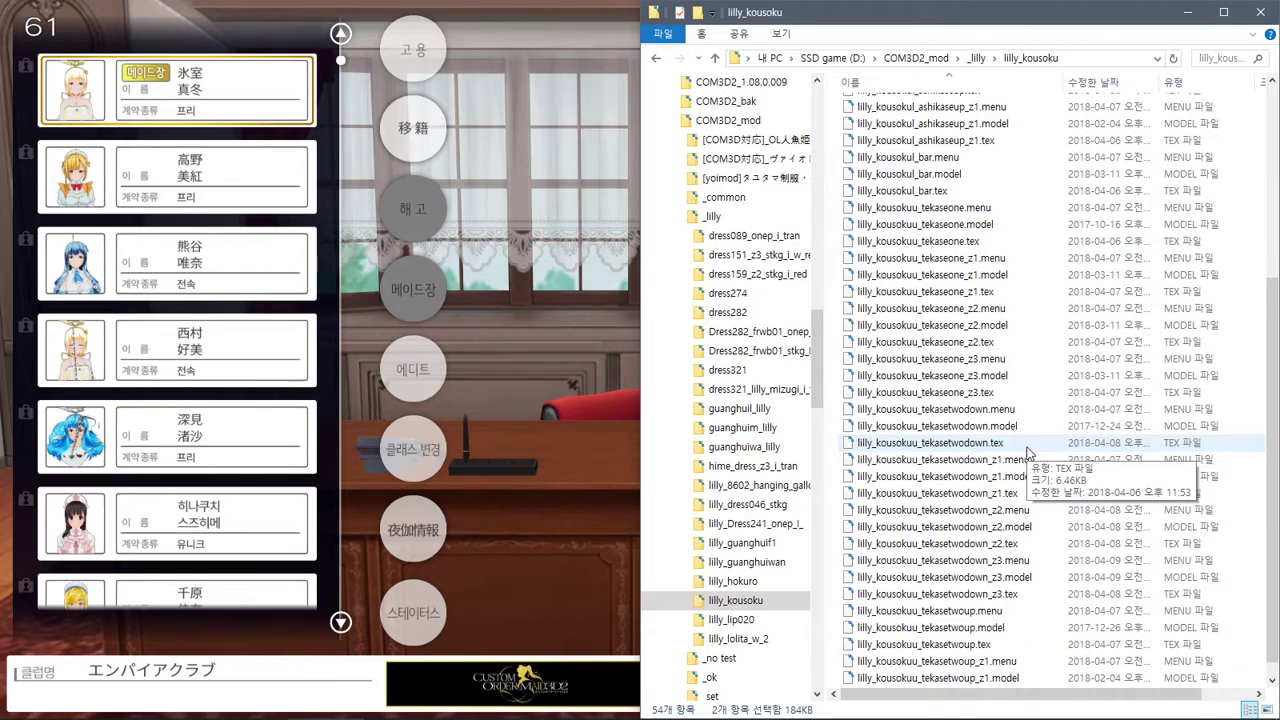
pyautogui.click(549, 317)
pyautogui.hotkey('alt', 'Tab')
pyautogui.hotkey('alt', 'Tab')
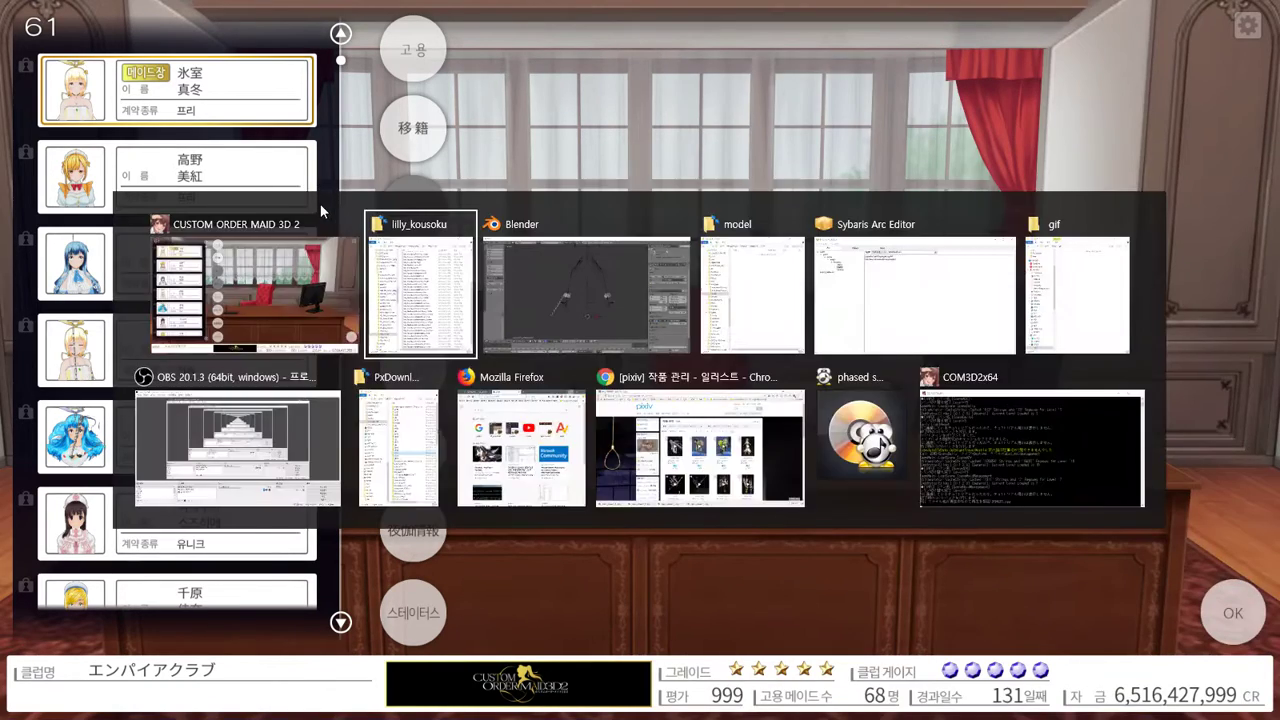
pyautogui.hotkey('alt', 'Tab')
pyautogui.click(54, 36)
pyautogui.moveTo(110, 340)
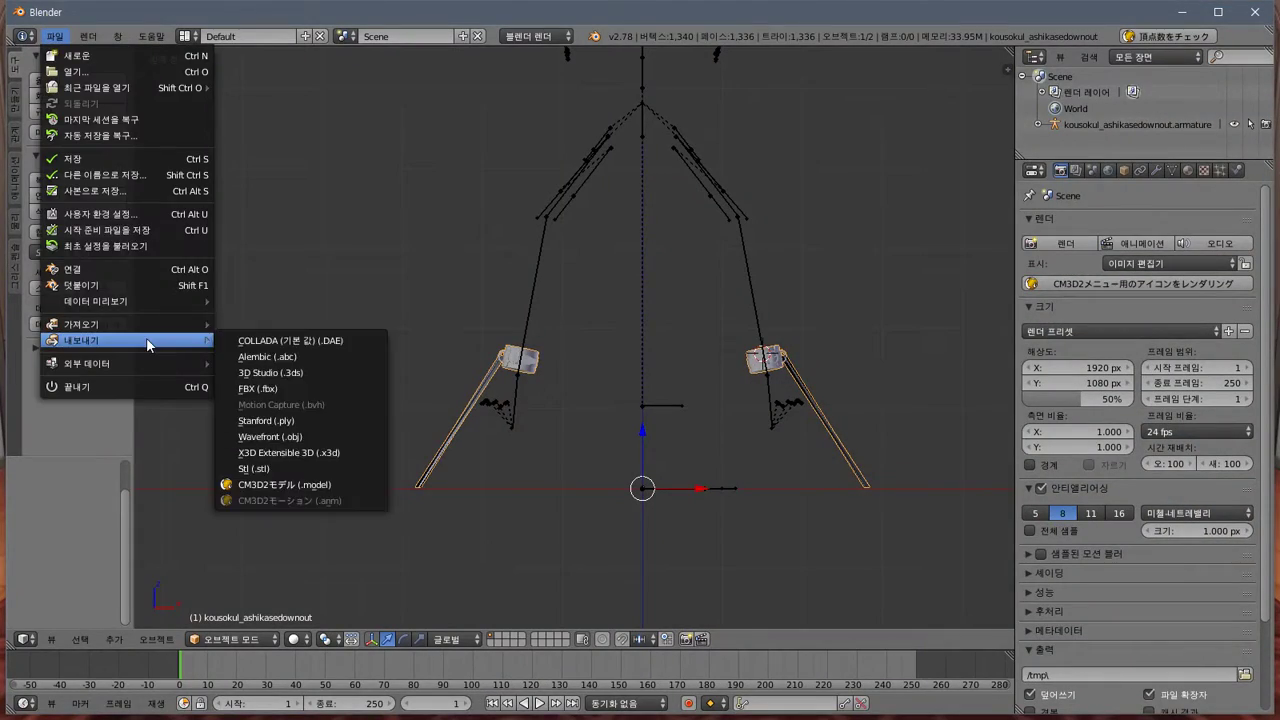
pyautogui.click(309, 488)
pyautogui.press('Return')
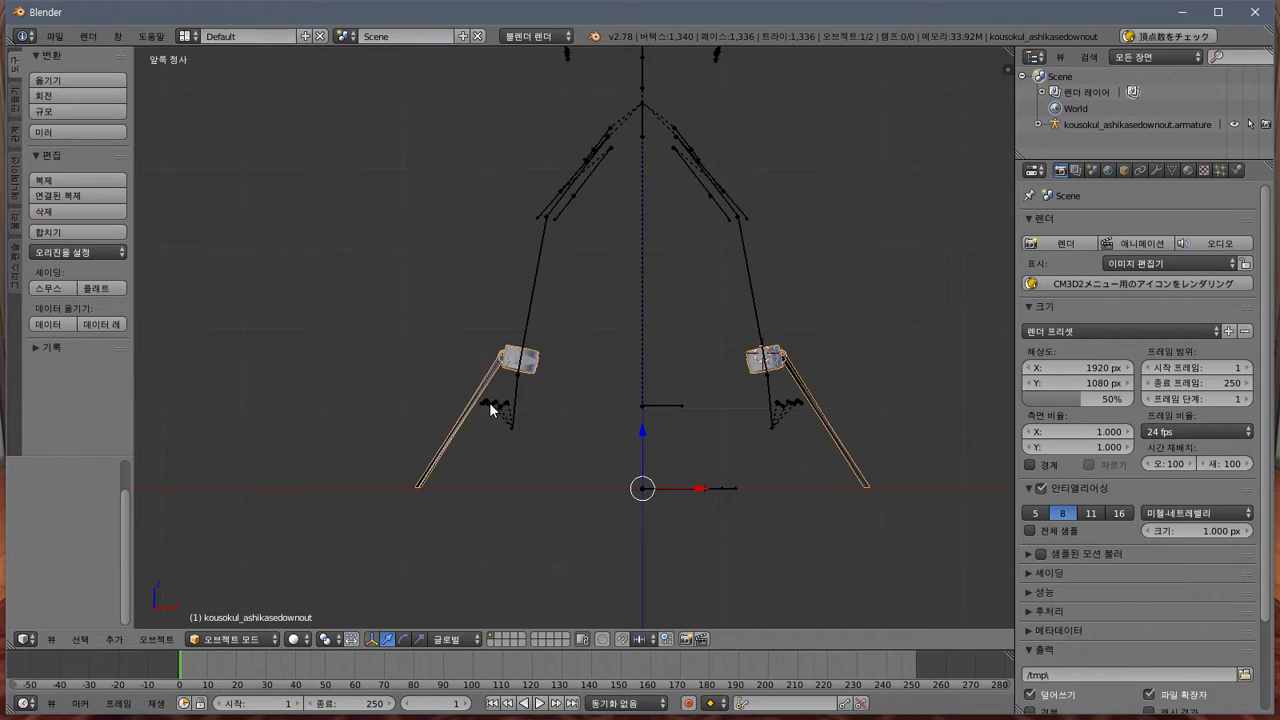
# Examine the lilly_kousoku folder for the exported model, sorting the files by modification date and back by name
pyautogui.hotkey('alt', 'Tab')
pyautogui.hotkey('alt', 'Tab')
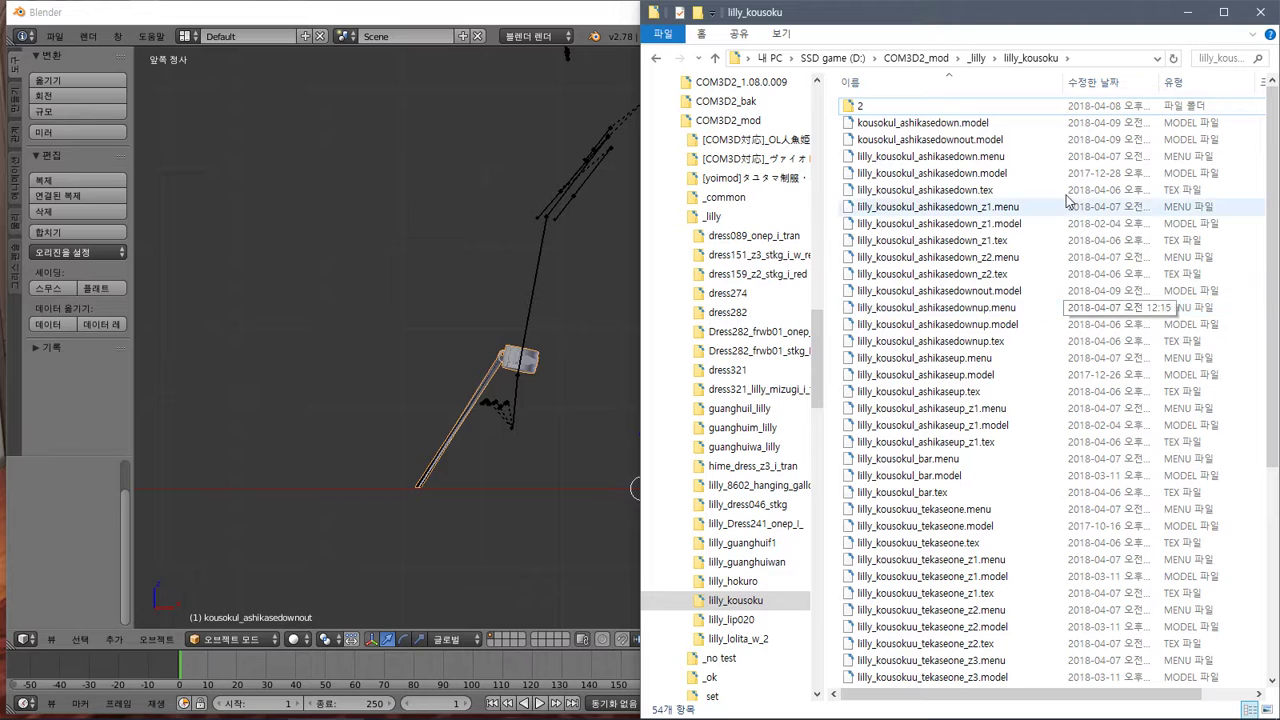
pyautogui.scroll(-6, 1043, 375)
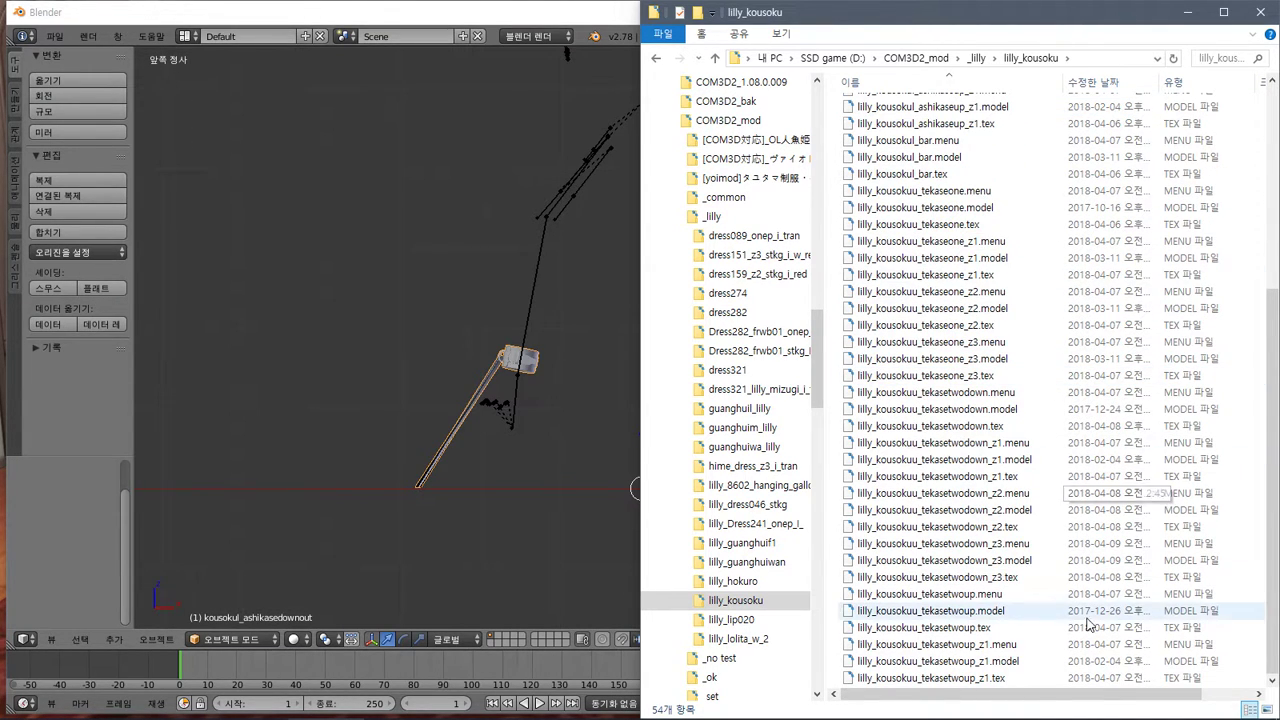
pyautogui.click(1135, 90)
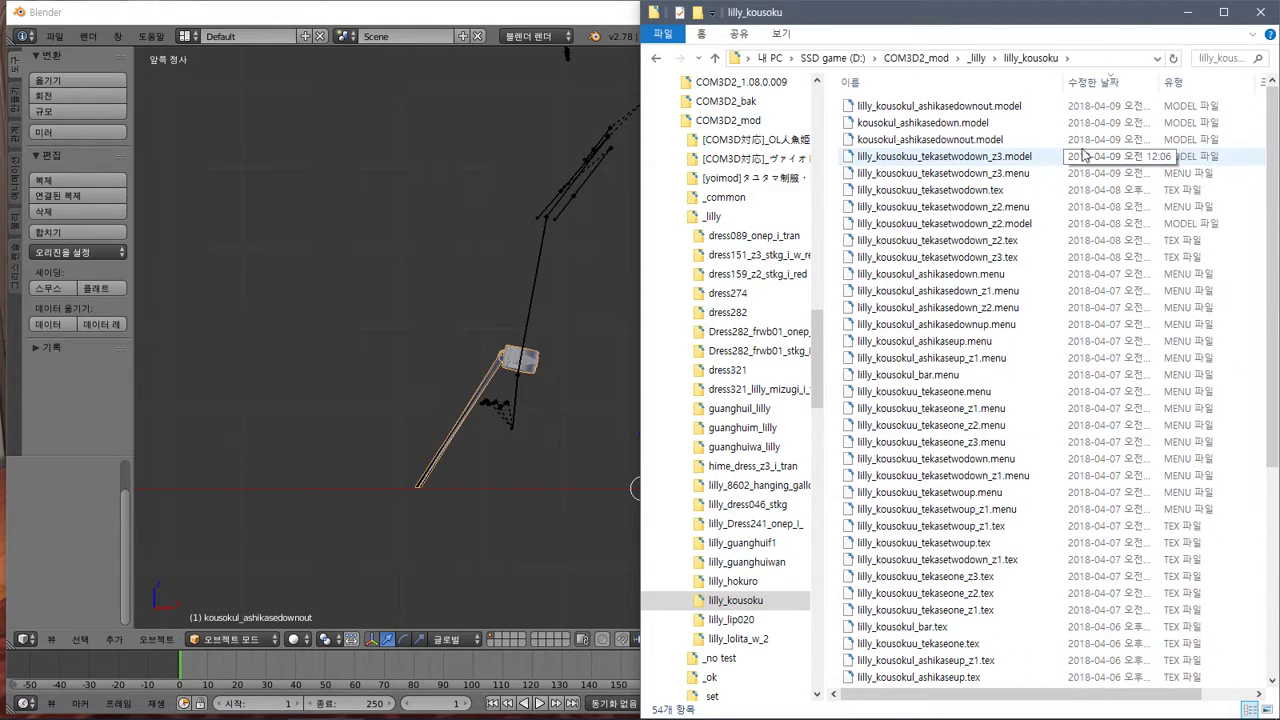
pyautogui.click(1000, 106)
pyautogui.click(1090, 82)
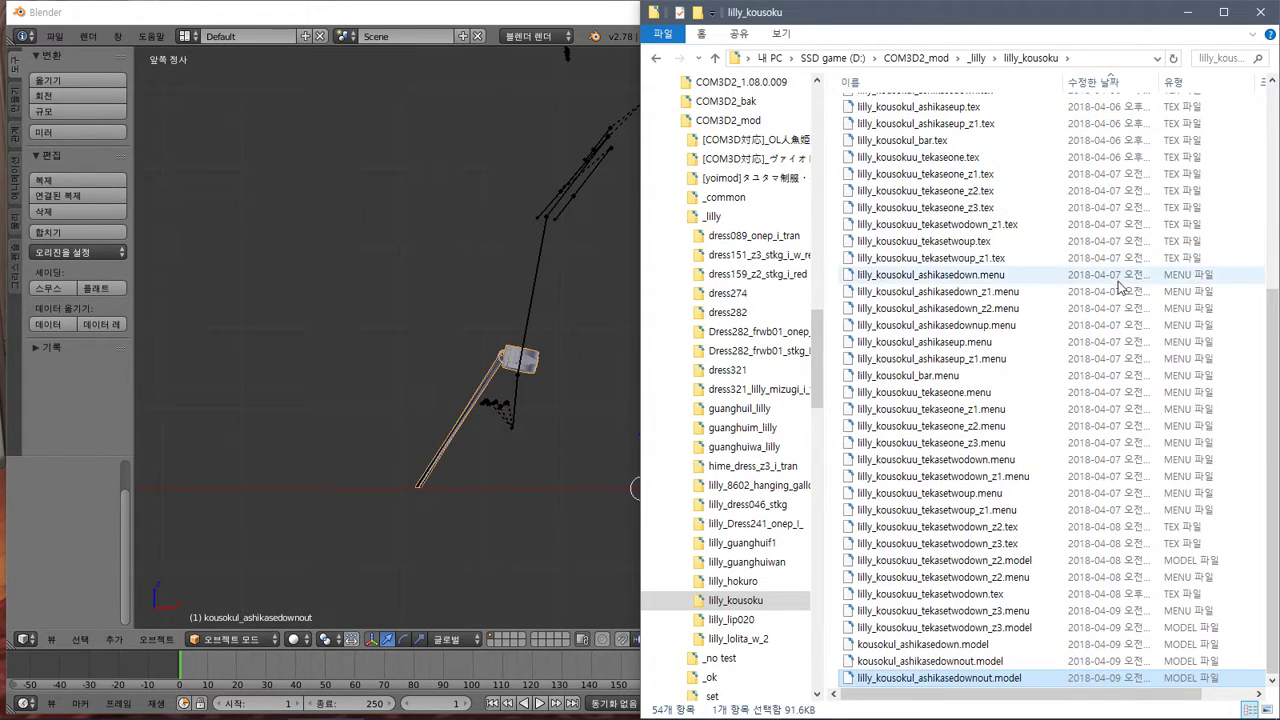
pyautogui.click(1030, 82)
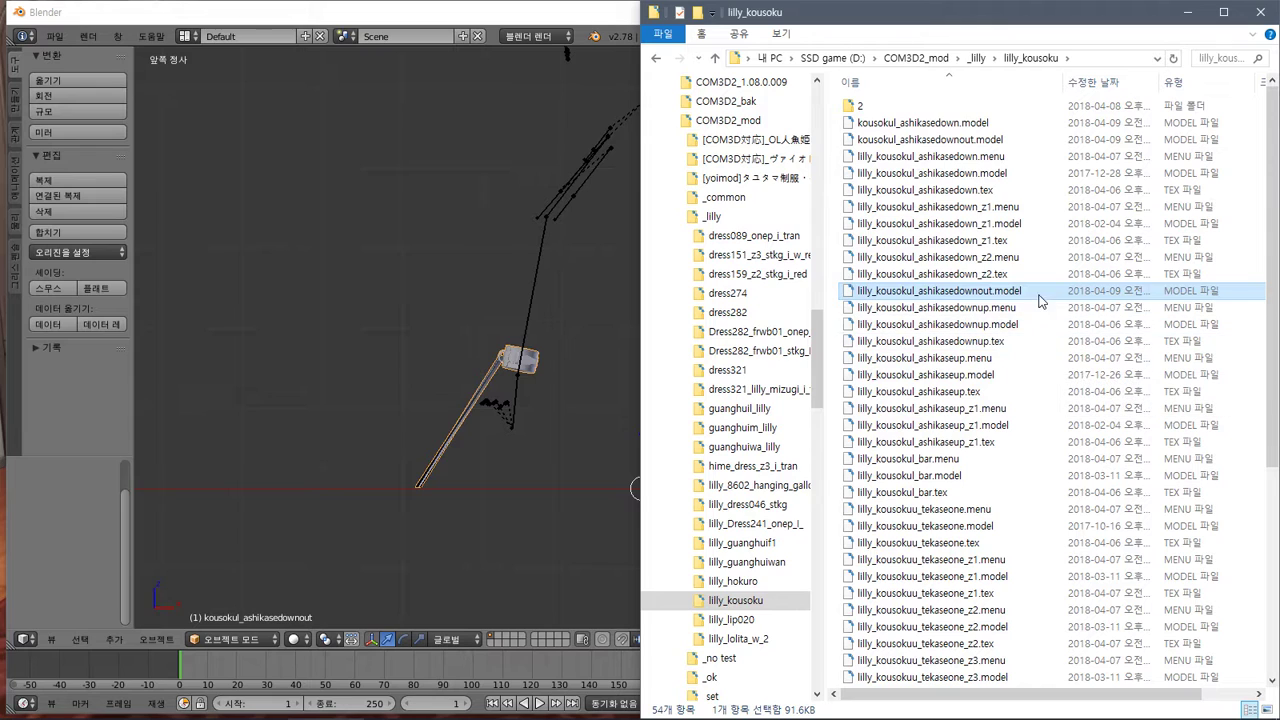
pyautogui.click(1013, 157)
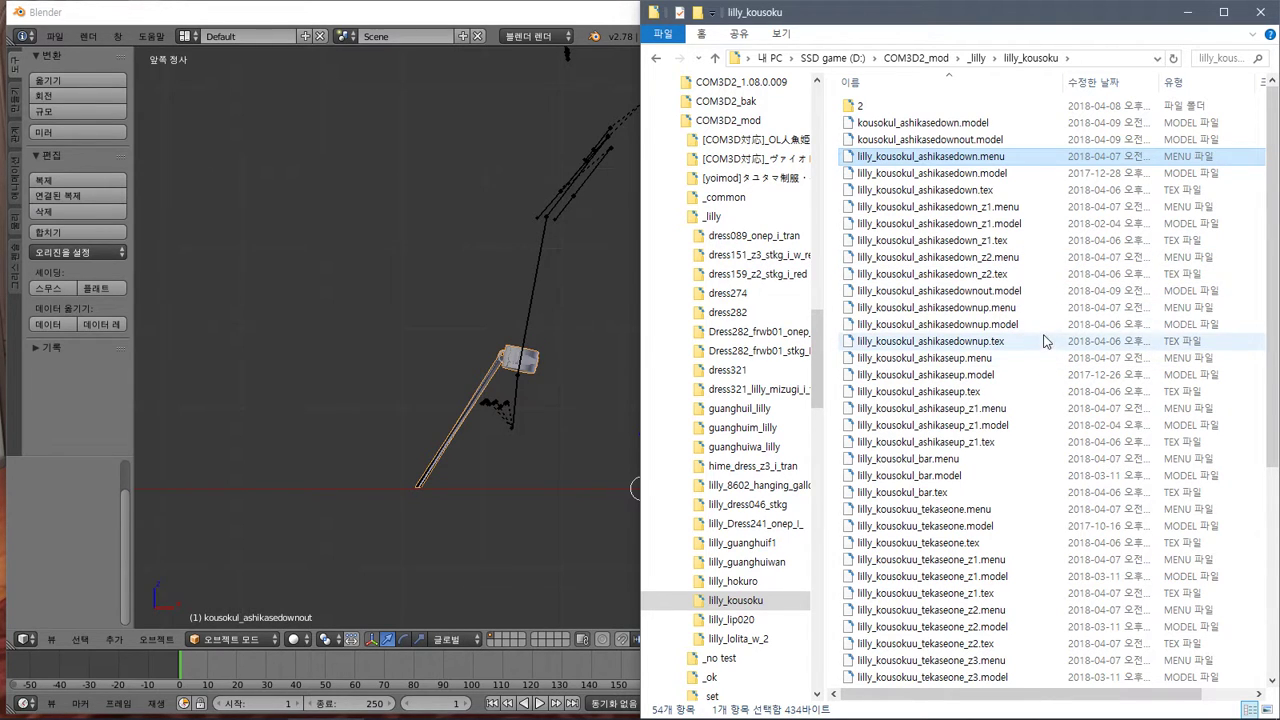
# Rename the lilly_kousokul_ashikasedown_z2 menu and tex files to lilly_kousokul_ashikasedownout, using the exported model's base name
pyautogui.click(996, 291)
pyautogui.press('F2')
pyautogui.hotkey('ctrl', 'c')
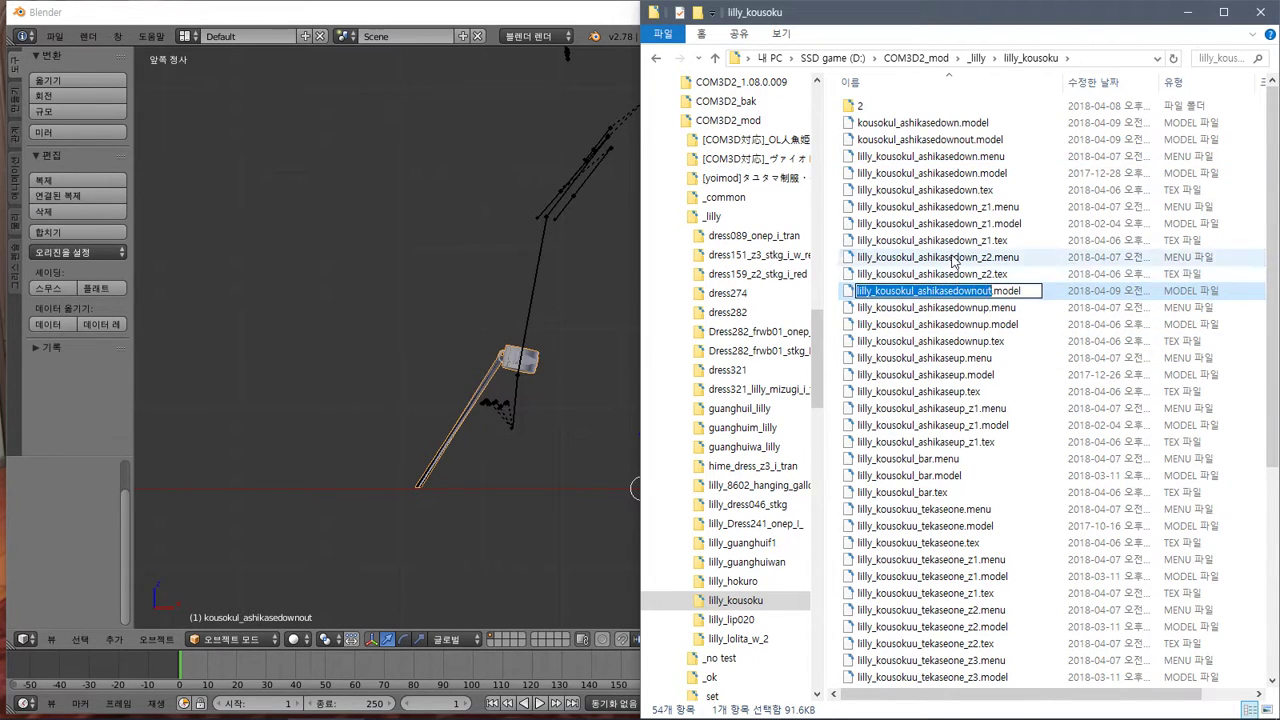
pyautogui.click(953, 257)
pyautogui.press('F2')
pyautogui.hotkey('ctrl', 'v')
pyautogui.press('Tab')
pyautogui.hotkey('ctrl', 'v')
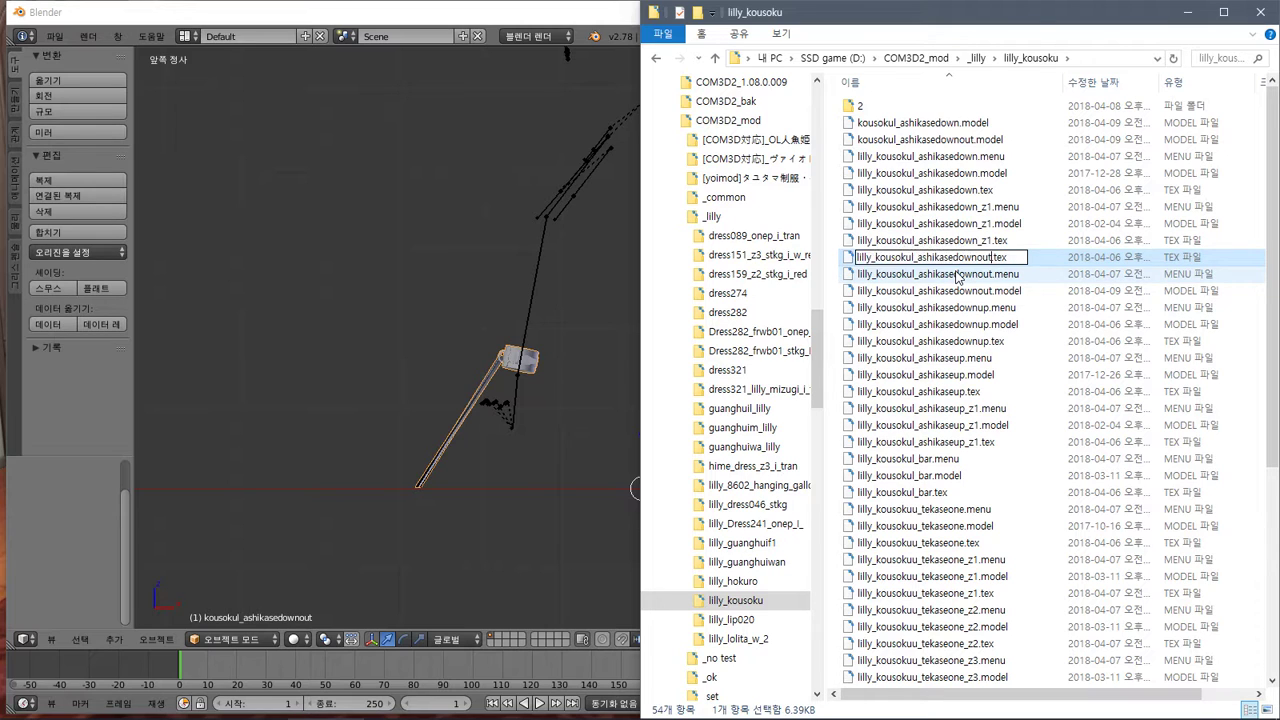
pyautogui.click(1064, 343)
pyautogui.click(990, 258)
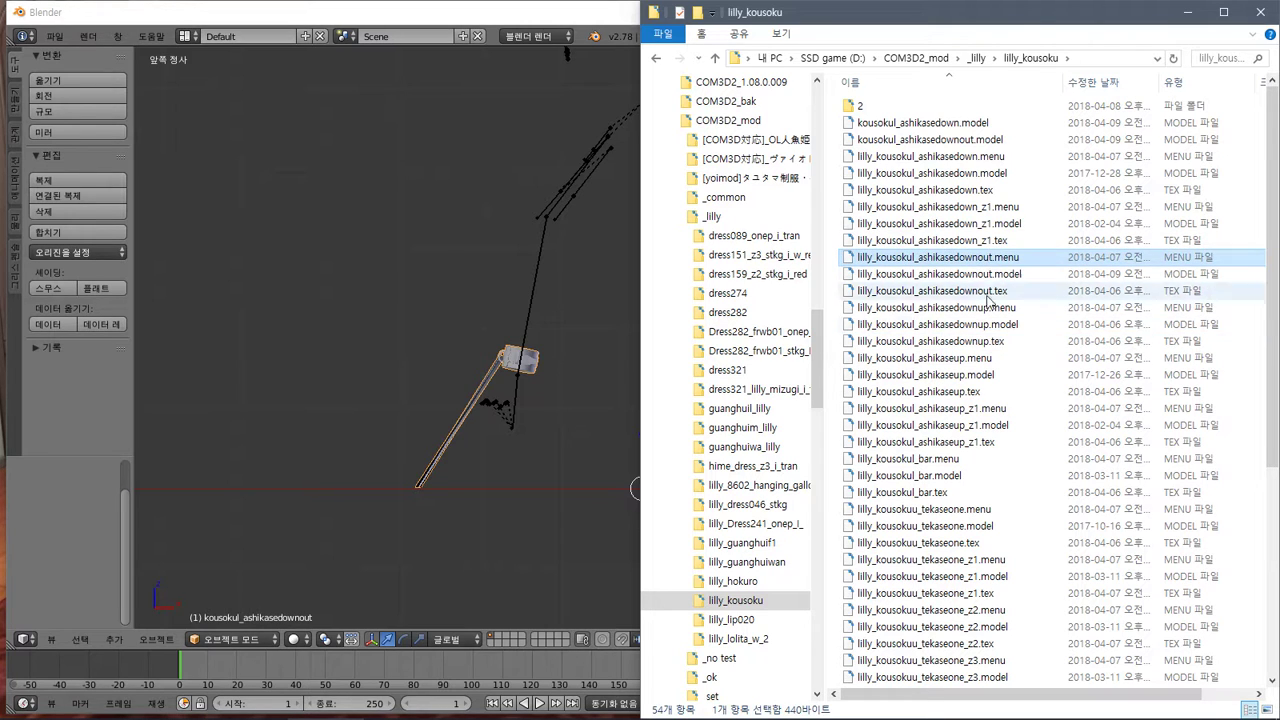
pyautogui.click(957, 291)
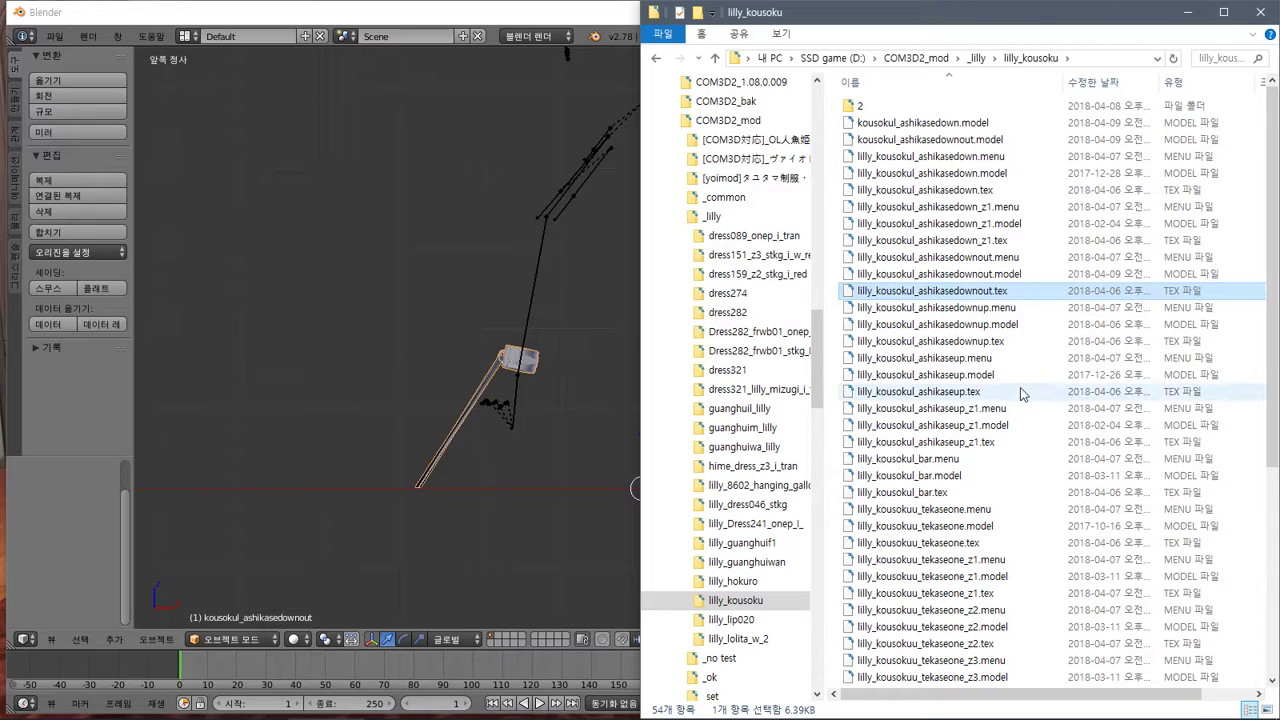
# Delete the model, mod_dress238_shoe_i_ and mod_dress229_shoe_i_ folders from the ModExport folder
pyautogui.press('alt')
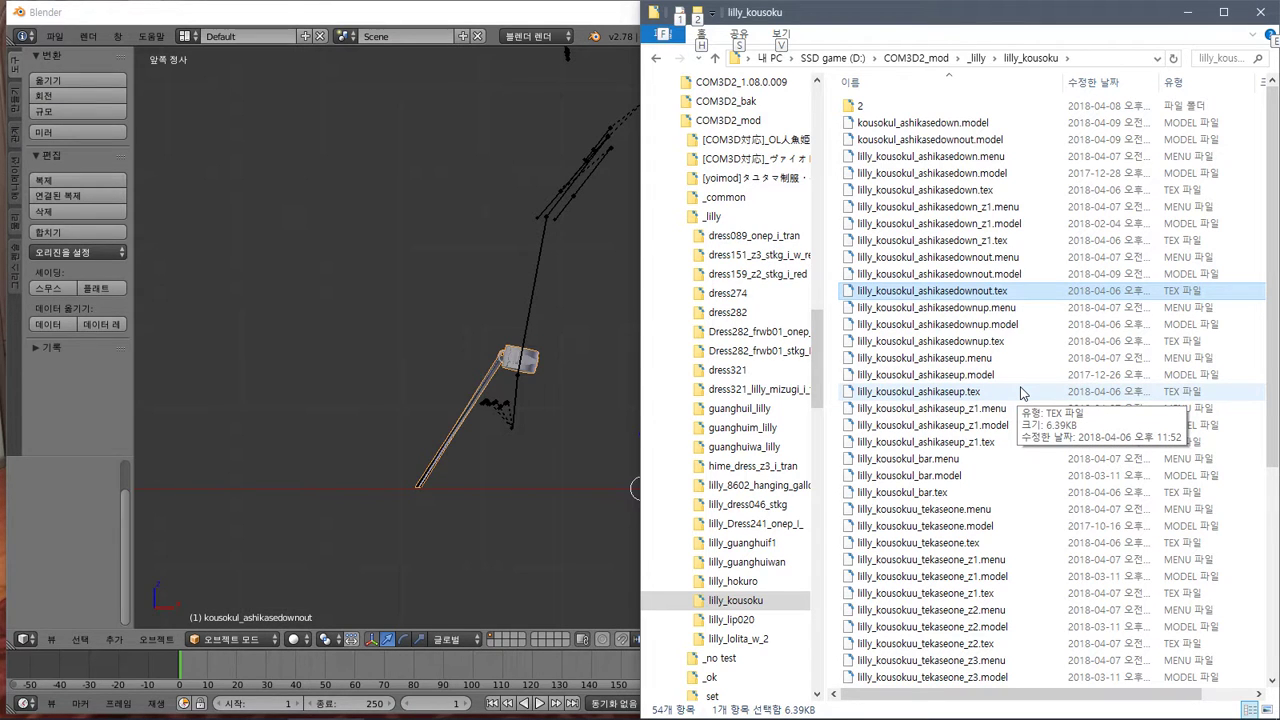
pyautogui.hotkey('alt', 'Tab')
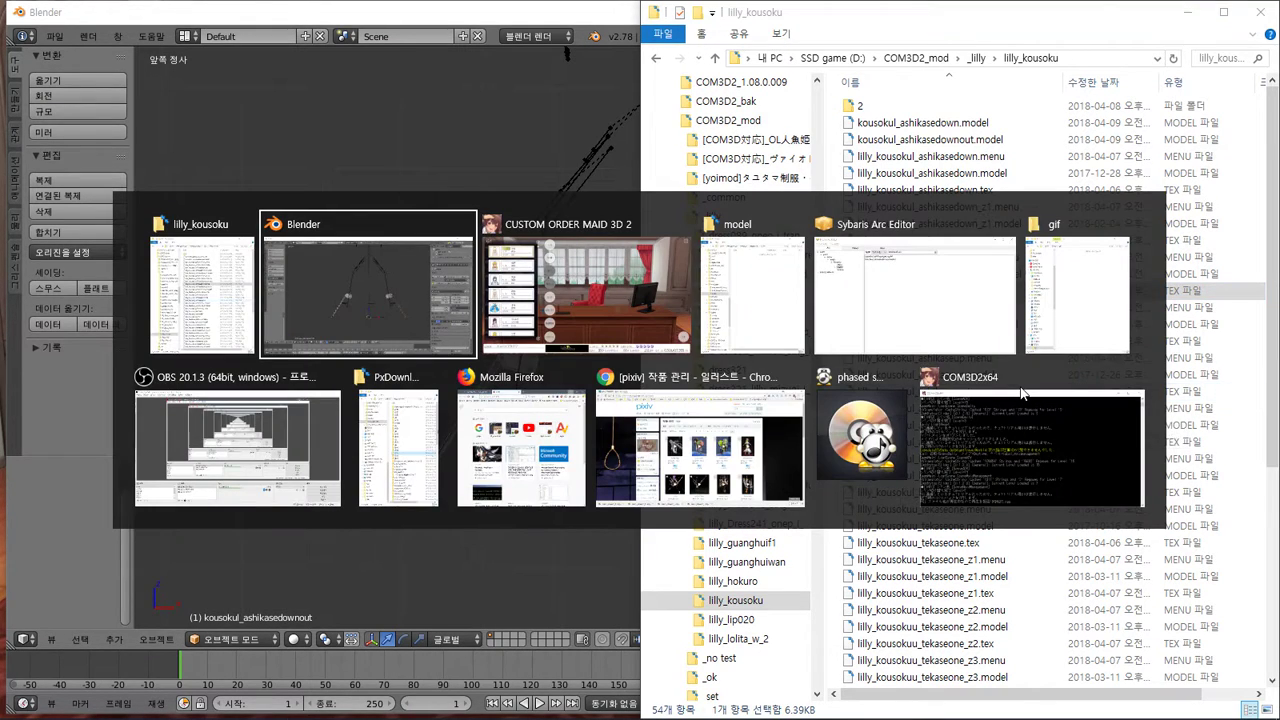
pyautogui.hotkey('alt', 'Tab')
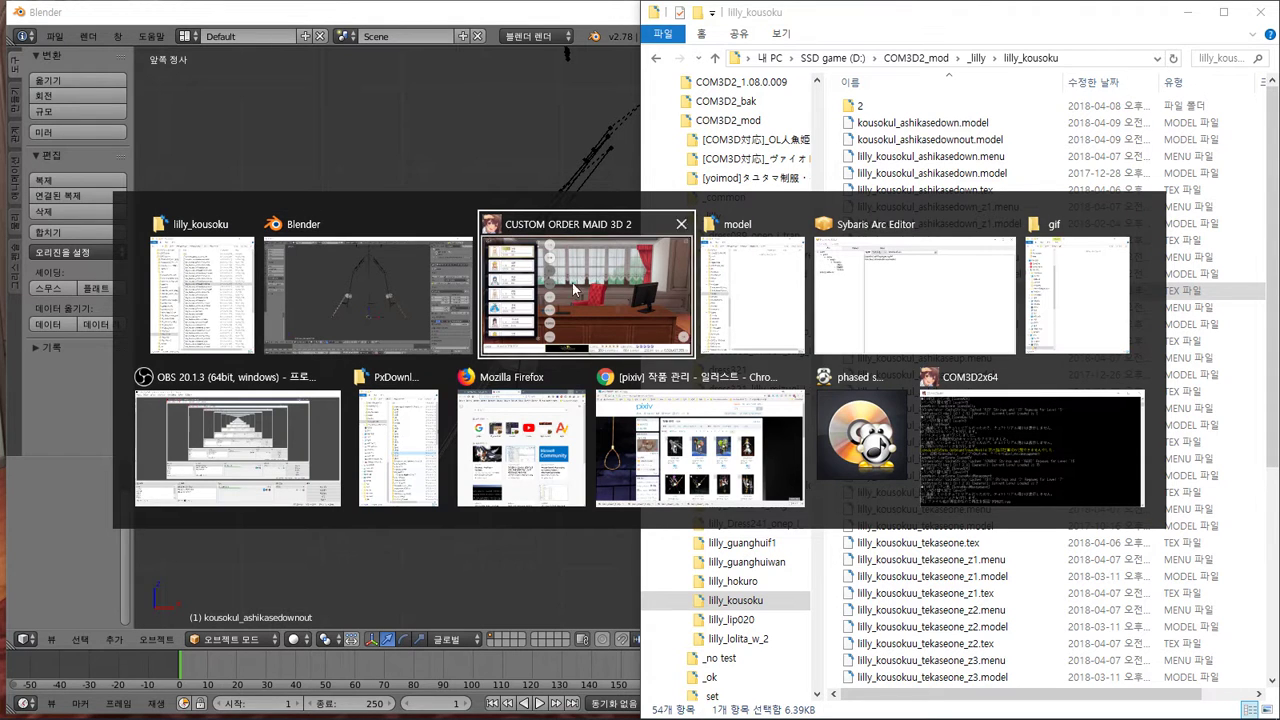
pyautogui.hotkey('alt', 'Tab')
pyautogui.click(118, 355)
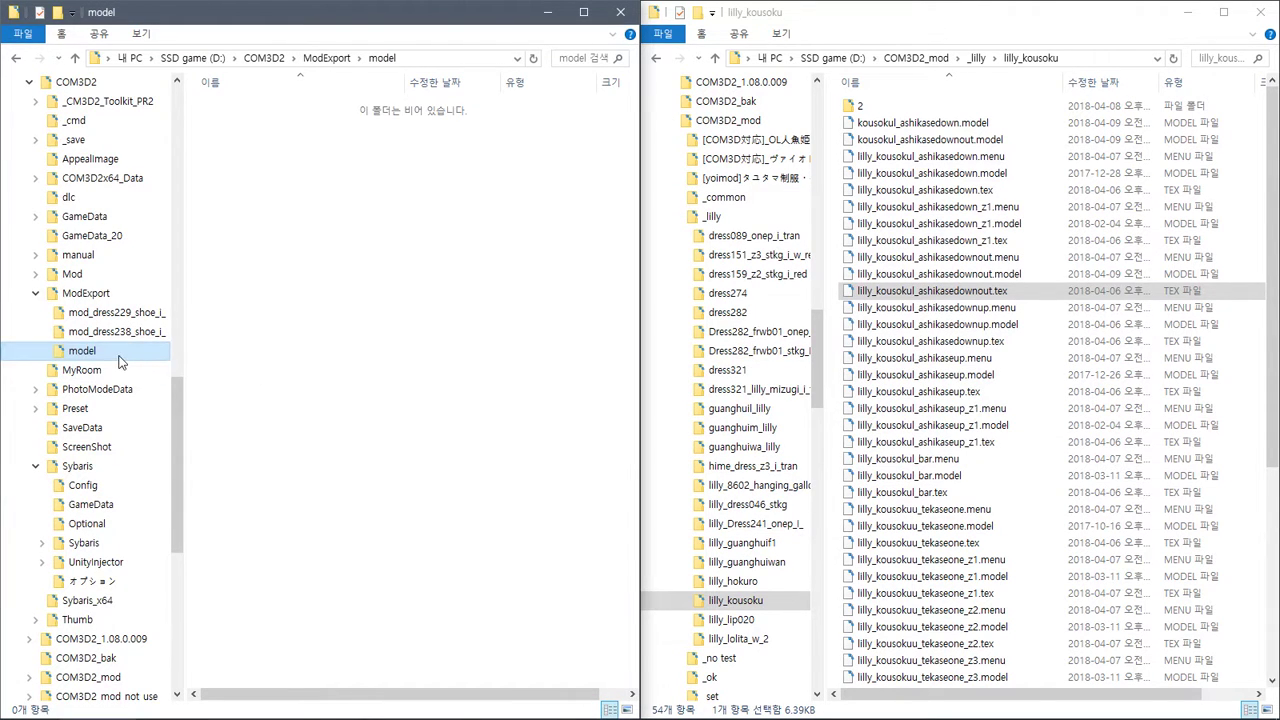
pyautogui.press('Delete')
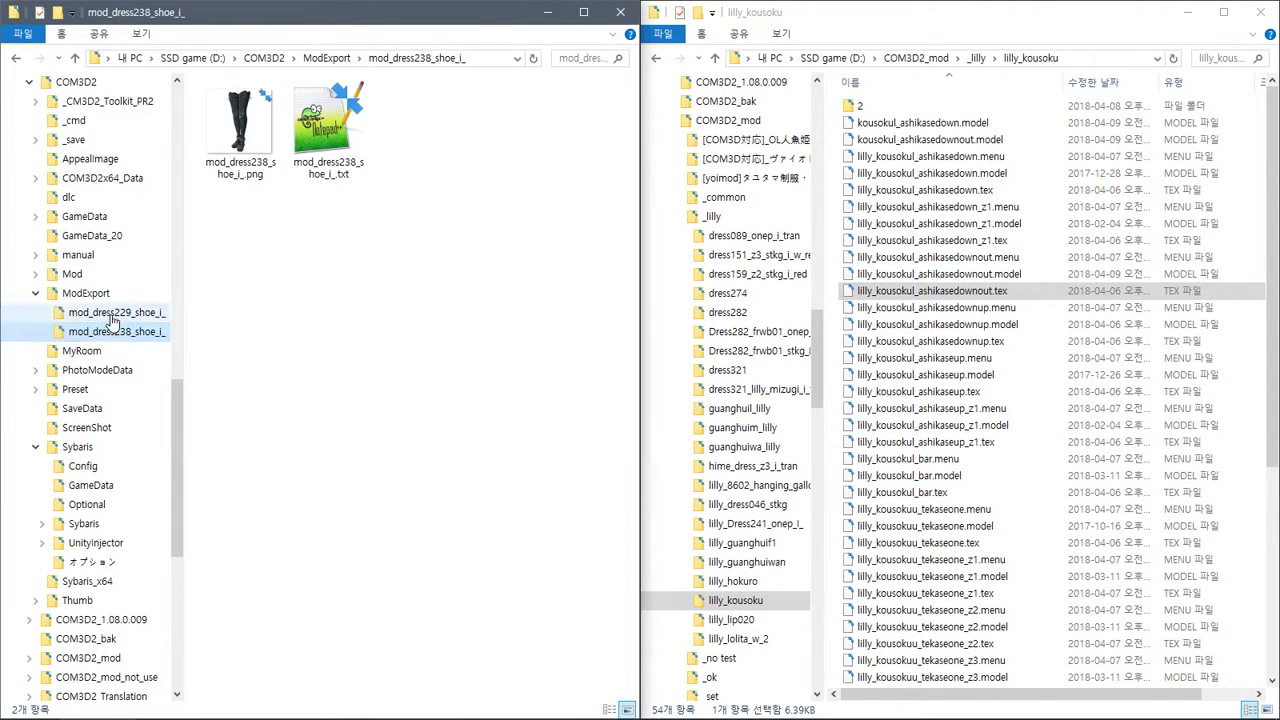
pyautogui.click(106, 314)
pyautogui.click(86, 297)
pyautogui.moveTo(351, 300); pyautogui.dragTo(327, 110)
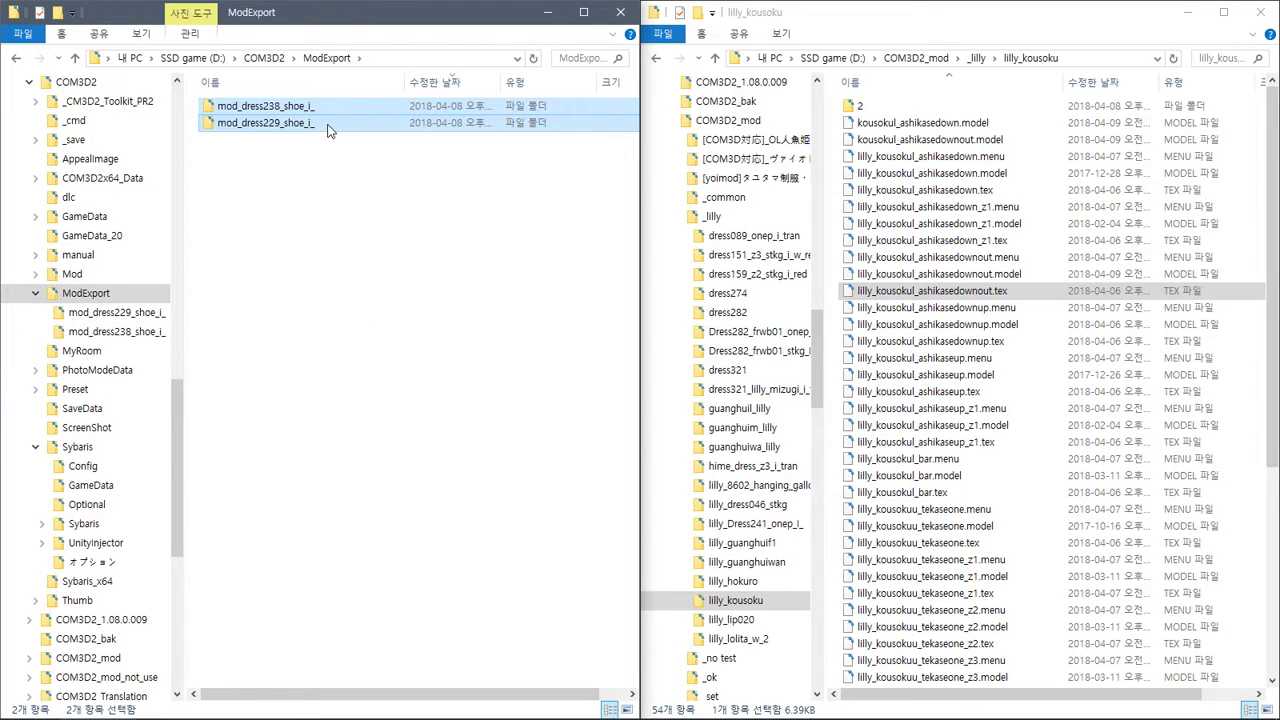
pyautogui.rightClick(327, 125)
pyautogui.press('d')
# Convert lilly_kousokul_ashikasedownout.tex to PNG with the tex/png converter in the _CM3D2_Toolkit_PR2 folder
pyautogui.click(108, 101)
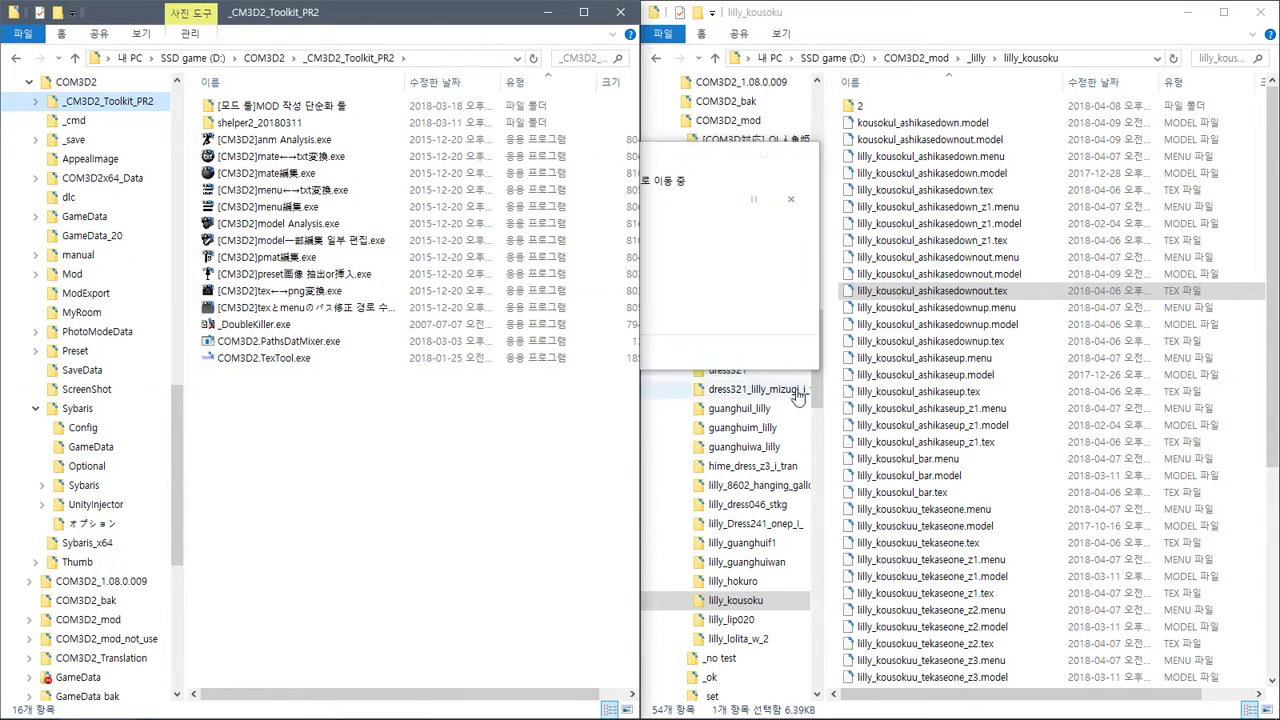
pyautogui.moveTo(937, 292); pyautogui.dragTo(457, 290)
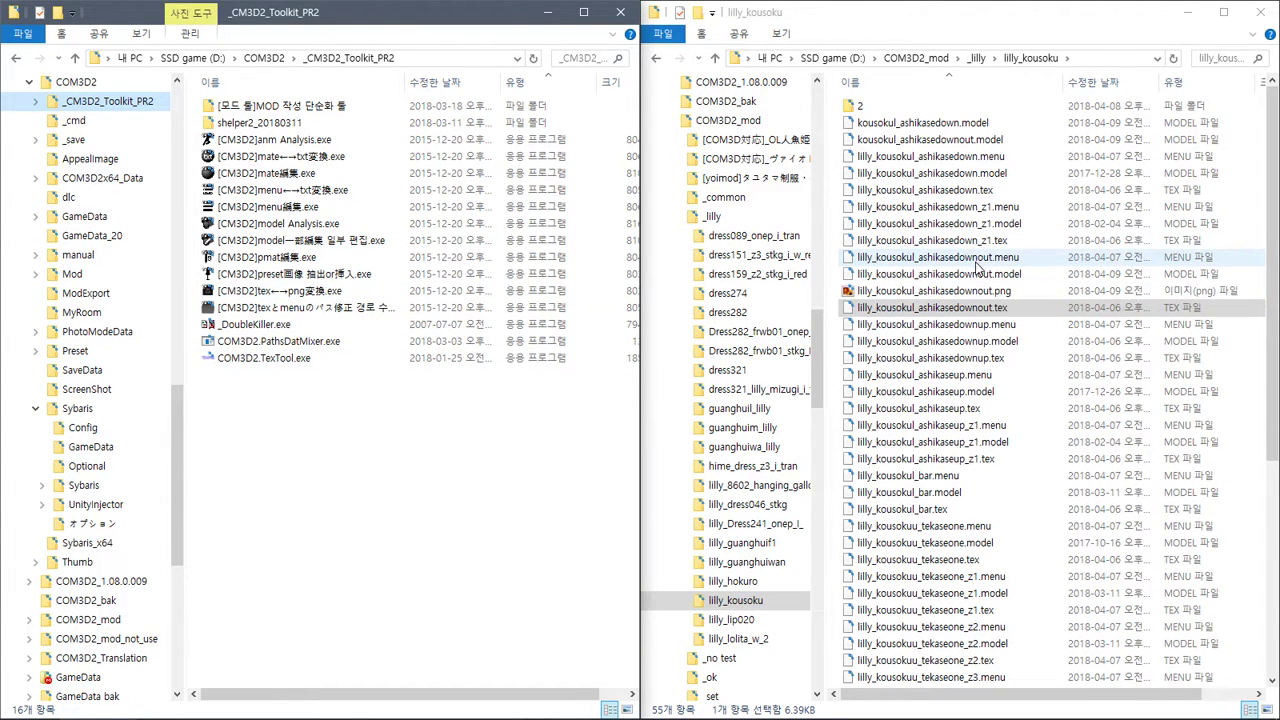
# Load lilly_kousokul_ashikasedownout.menu into the CM3D2 menu editor and set its icons entry to lilly_kousokul_ashikasedownout.tex
pyautogui.moveTo(977, 262); pyautogui.dragTo(440, 206)
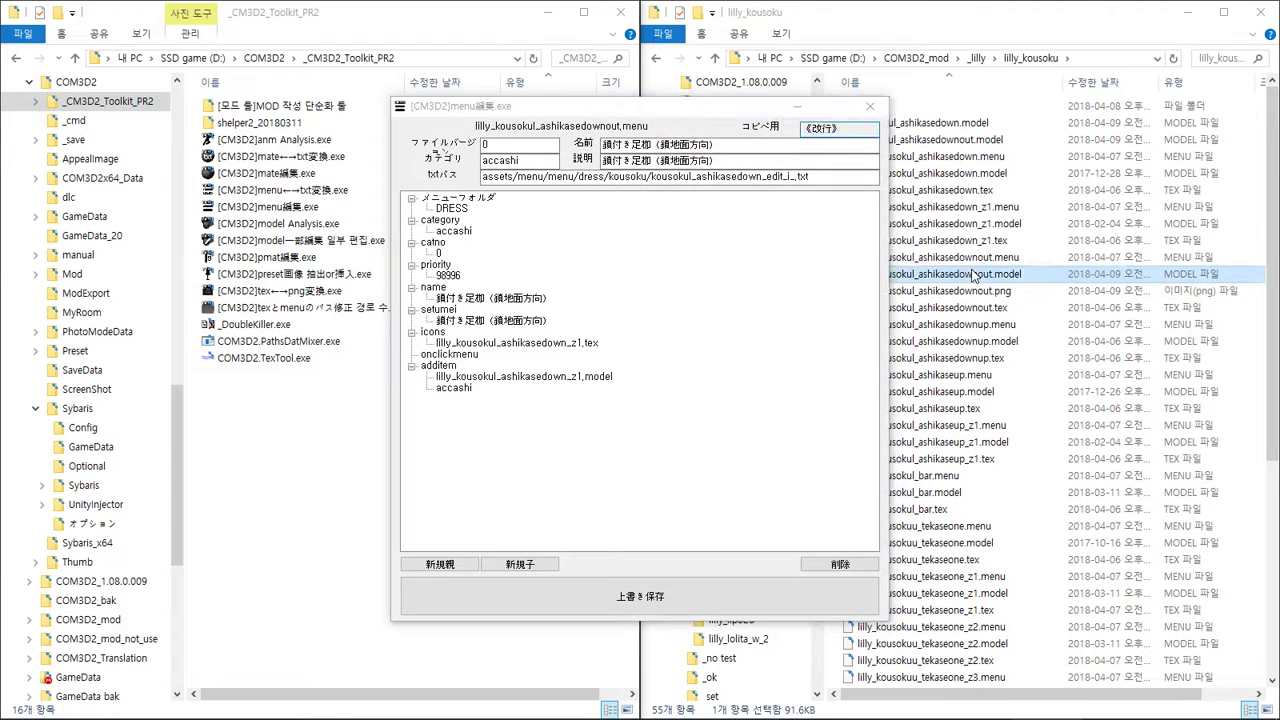
pyautogui.click(973, 275)
pyautogui.hotkey('ctrl', 'c')
pyautogui.click(580, 343)
pyautogui.click(581, 343)
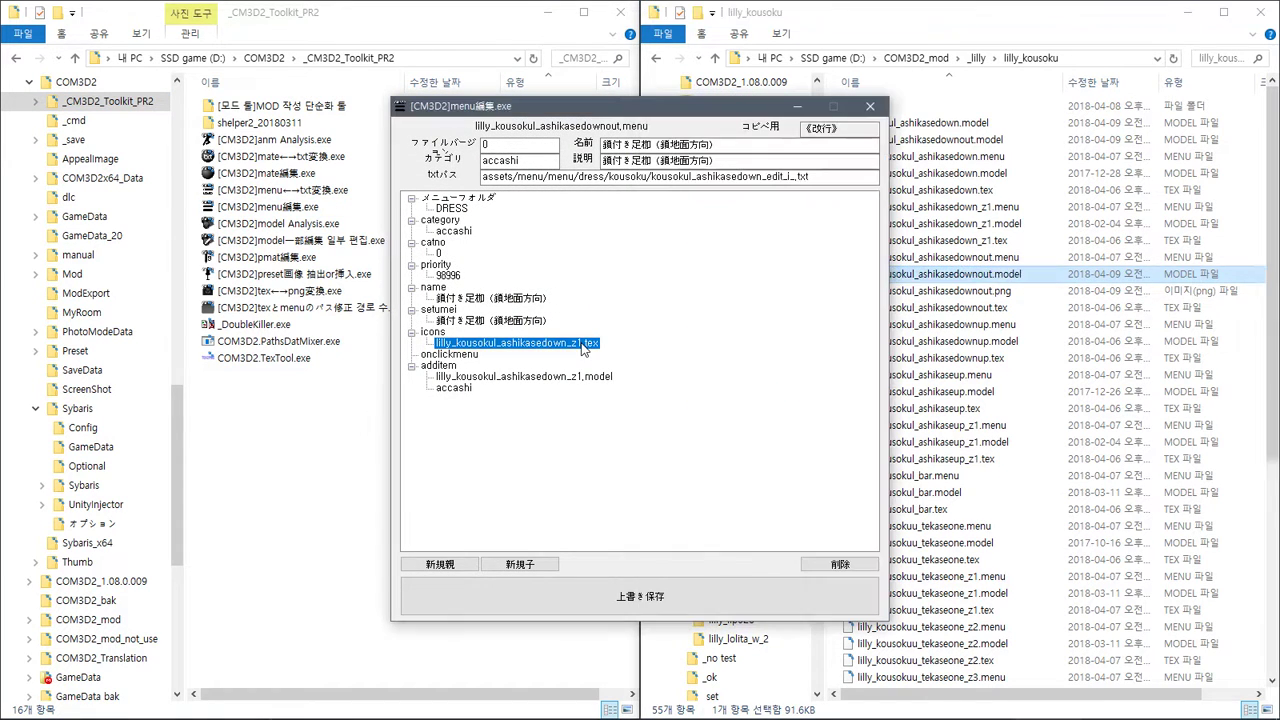
pyautogui.moveTo(580, 343); pyautogui.dragTo(305, 341)
pyautogui.hotkey('ctrl', 'v')
# Set the additem model to lilly_kousokul_ashikasedownout.model, overwrite the menu file and close the menu editor
pyautogui.doubleClick(553, 382)
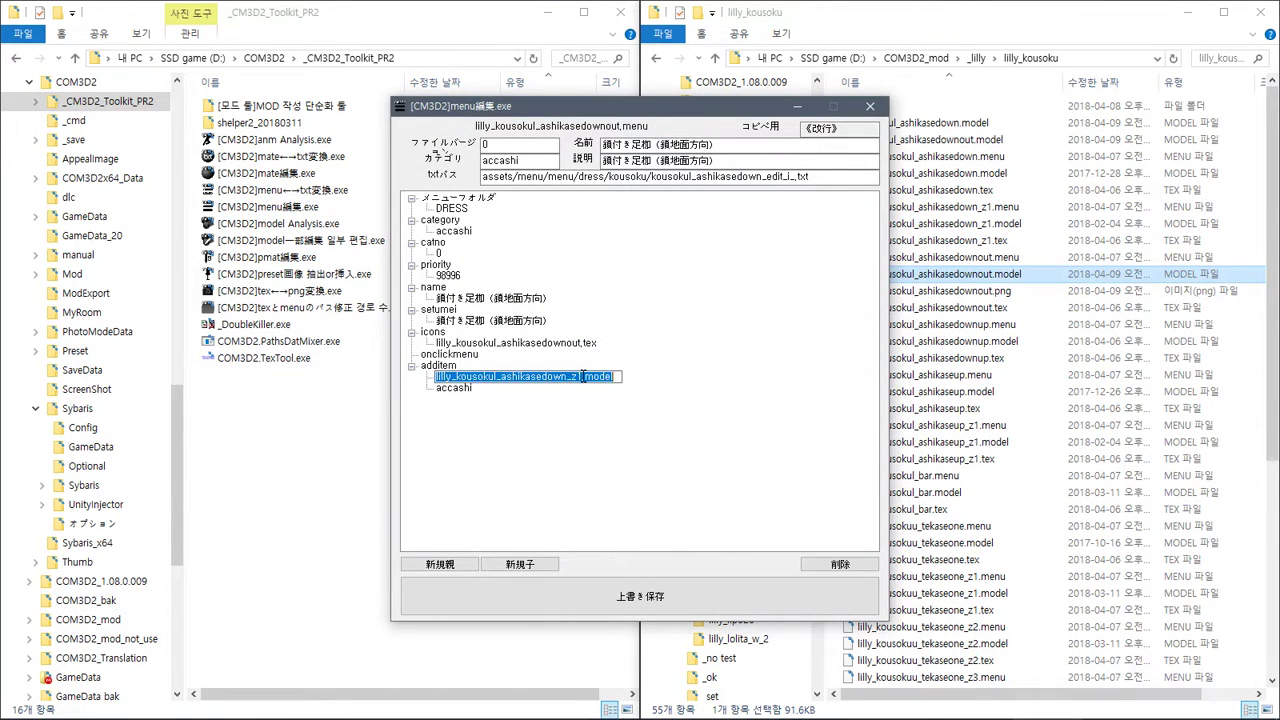
pyautogui.hotkey('ctrl', 'v')
pyautogui.press('Return')
pyautogui.click(623, 592)
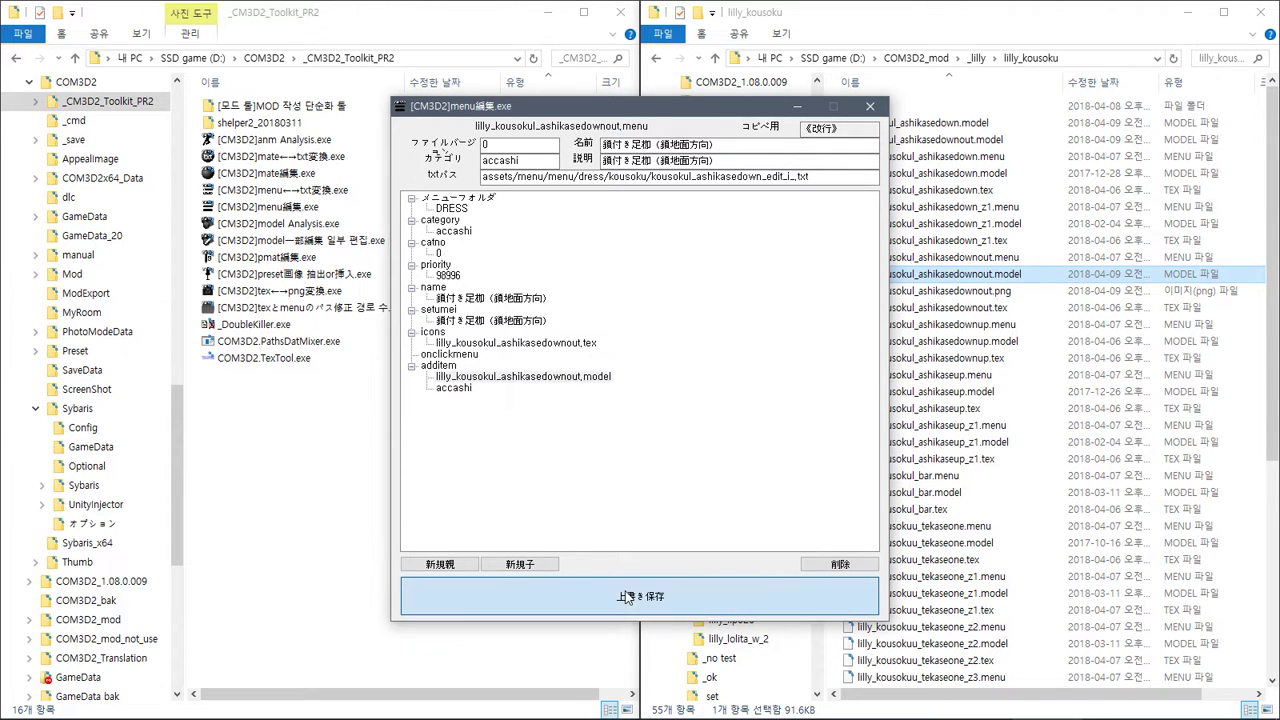
pyautogui.click(729, 416)
pyautogui.click(881, 108)
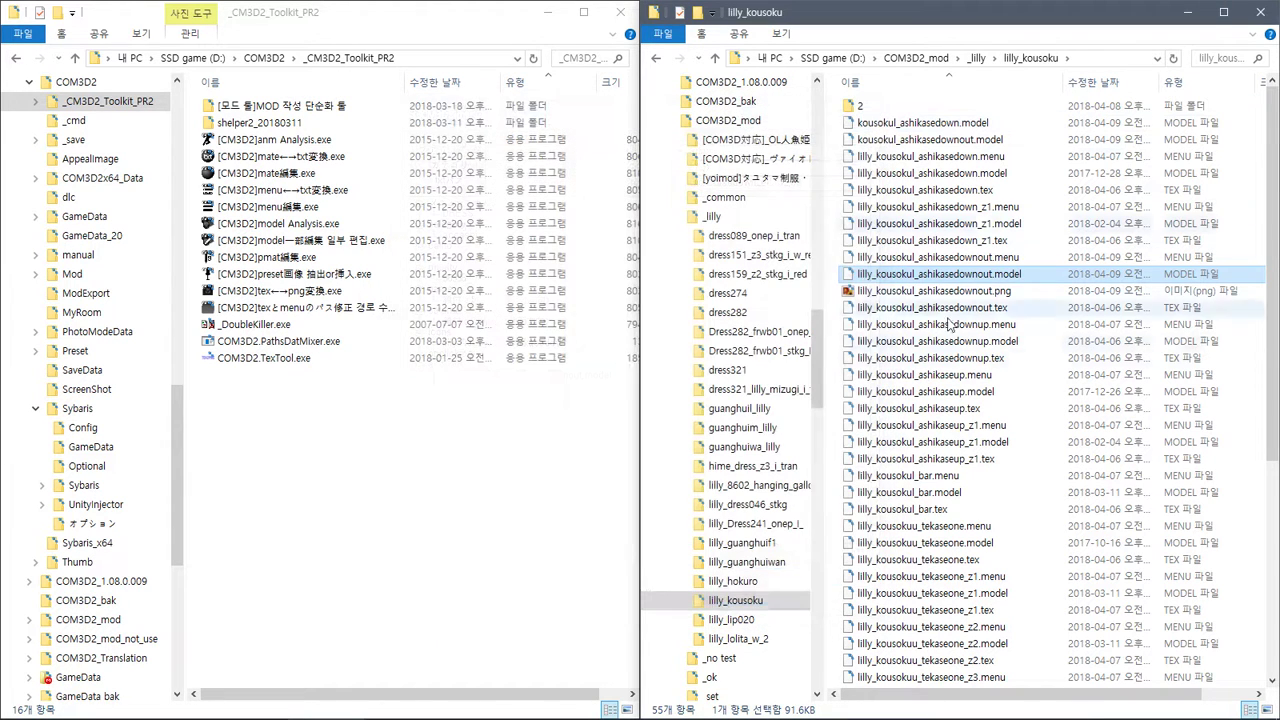
pyautogui.click(886, 290)
pyautogui.rightClick(886, 290)
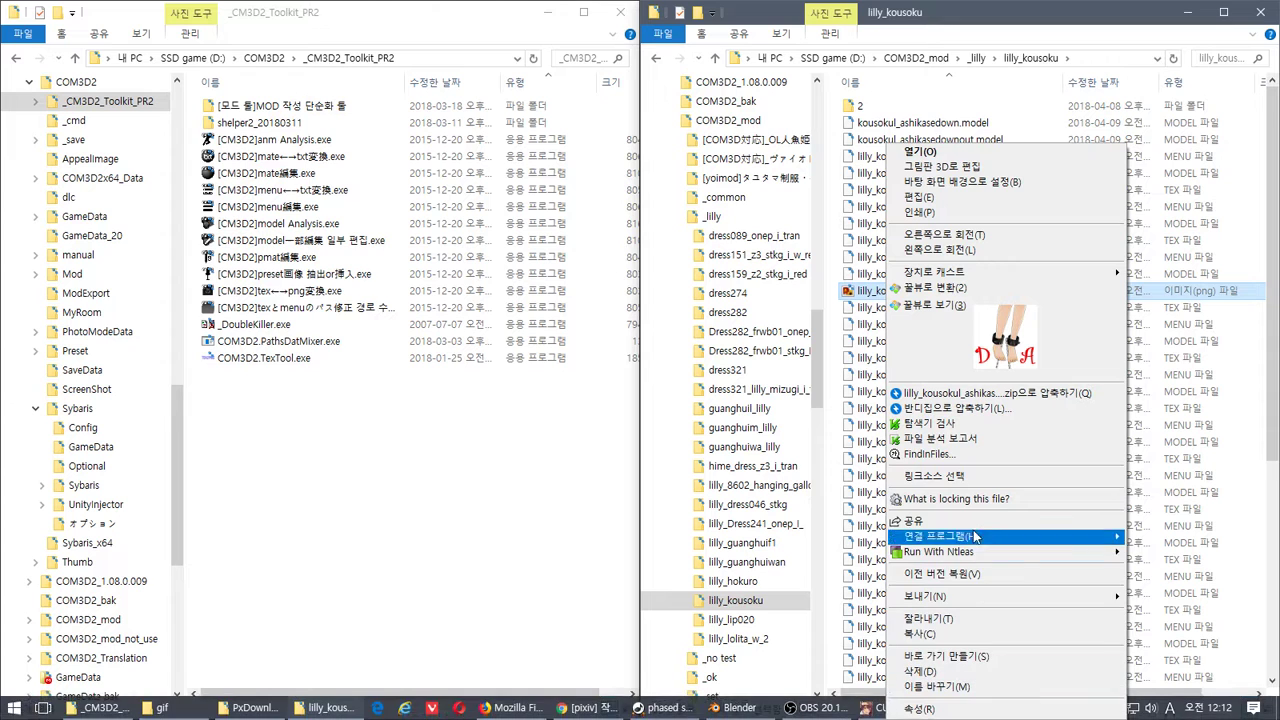
pyautogui.click(469, 463)
# In Blender, render an 80 px CM3D2 menu icon of the cuffs with the current material and enlarge the image area to inspect it
pyautogui.hotkey('alt', 'Tab')
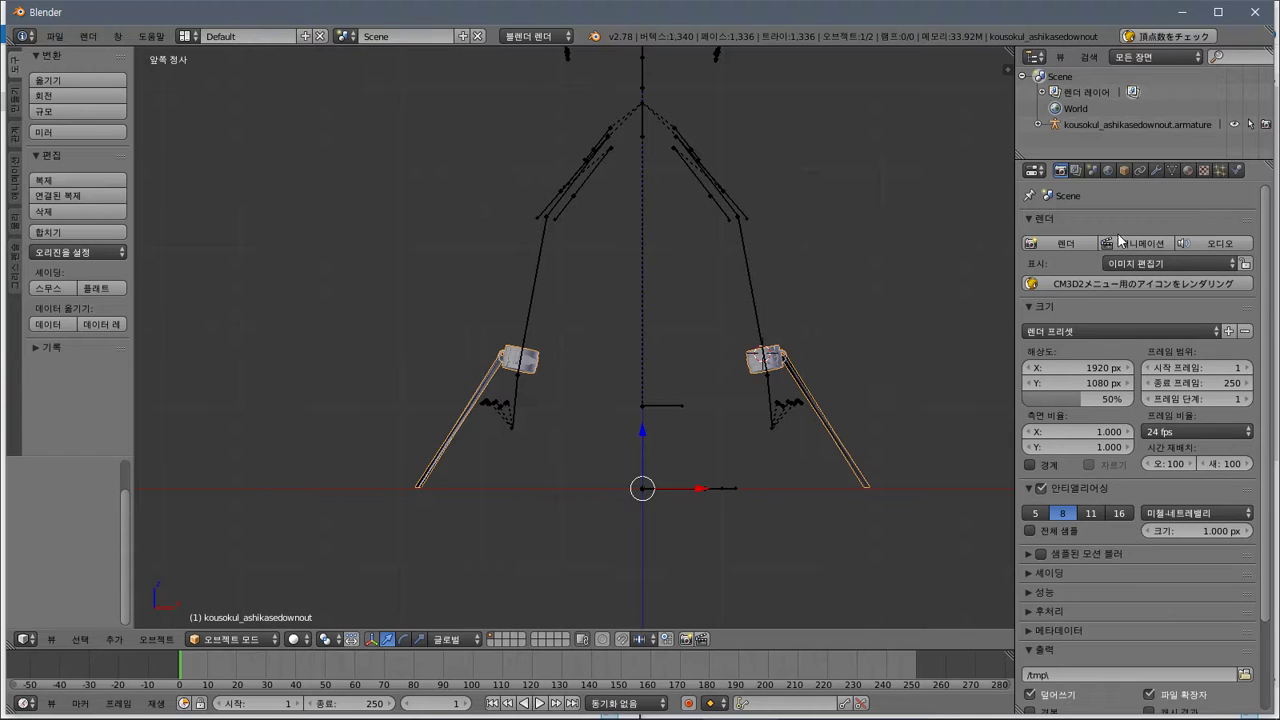
pyautogui.click(1101, 286)
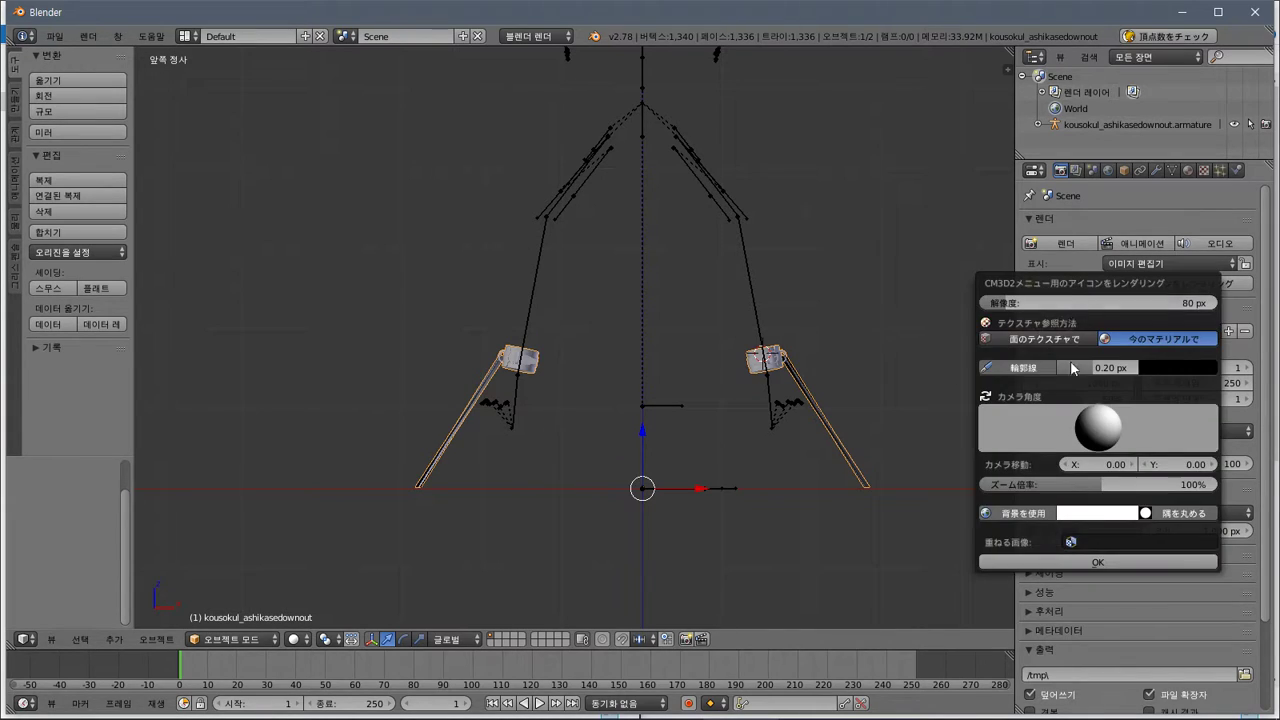
pyautogui.click(1120, 563)
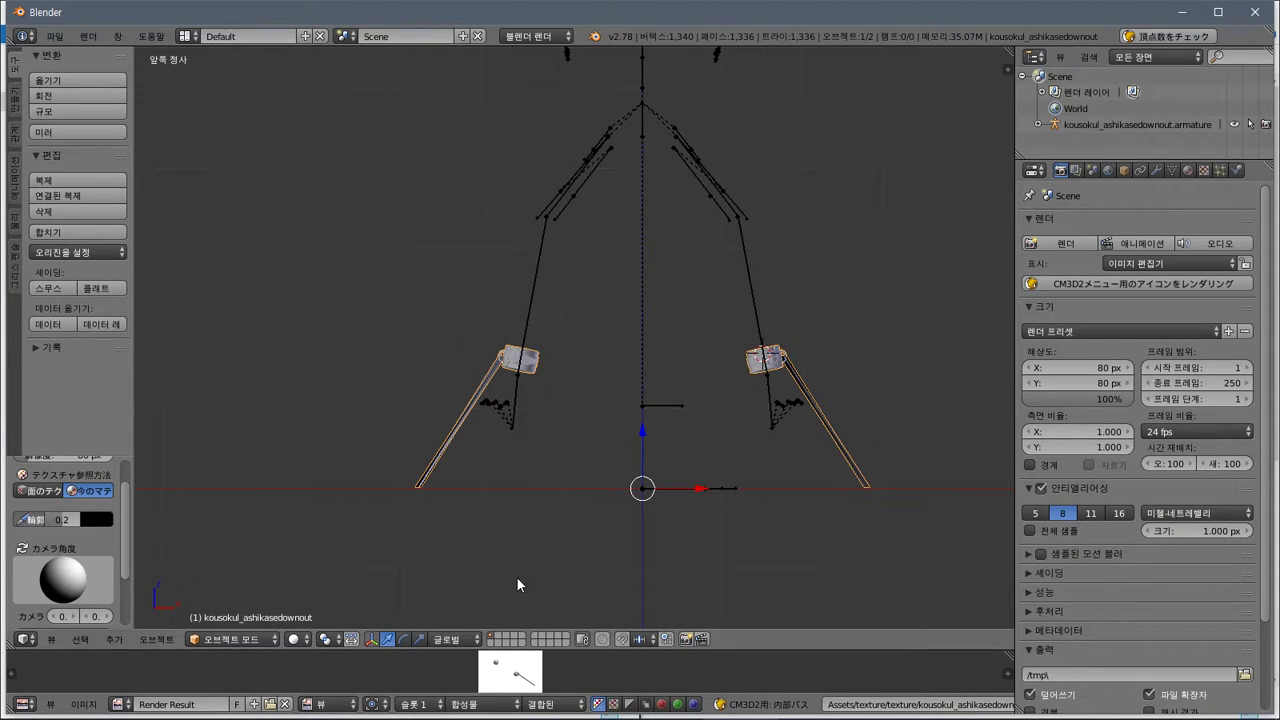
pyautogui.moveTo(521, 628); pyautogui.dragTo(518, 580)
pyautogui.scroll(6, 520, 635)
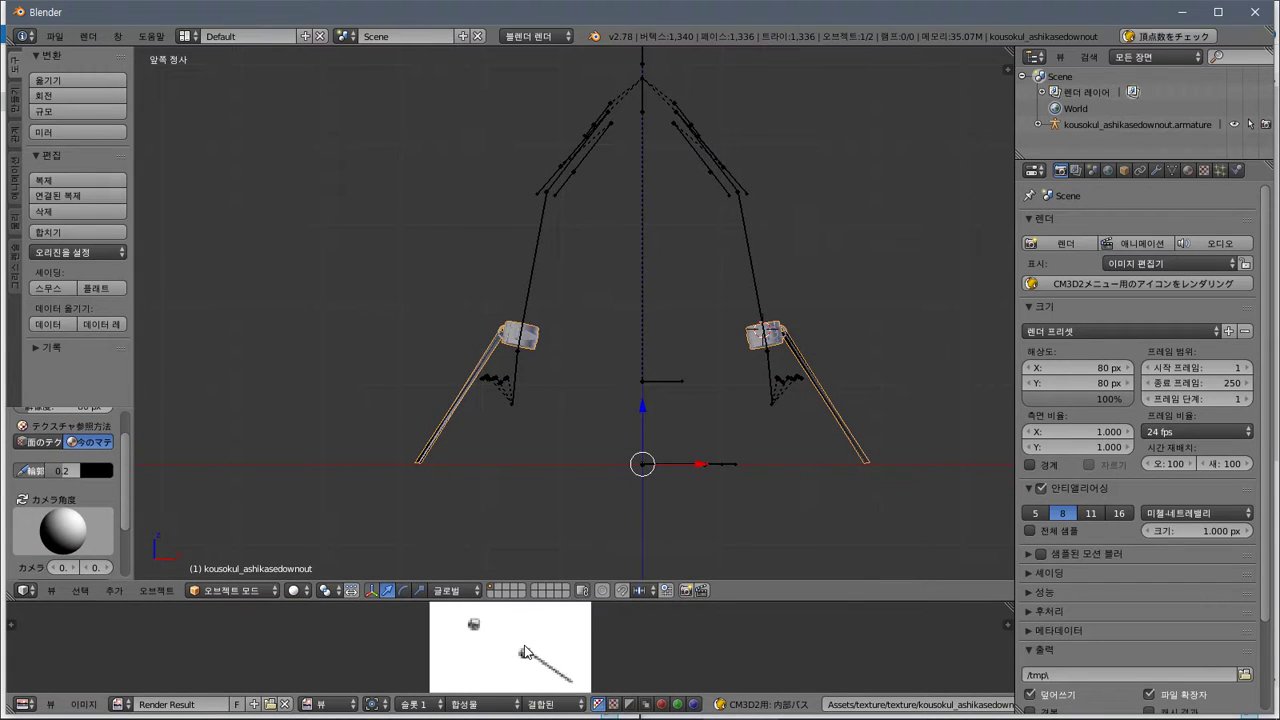
pyautogui.scroll(-3, 524, 645)
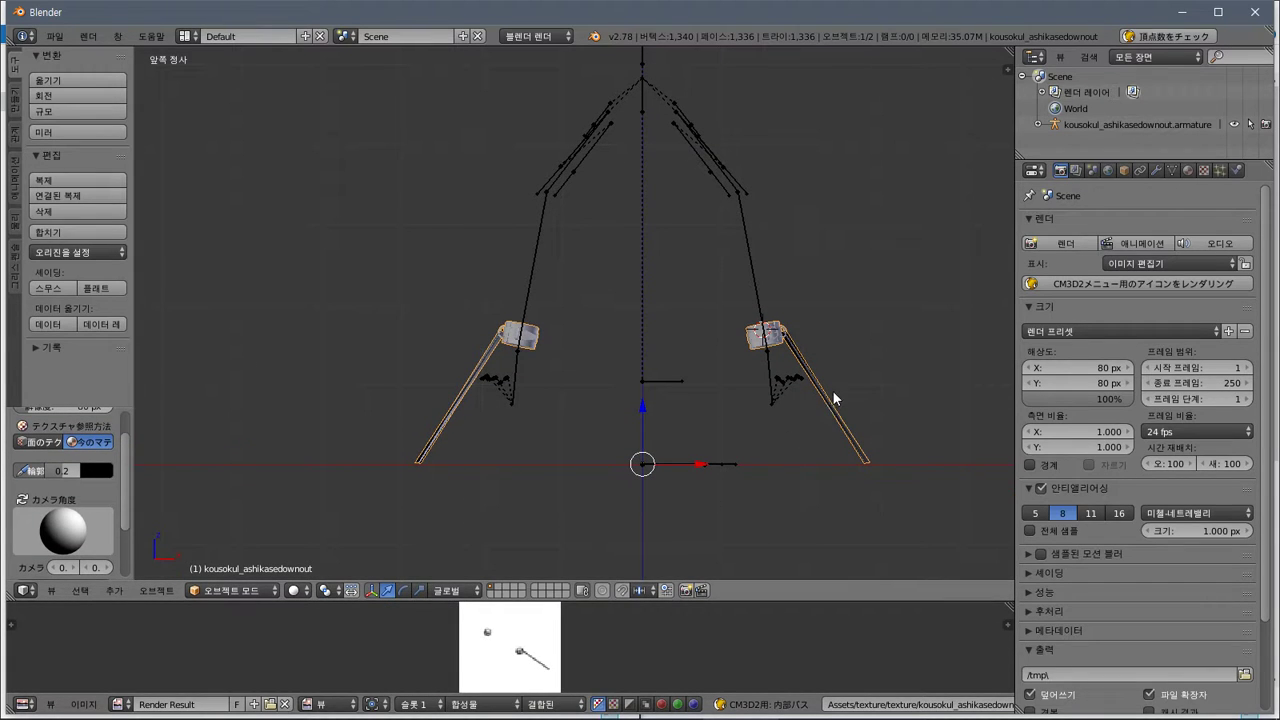
# Select the cuffs' armature and switch it to Pose Mode
pyautogui.click(235, 590)
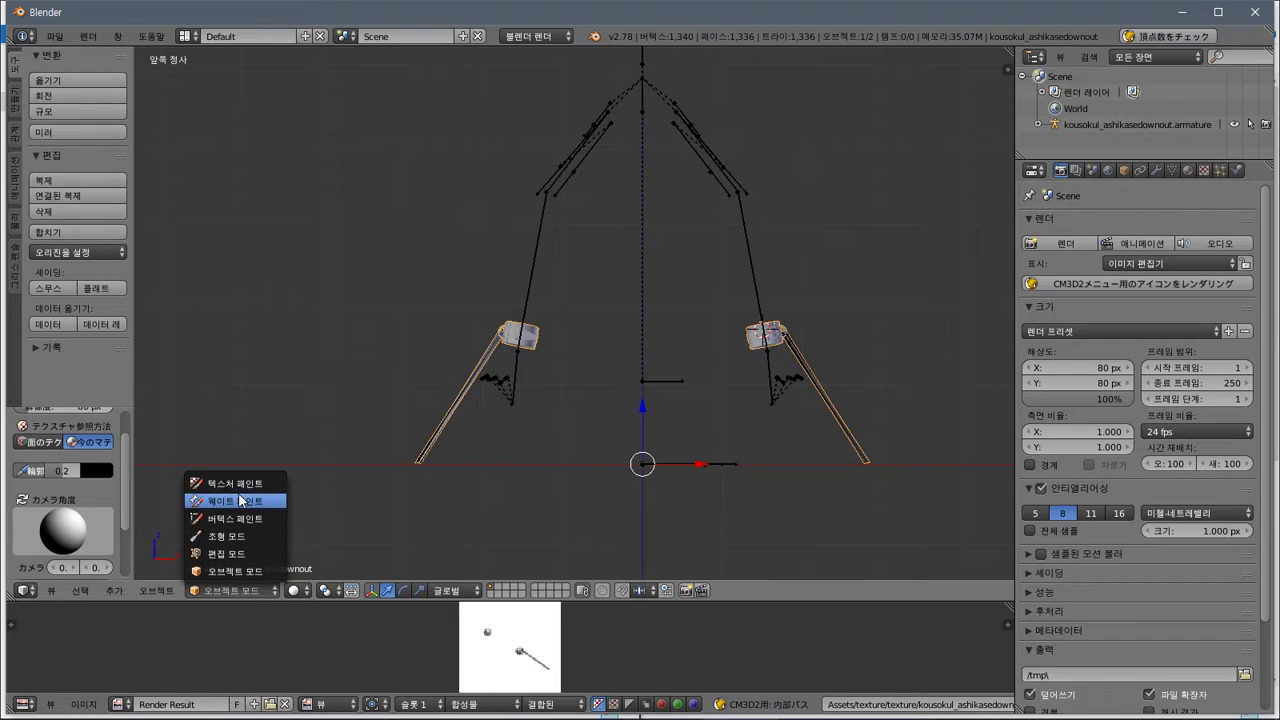
pyautogui.rightClick(749, 287)
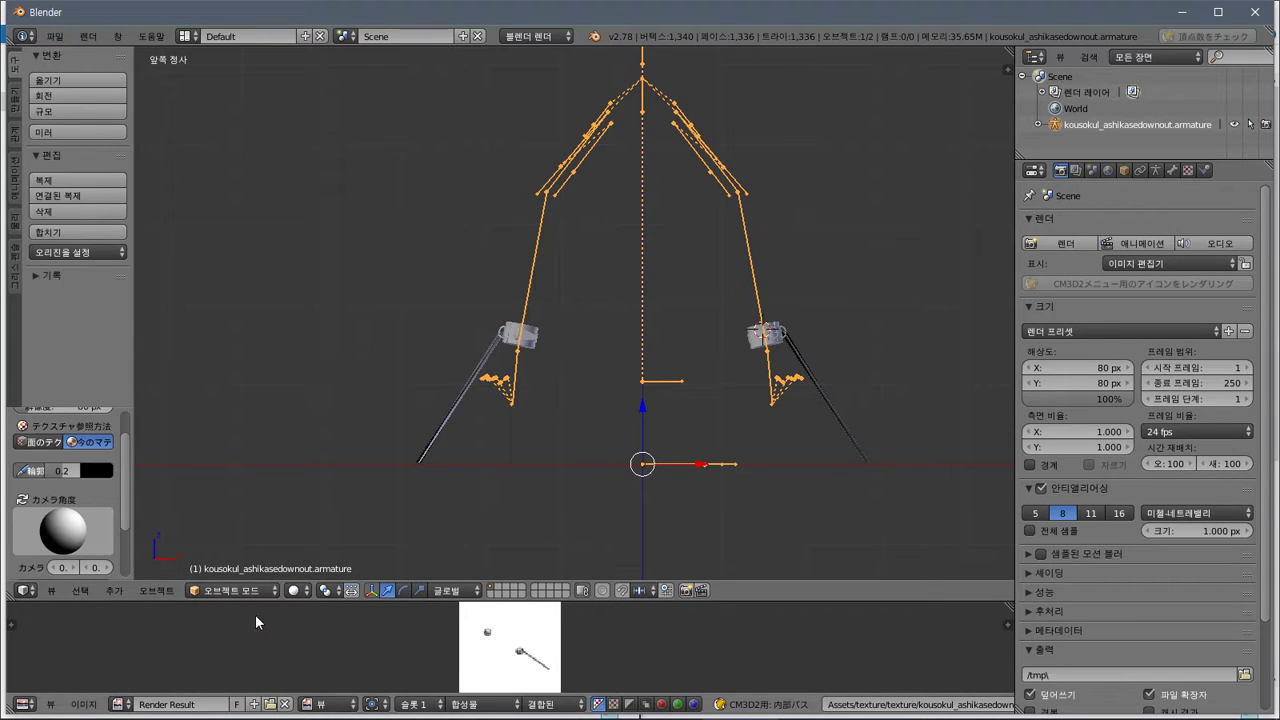
pyautogui.click(239, 590)
pyautogui.click(226, 536)
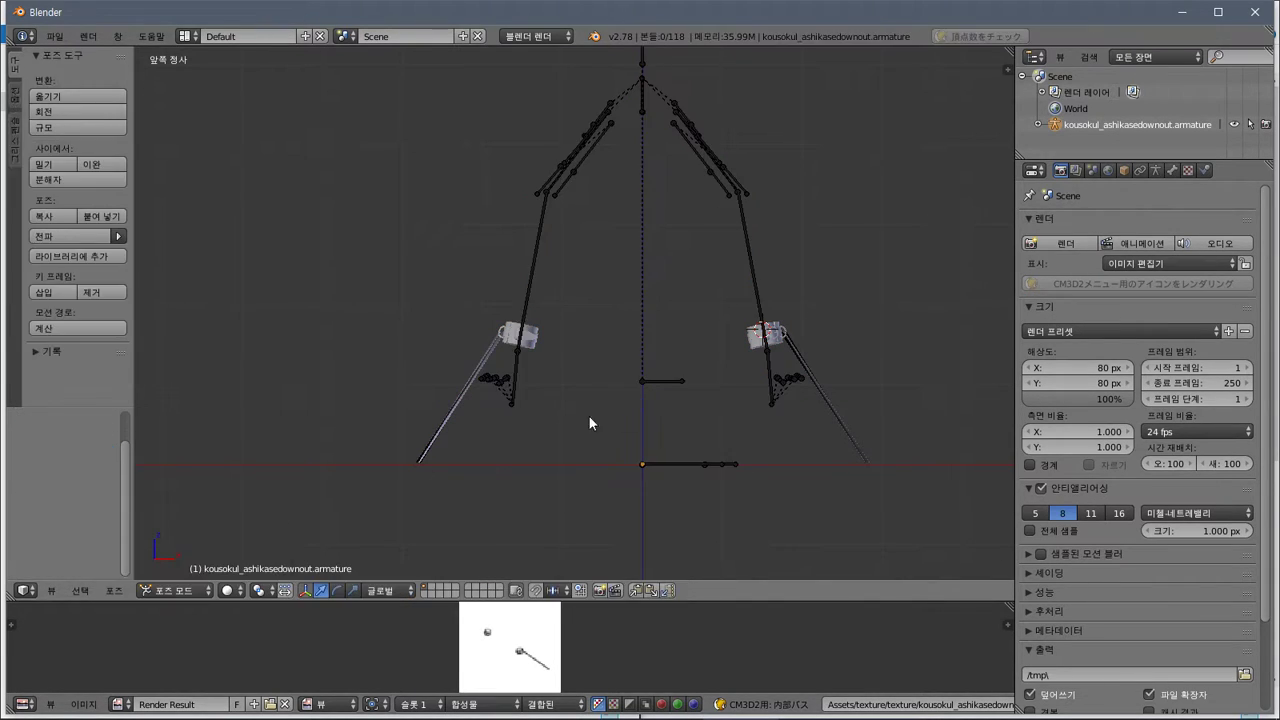
pyautogui.rightClick(768, 366)
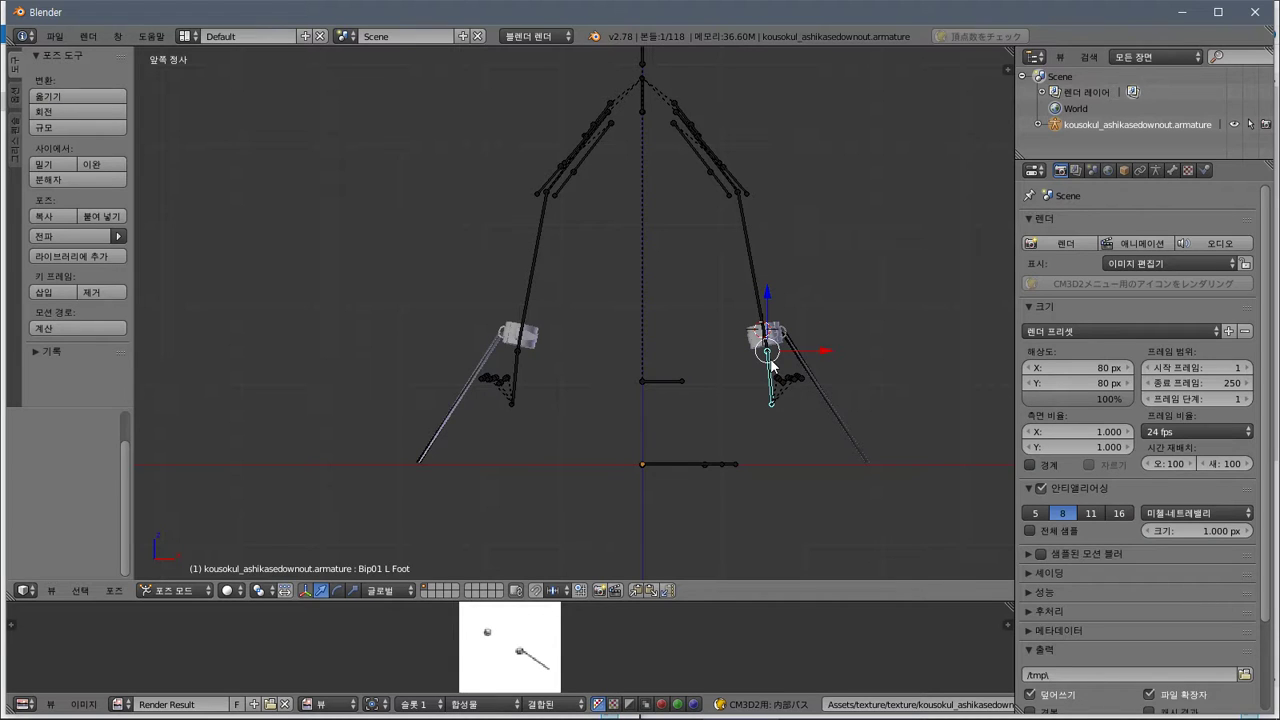
pyautogui.moveTo(815, 353); pyautogui.dragTo(875, 364)
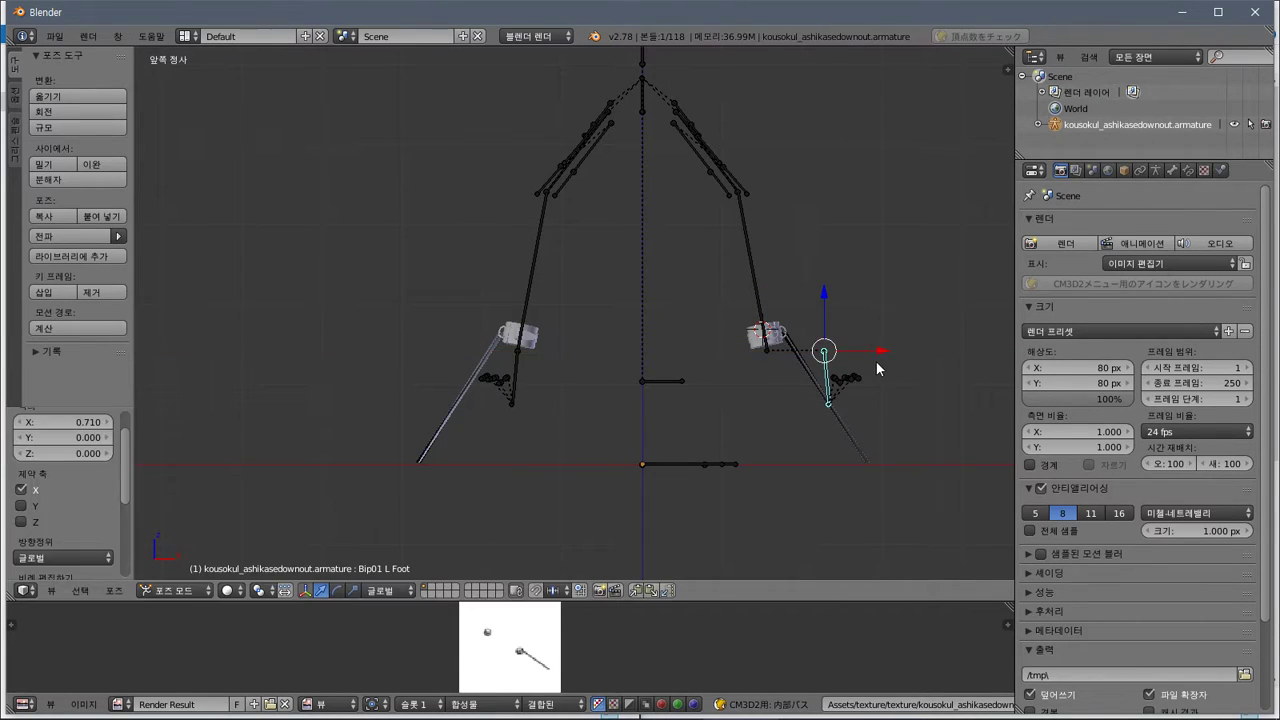
pyautogui.hotkey('ctrl', 'z')
# Bring the two cuffs closer by moving the left calf bone about -1.12 and the right calf bone about 1.07 along X, and deselect all bones
pyautogui.rightClick(755, 287)
pyautogui.moveTo(797, 195); pyautogui.dragTo(705, 190)
pyautogui.rightClick(540, 230)
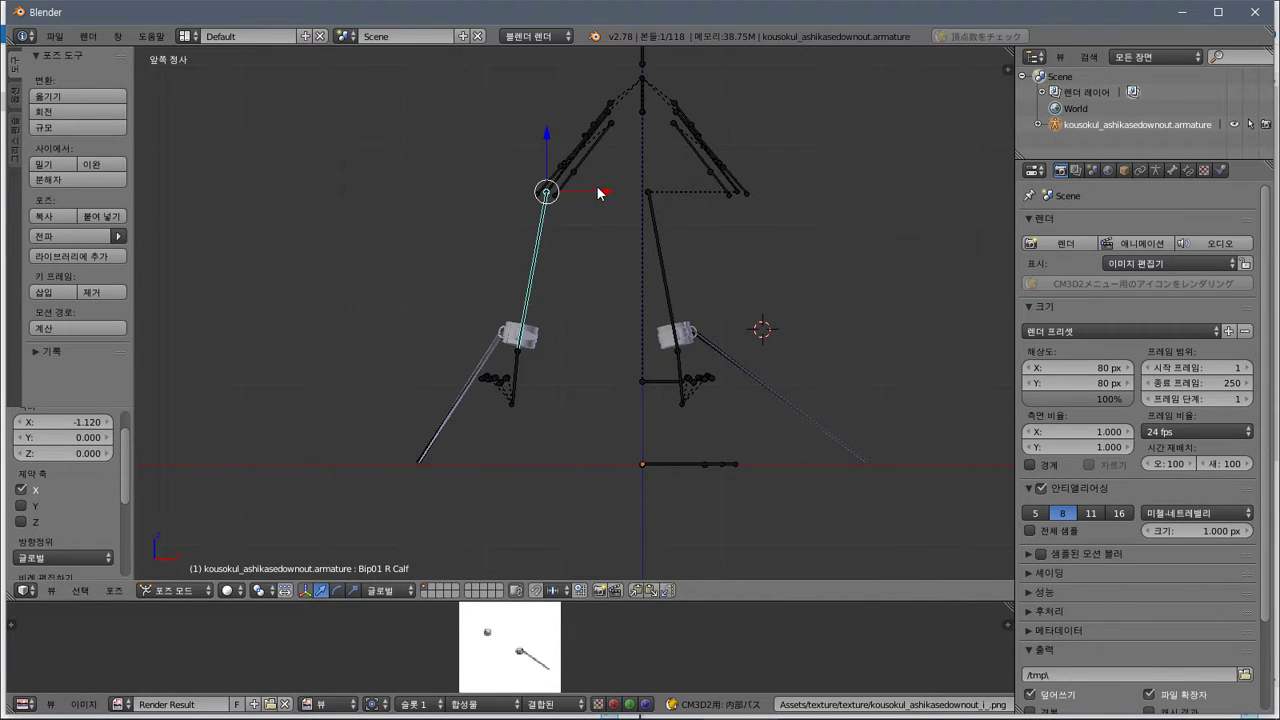
pyautogui.moveTo(598, 193); pyautogui.dragTo(693, 205)
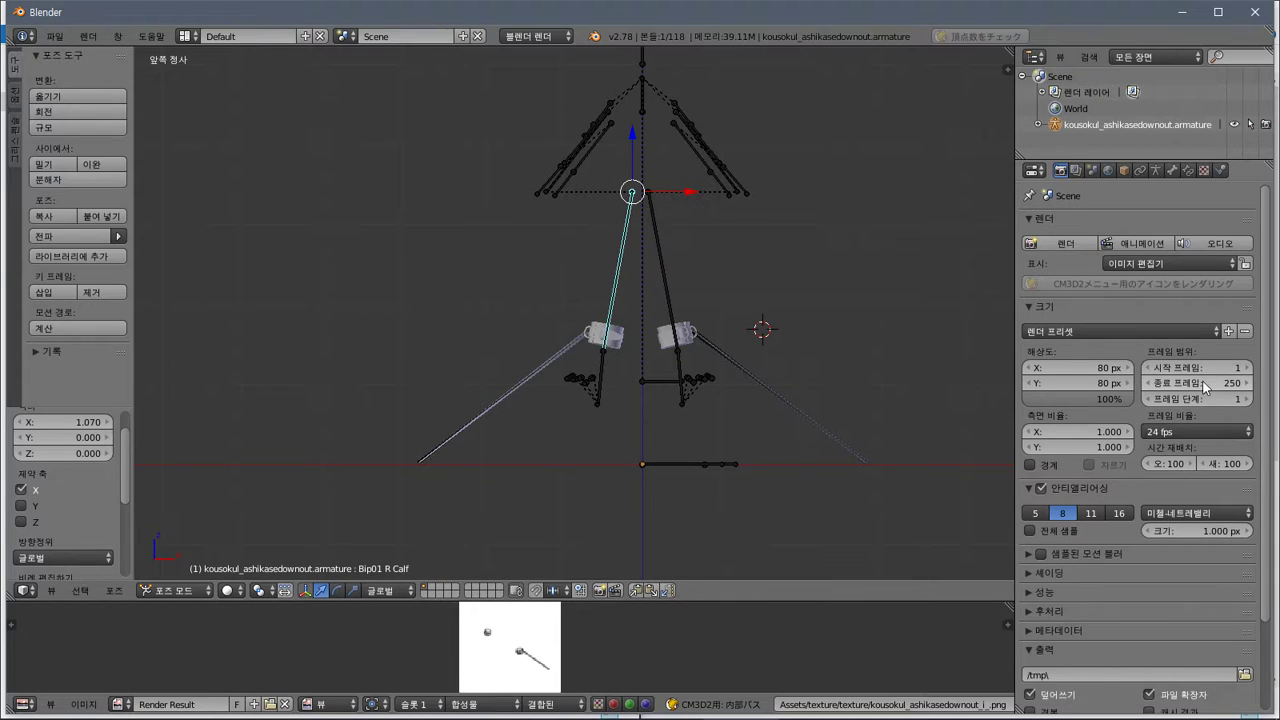
pyautogui.rightClick(652, 221)
pyautogui.press('a')
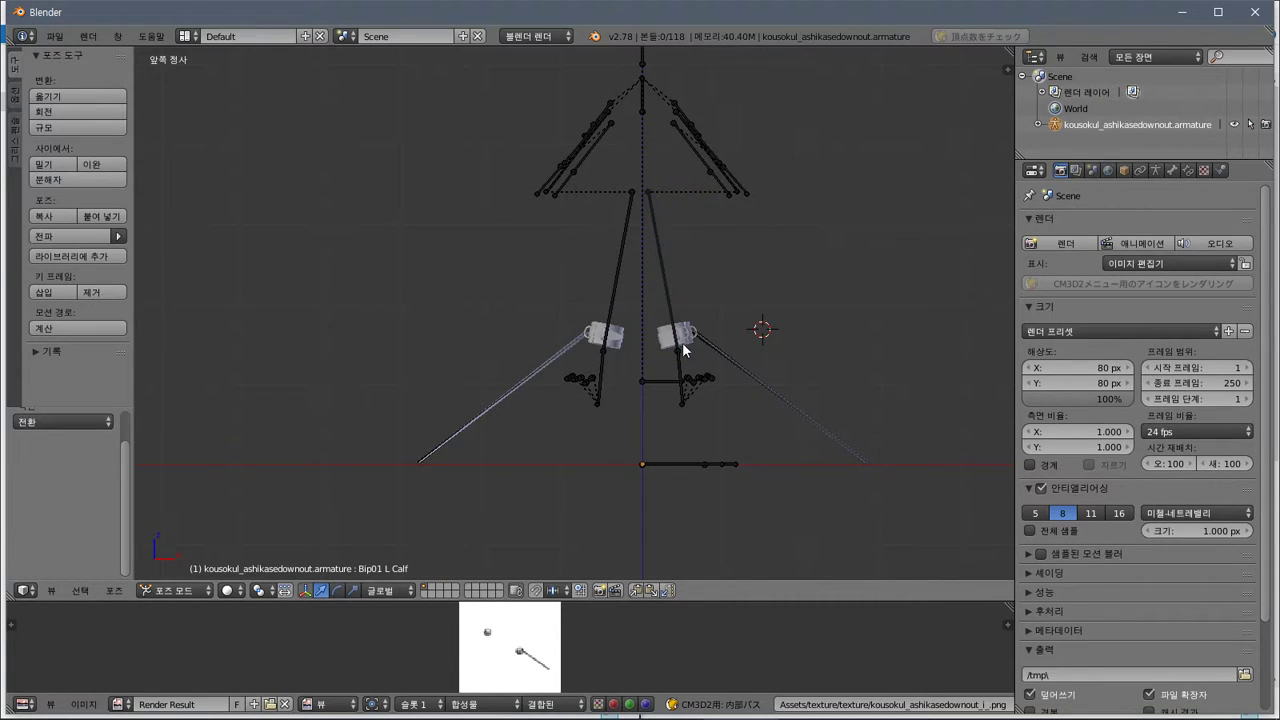
# Return the posed armature to Object Mode and select the kousokul_ashikasedownout cuff mesh
pyautogui.press('Tab')
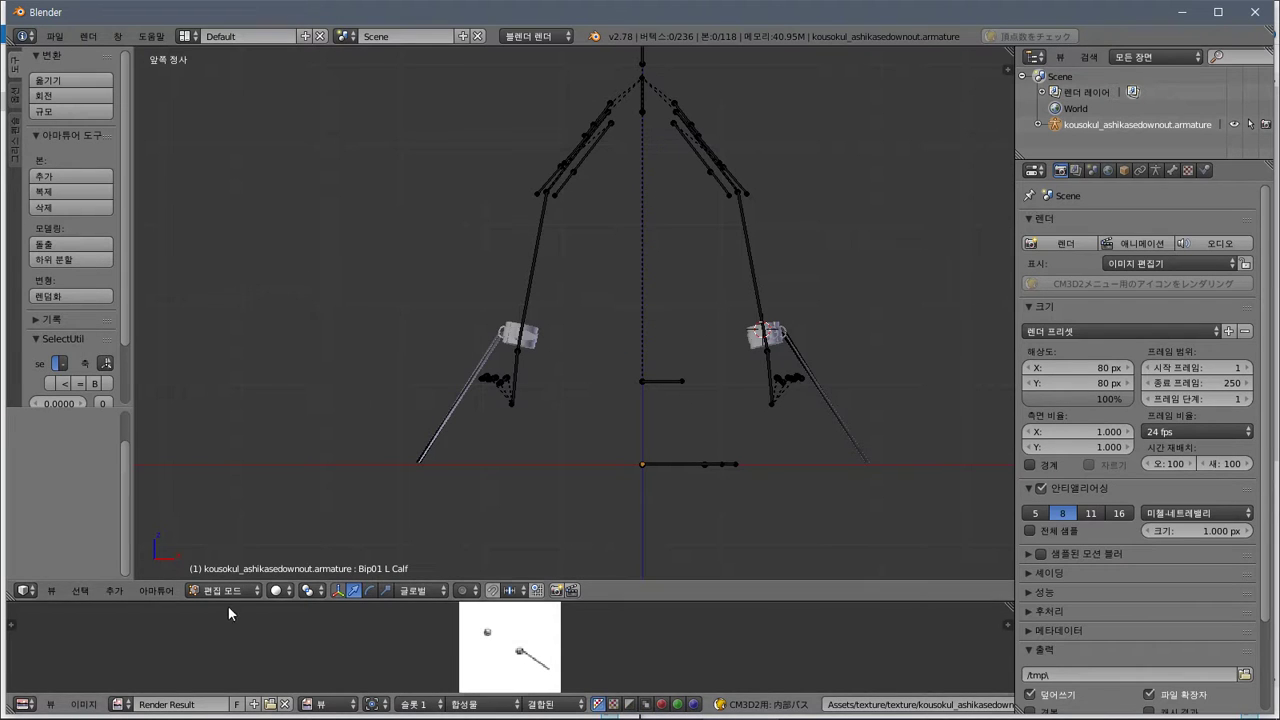
pyautogui.rightClick(534, 297)
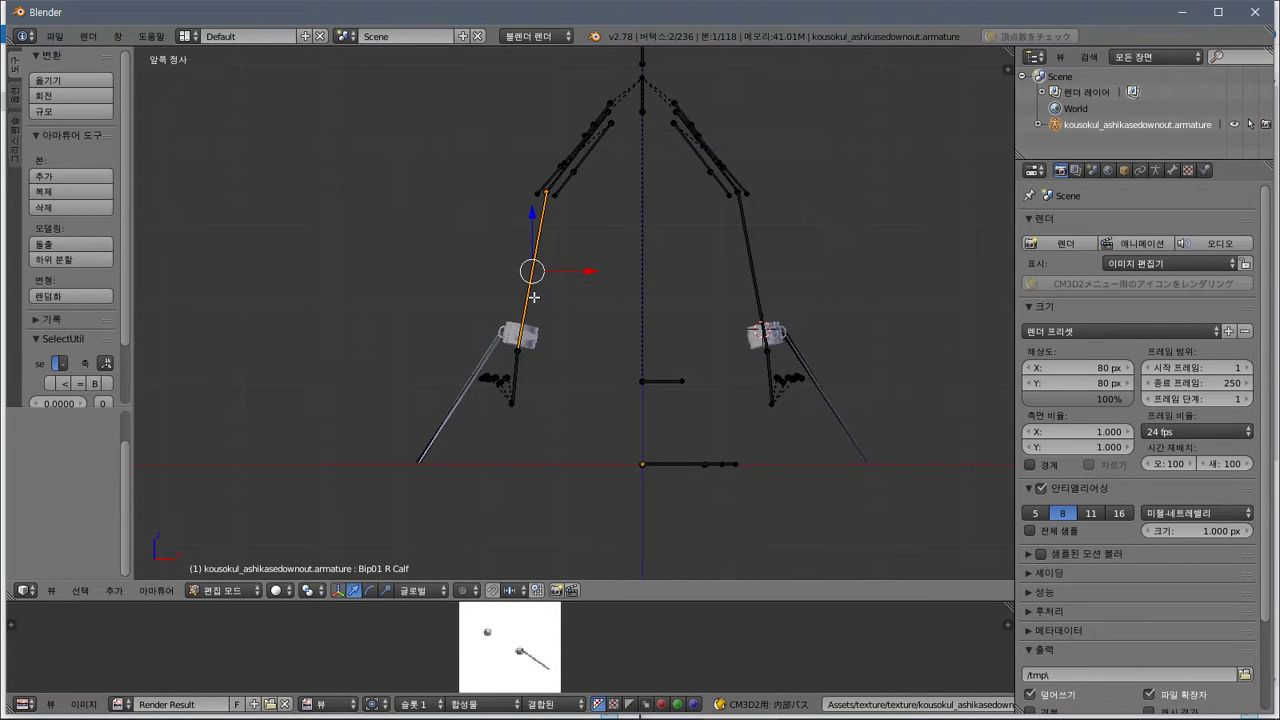
pyautogui.click(222, 590)
pyautogui.click(225, 569)
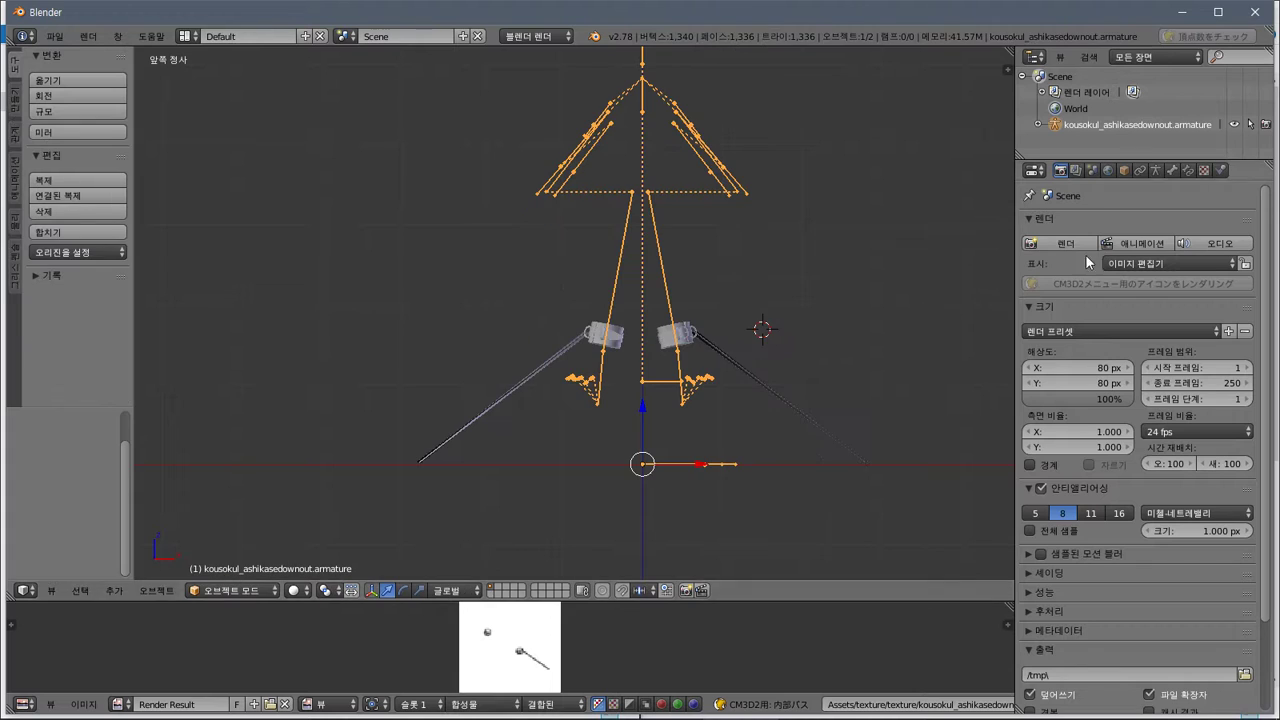
pyautogui.rightClick(671, 343)
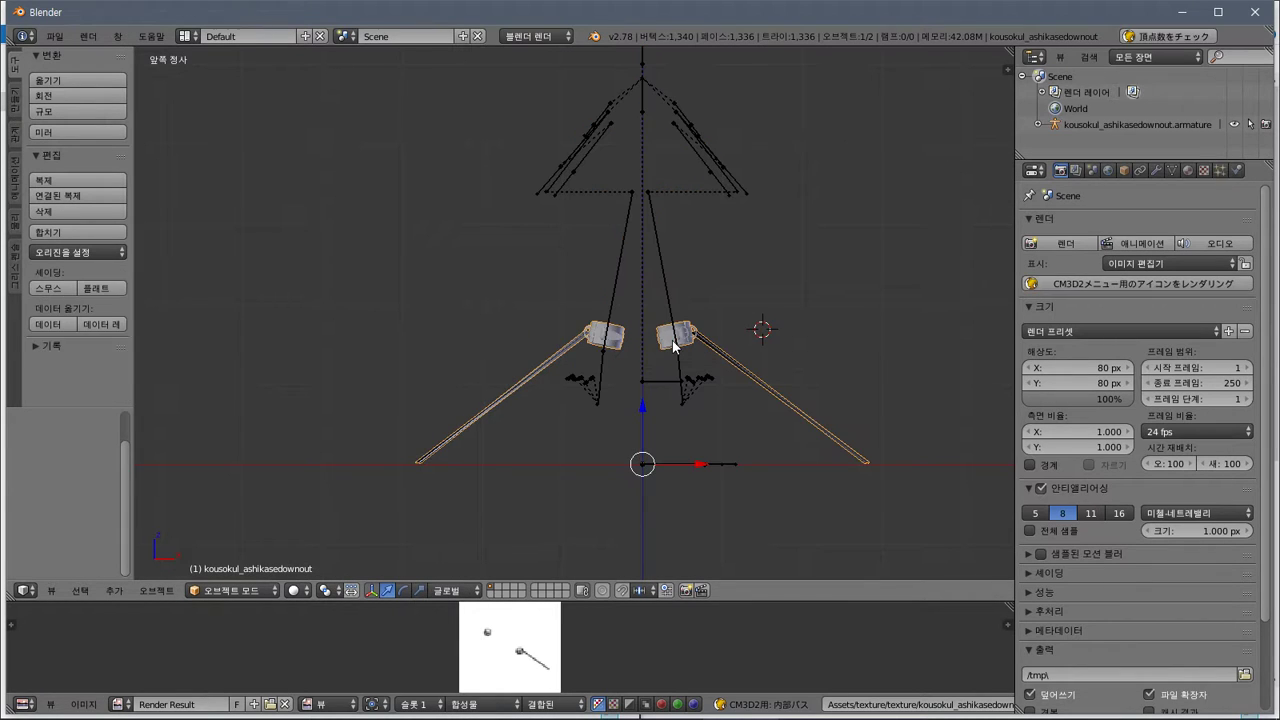
# Render an 80 px CM3D2 menu icon of the posed cuffs at 100% zoom and inspect the result
pyautogui.click(1112, 284)
pyautogui.click(1110, 560)
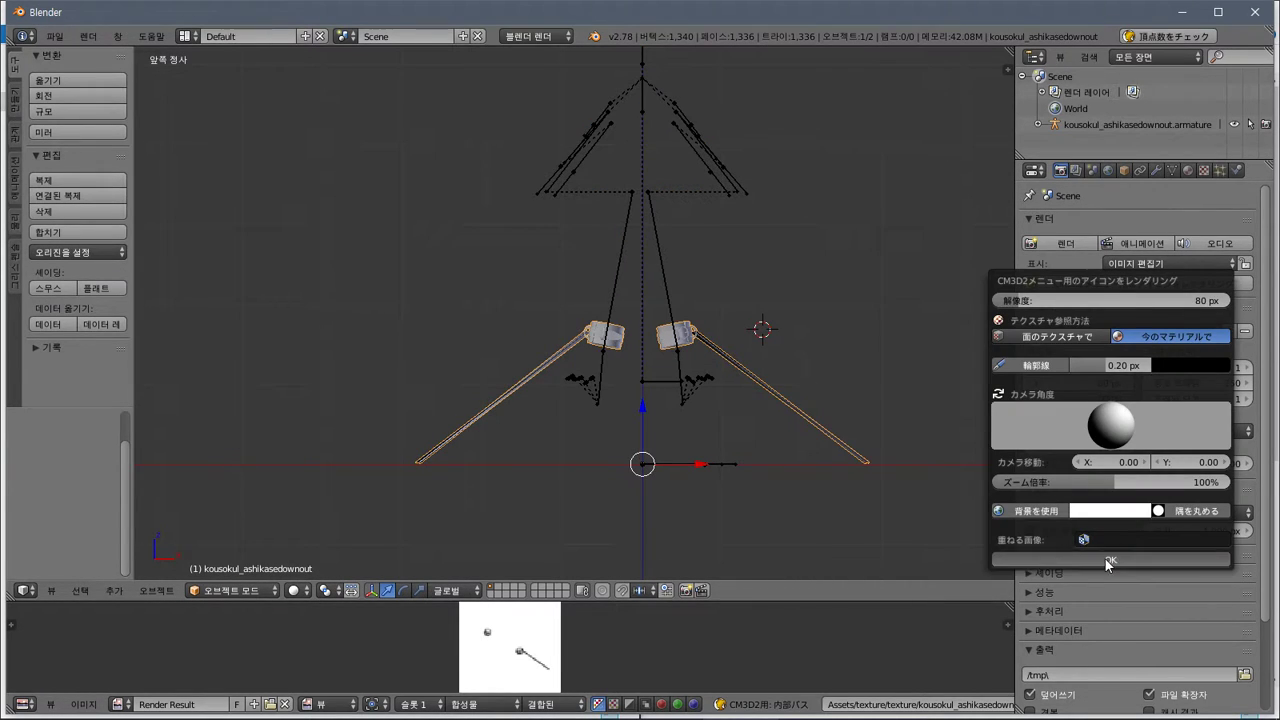
pyautogui.scroll(4, 567, 645)
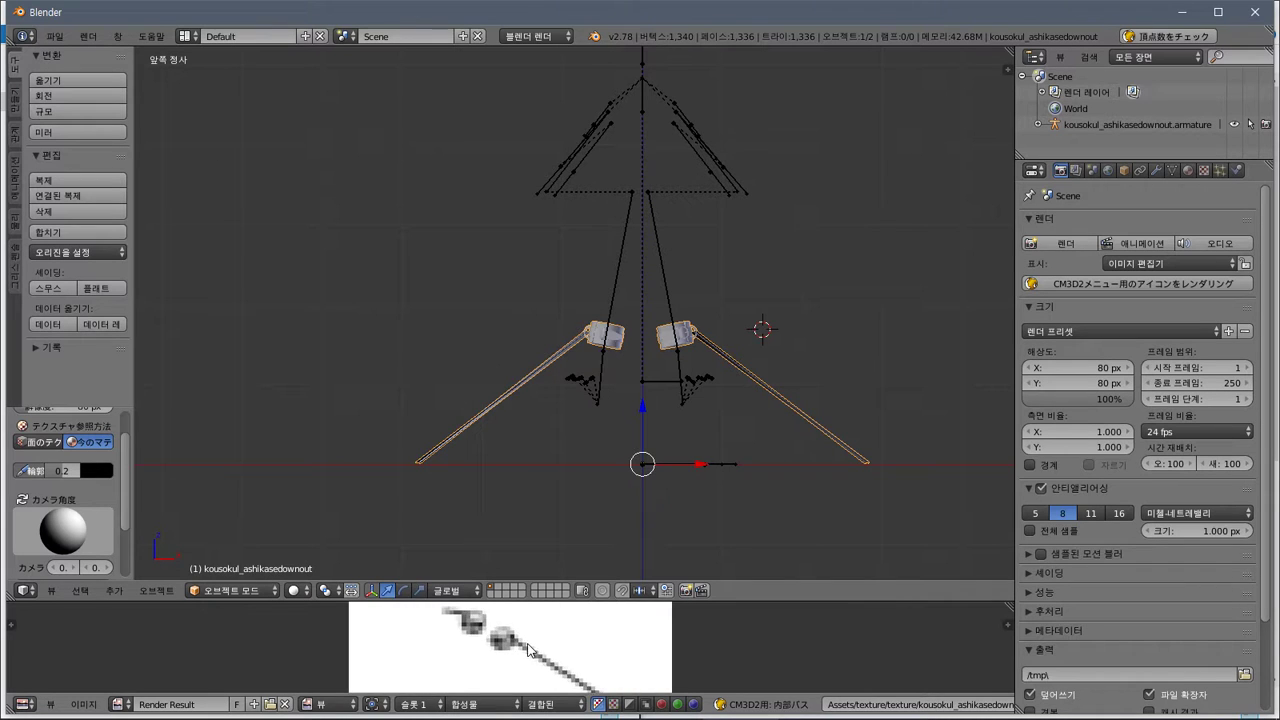
pyautogui.scroll(-4, 567, 645)
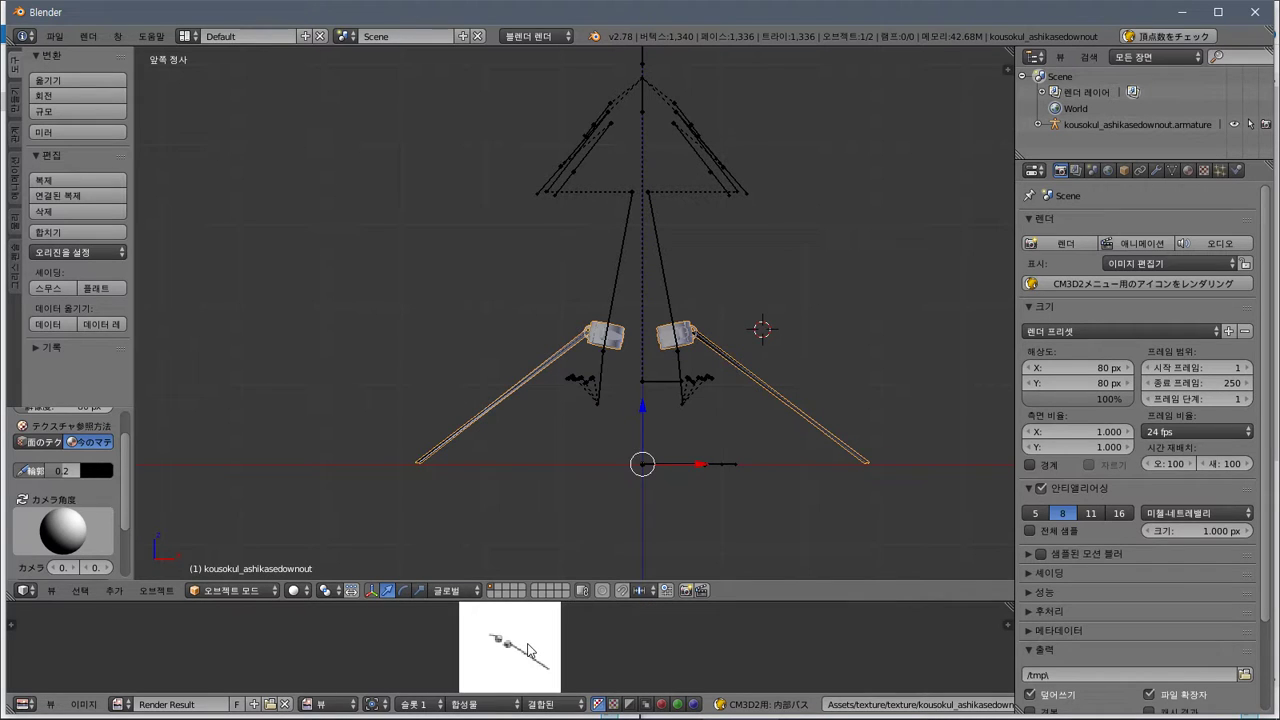
# Render the CM3D2 menu icon again with the zoom factor at 10% and once more at 53%
pyautogui.click(1124, 283)
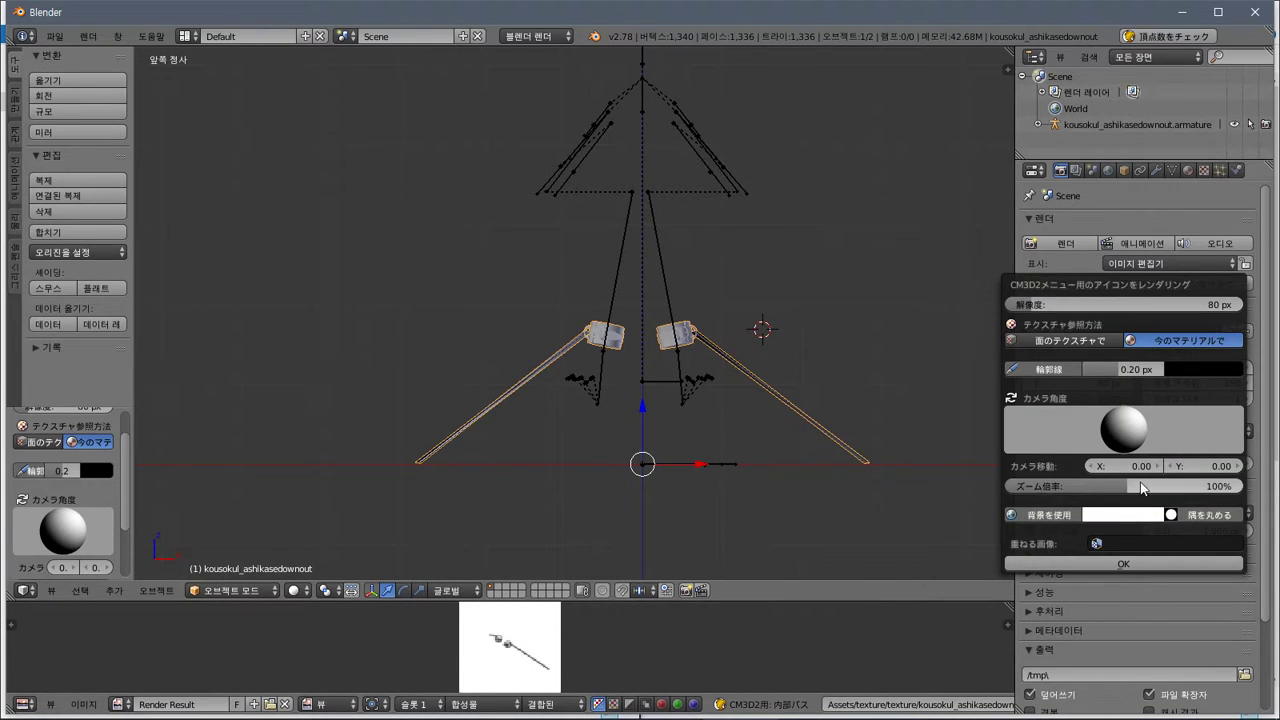
pyautogui.click(1165, 564)
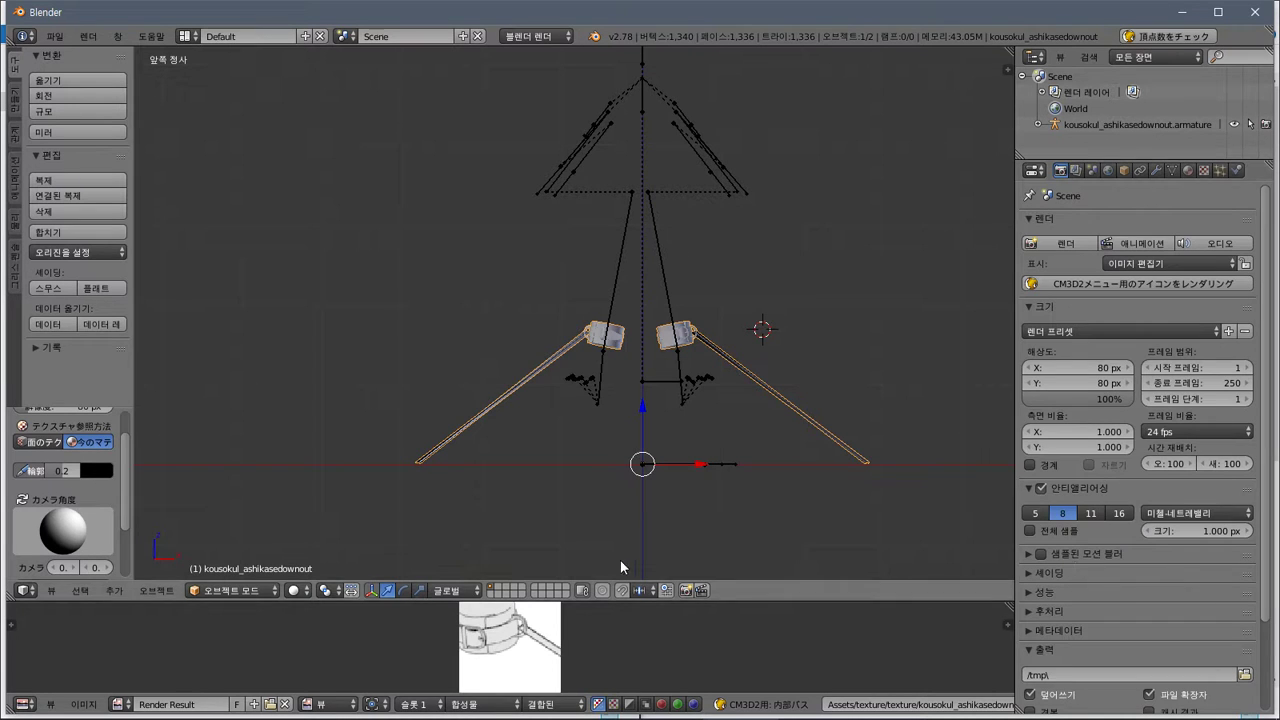
pyautogui.click(1125, 285)
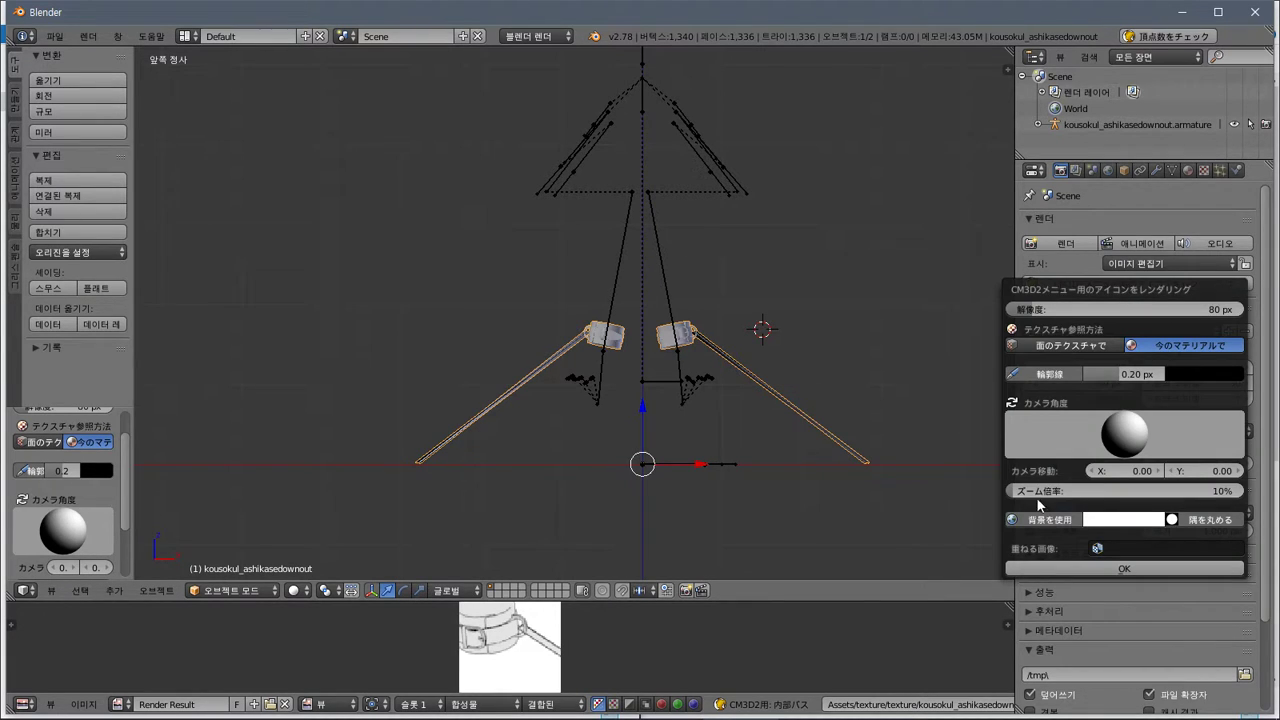
pyautogui.moveTo(1038, 496); pyautogui.dragTo(1068, 496)
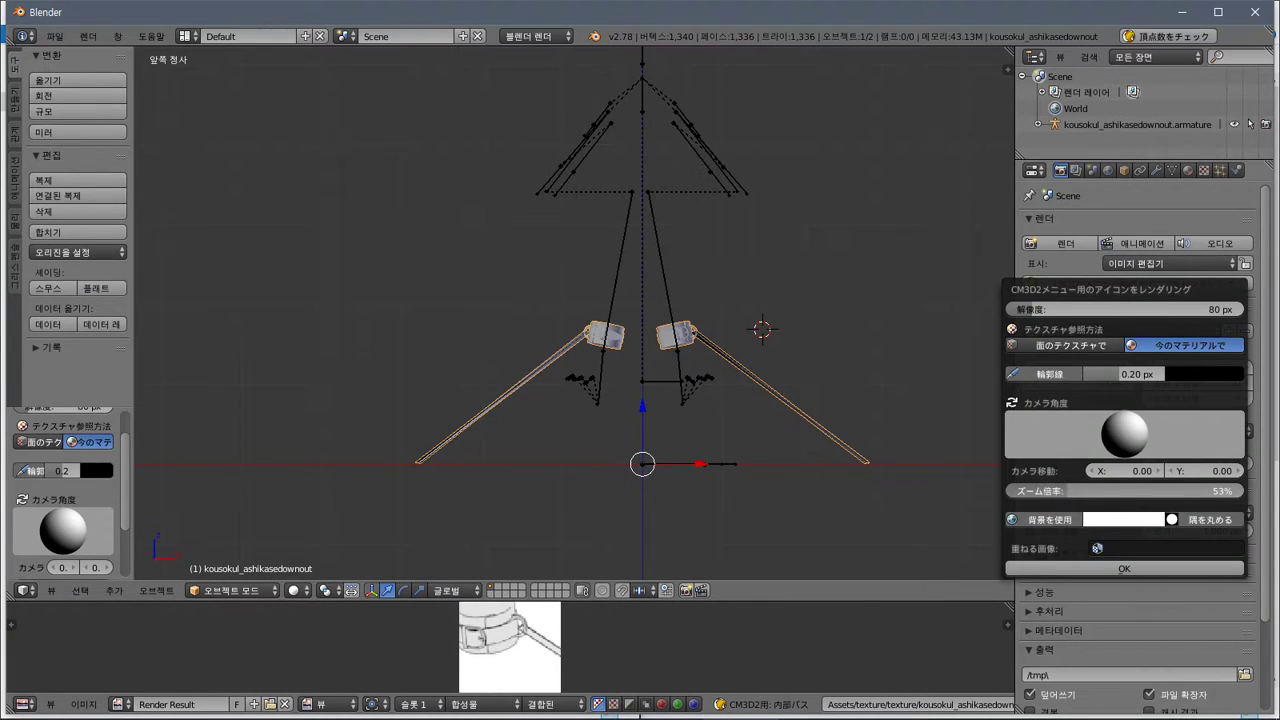
pyautogui.click(1124, 568)
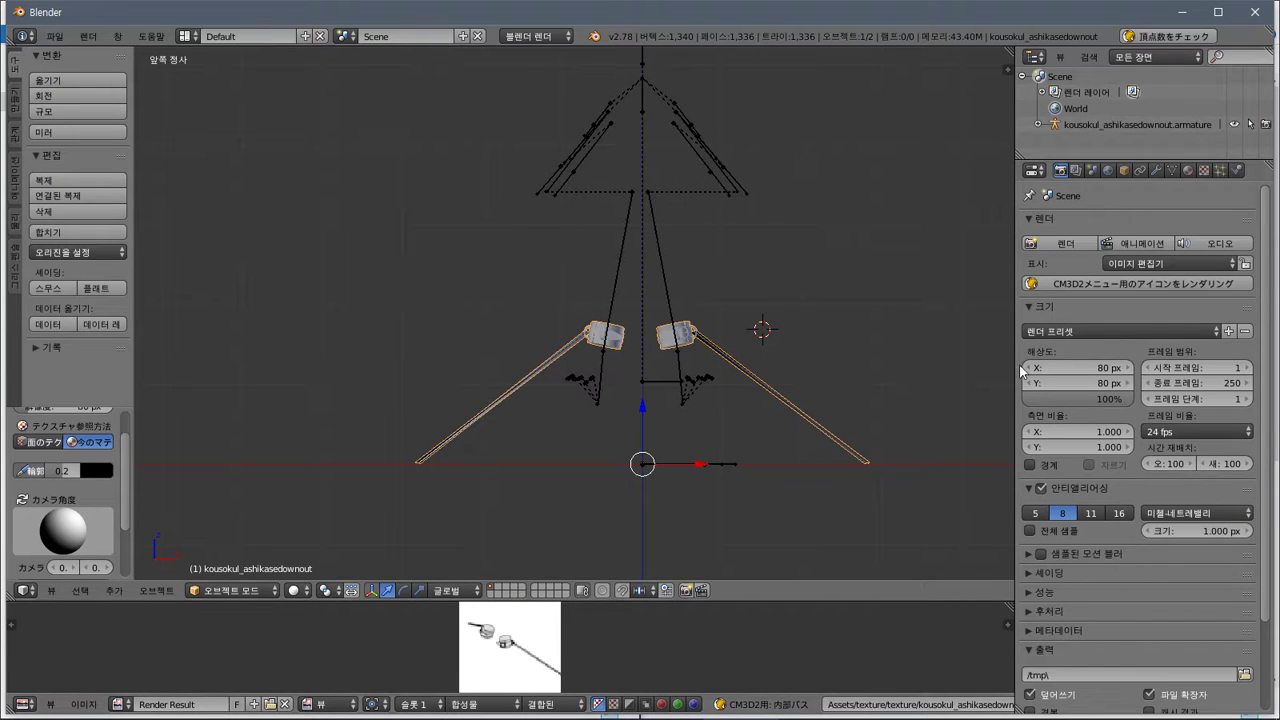
# Render the 80 px CM3D2 menu icon of the cuffs with the zoom factor set to 35%
pyautogui.click(1094, 285)
pyautogui.moveTo(1054, 490); pyautogui.dragTo(1040, 490)
pyautogui.click(1093, 566)
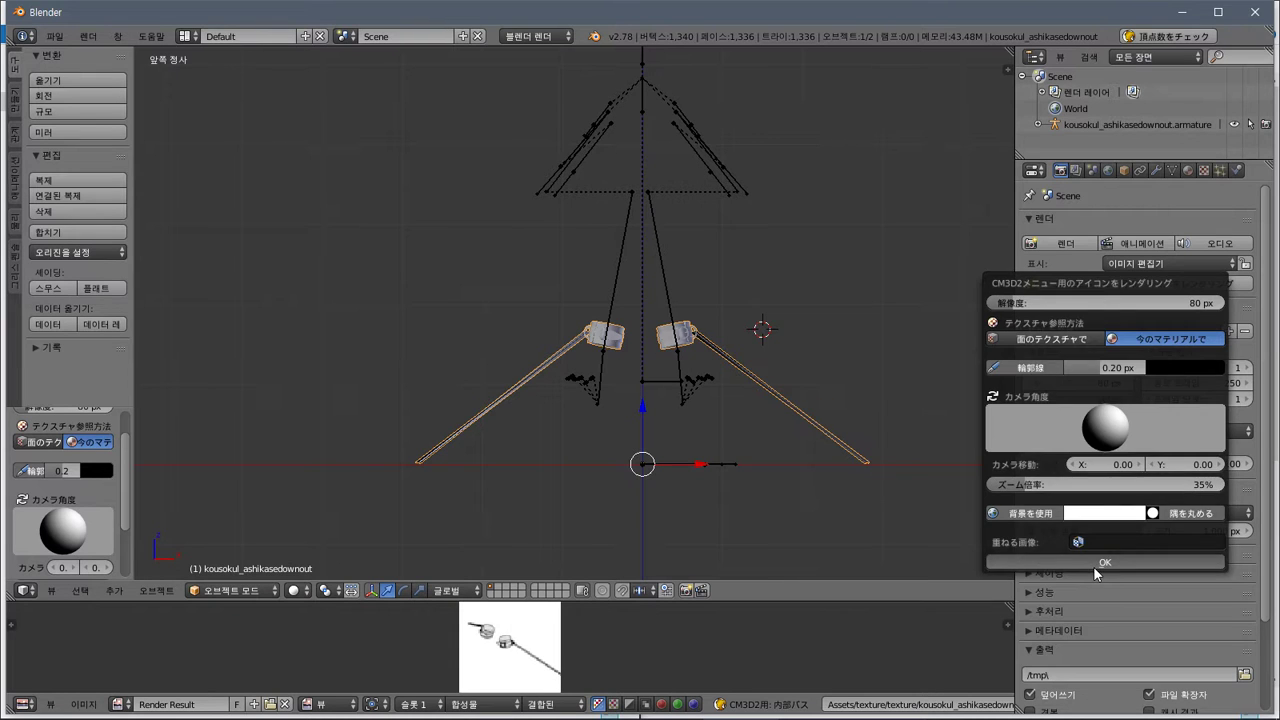
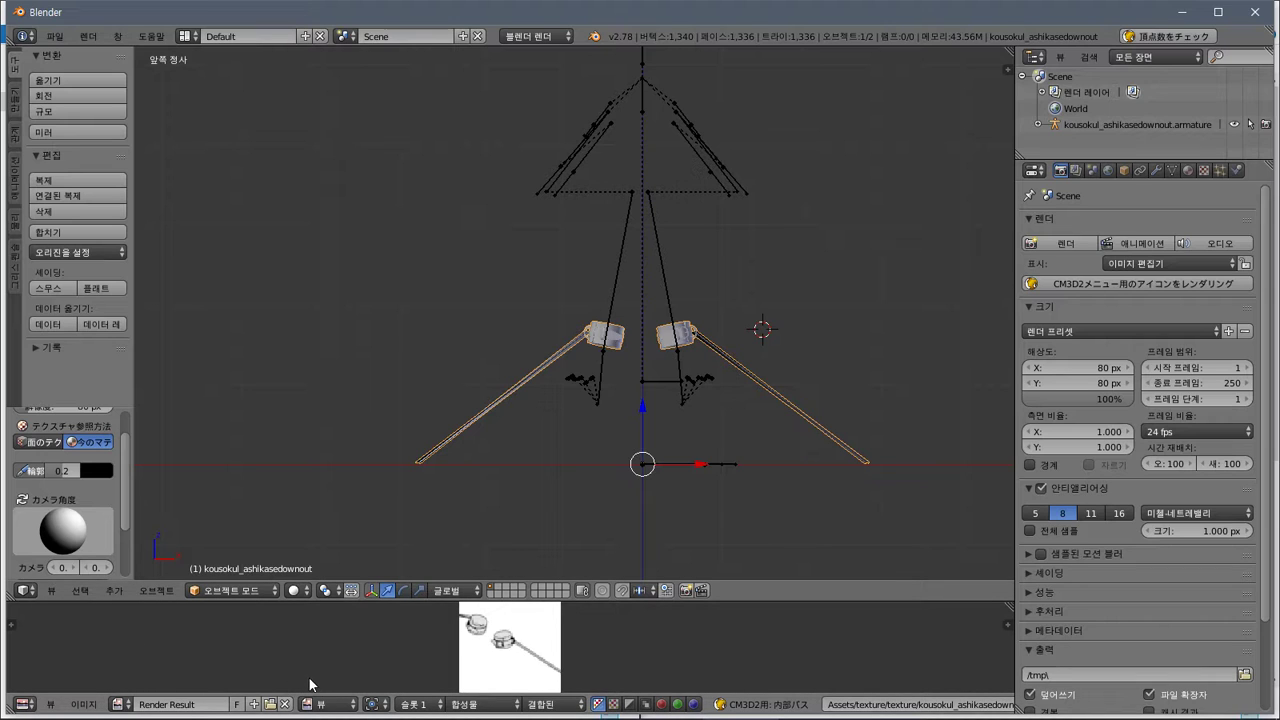
pyautogui.click(83, 704)
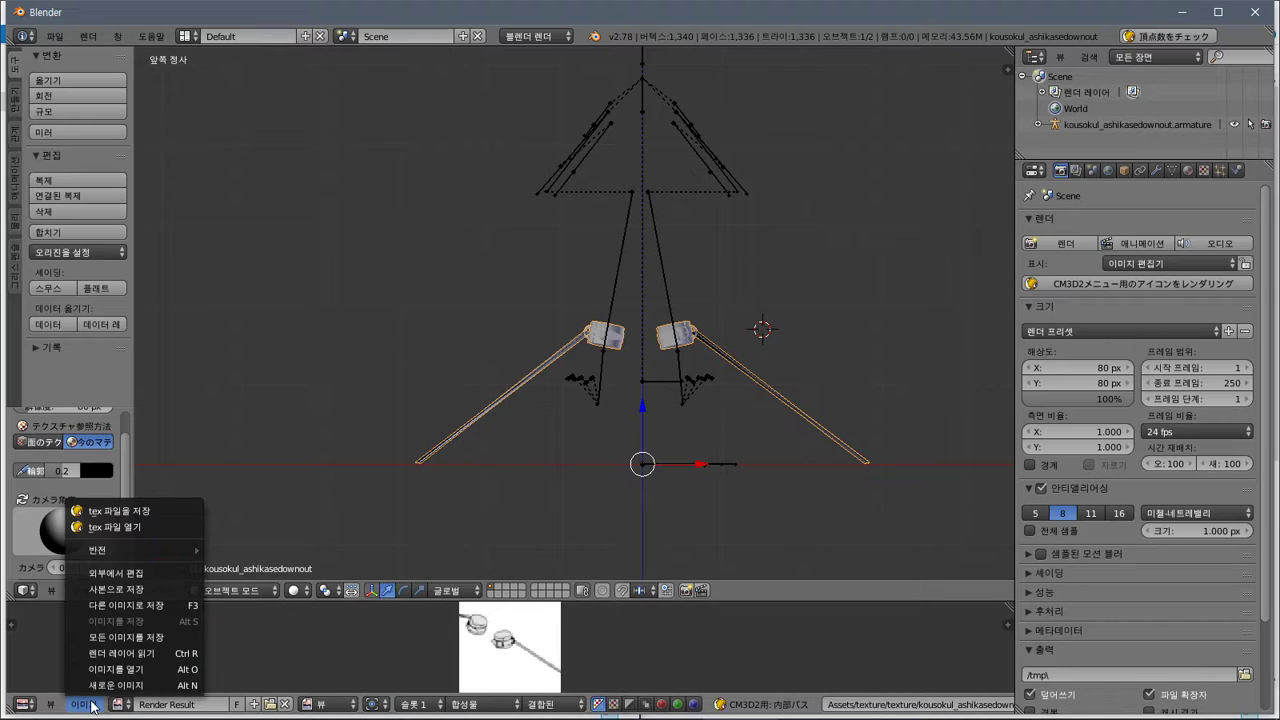
pyautogui.click(142, 510)
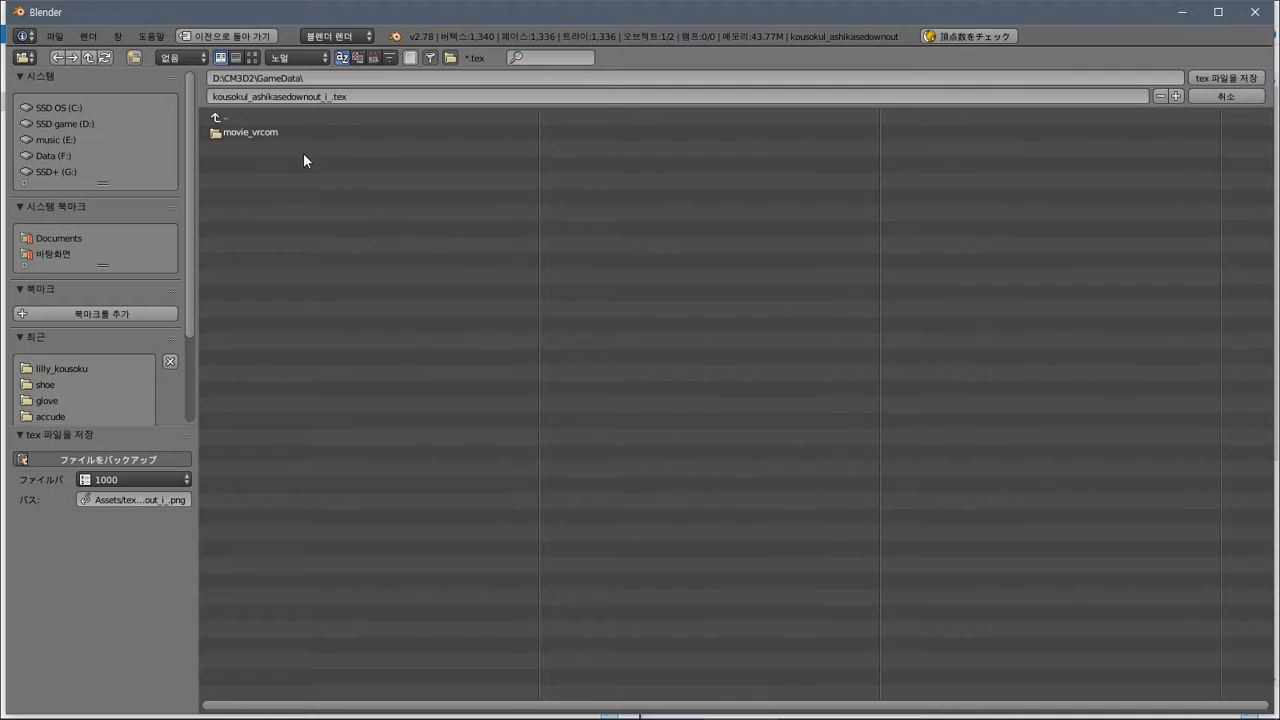
pyautogui.click(48, 368)
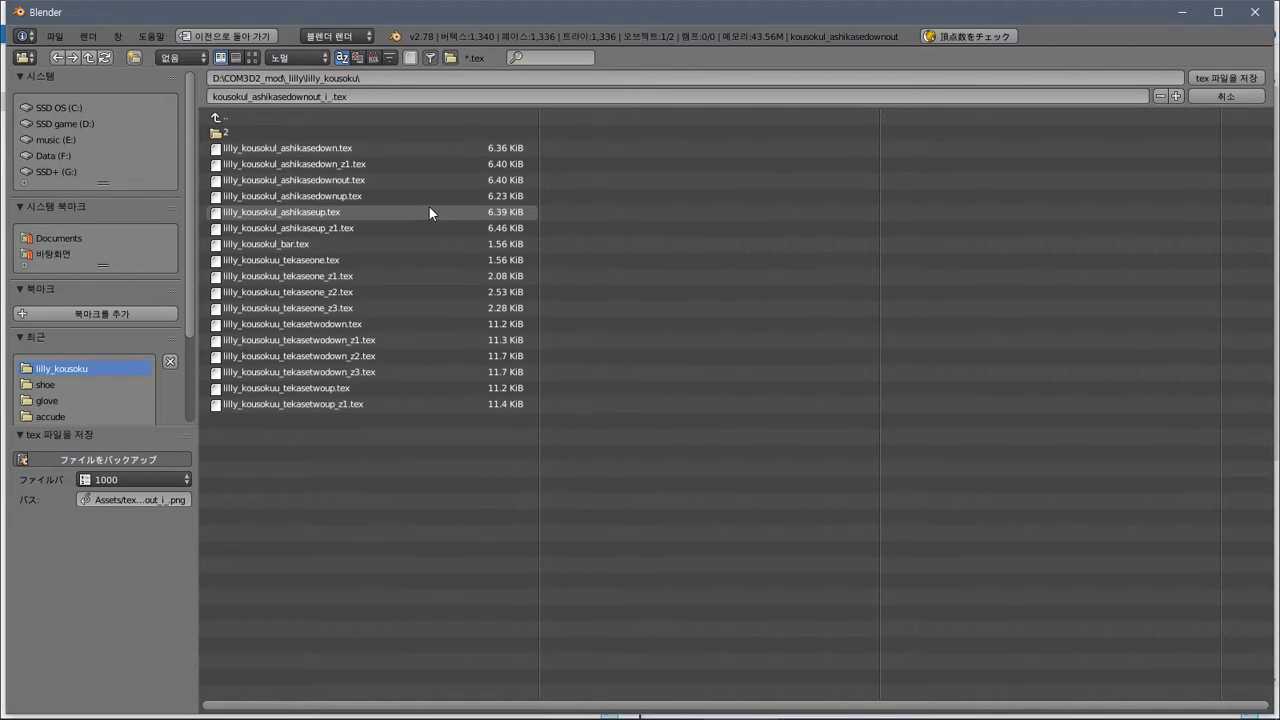
pyautogui.click(376, 180)
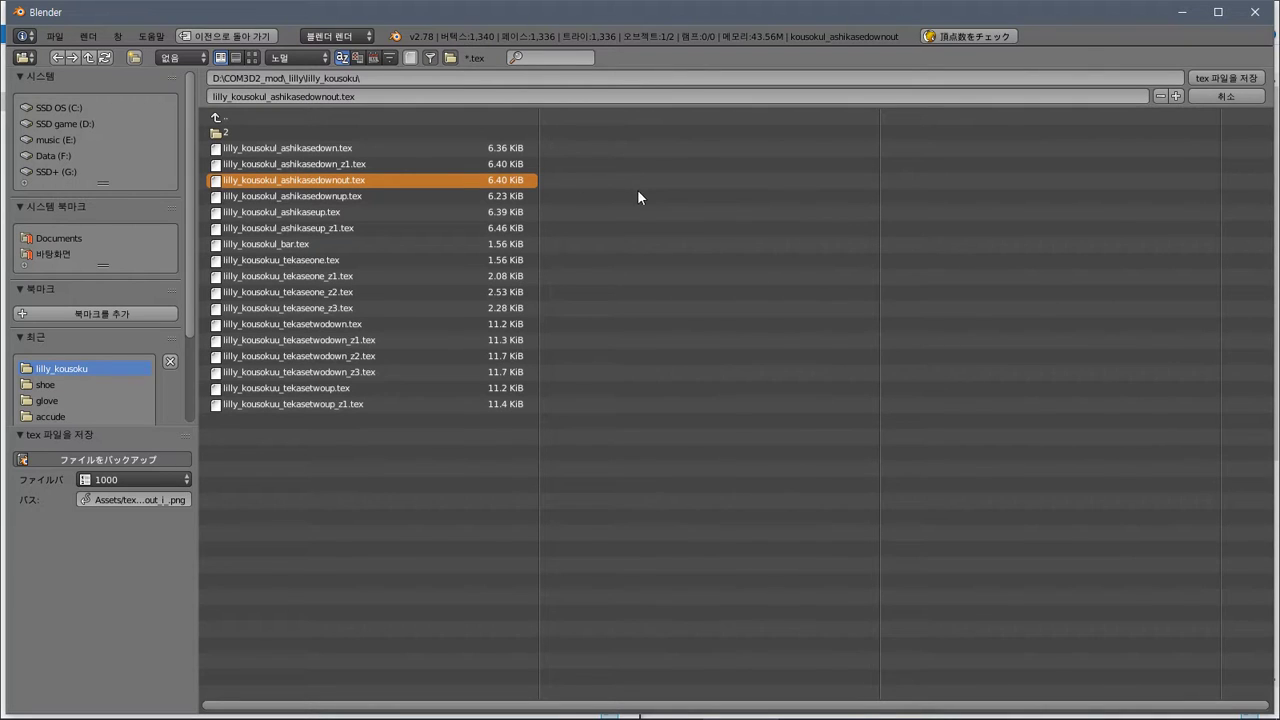
pyautogui.click(1226, 94)
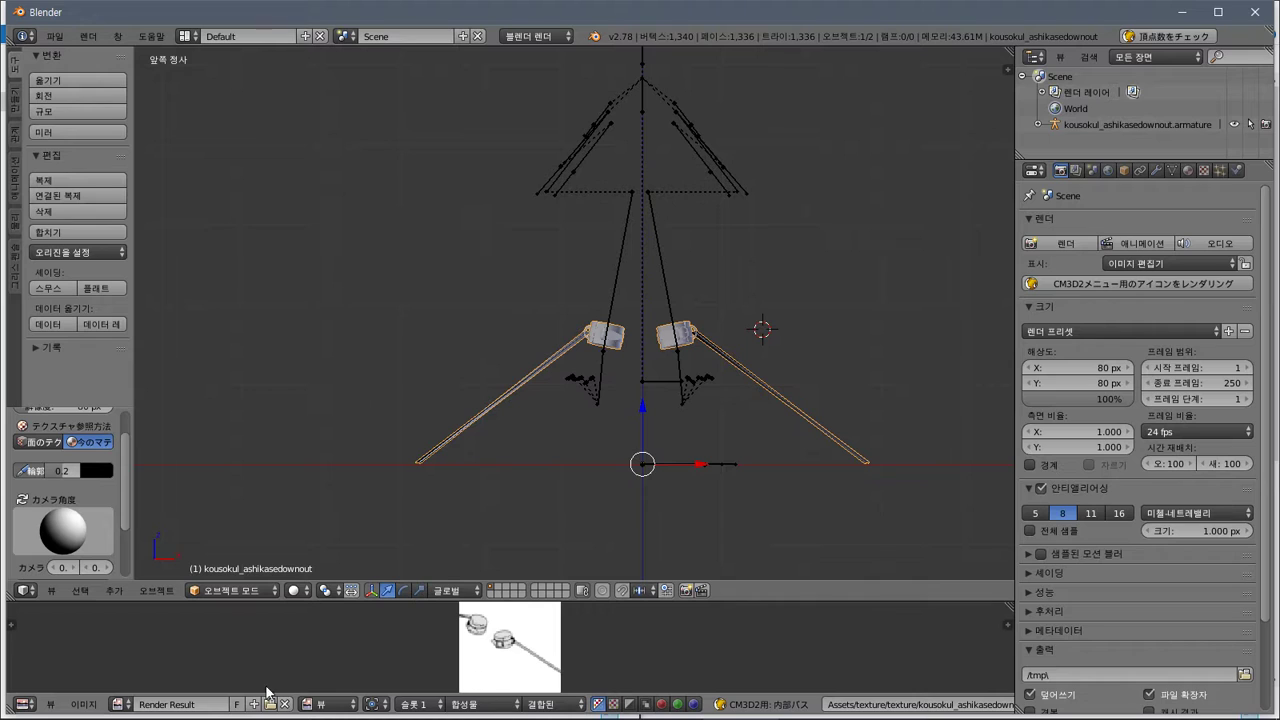
# Examine the rendered icon at 8:1 magnification, and set its display to 2:1
pyautogui.click(68, 707)
pyautogui.moveTo(45, 708)
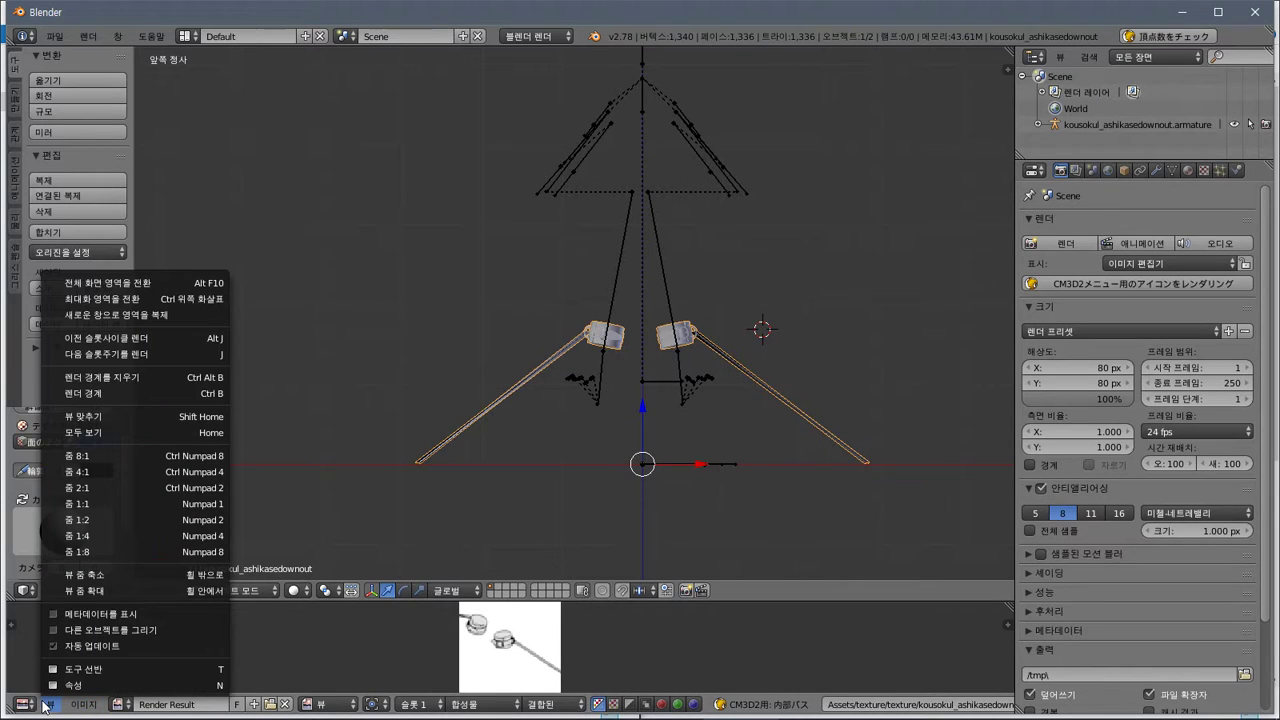
pyautogui.click(45, 707)
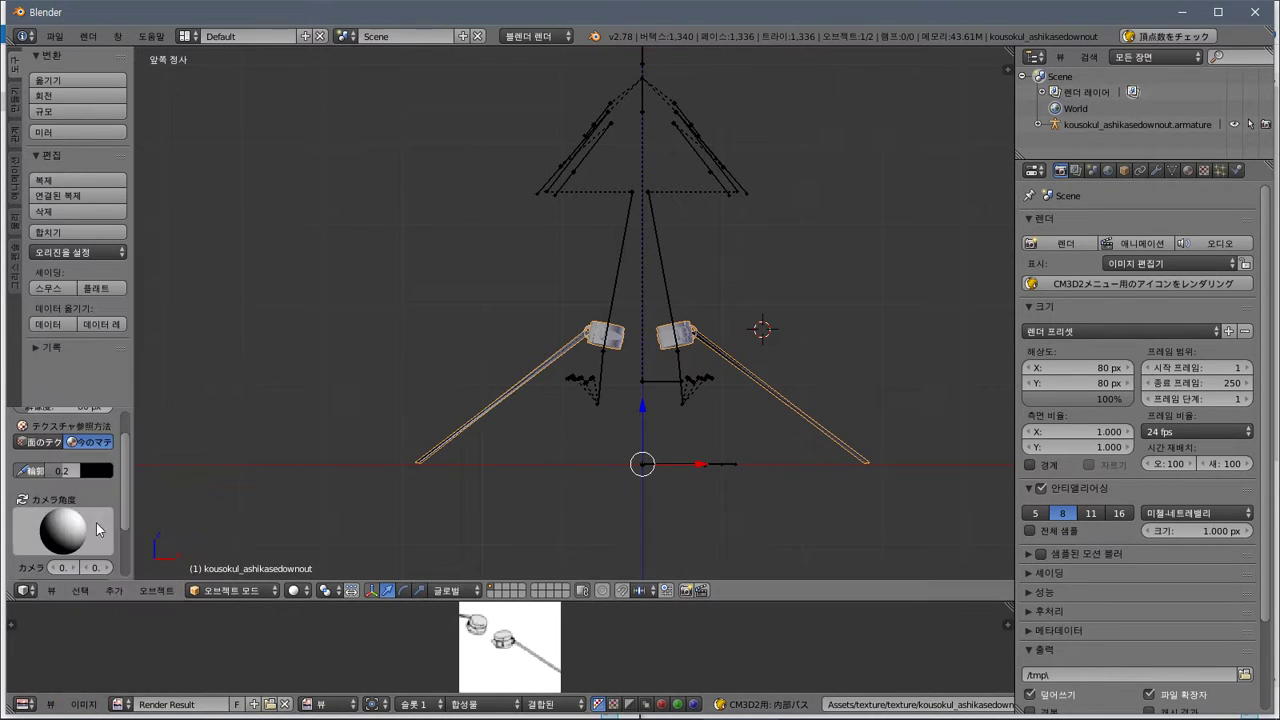
pyautogui.click(52, 705)
pyautogui.click(127, 467)
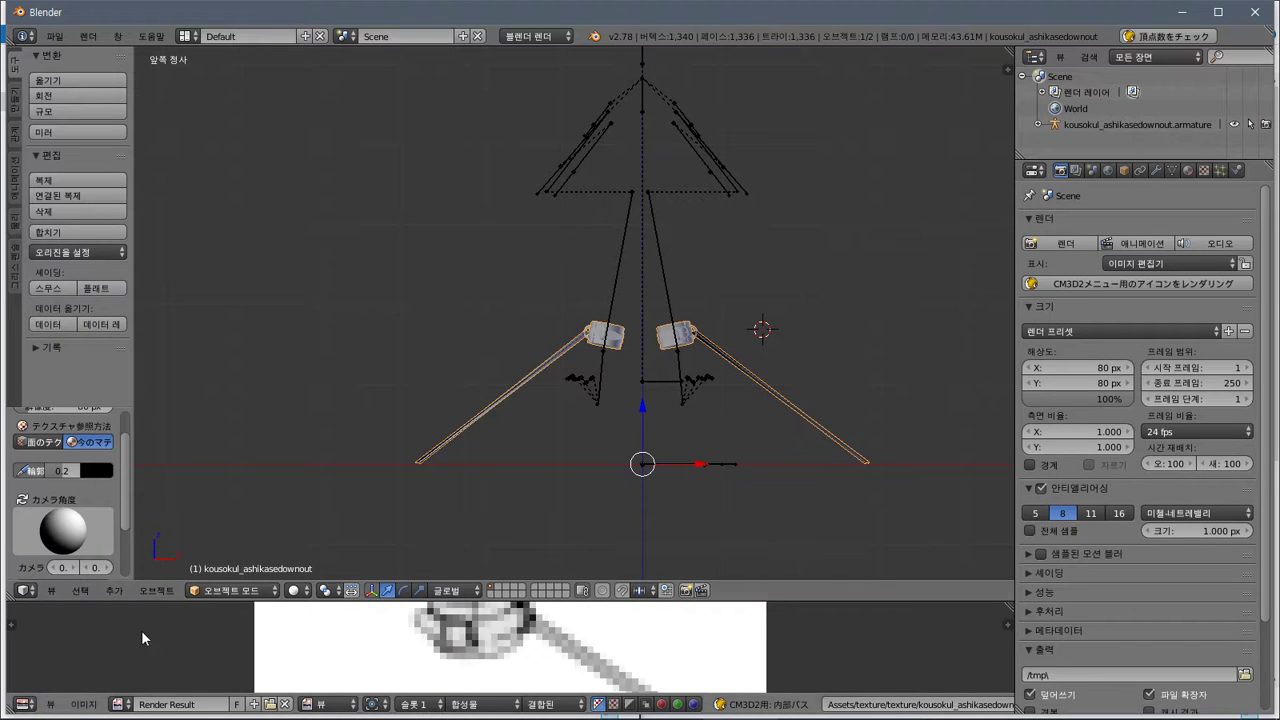
pyautogui.click(50, 707)
pyautogui.click(143, 480)
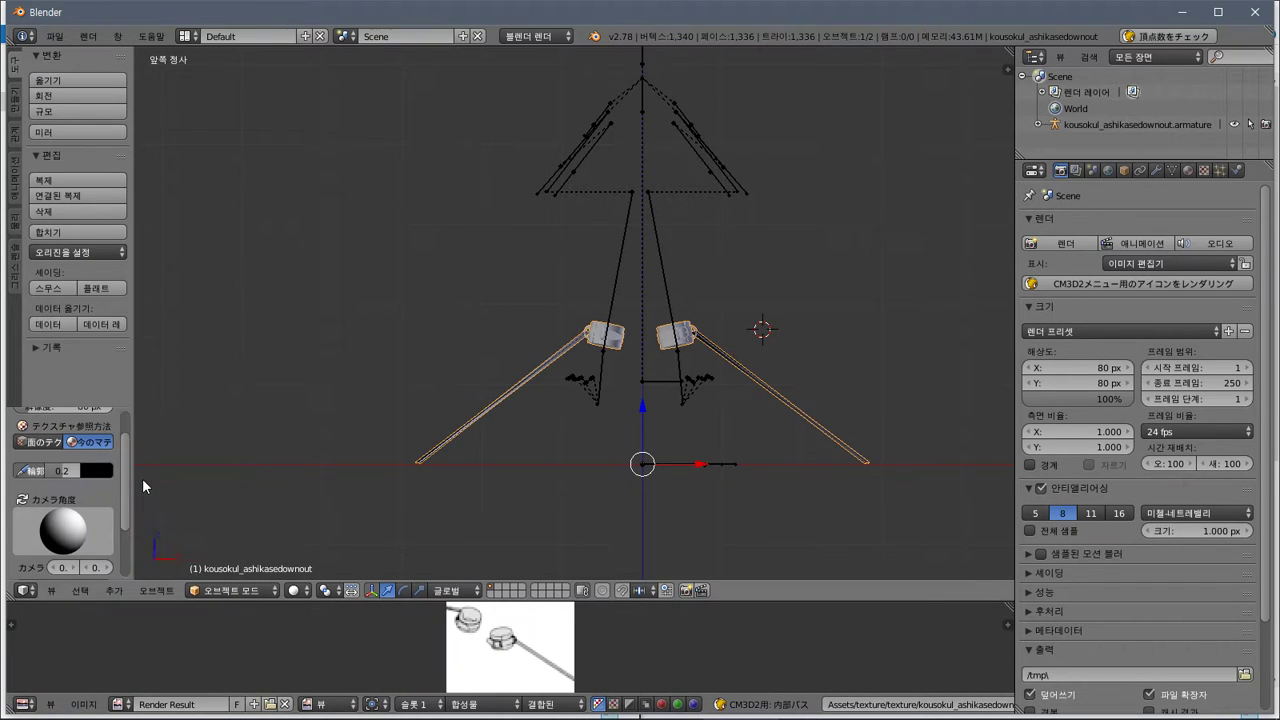
pyautogui.click(83, 704)
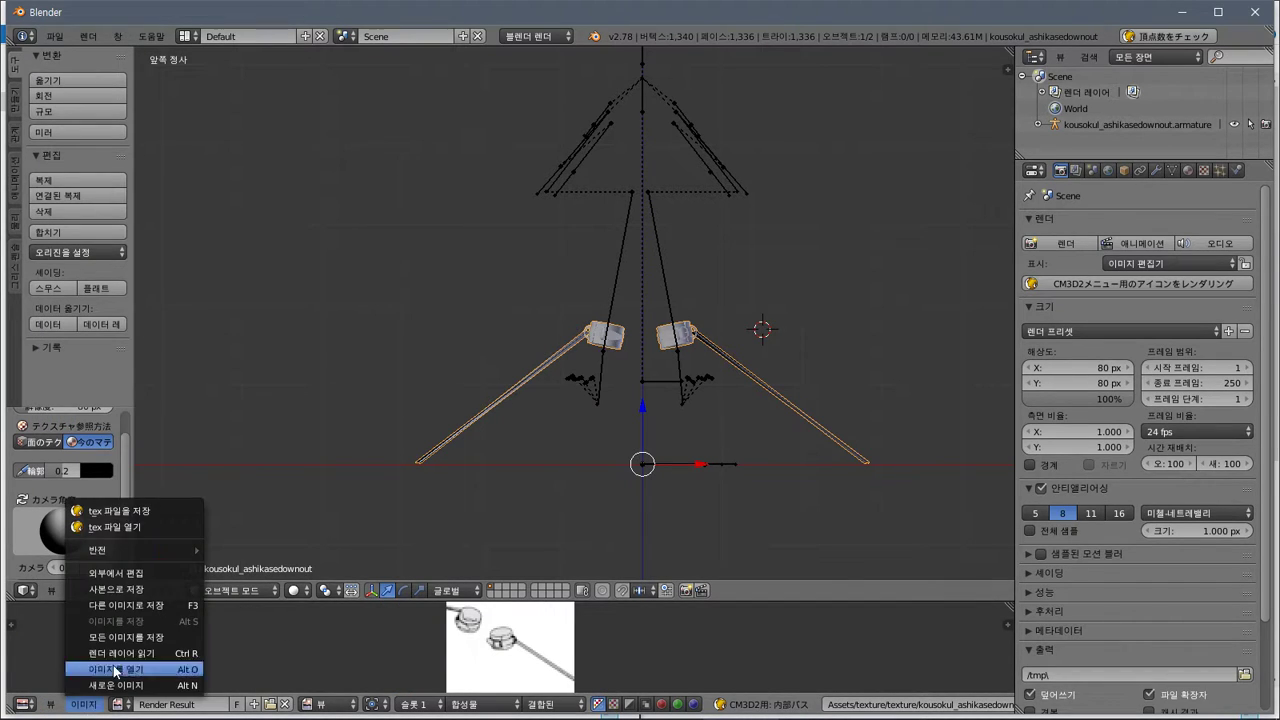
pyautogui.moveTo(168, 551)
pyautogui.click(150, 527)
pyautogui.press('Escape')
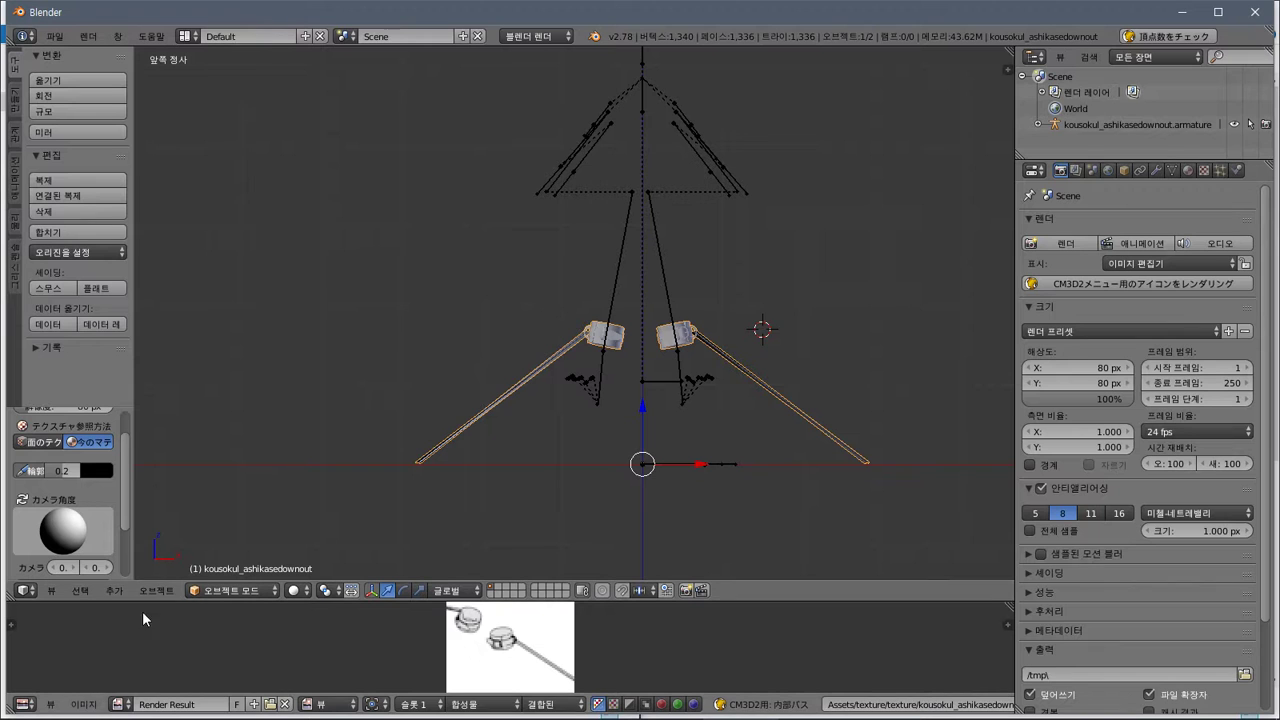
# Save the rendered icon as a tex file in the lilly_kousoku folder, overwriting lilly_kousokul_ashikasedownout.tex
pyautogui.click(84, 704)
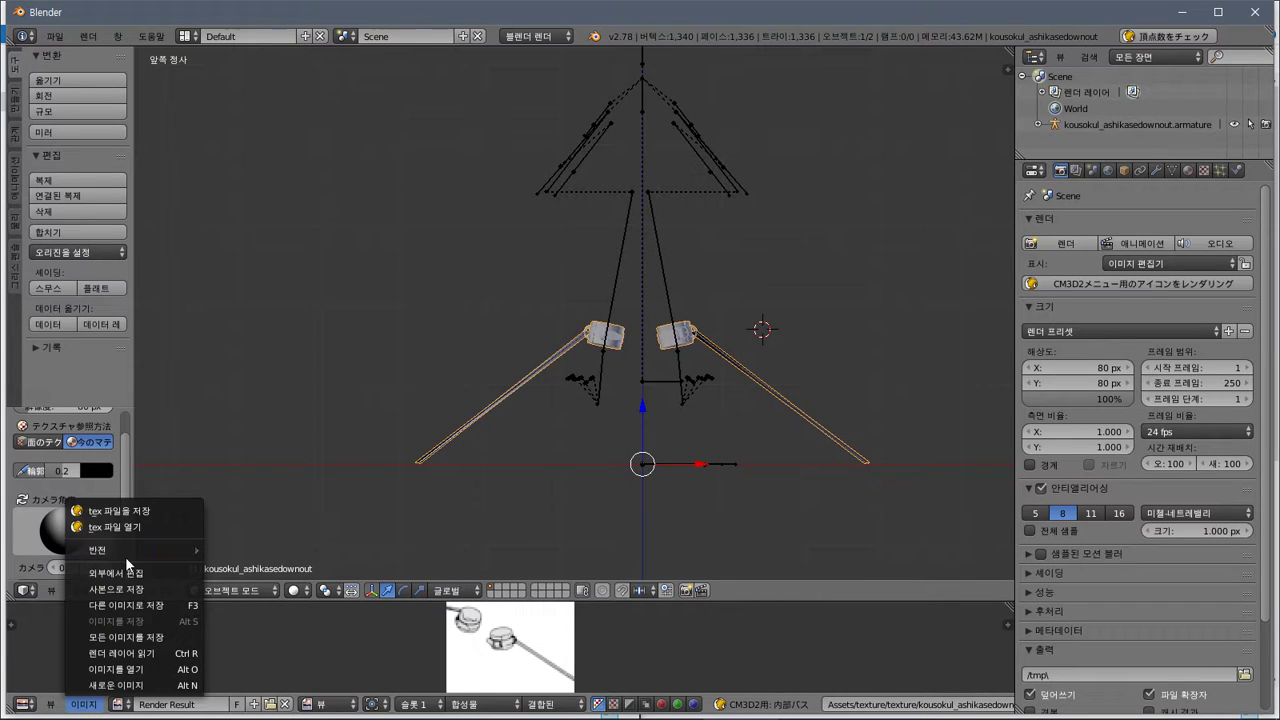
pyautogui.click(108, 507)
pyautogui.click(61, 370)
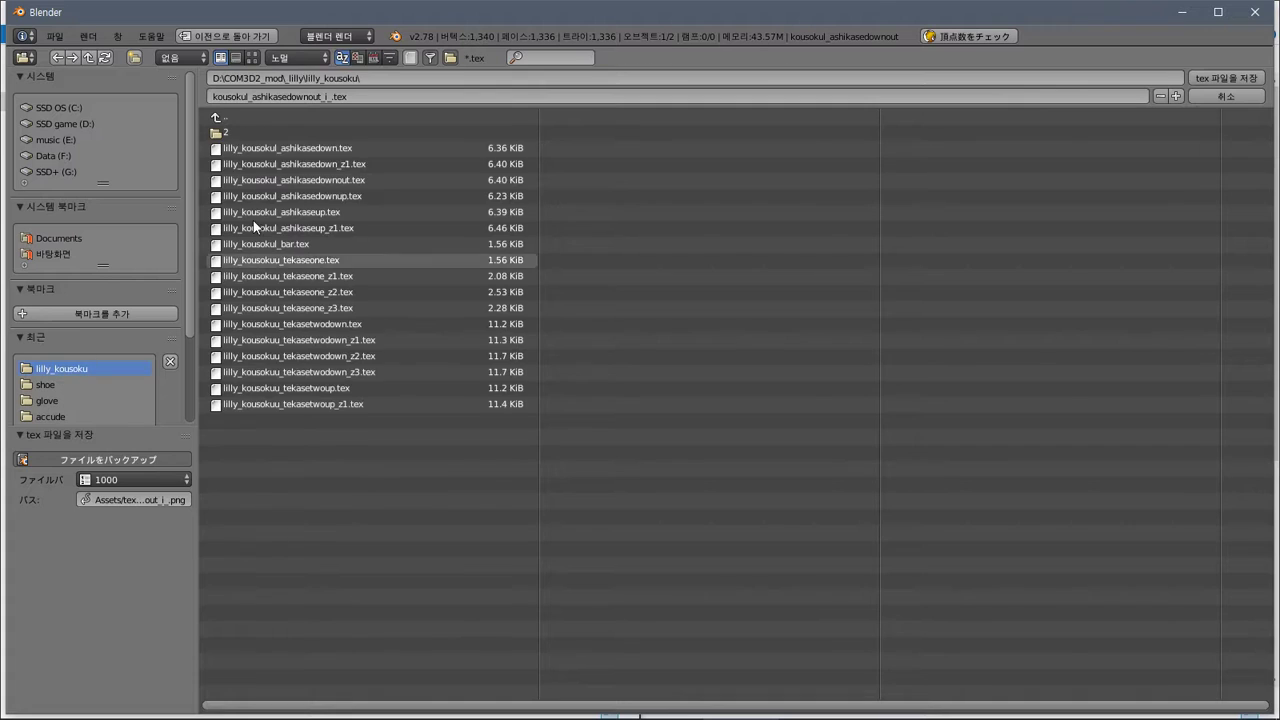
pyautogui.click(400, 181)
pyautogui.click(1226, 78)
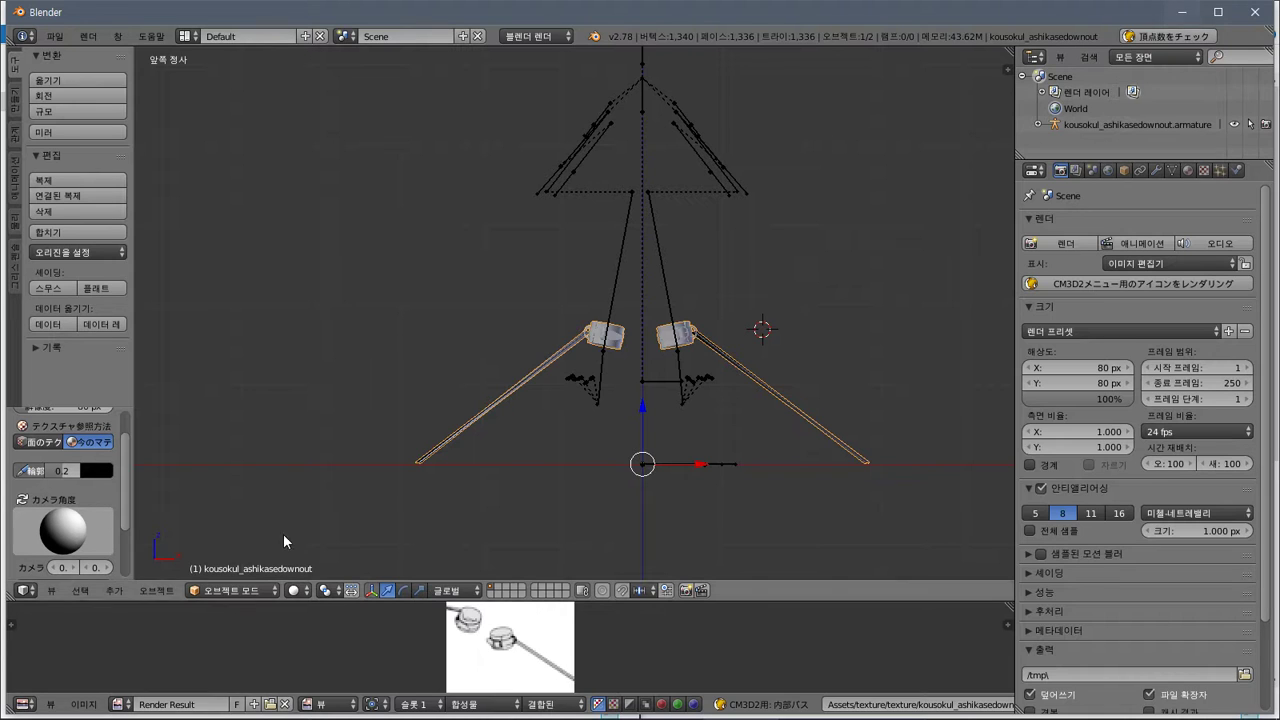
# Save the rendered icon as the RGBA PNG lilly_kousokul_ashikasedownout.png in the lilly_kousoku folder
pyautogui.click(83, 704)
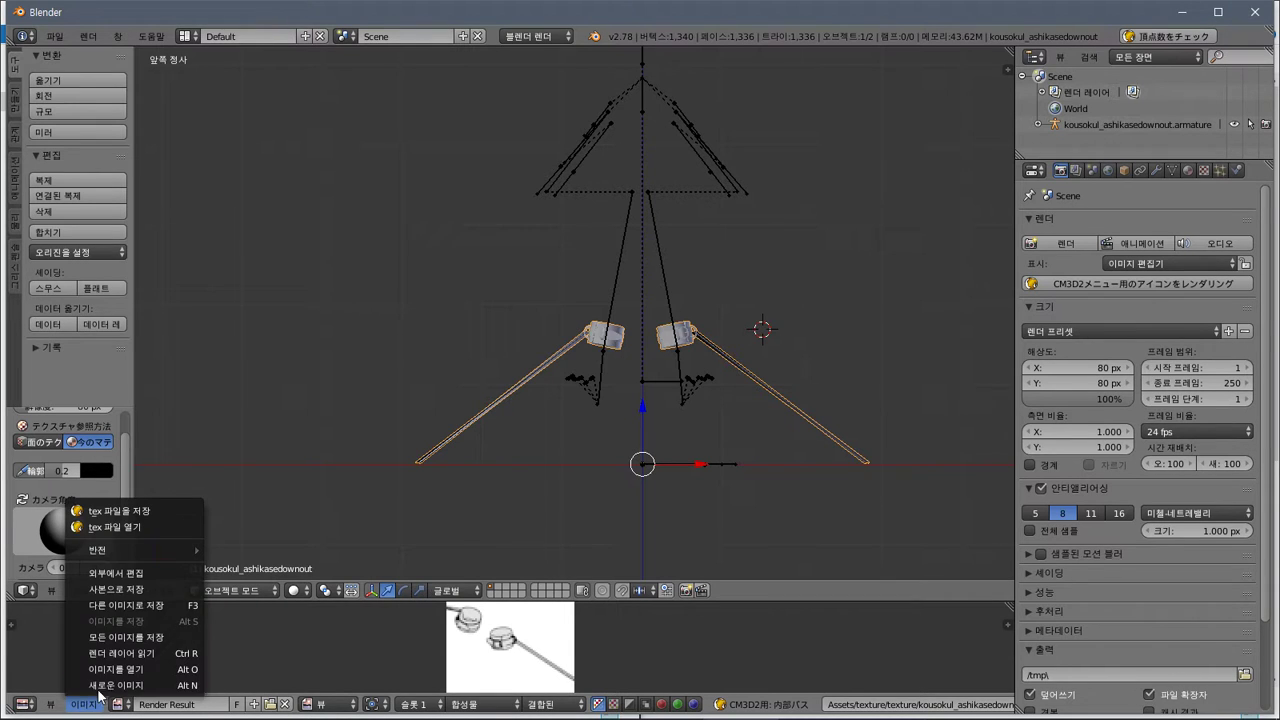
pyautogui.click(162, 603)
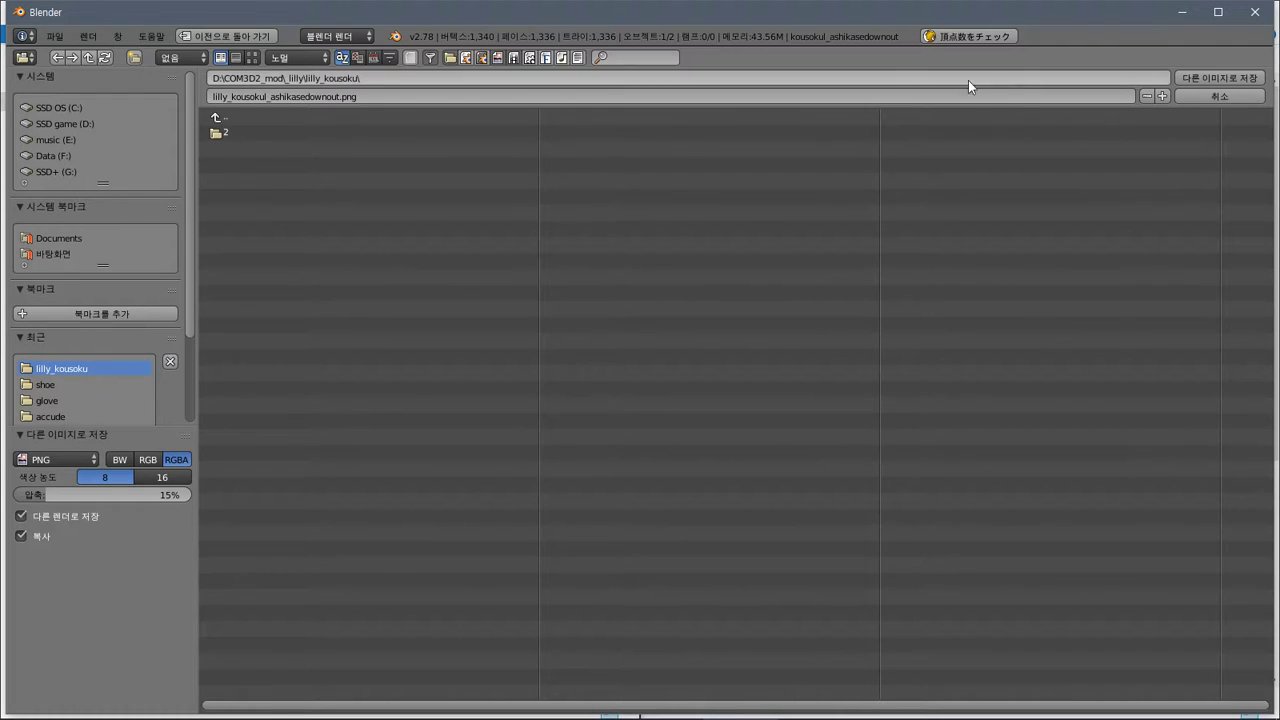
pyautogui.click(1222, 78)
# Minimize Blender and open lilly_kousokul_ashikasedownout.png from the lilly_kousoku folder in Hornil StylePix
pyautogui.click(1184, 12)
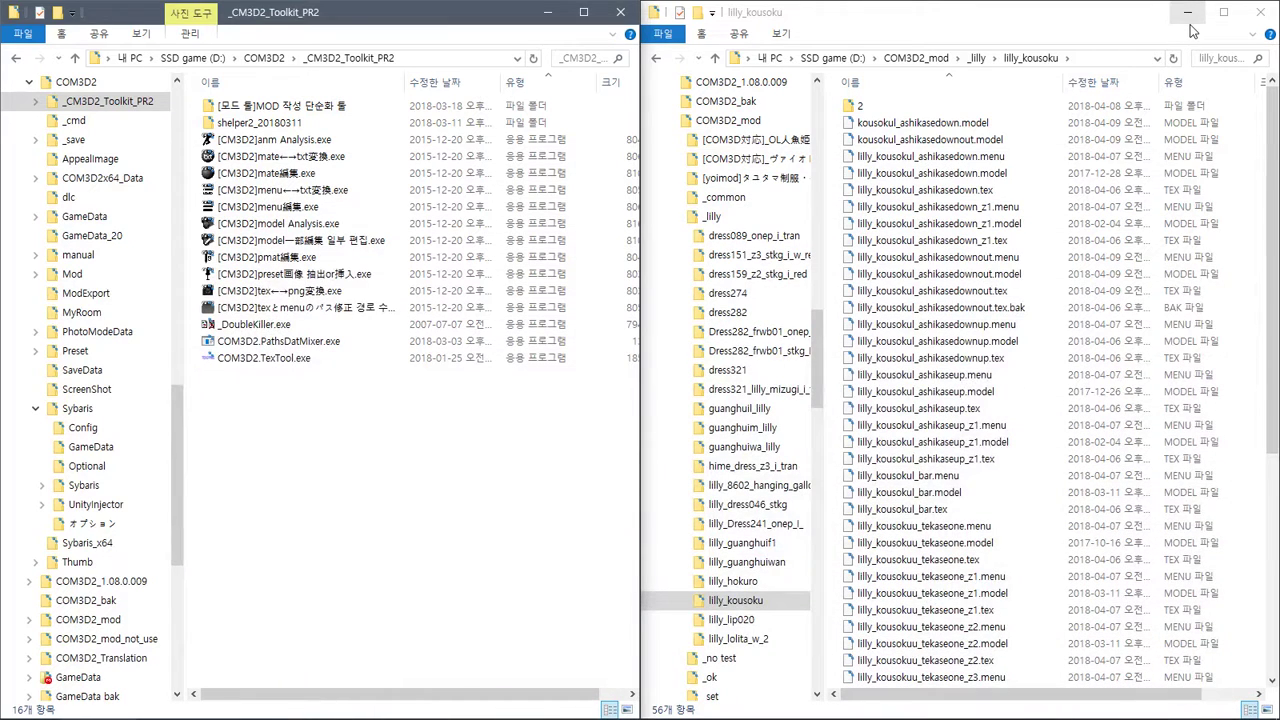
pyautogui.click(1010, 324)
pyautogui.click(930, 290)
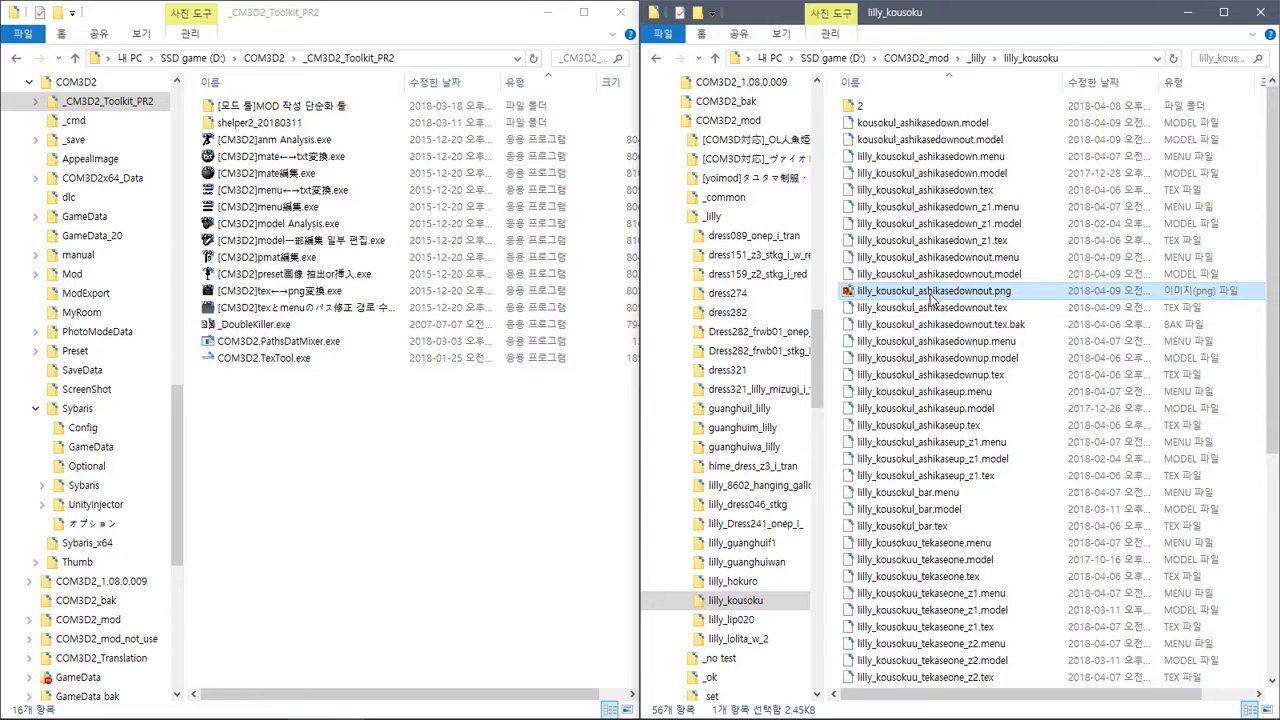
pyautogui.rightClick(930, 290)
pyautogui.moveTo(1000, 536)
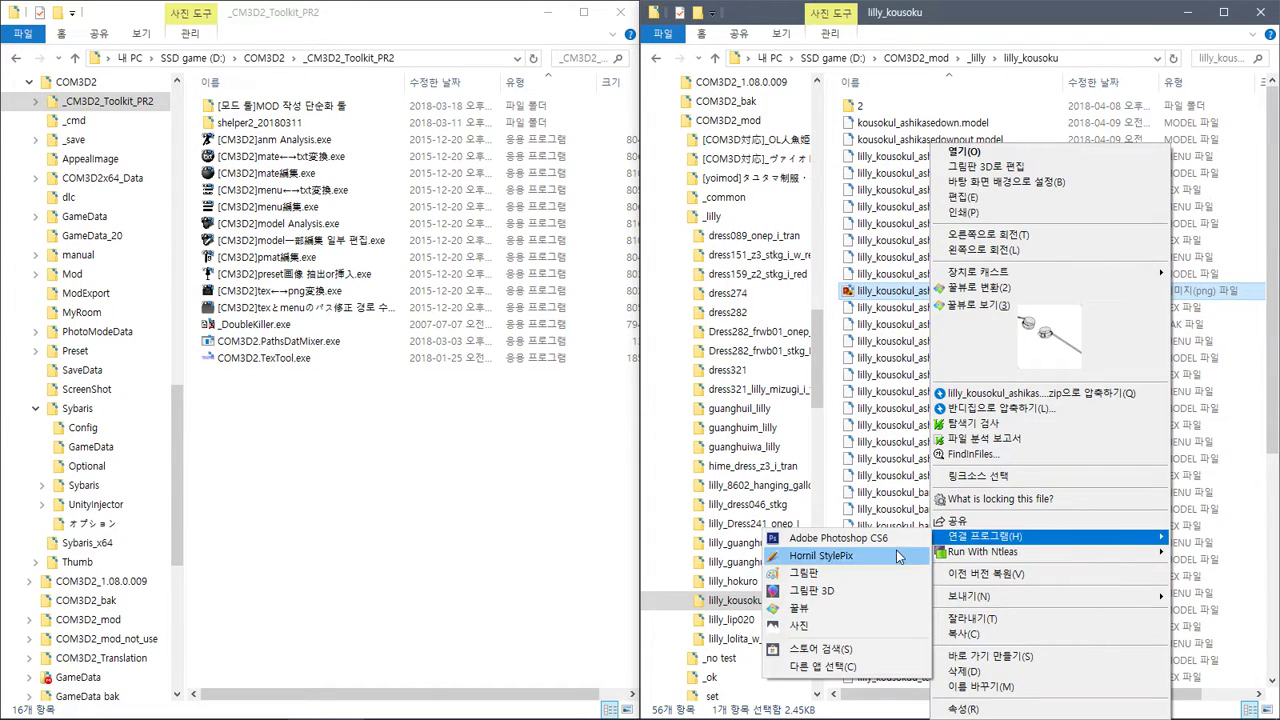
pyautogui.click(893, 556)
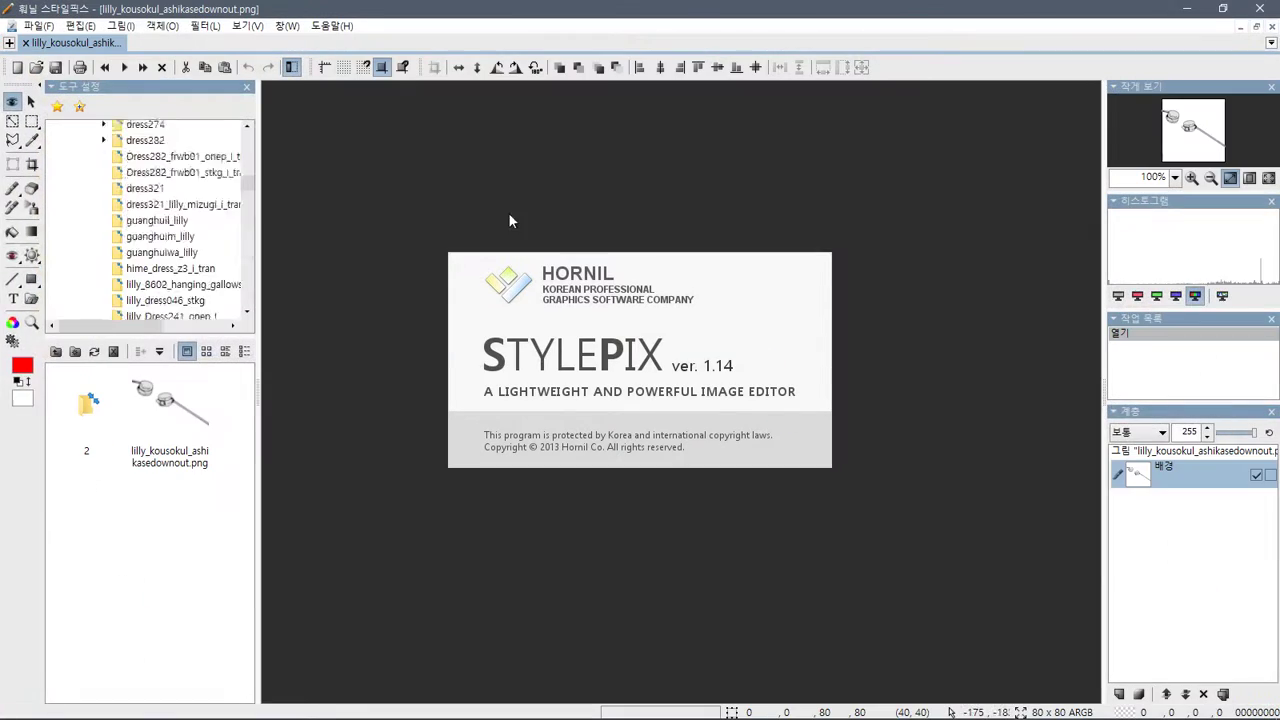
# Add a red letter "D" in Curlz MT, size 30, near the icon's lower-left corner, and switch to Blender
pyautogui.click(12, 300)
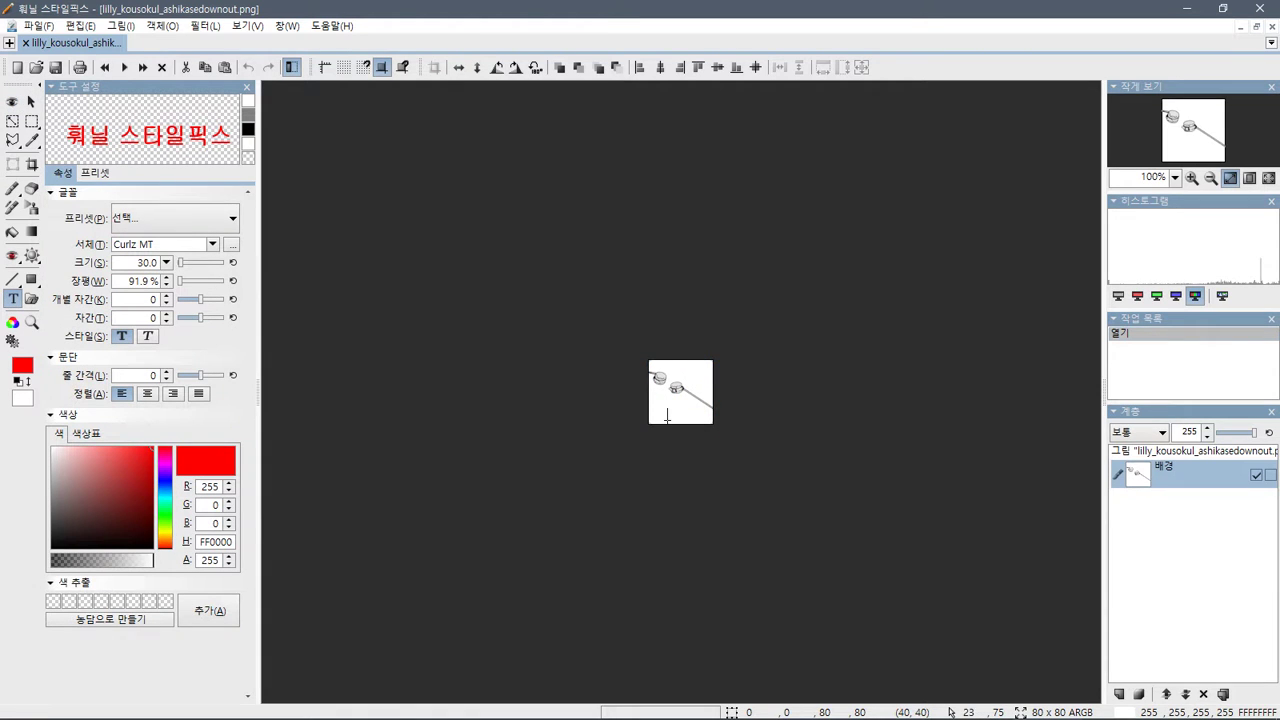
pyautogui.click(653, 413)
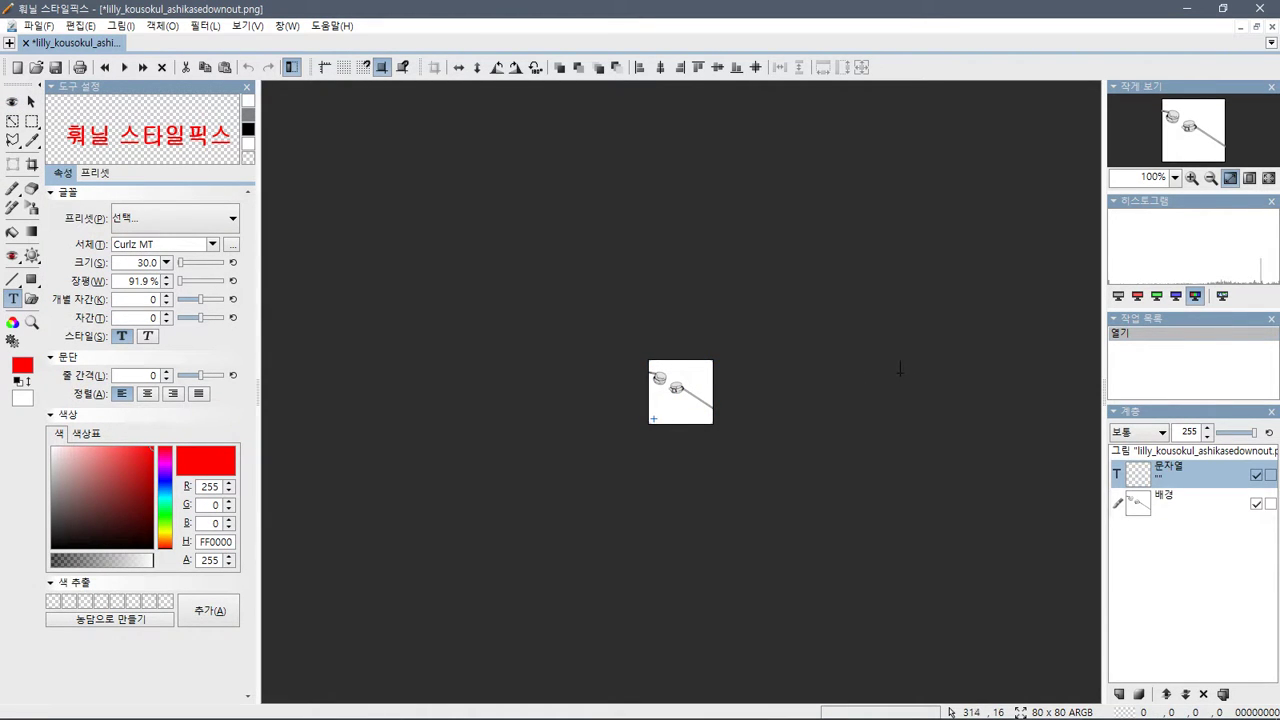
pyautogui.write('D')
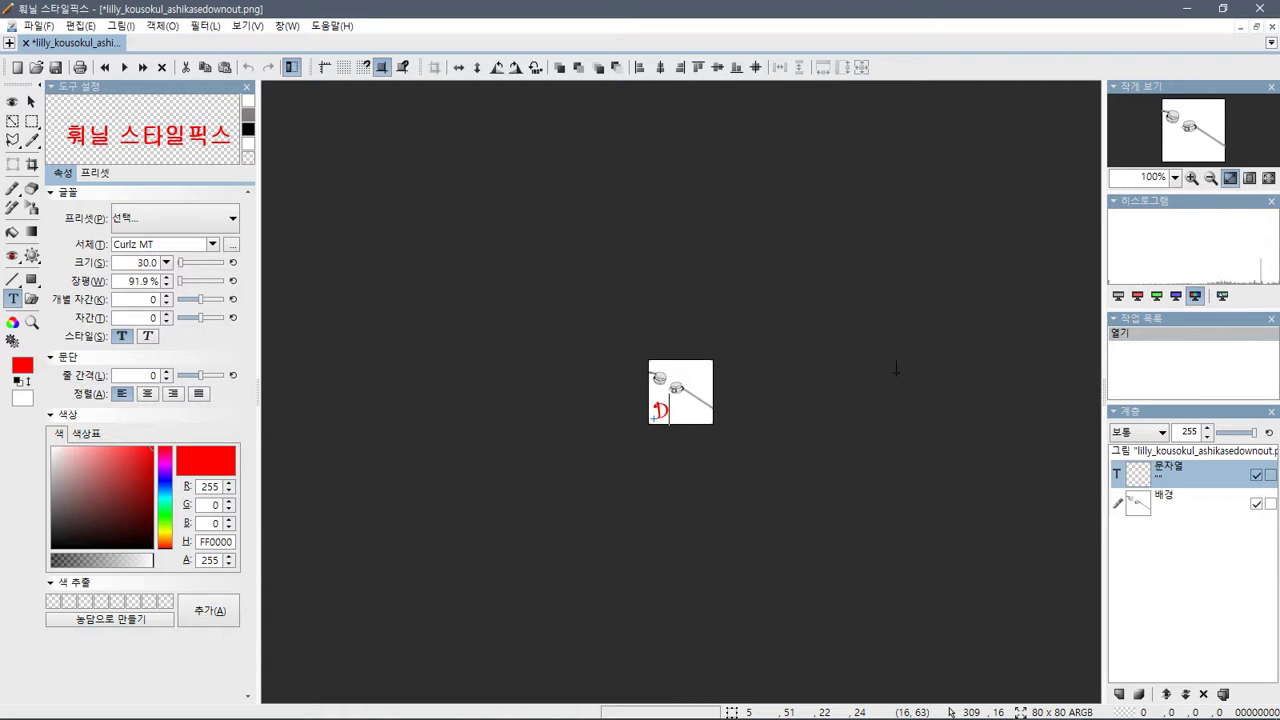
pyautogui.hotkey('alt', 'Tab')
pyautogui.hotkey('alt', 'Tab')
pyautogui.hotkey('alt', 'Tab')
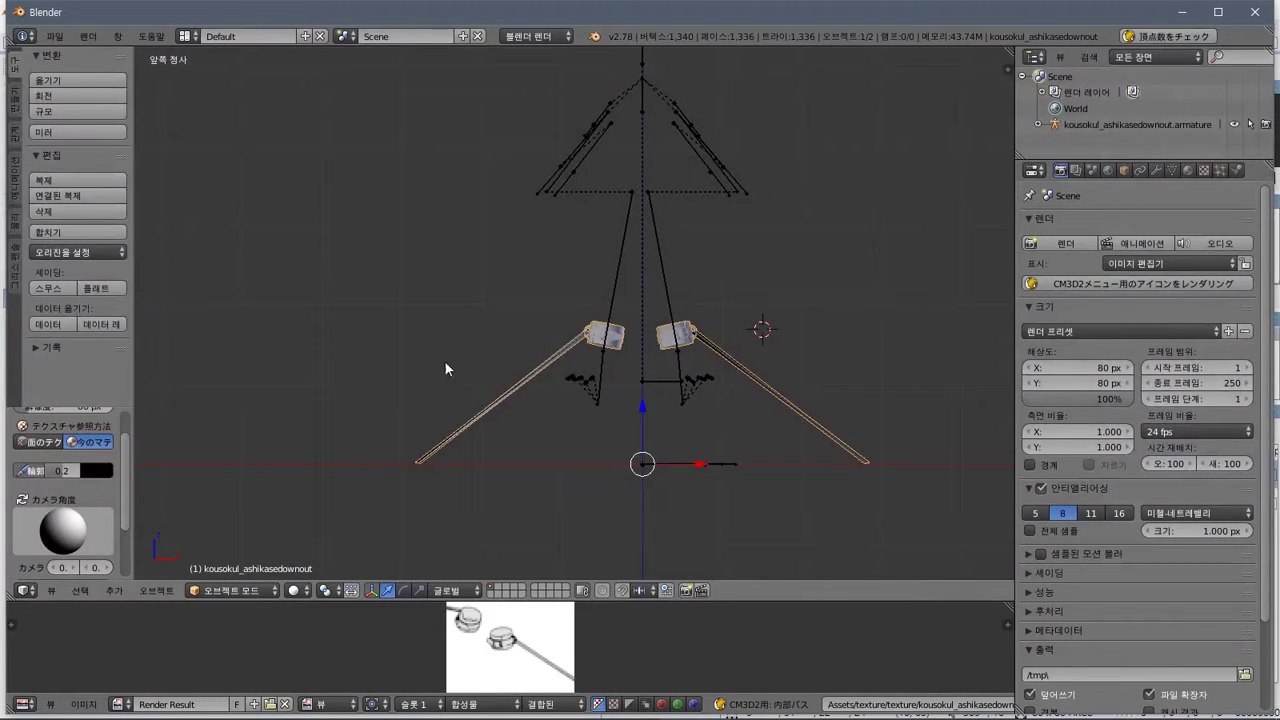
# Try adding the CM3D2 body001 model to the scene, and undo it
pyautogui.click(114, 590)
pyautogui.moveTo(150, 322)
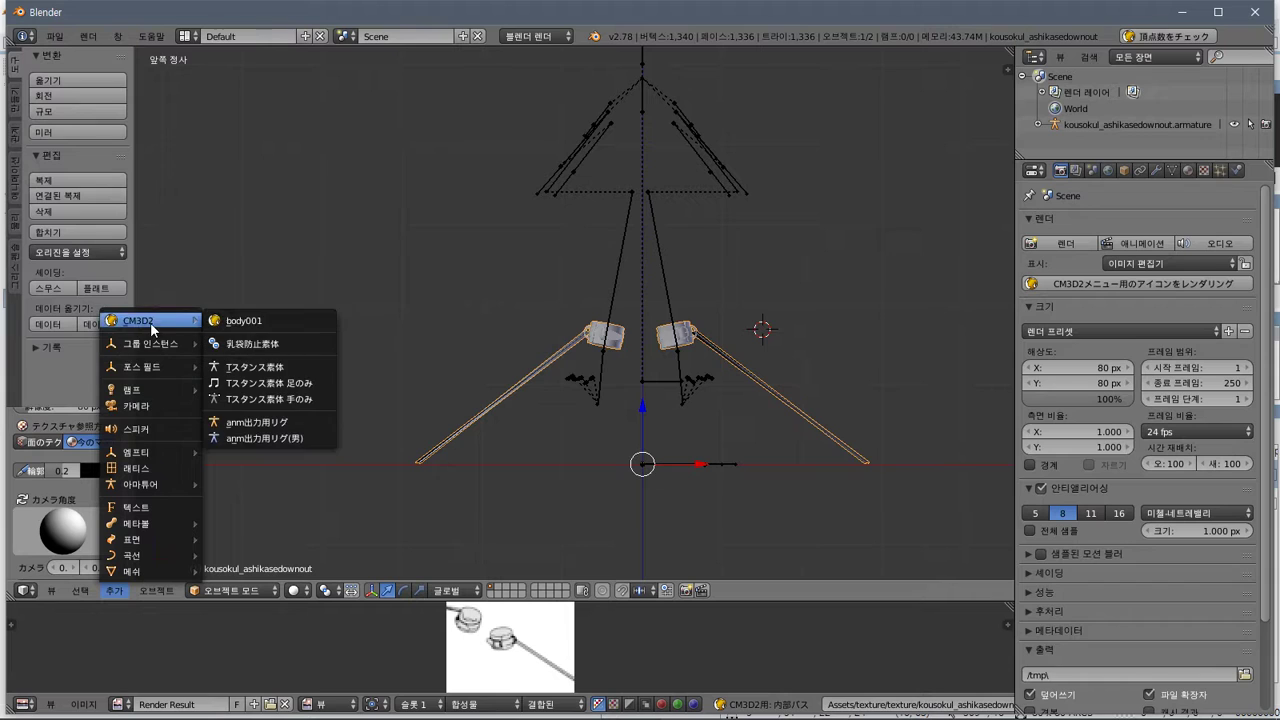
pyautogui.click(237, 322)
pyautogui.hotkey('ctrl', 'z')
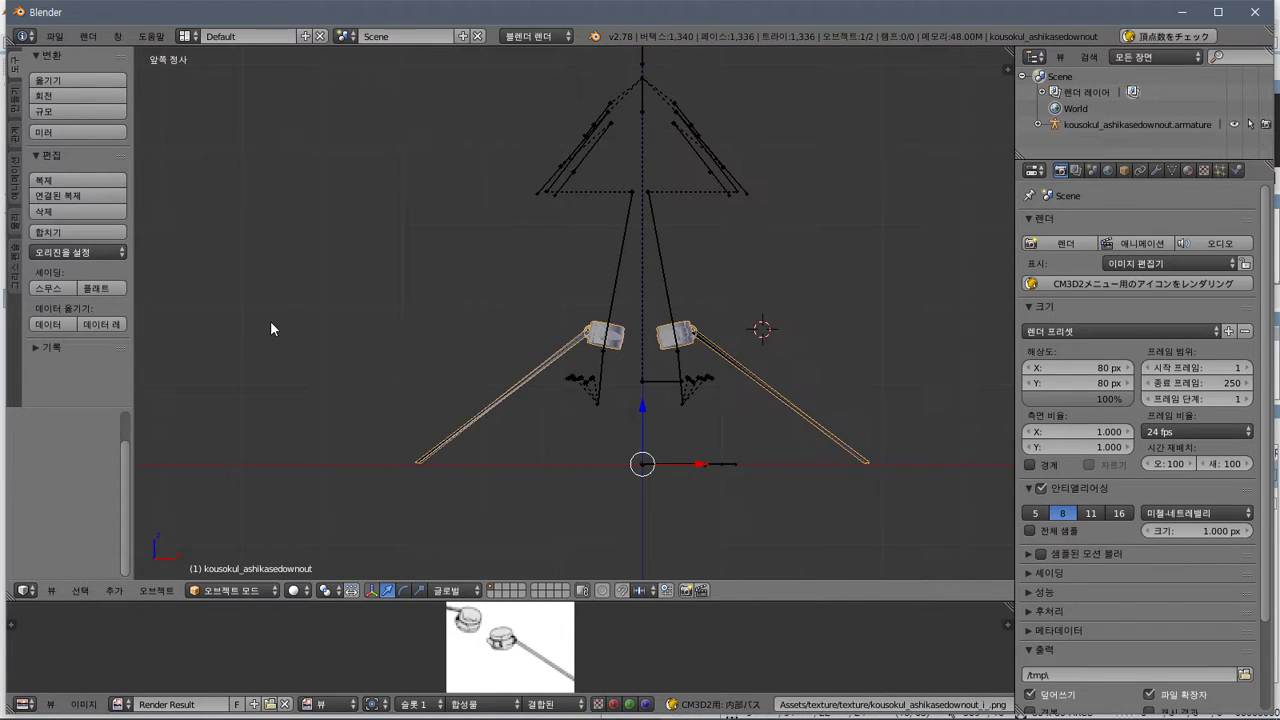
# Try adding the CM3D2 乳袋防止素体 base body to the scene, and undo it
pyautogui.click(156, 590)
pyautogui.moveTo(122, 594)
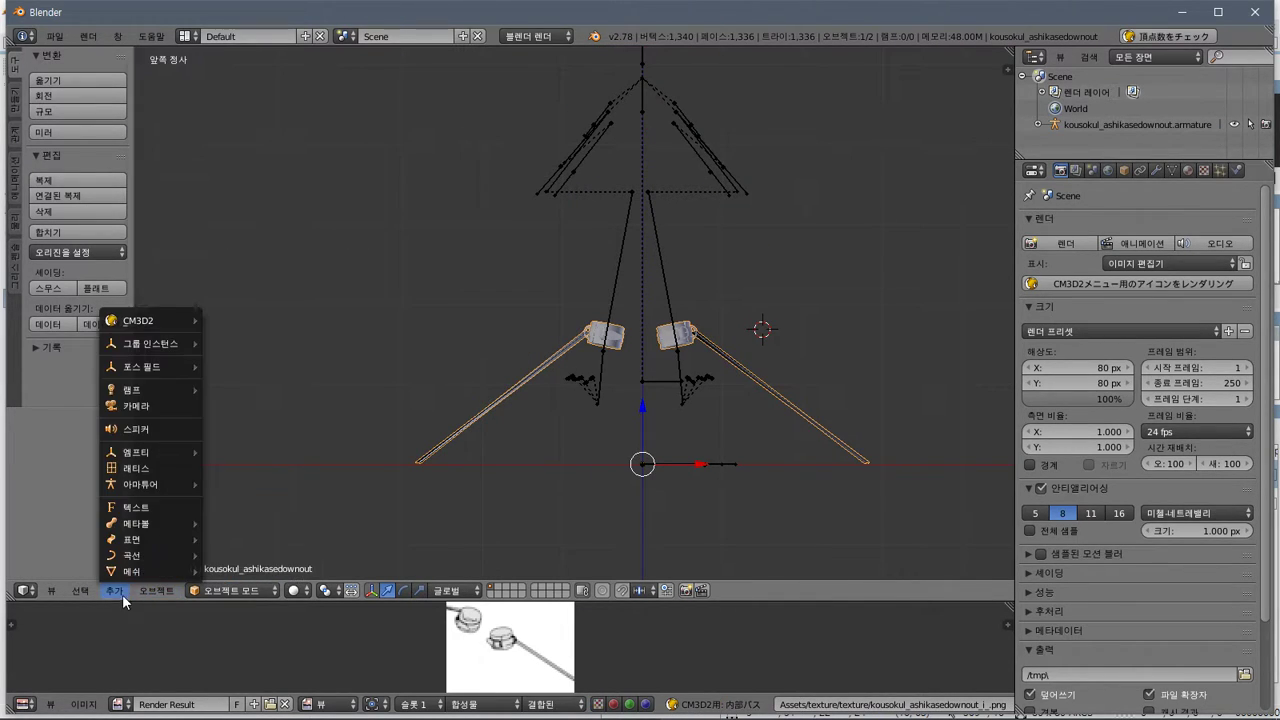
pyautogui.moveTo(158, 328)
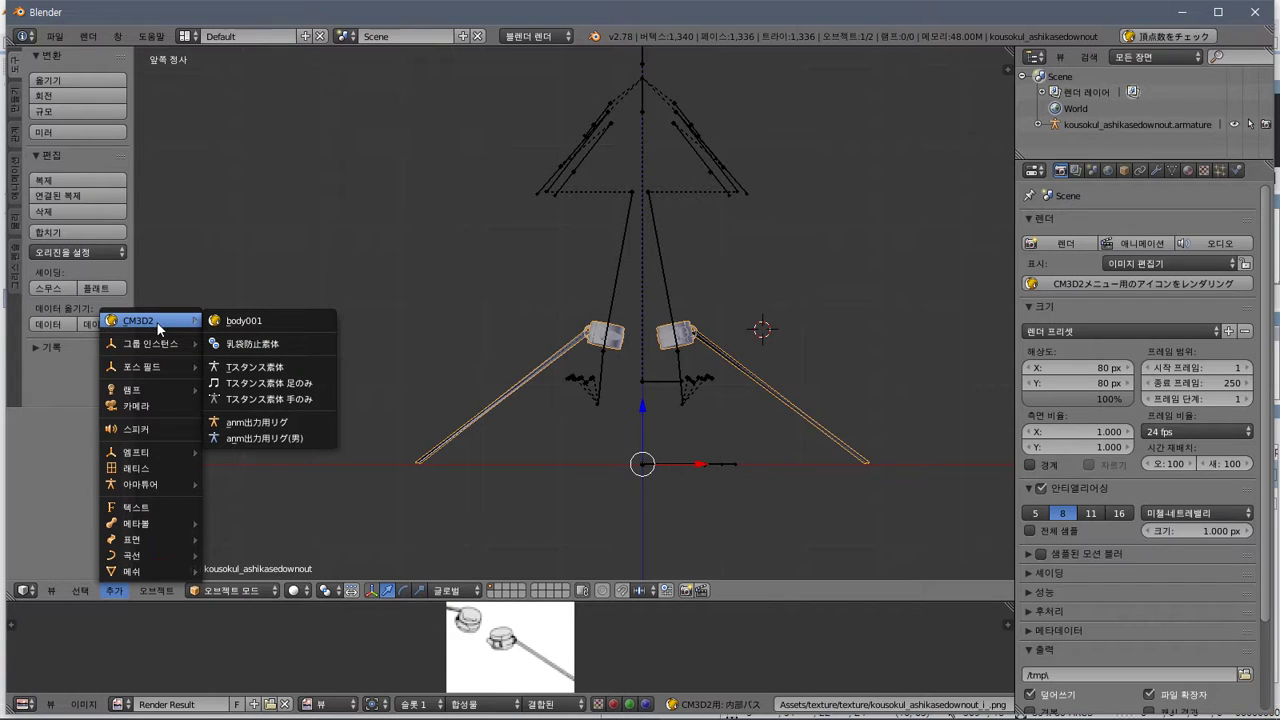
pyautogui.click(282, 345)
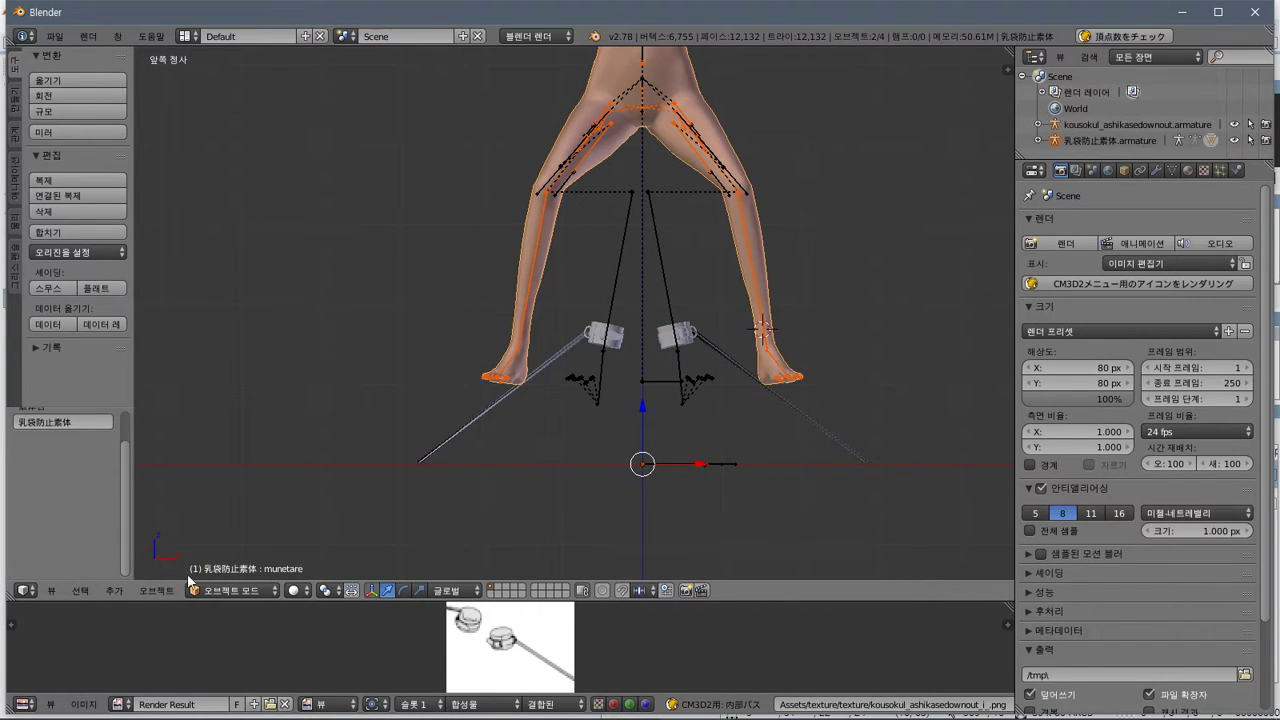
pyautogui.hotkey('ctrl', 'z')
# Add the CM3D2 body001 model to the scene
pyautogui.click(150, 590)
pyautogui.moveTo(120, 592)
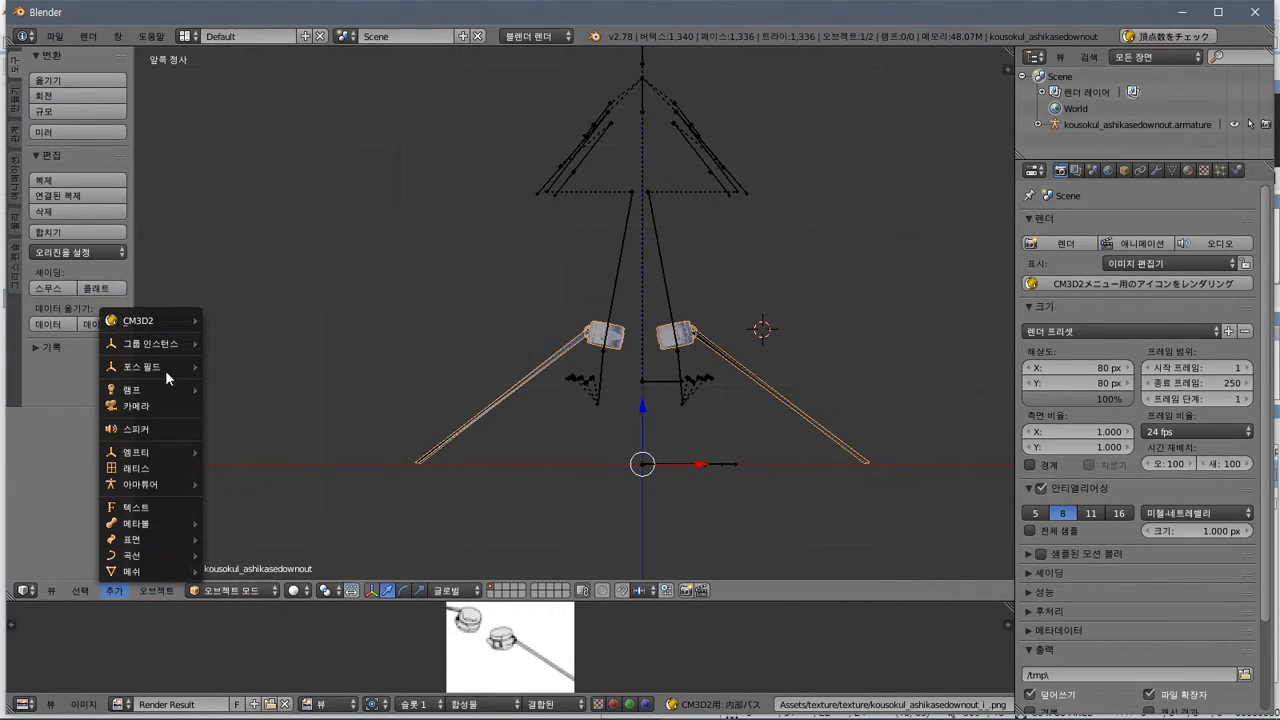
pyautogui.moveTo(162, 327)
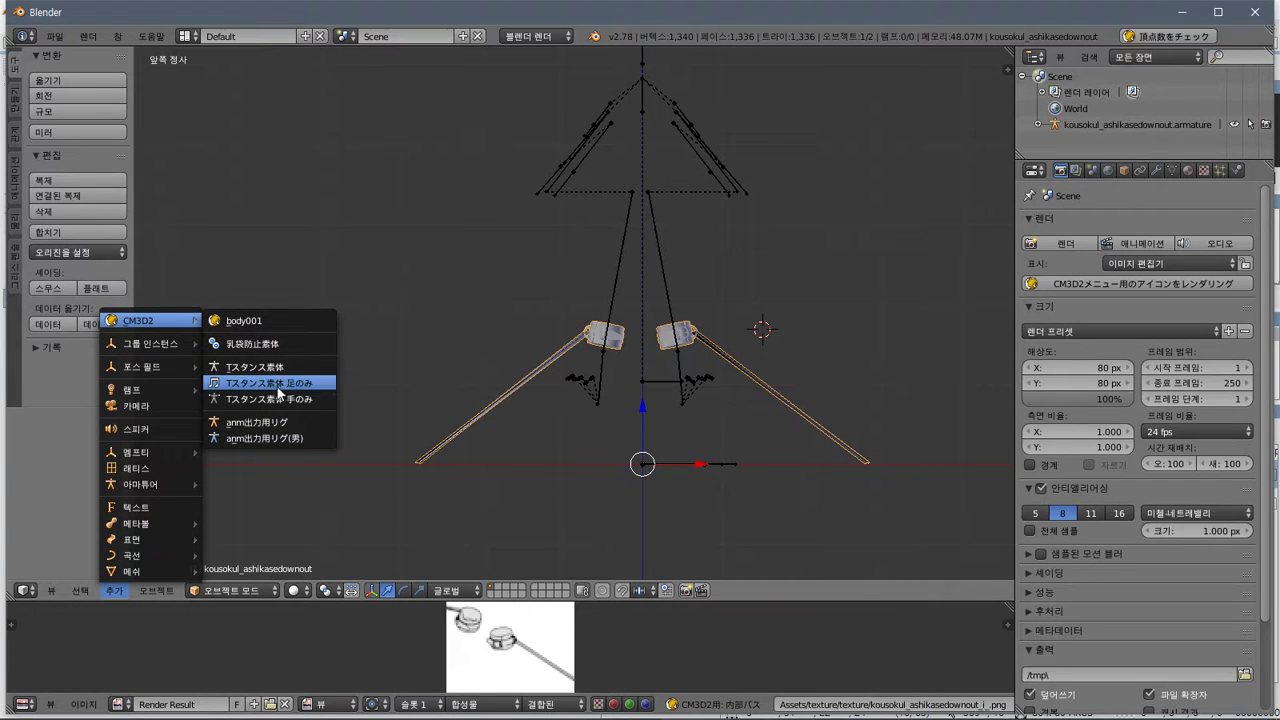
pyautogui.click(276, 321)
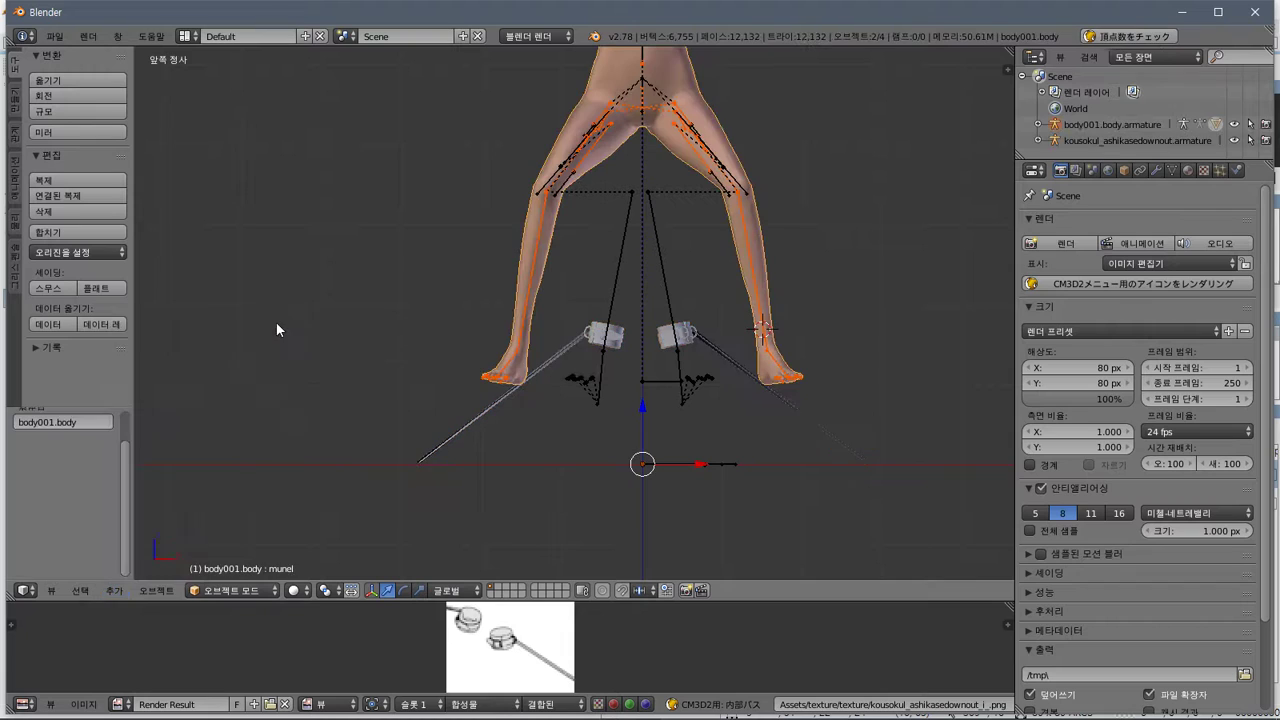
# Join the body001.body mesh into the kousokul_ashikasedownout cuff mesh
pyautogui.moveTo(1092, 160); pyautogui.dragTo(1092, 220)
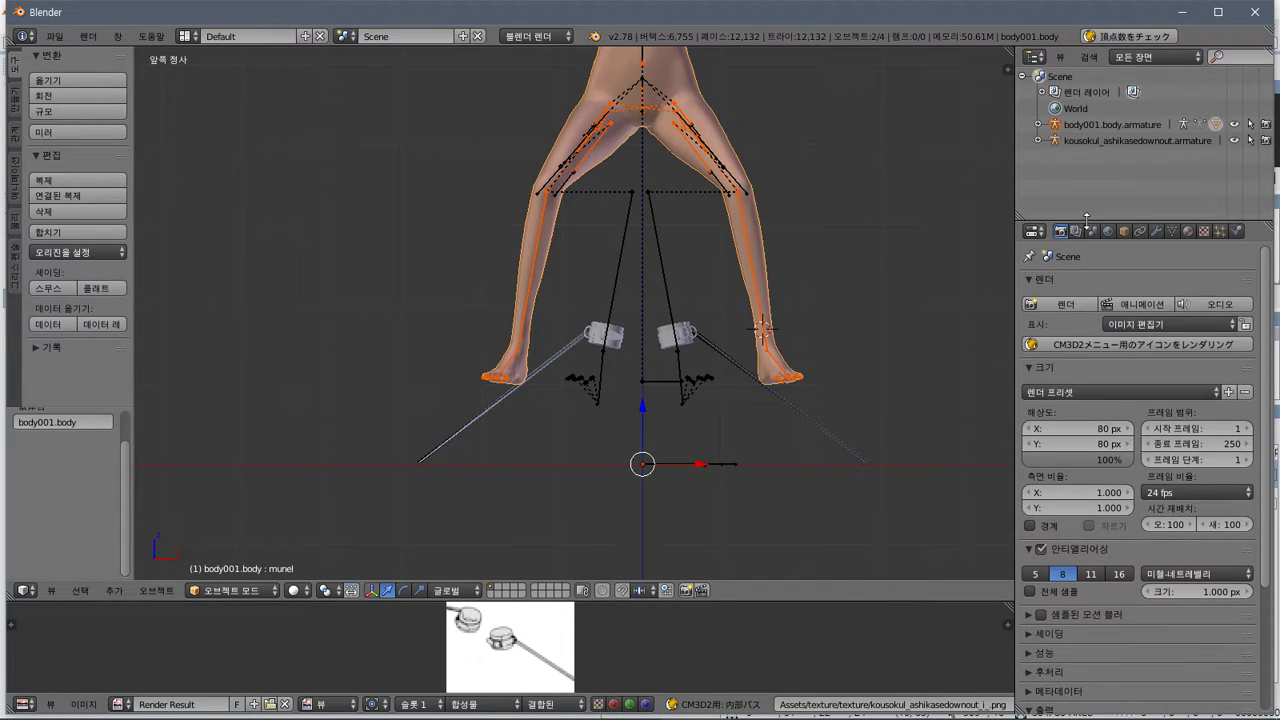
pyautogui.click(1038, 141)
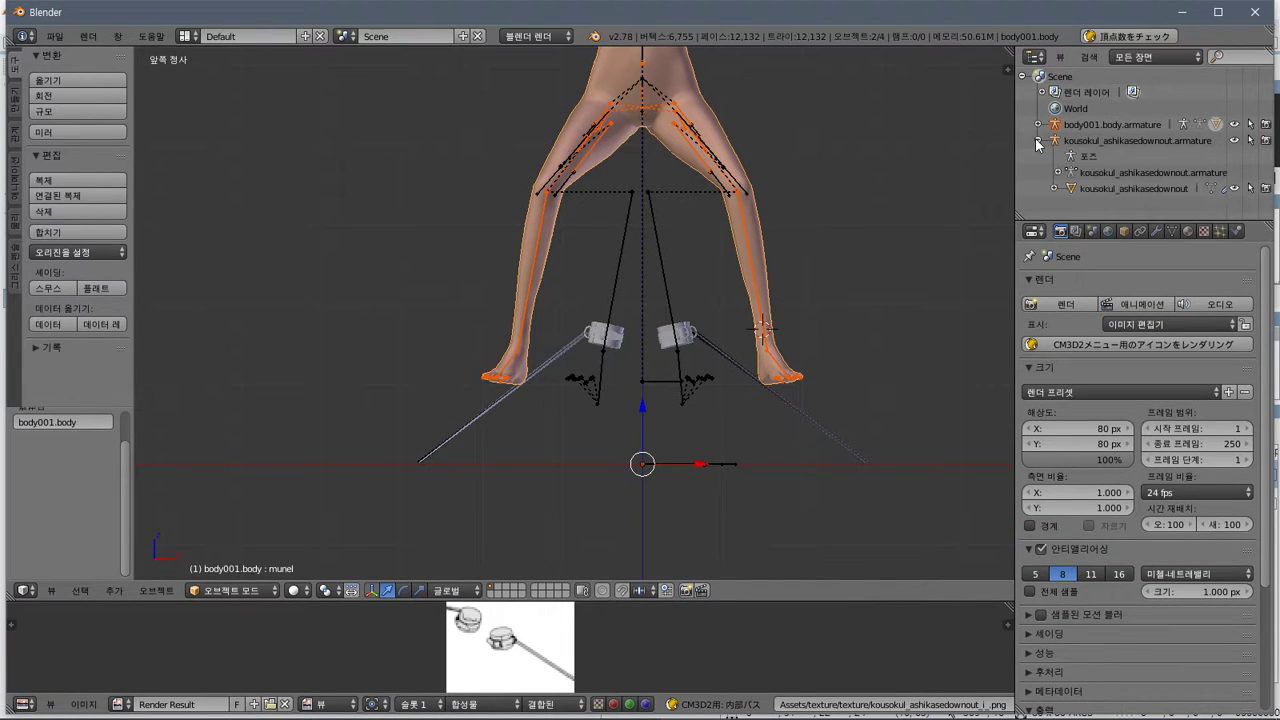
pyautogui.click(1094, 121)
pyautogui.rightClick(712, 139)
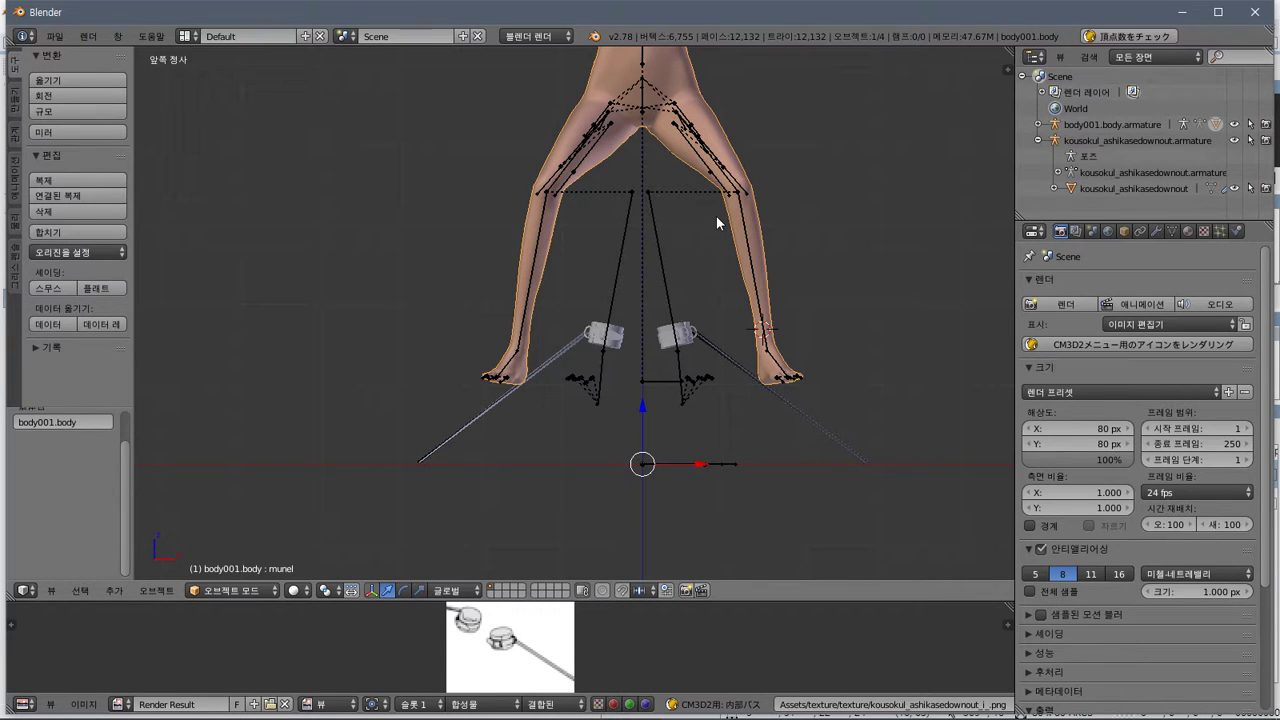
pyautogui.keyDown('shift'); pyautogui.rightClick(680, 344); pyautogui.keyUp('shift')
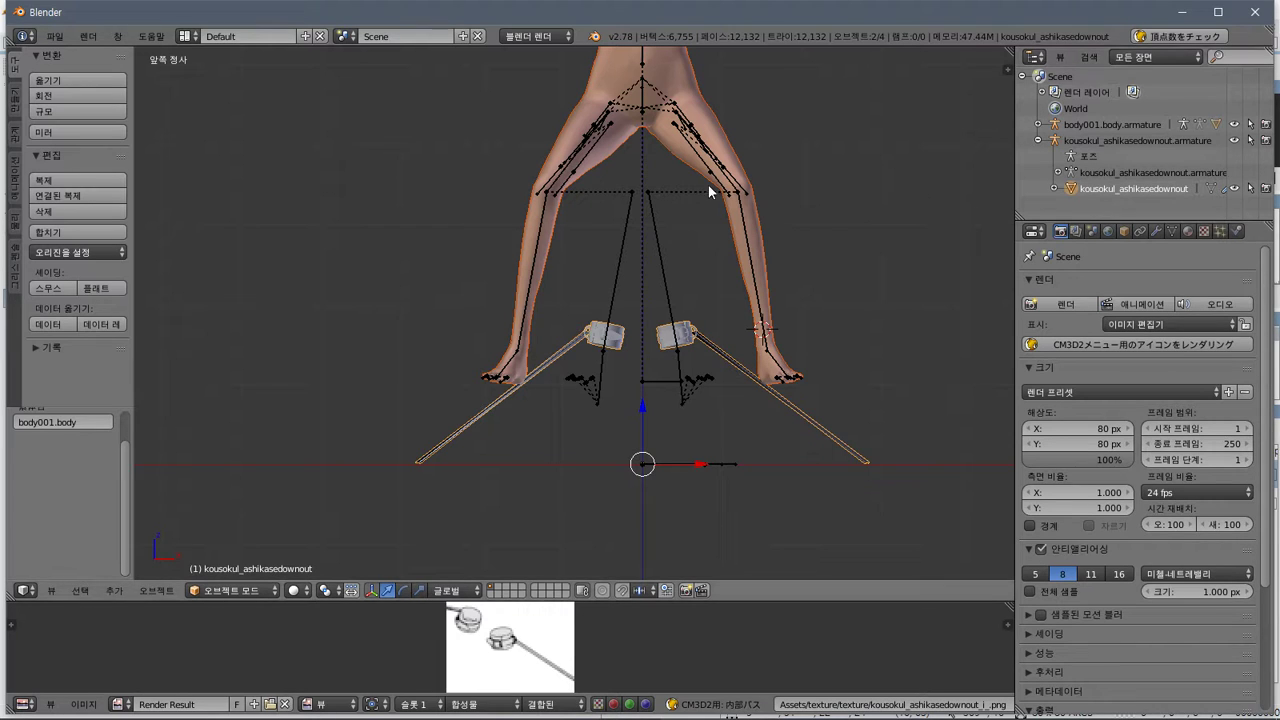
pyautogui.click(81, 237)
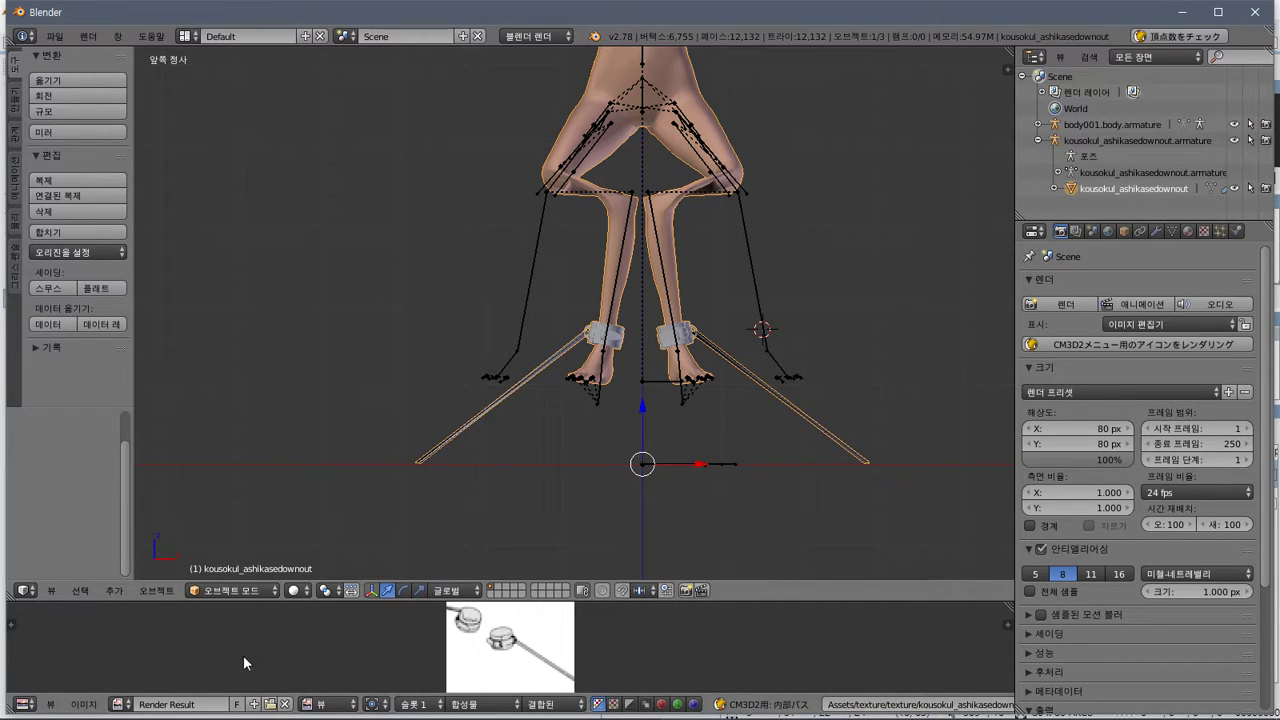
# Render the 80 px CM3D2 menu icon of the joined mesh at 35% zoom, once unshifted and once with a negative camera Y shift
pyautogui.click(1110, 341)
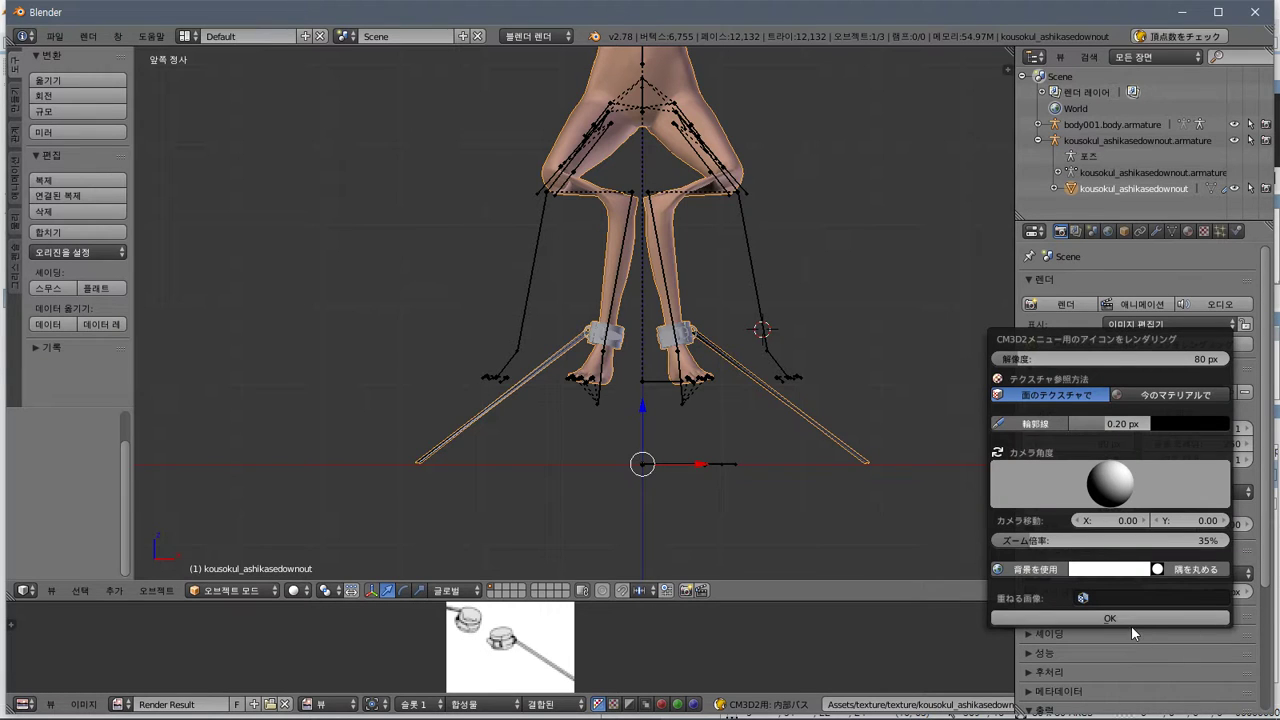
pyautogui.click(1117, 619)
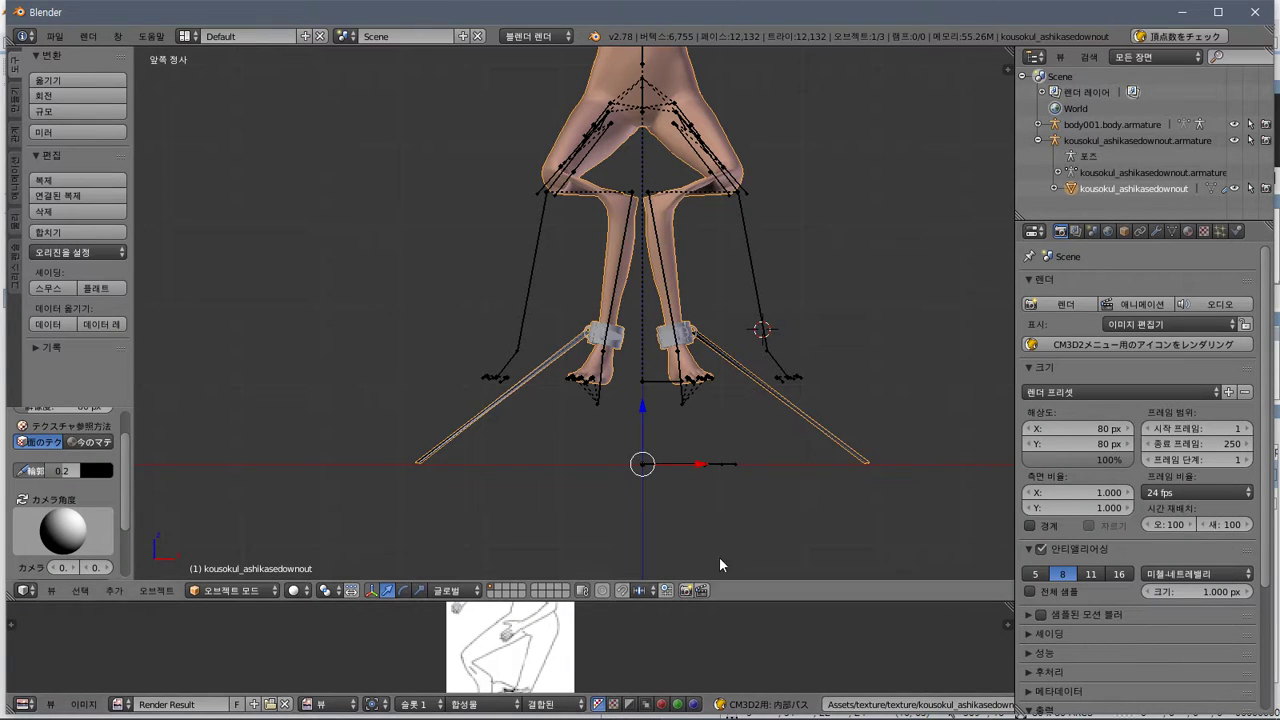
pyautogui.press('a')
pyautogui.rightClick(675, 343)
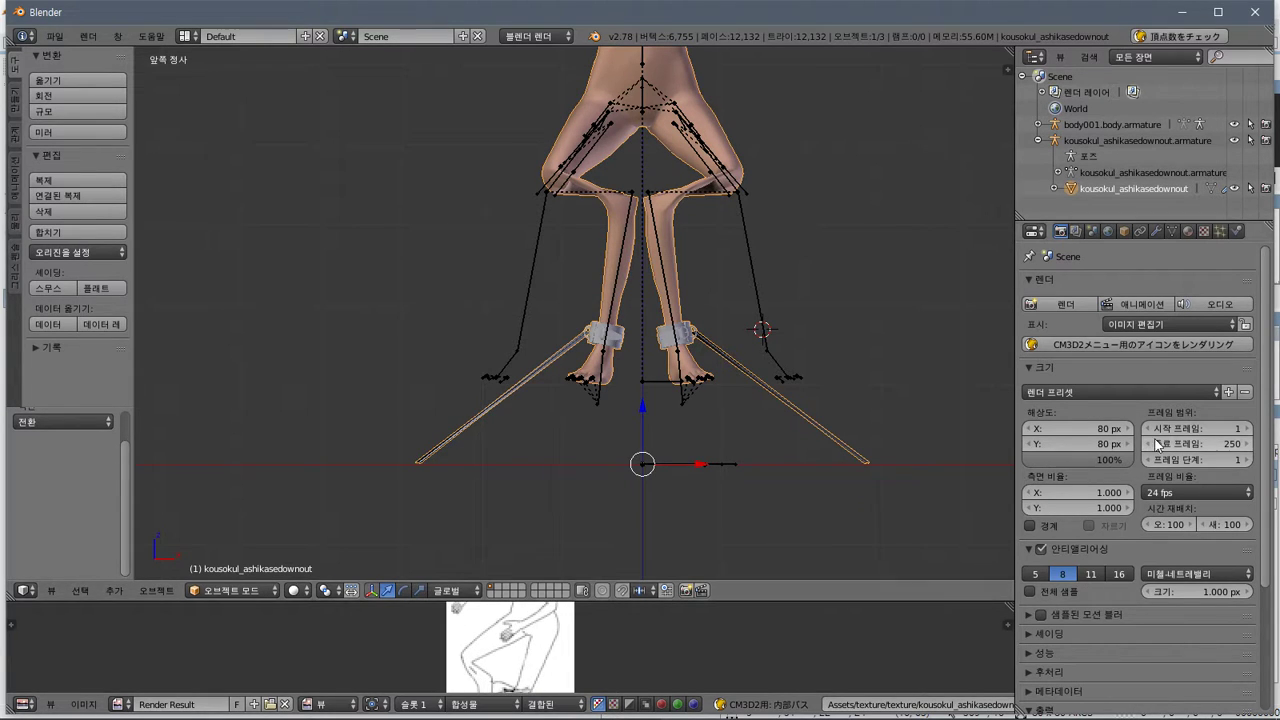
pyautogui.click(1150, 352)
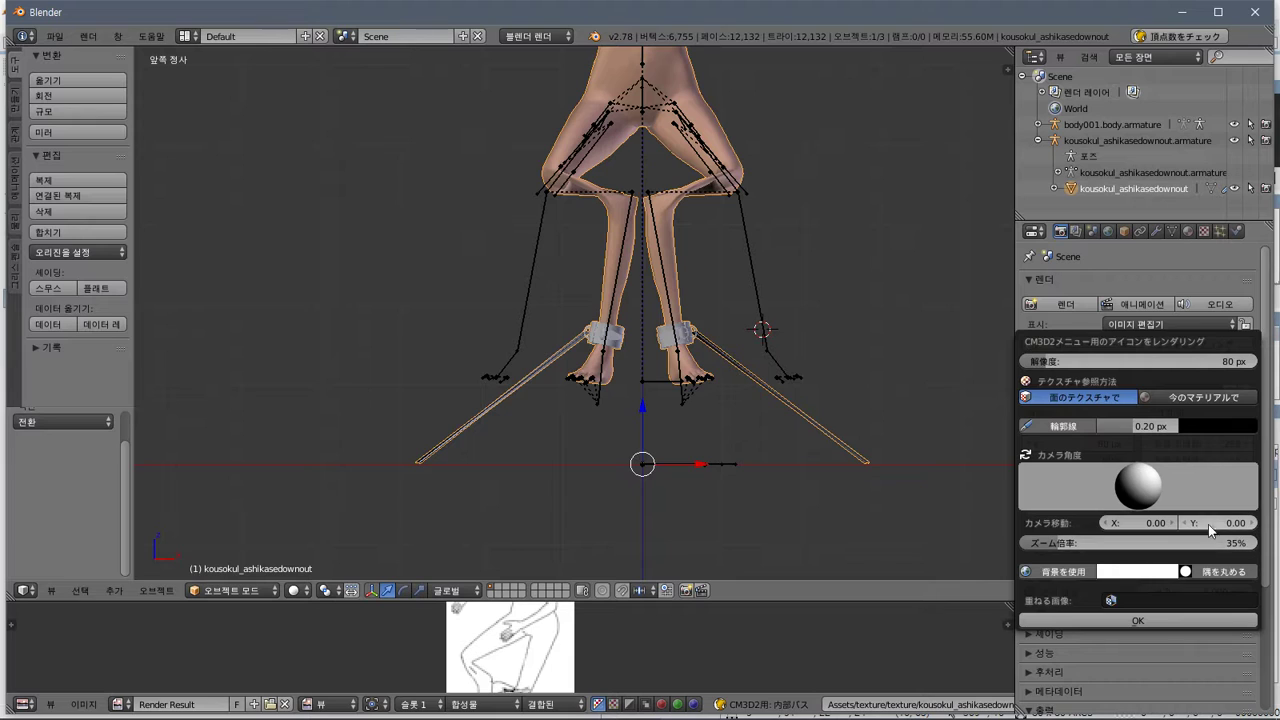
pyautogui.click(1102, 621)
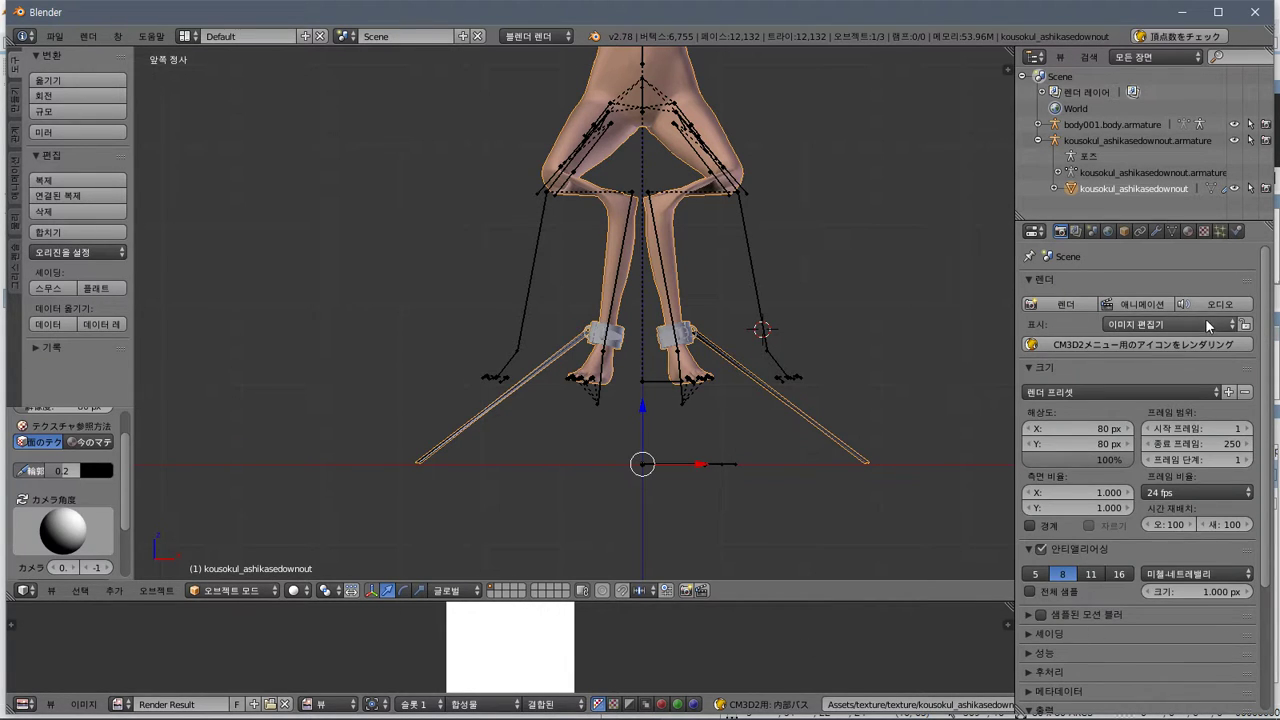
# Render the CM3D2 menu icon again with the camera Y shift at about -4 and once more at 10.00
pyautogui.click(1148, 344)
pyautogui.moveTo(1200, 522); pyautogui.dragTo(1250, 522)
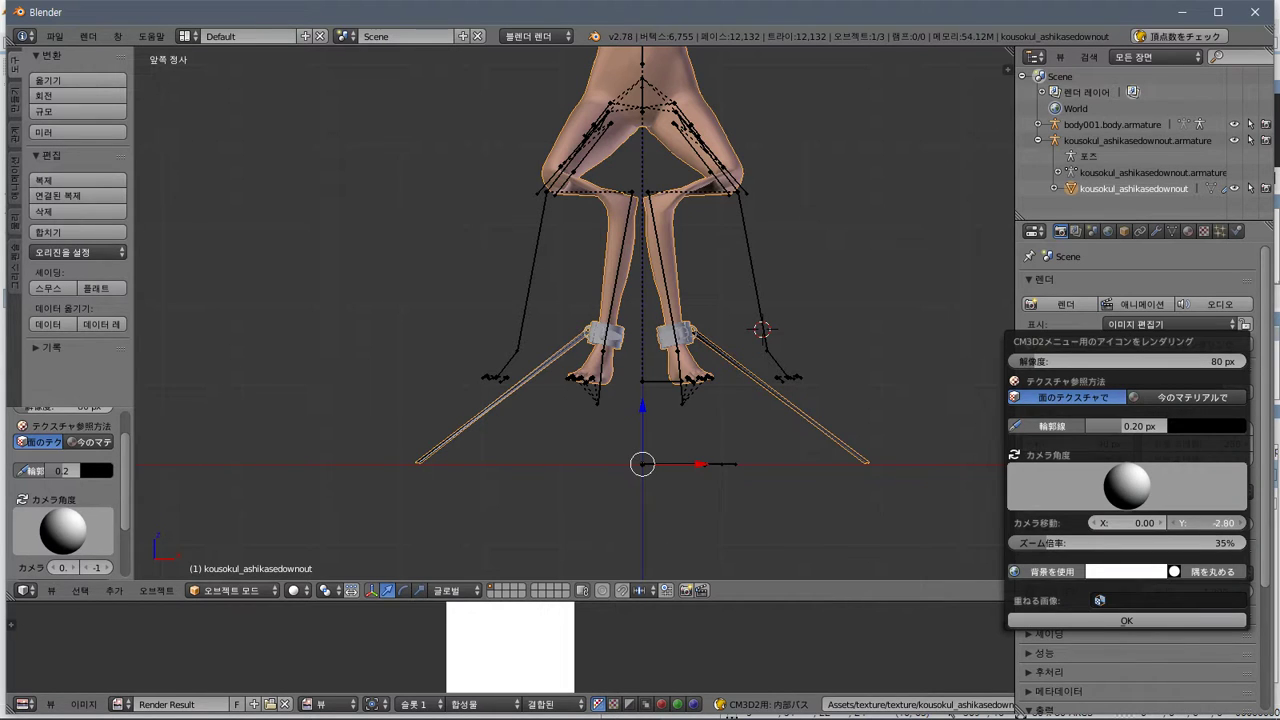
pyautogui.click(1089, 622)
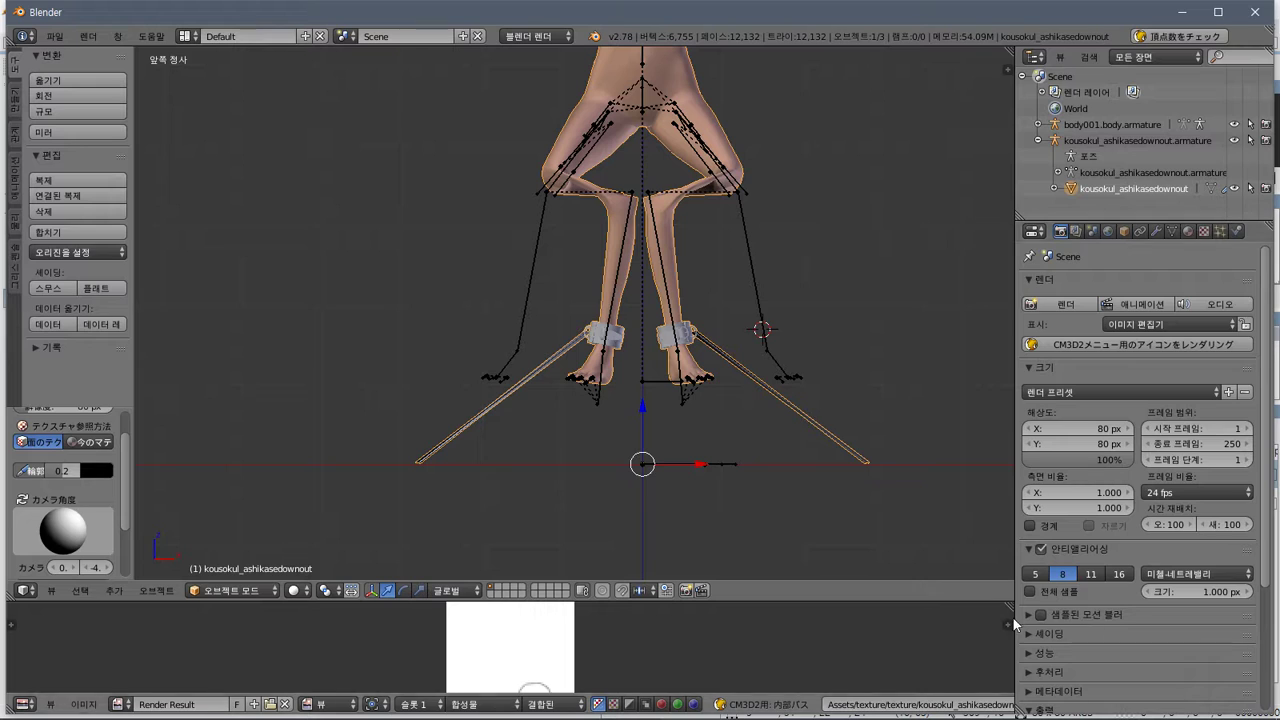
pyautogui.click(1148, 344)
pyautogui.moveTo(1197, 531); pyautogui.dragTo(1268, 531)
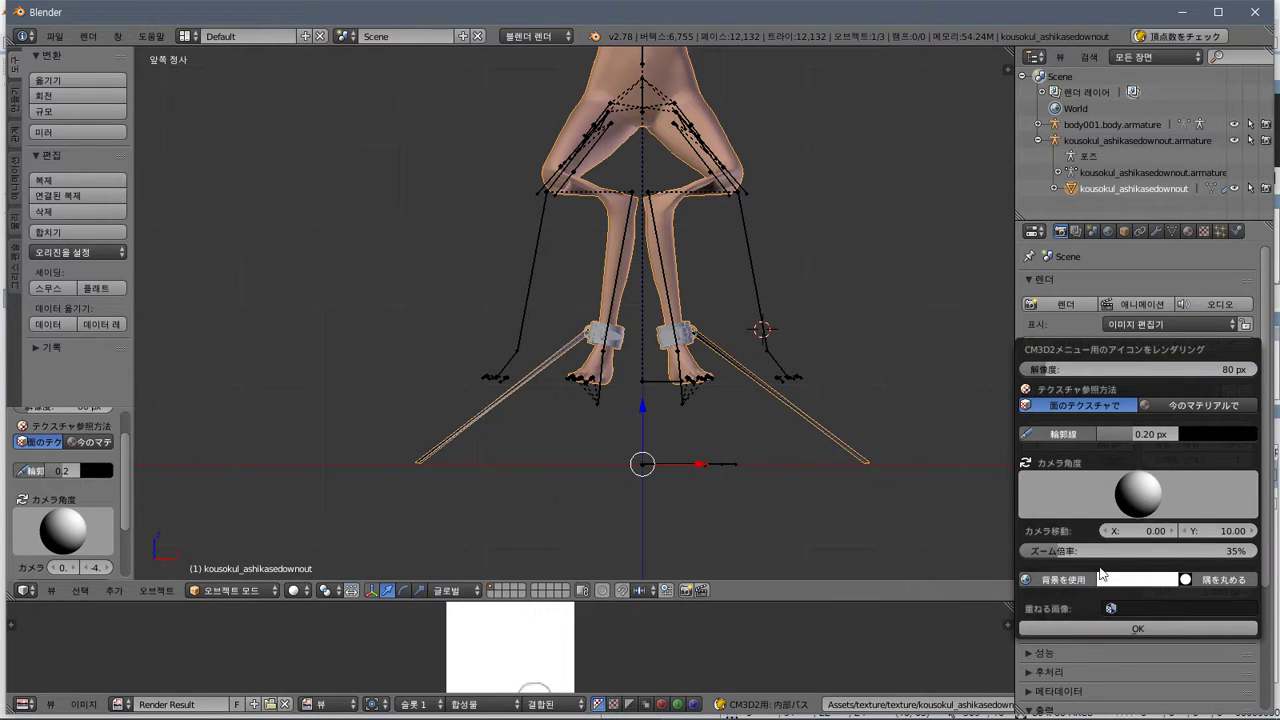
pyautogui.click(1075, 631)
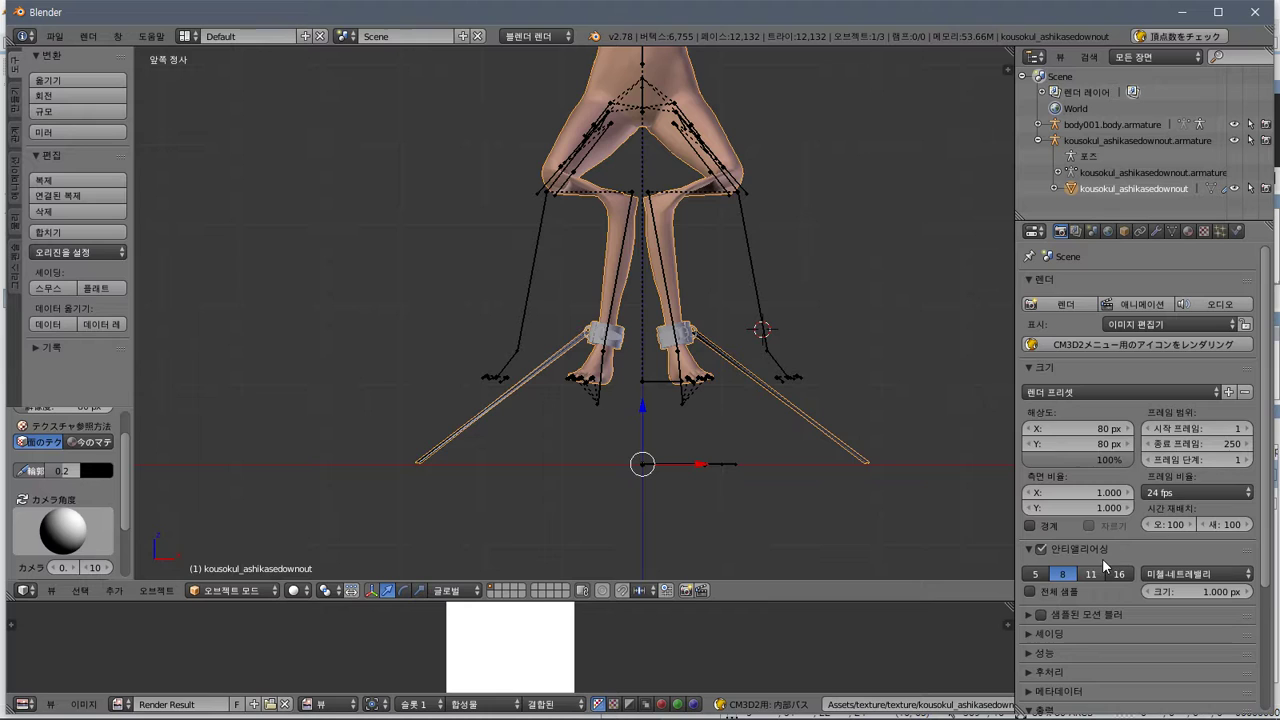
# Render the CM3D2 menu icon of the joined mesh with a camera Y shift of 2.90 and once more at 1.20
pyautogui.click(1187, 344)
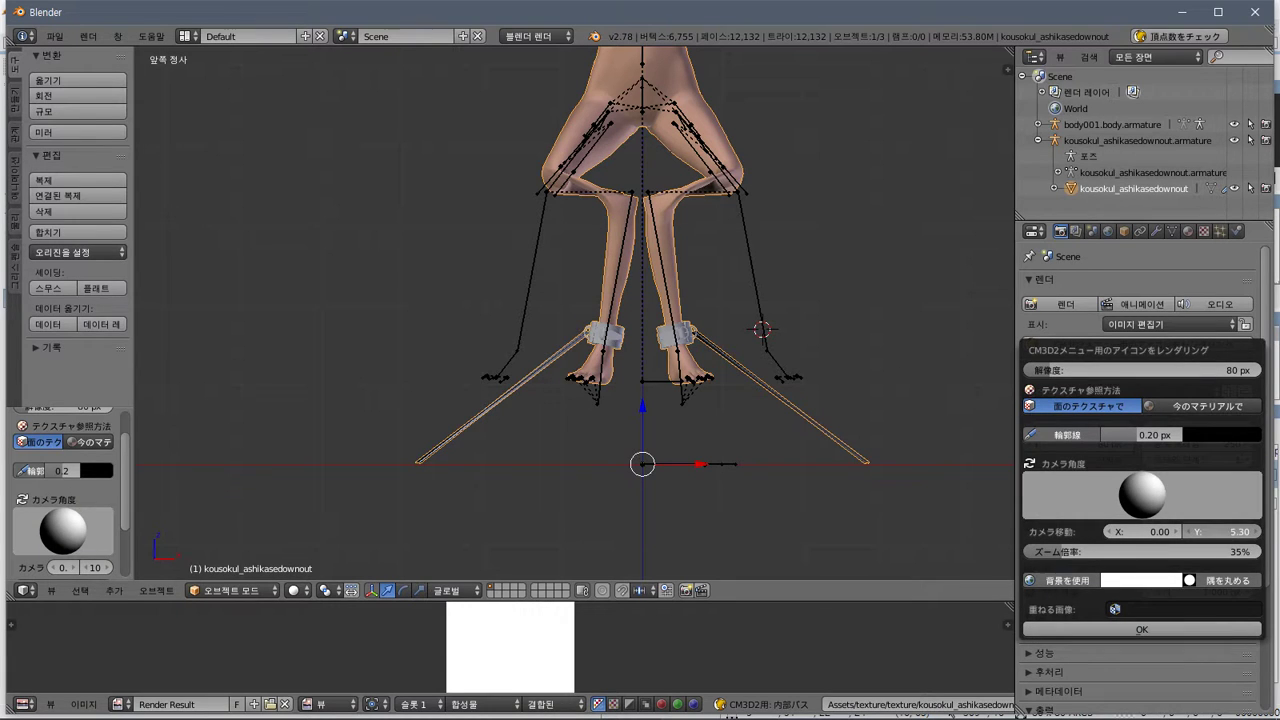
pyautogui.click(1237, 633)
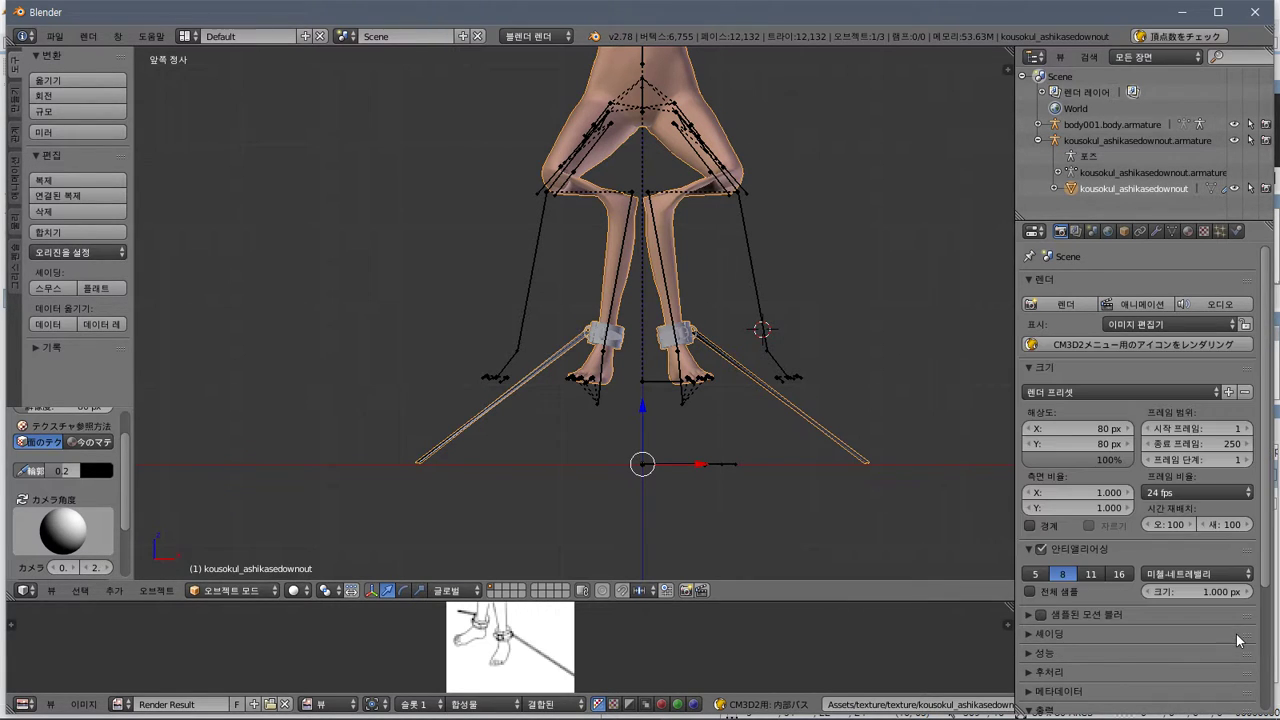
pyautogui.click(1187, 344)
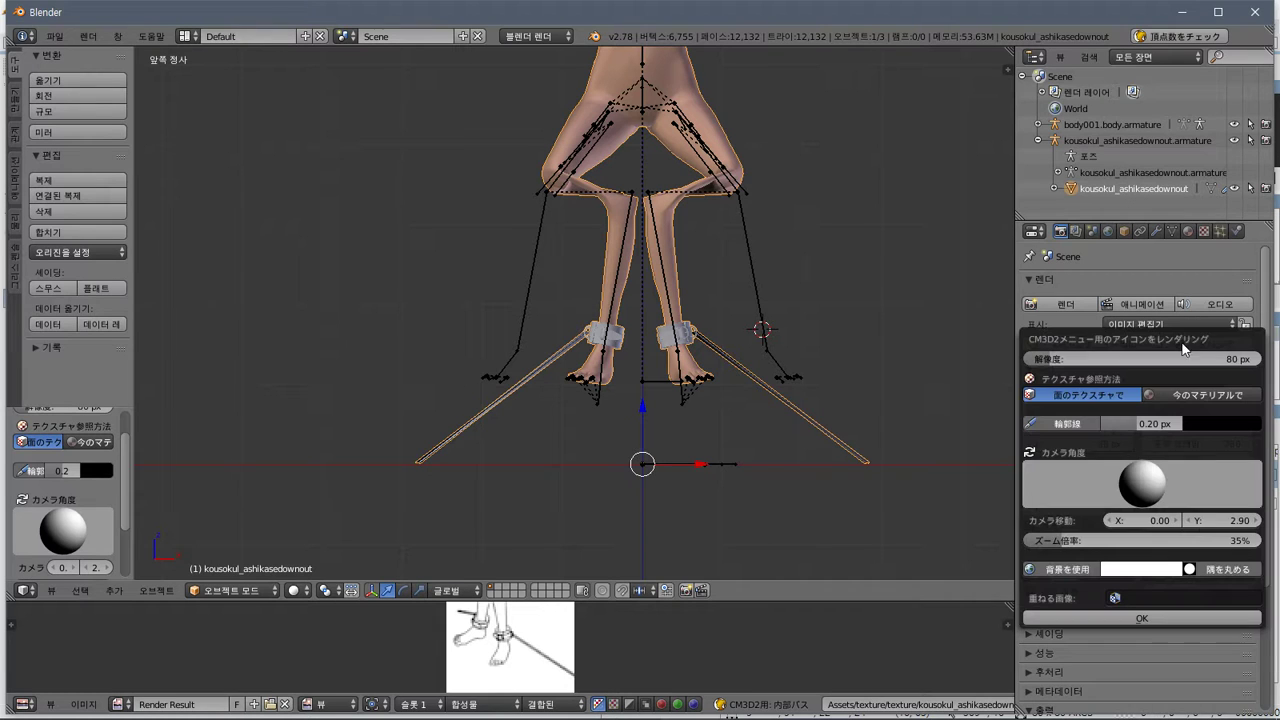
pyautogui.click(1215, 521)
pyautogui.click(1100, 617)
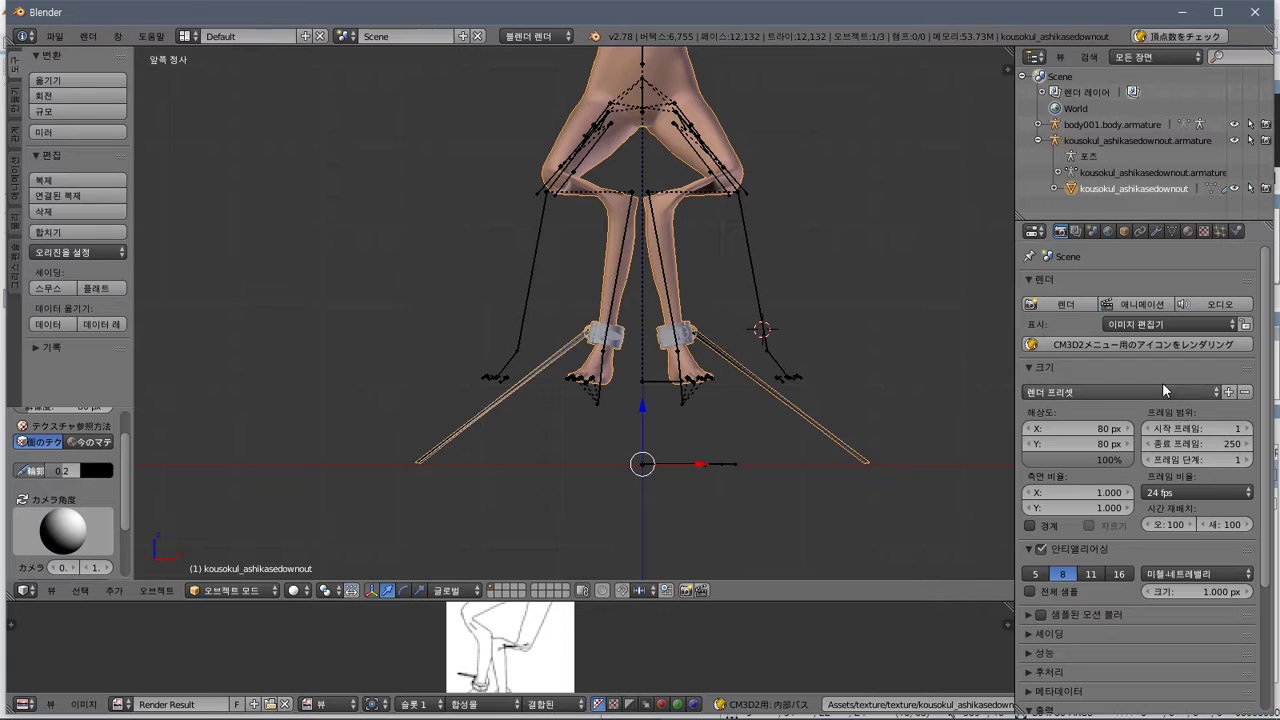
# Render the CM3D2 menu icon again with an adjusted camera Y shift, ending with a render at 2.90
pyautogui.click(1171, 341)
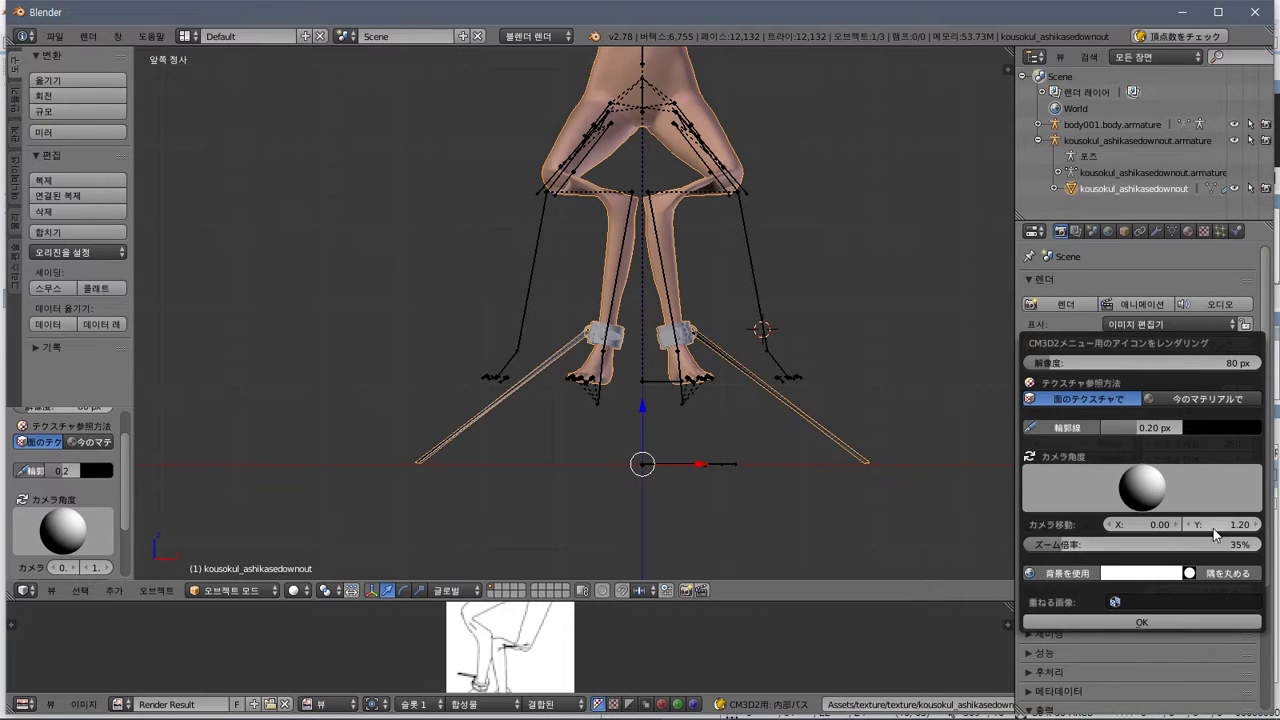
pyautogui.click(1178, 616)
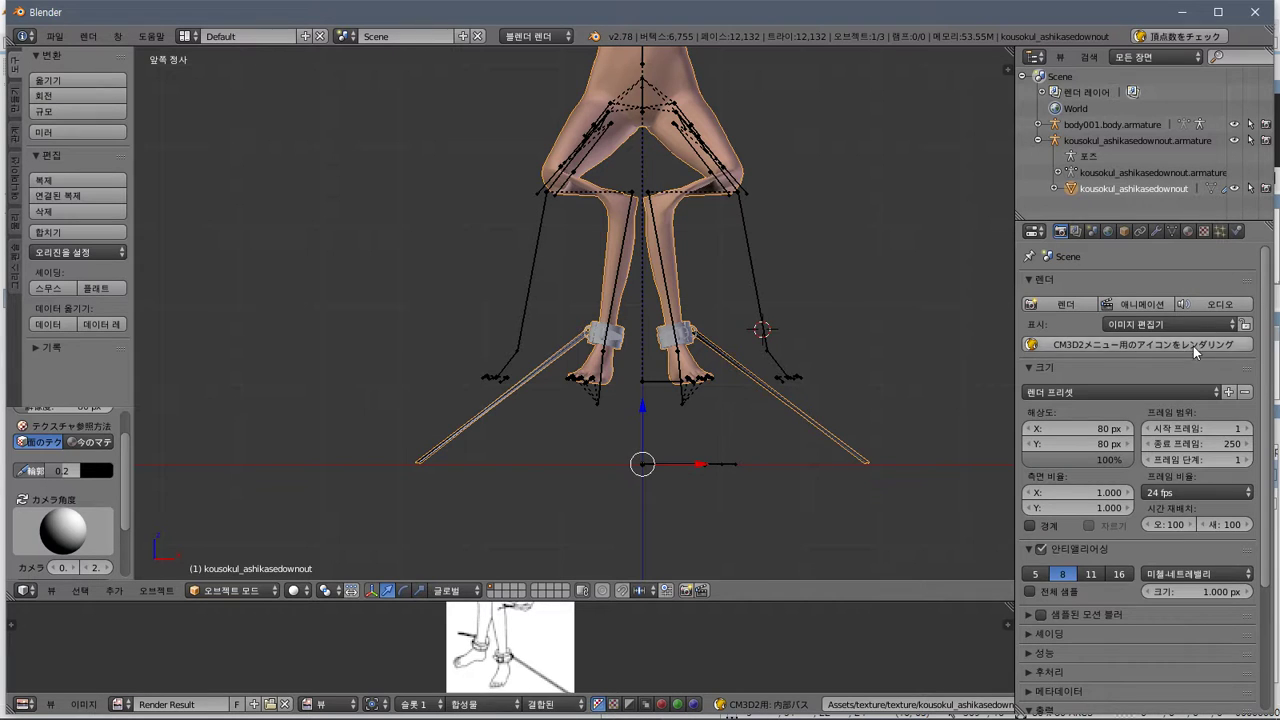
pyautogui.click(1166, 343)
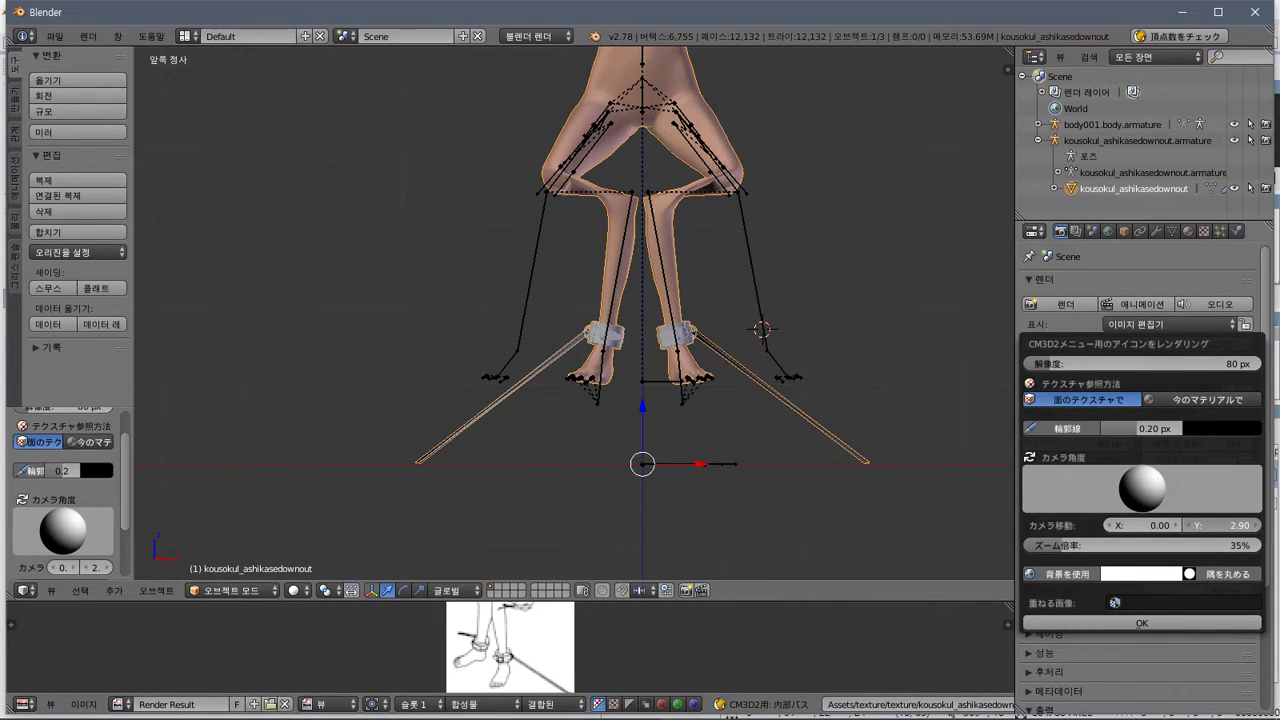
pyautogui.click(1170, 626)
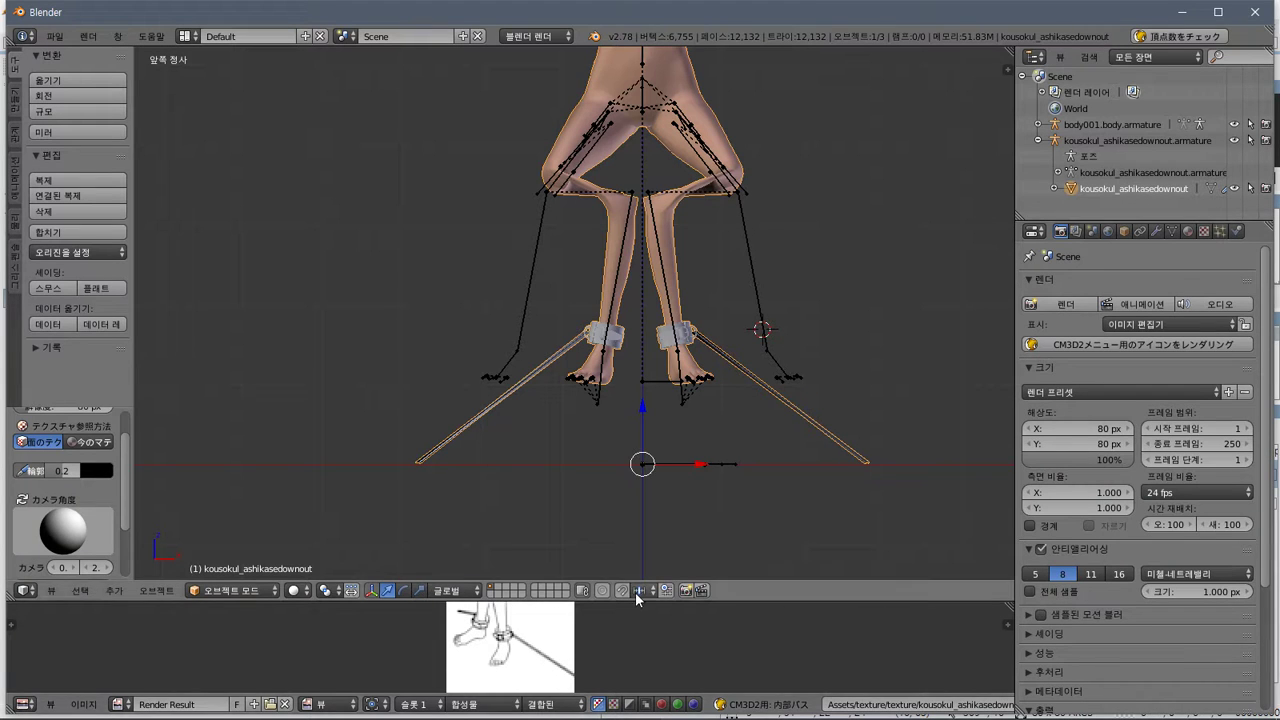
pyautogui.click(83, 704)
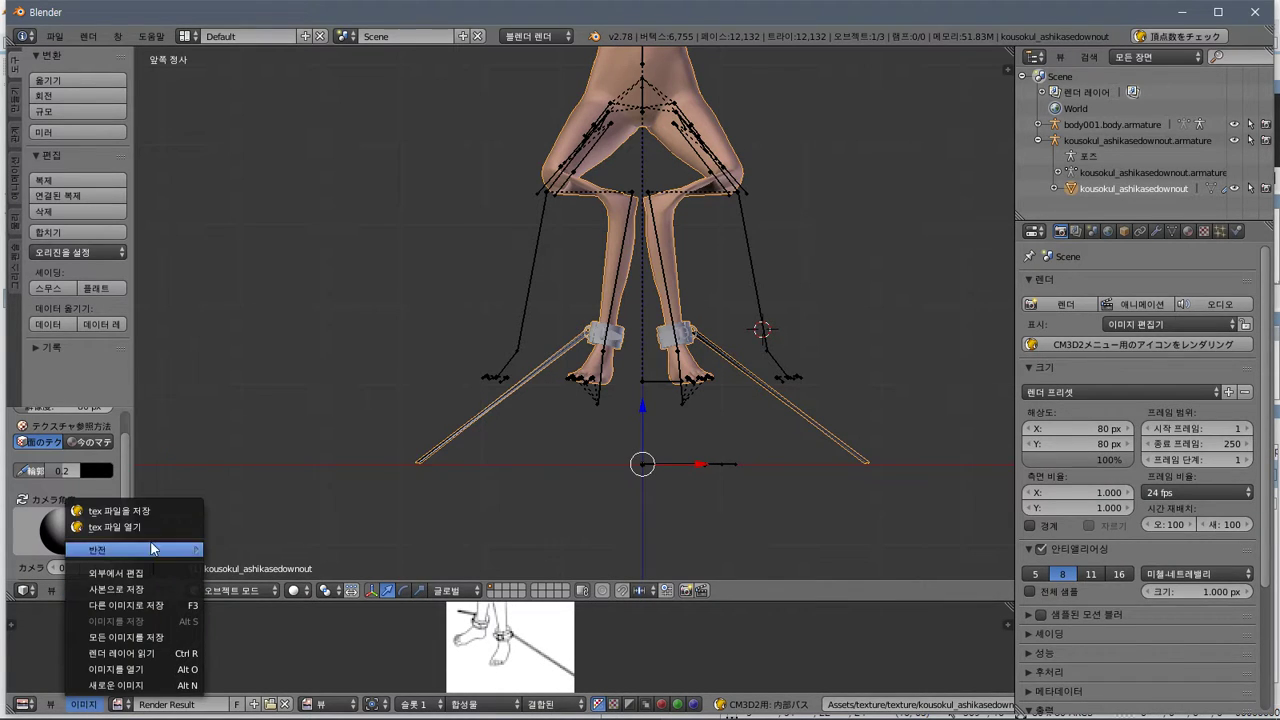
pyautogui.click(118, 510)
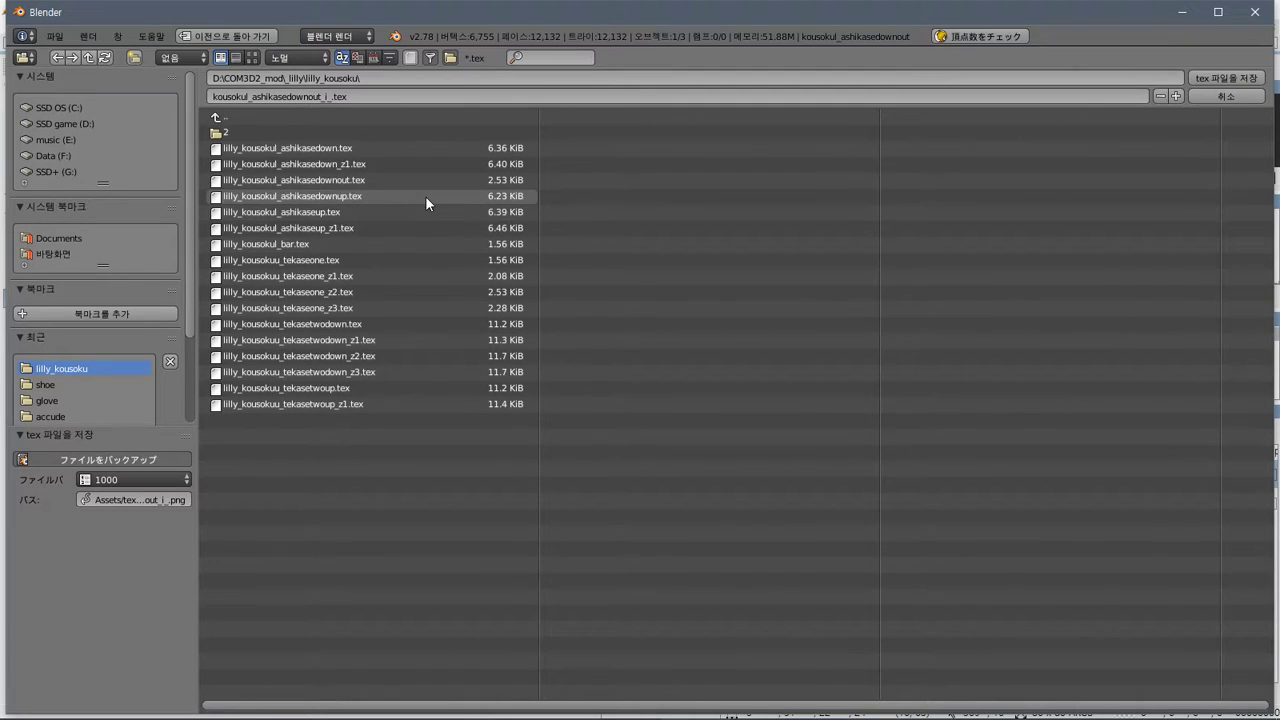
pyautogui.press('Escape')
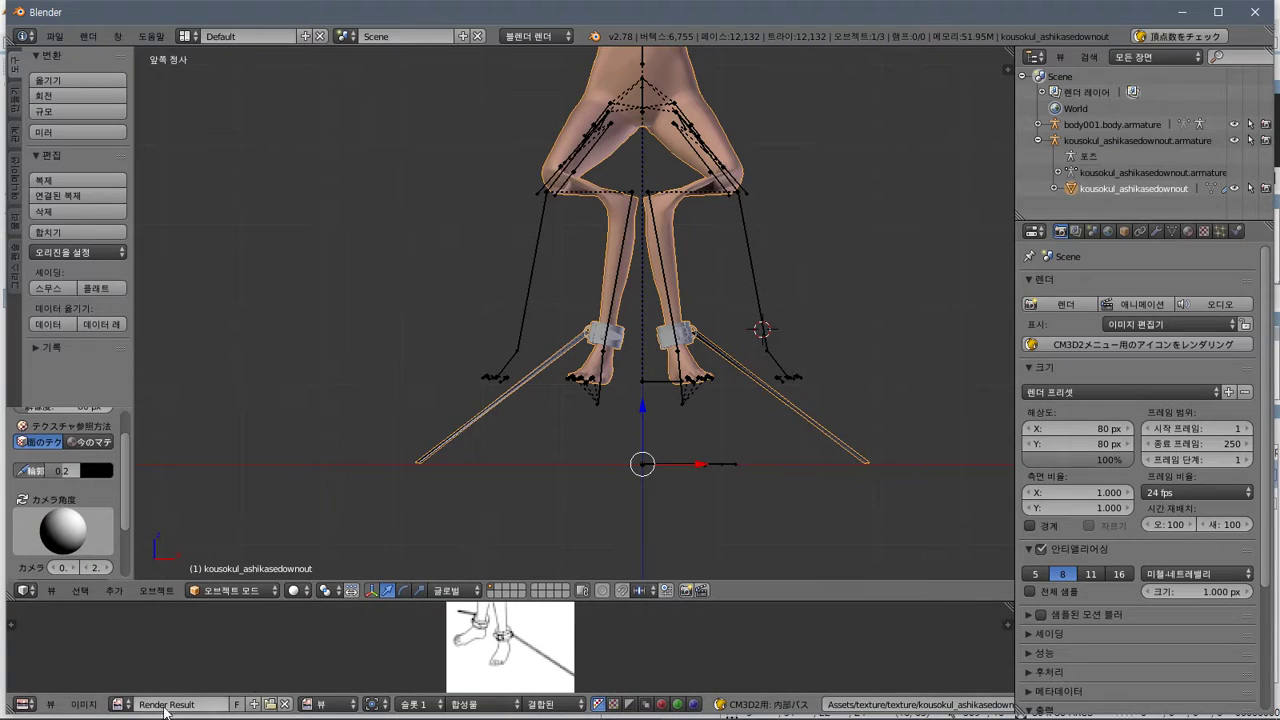
# Save a copy of the rendered icon over lilly_kousokul_ashikasedownout.png in the lilly_kousoku folder
pyautogui.click(83, 704)
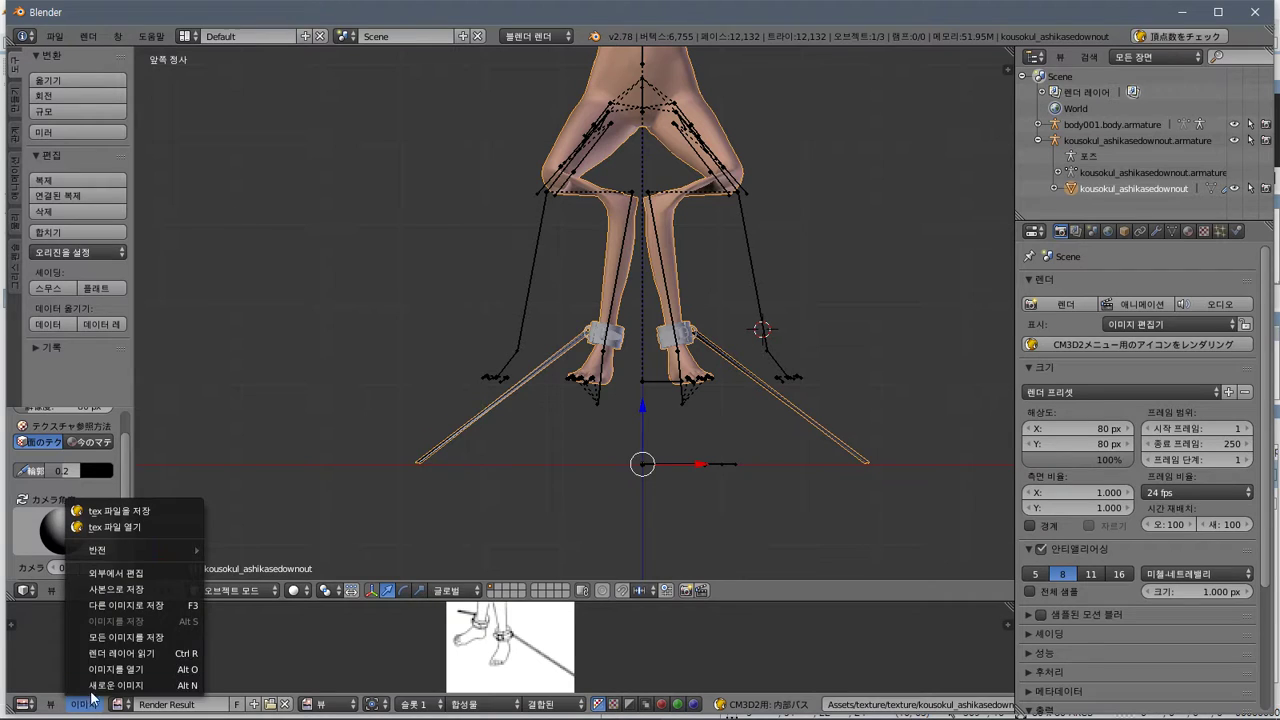
pyautogui.click(141, 590)
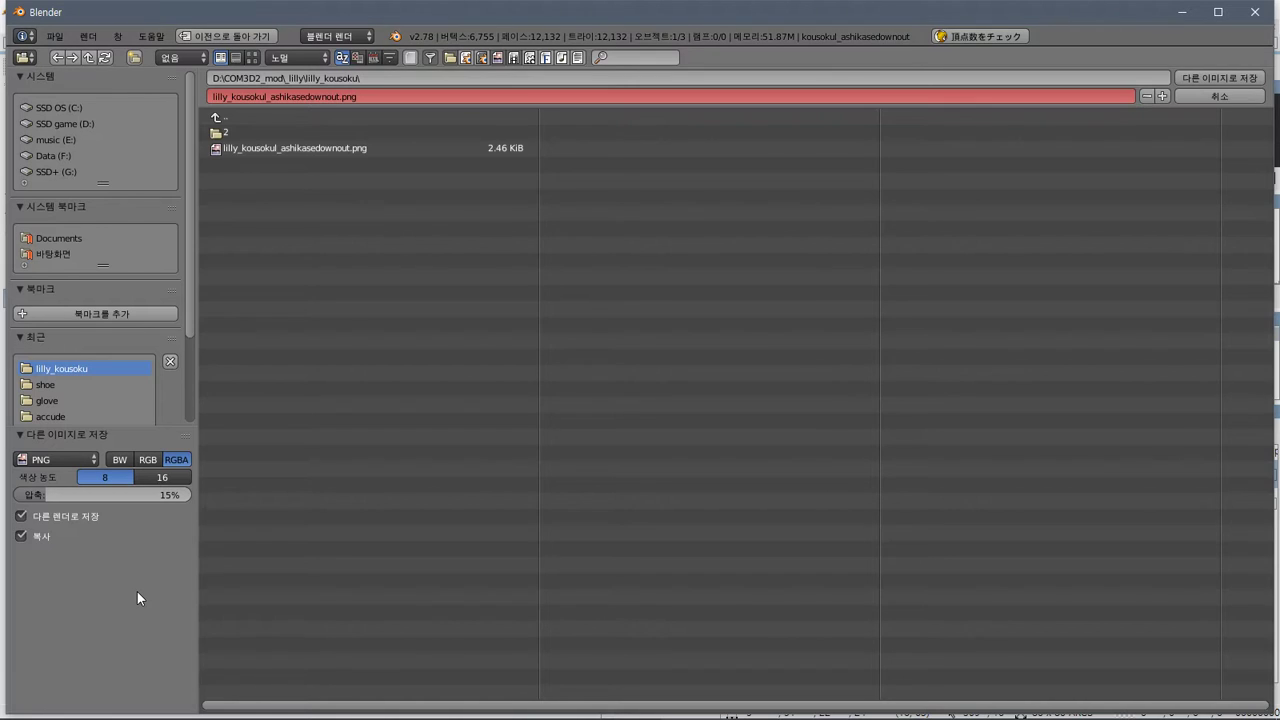
pyautogui.click(1214, 79)
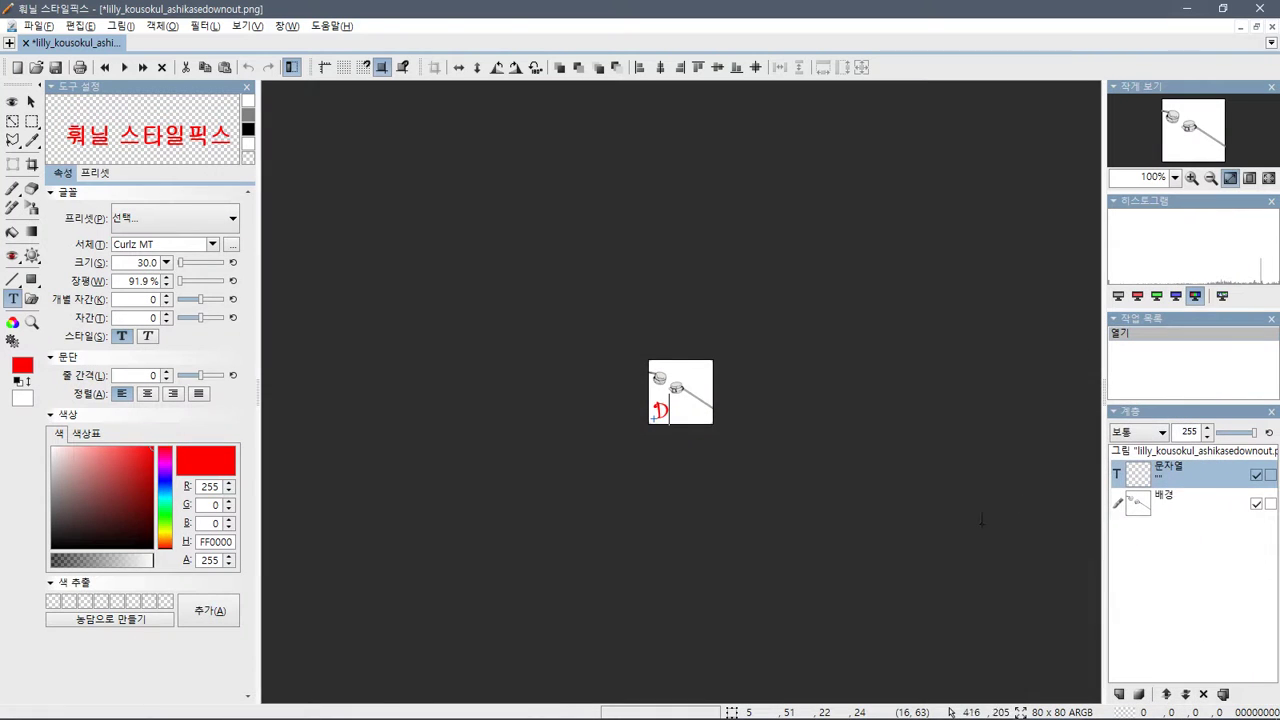
# Switch to StylePix, close the old icon without saving and open the newly rendered lilly_kousokul_ashikasedownout.png
pyautogui.click(25, 43)
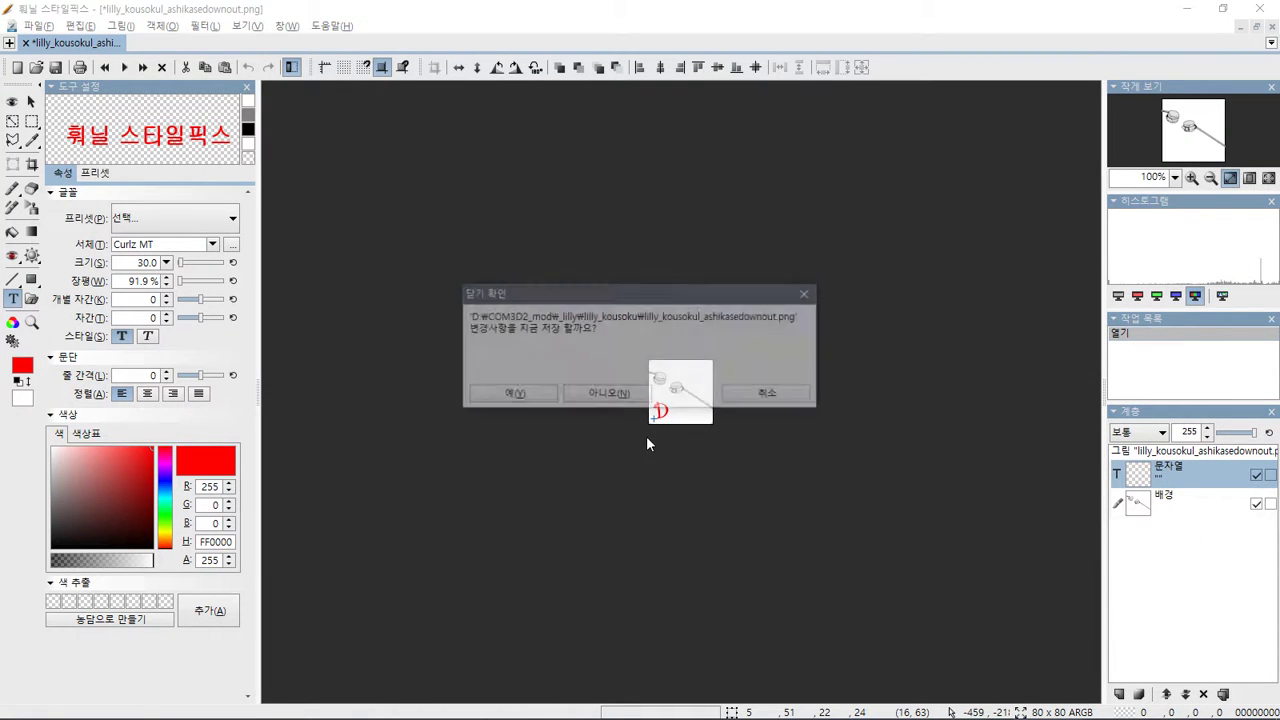
pyautogui.click(603, 396)
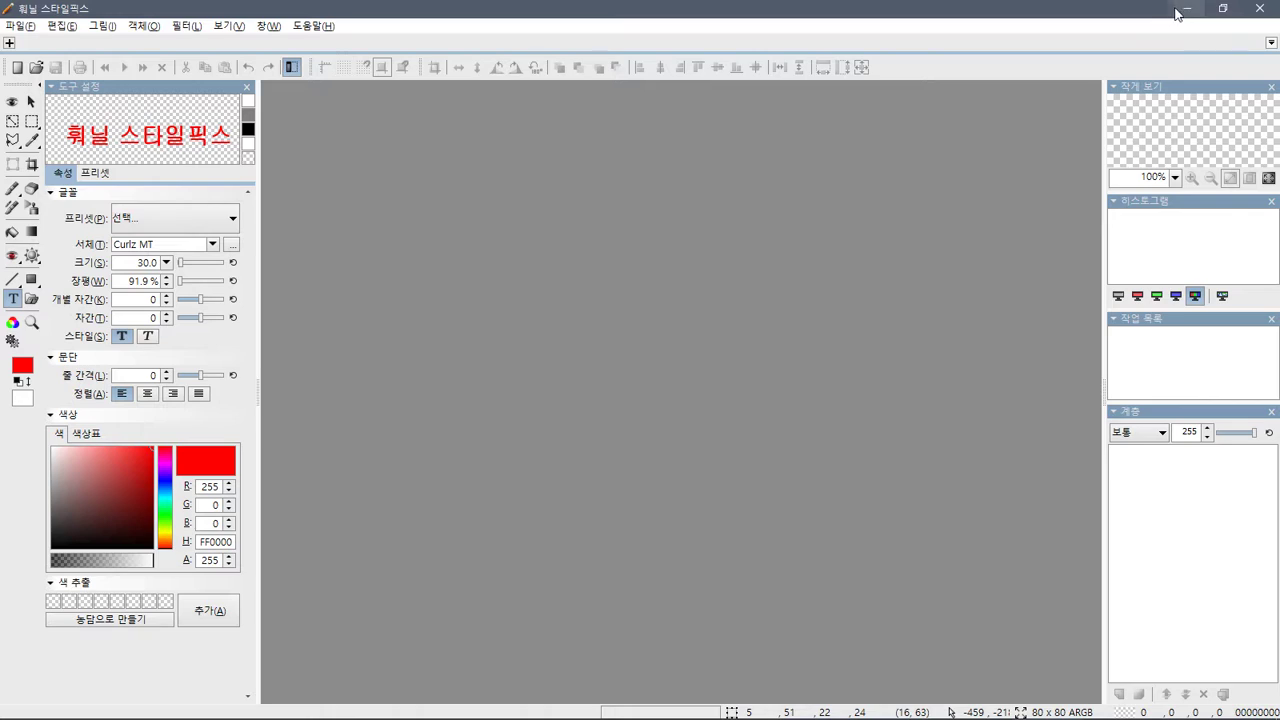
pyautogui.click(1222, 8)
pyautogui.moveTo(787, 172); pyautogui.dragTo(560, 174)
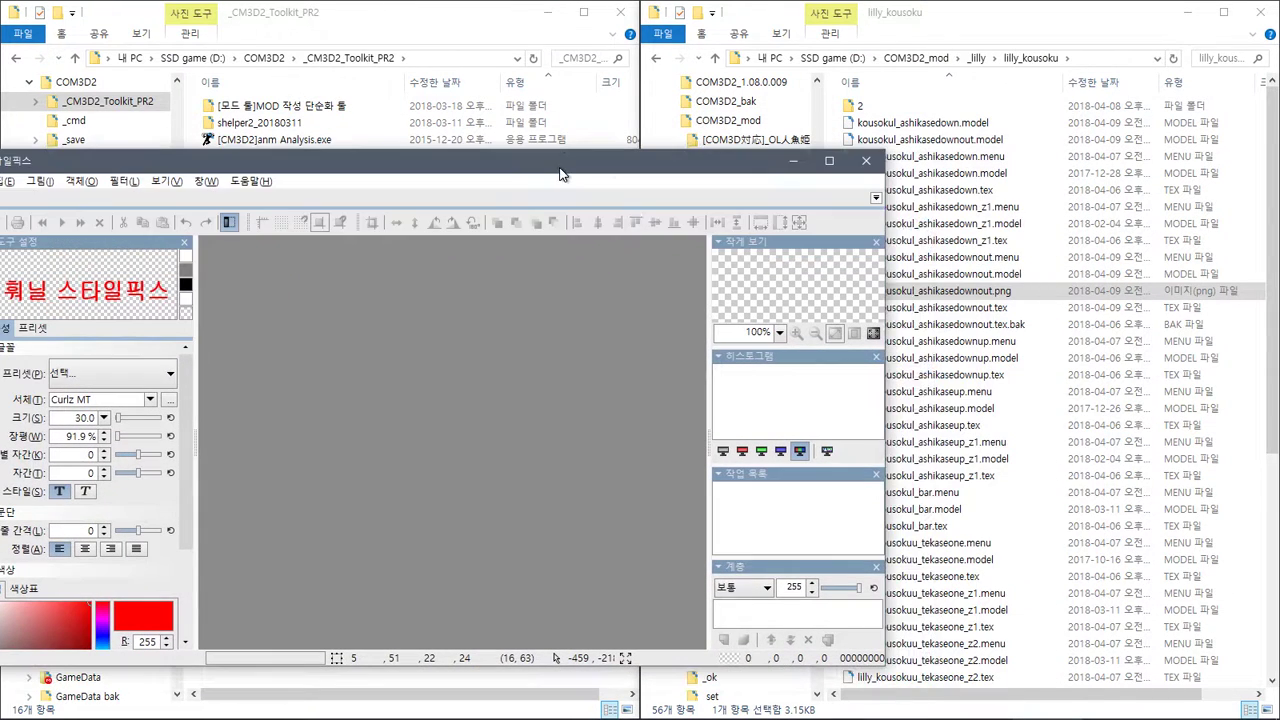
pyautogui.moveTo(968, 294); pyautogui.dragTo(505, 386)
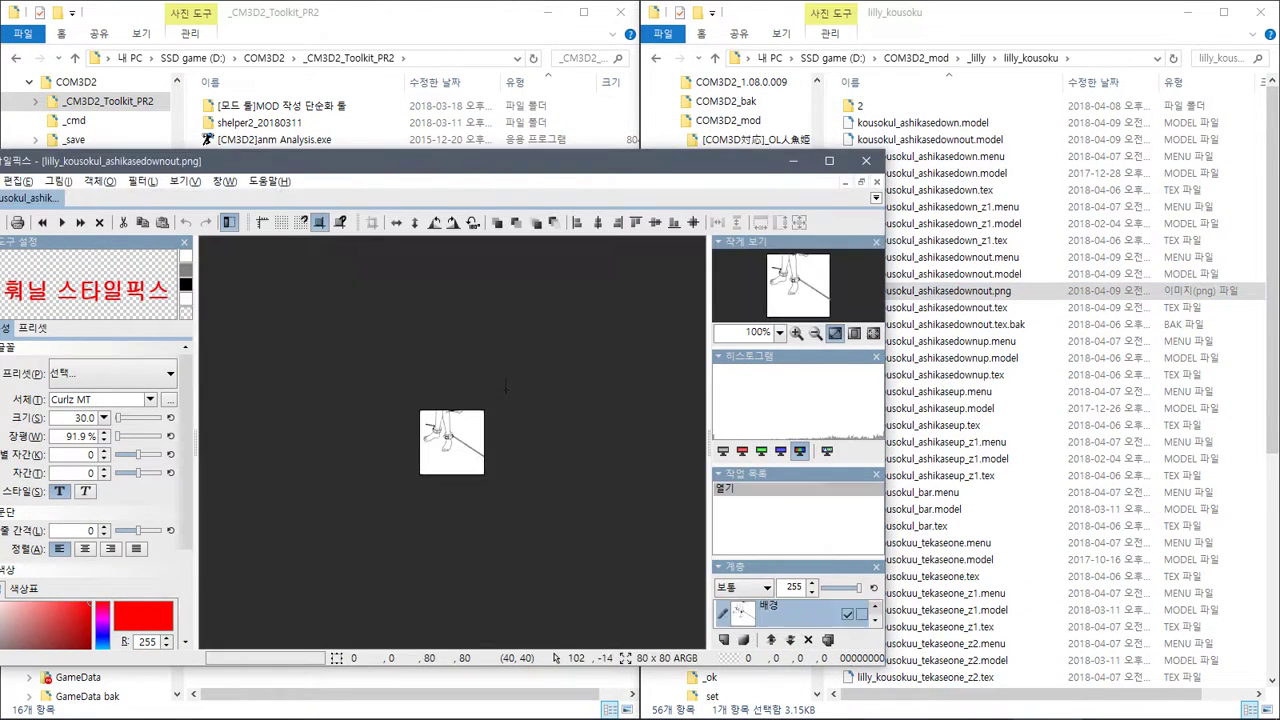
pyautogui.doubleClick(522, 170)
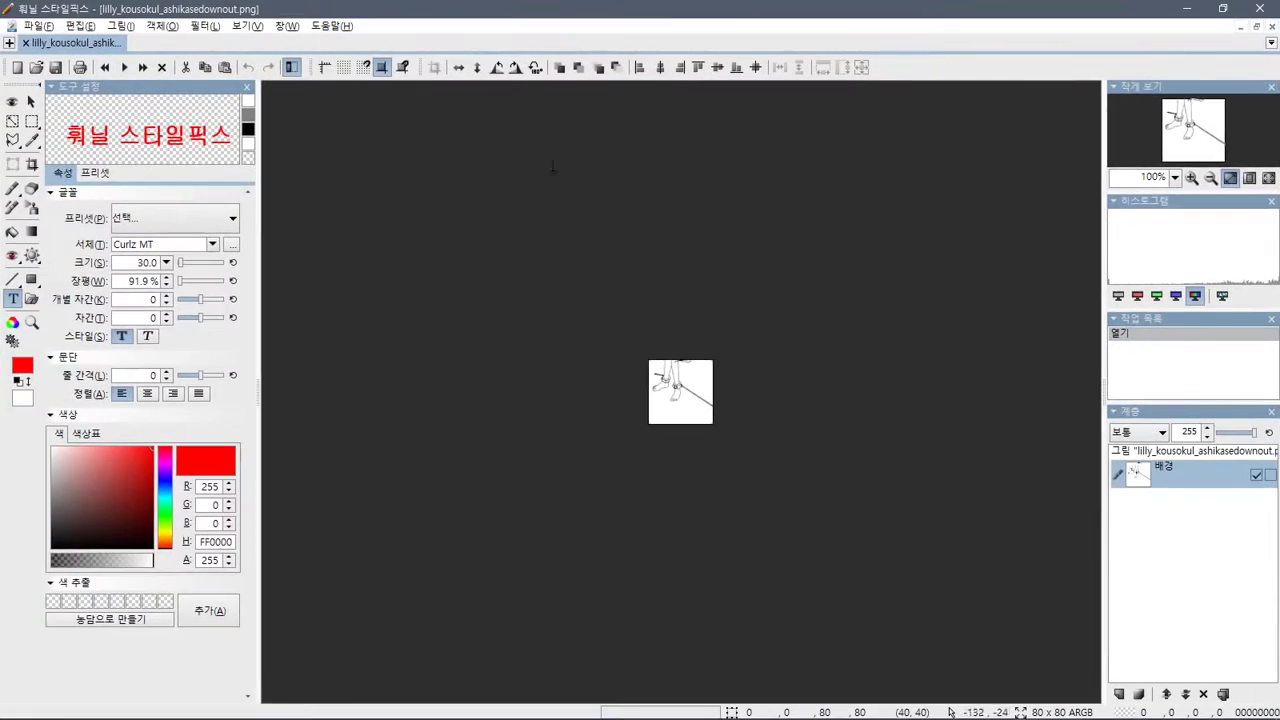
# Erase the icon's upper-right corner and make it plain white with a white fill and a 37 px white brush
pyautogui.click(31, 188)
pyautogui.click(764, 286)
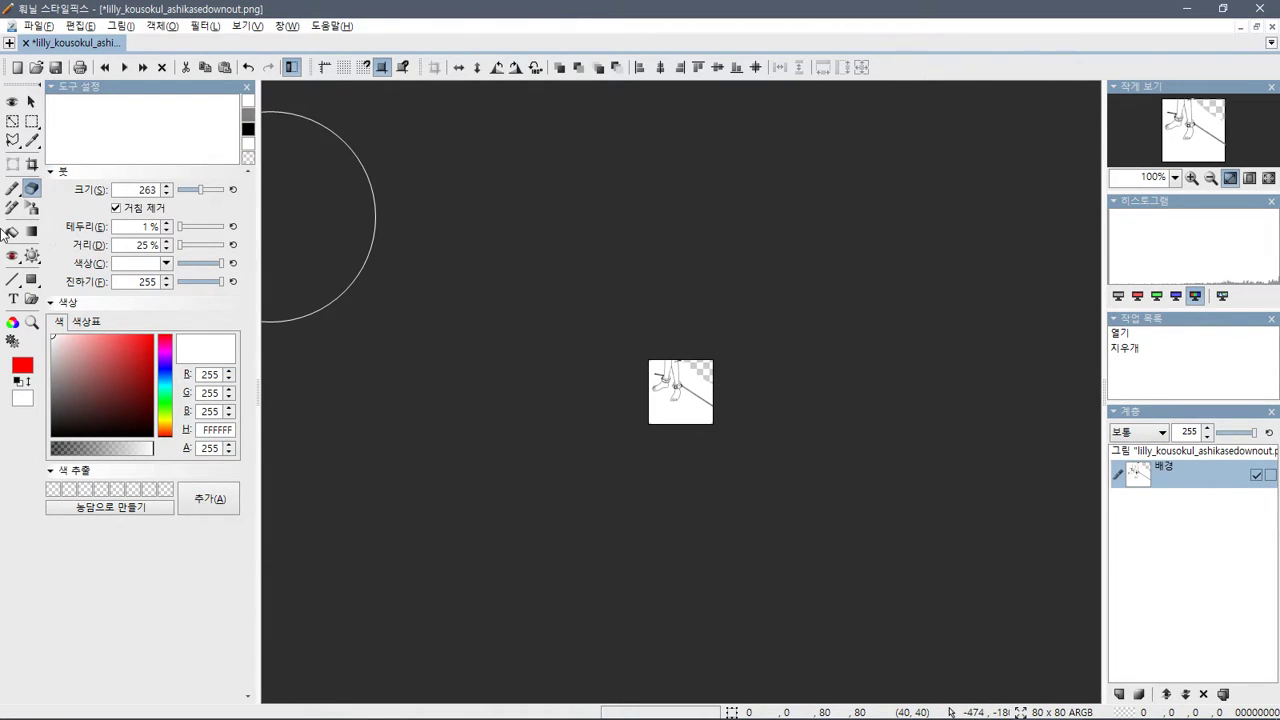
pyautogui.click(12, 231)
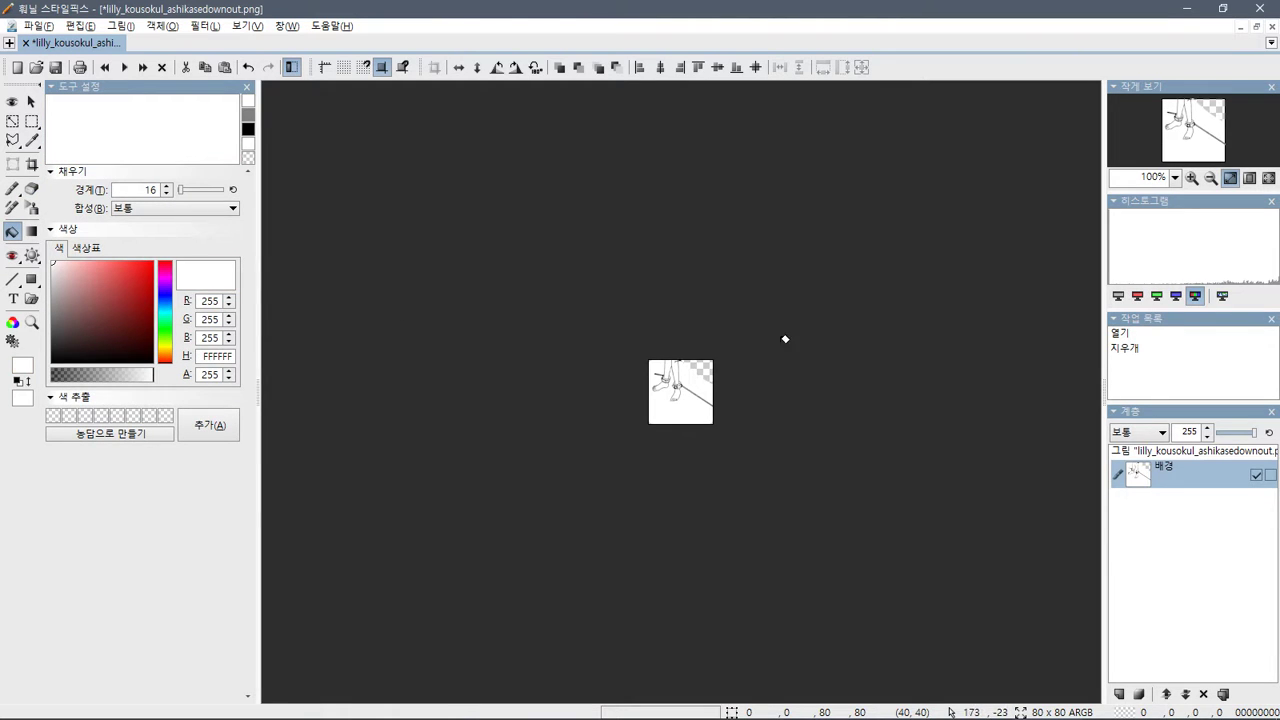
pyautogui.click(710, 362)
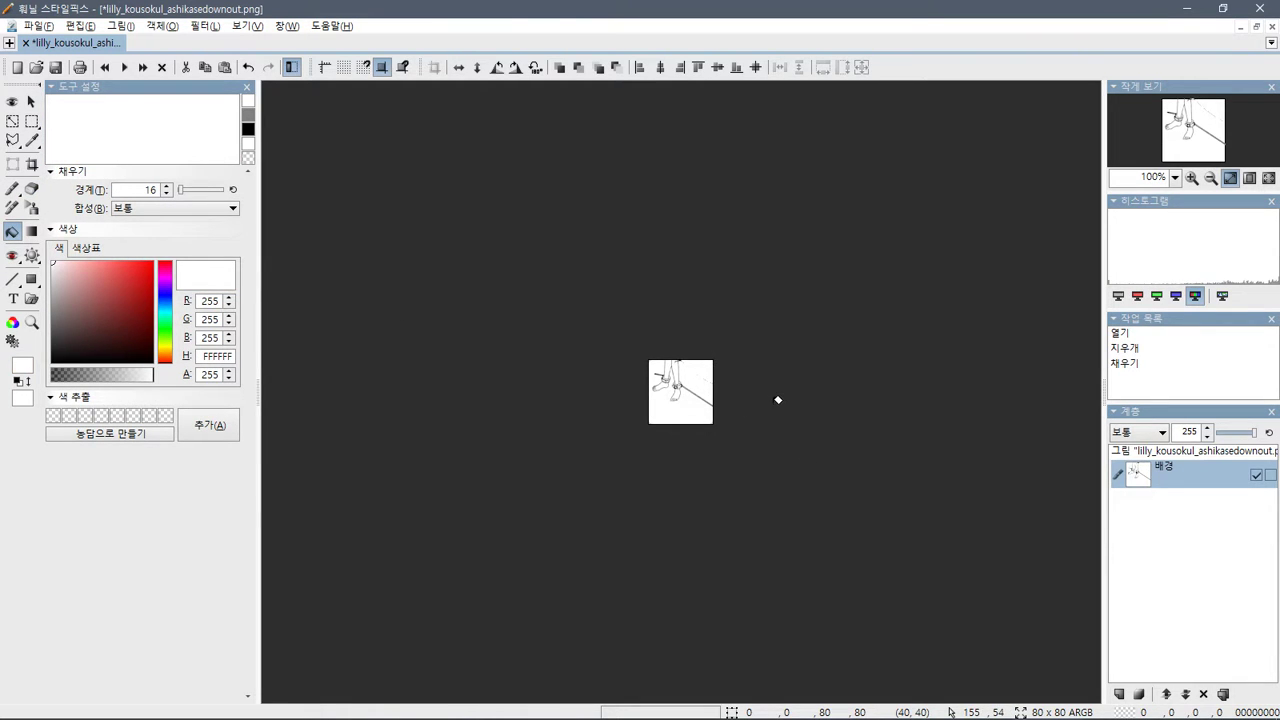
pyautogui.click(1192, 178)
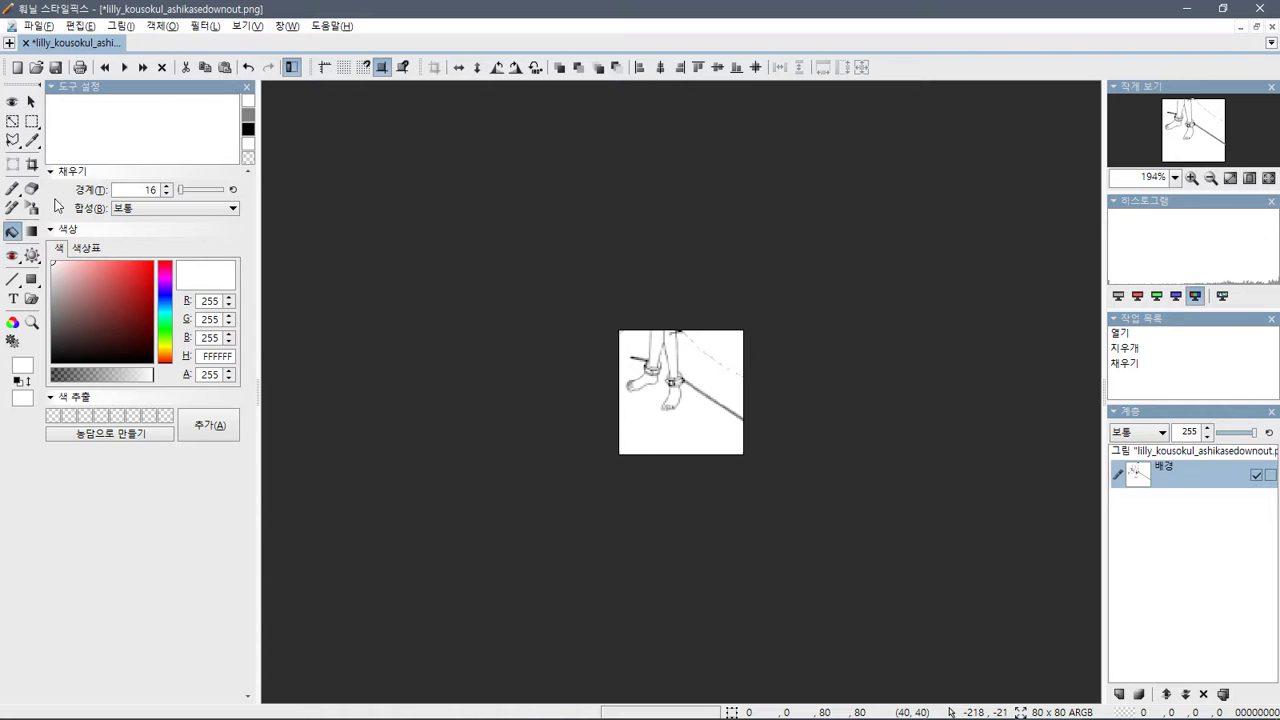
pyautogui.click(12, 189)
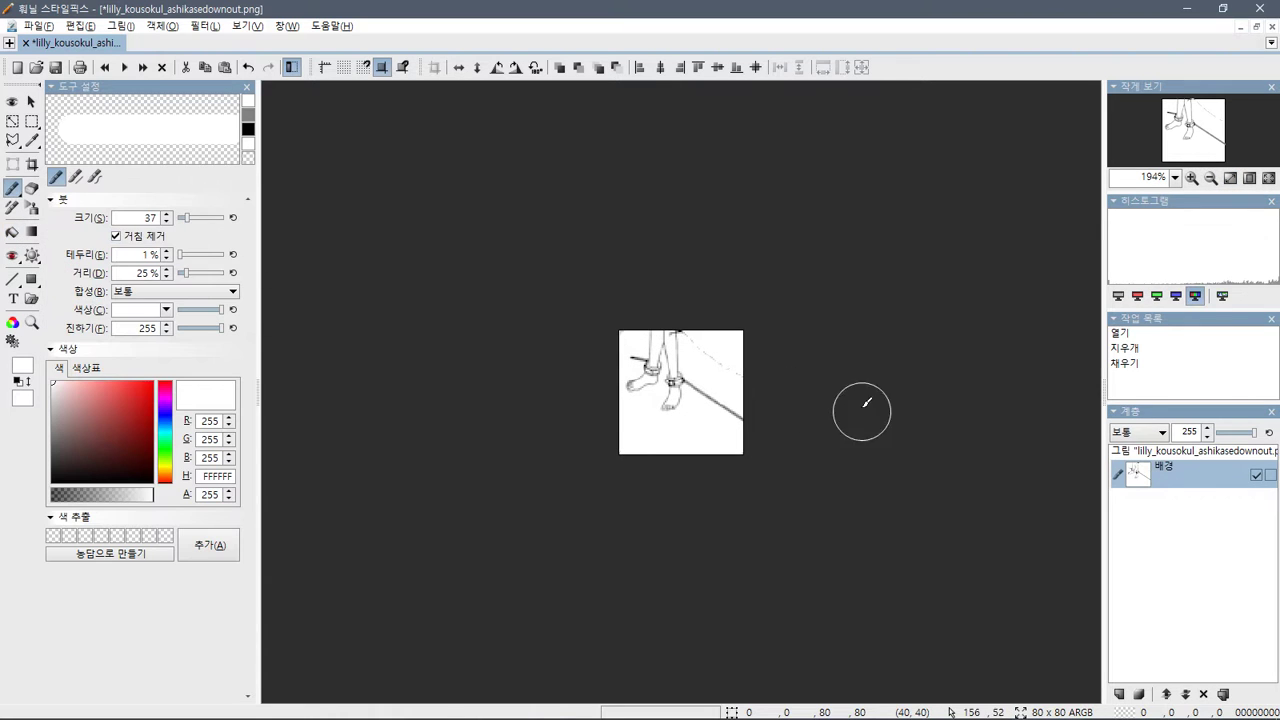
pyautogui.click(706, 322)
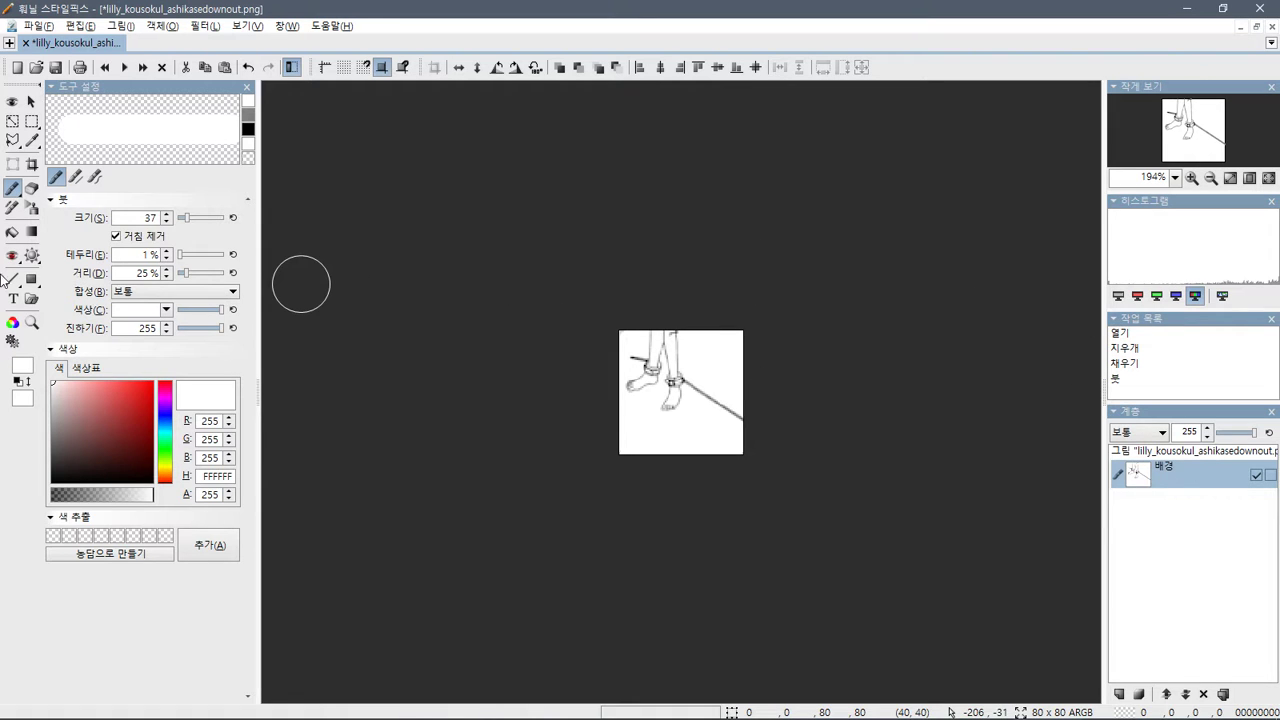
# Add the text "D A2" at the icon's lower left in Curlz MT, size 30, coloured red FF0000
pyautogui.click(11, 300)
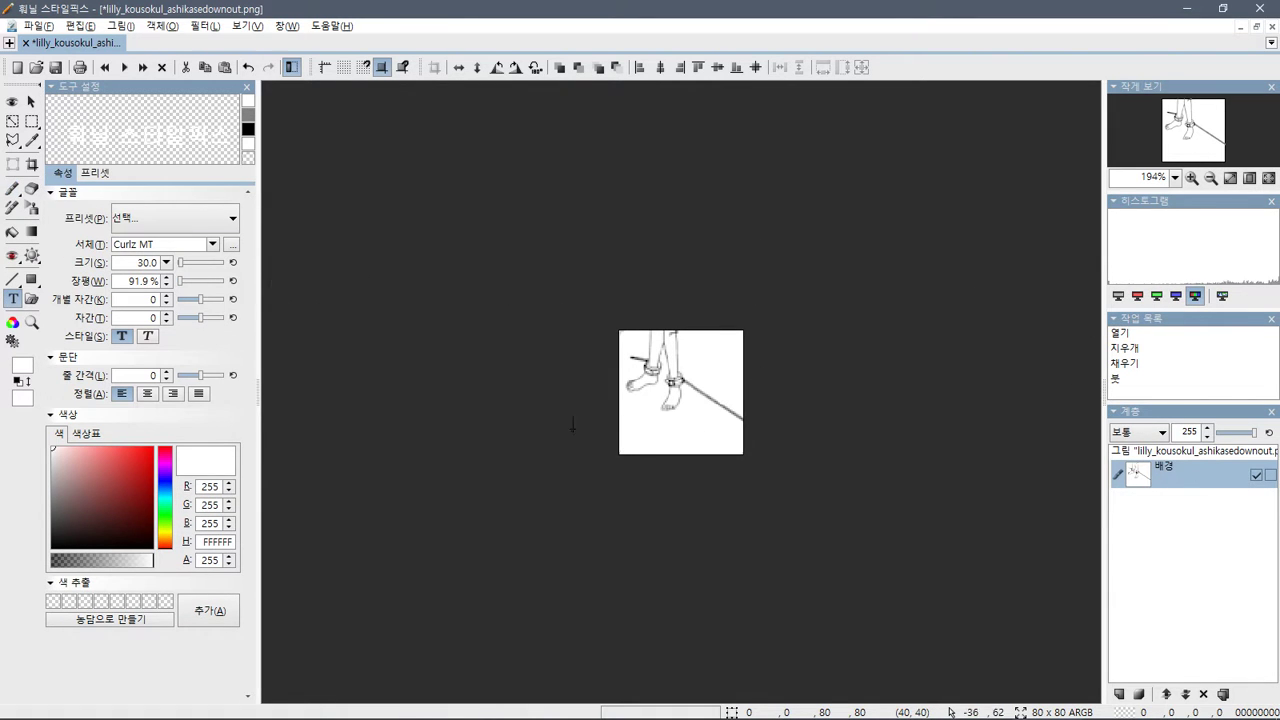
pyautogui.click(625, 435)
pyautogui.write('A')
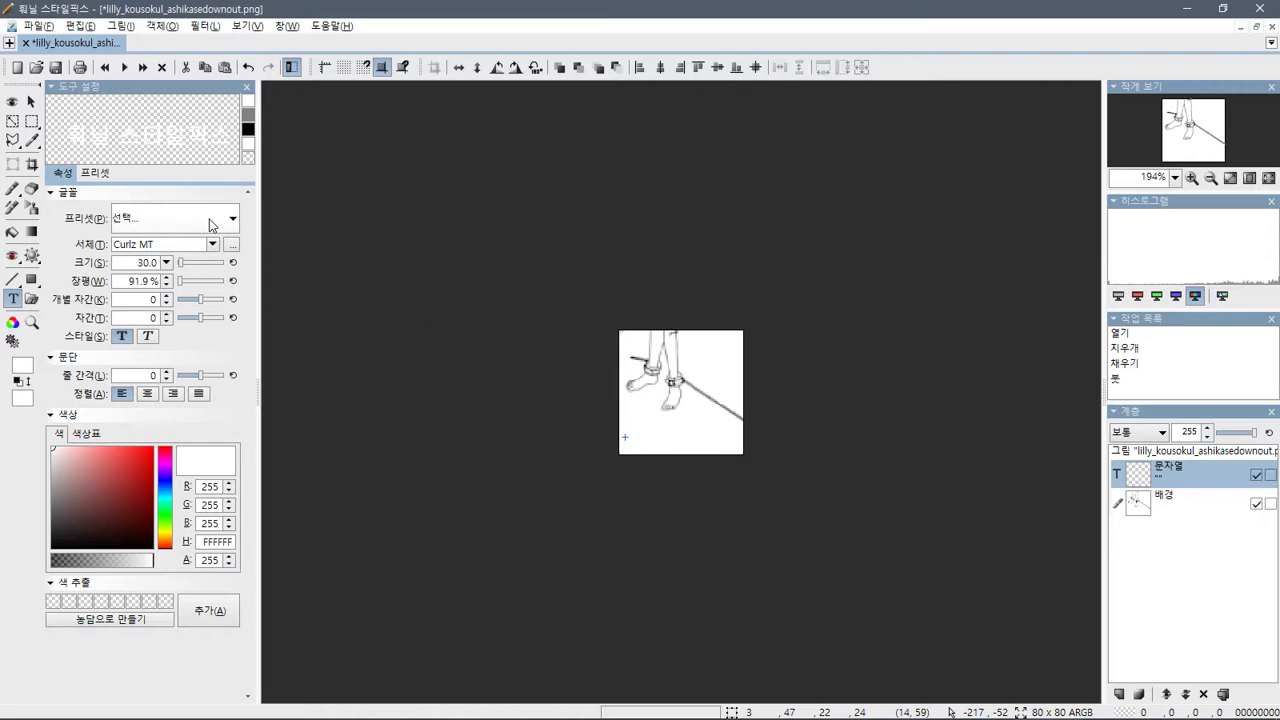
pyautogui.moveTo(106, 486); pyautogui.dragTo(154, 446)
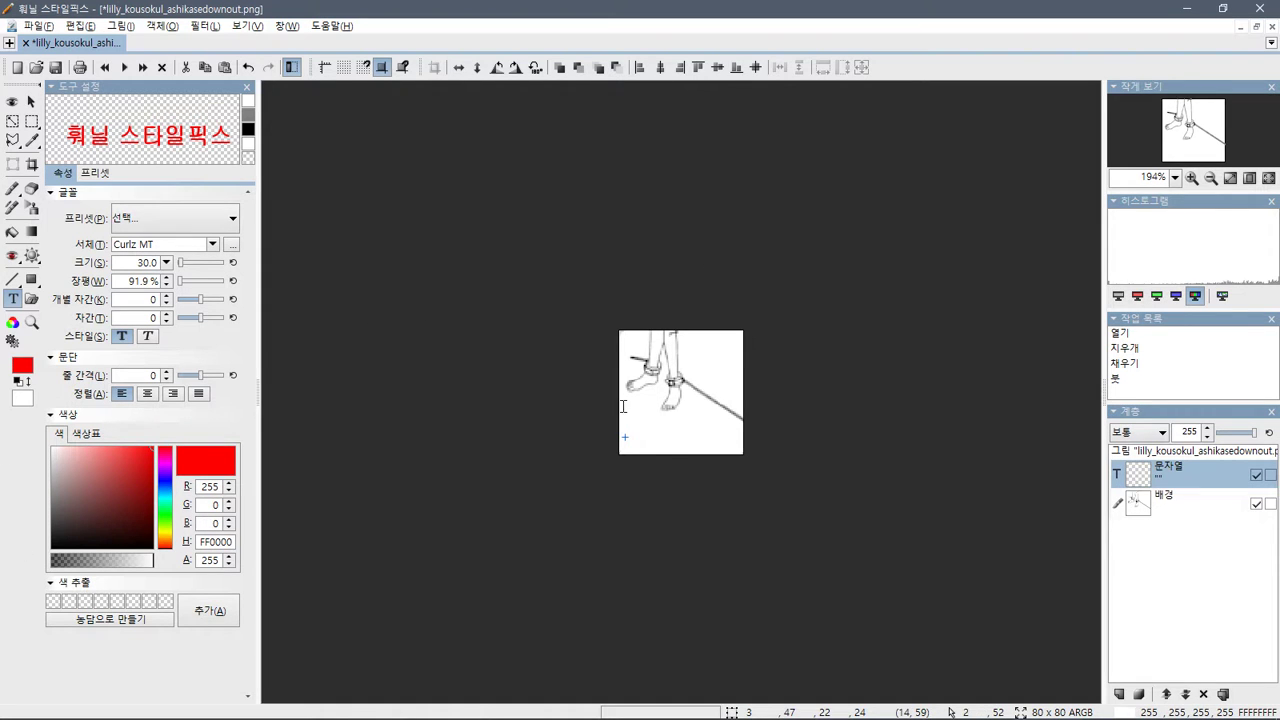
pyautogui.hotkey('ctrl', 'a')
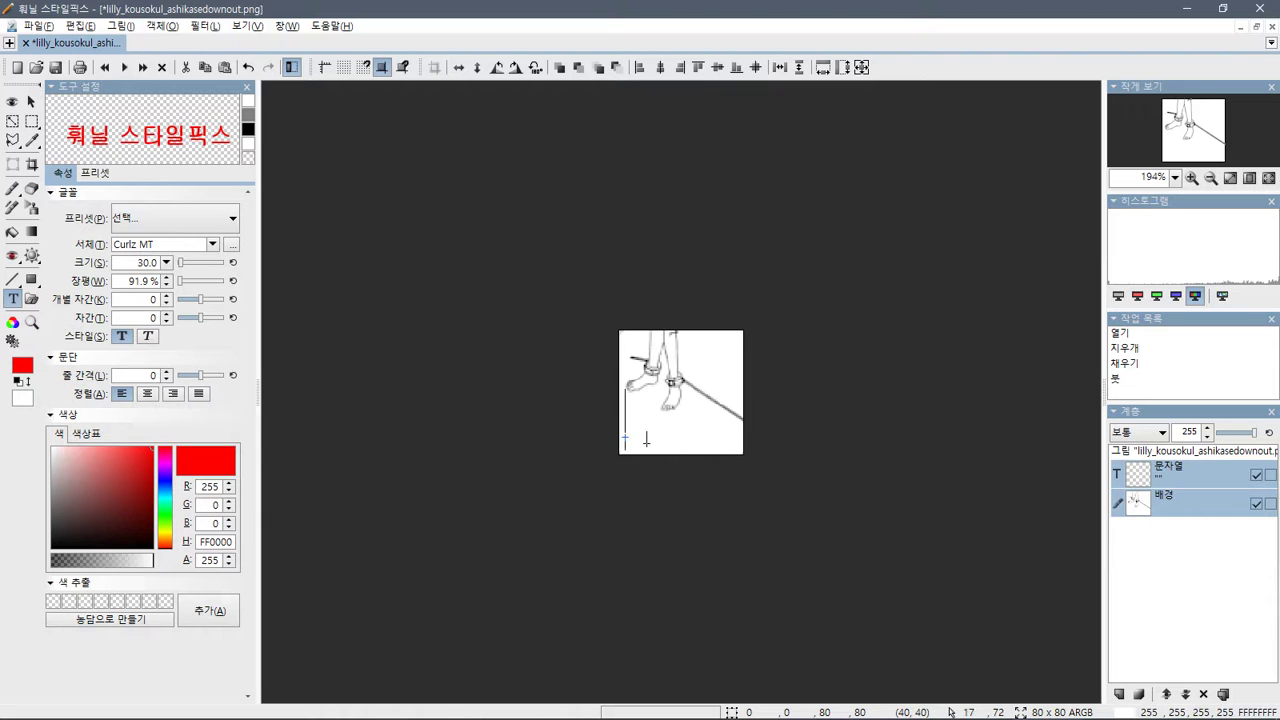
pyautogui.write('A')
pyautogui.write('D')
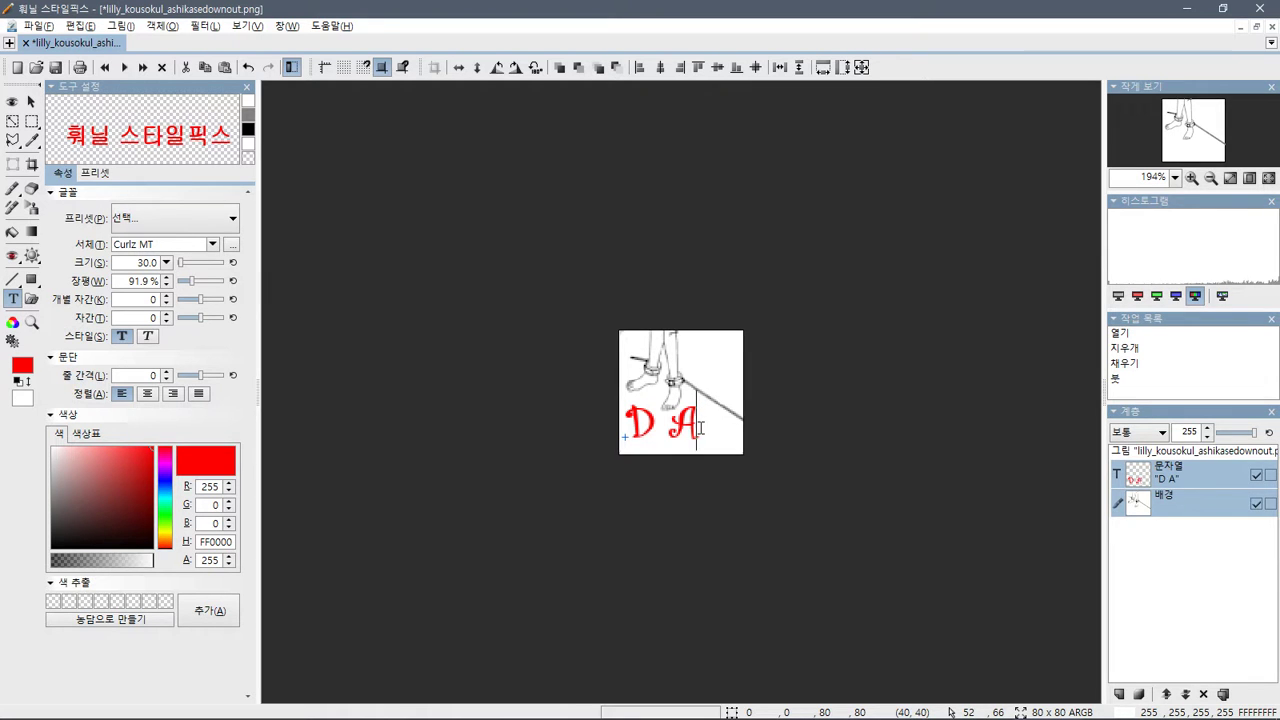
pyautogui.write(' 2')
# Move only the "D A2" text layer down 5 px, leaving the background layer out of the selection
pyautogui.click(30, 101)
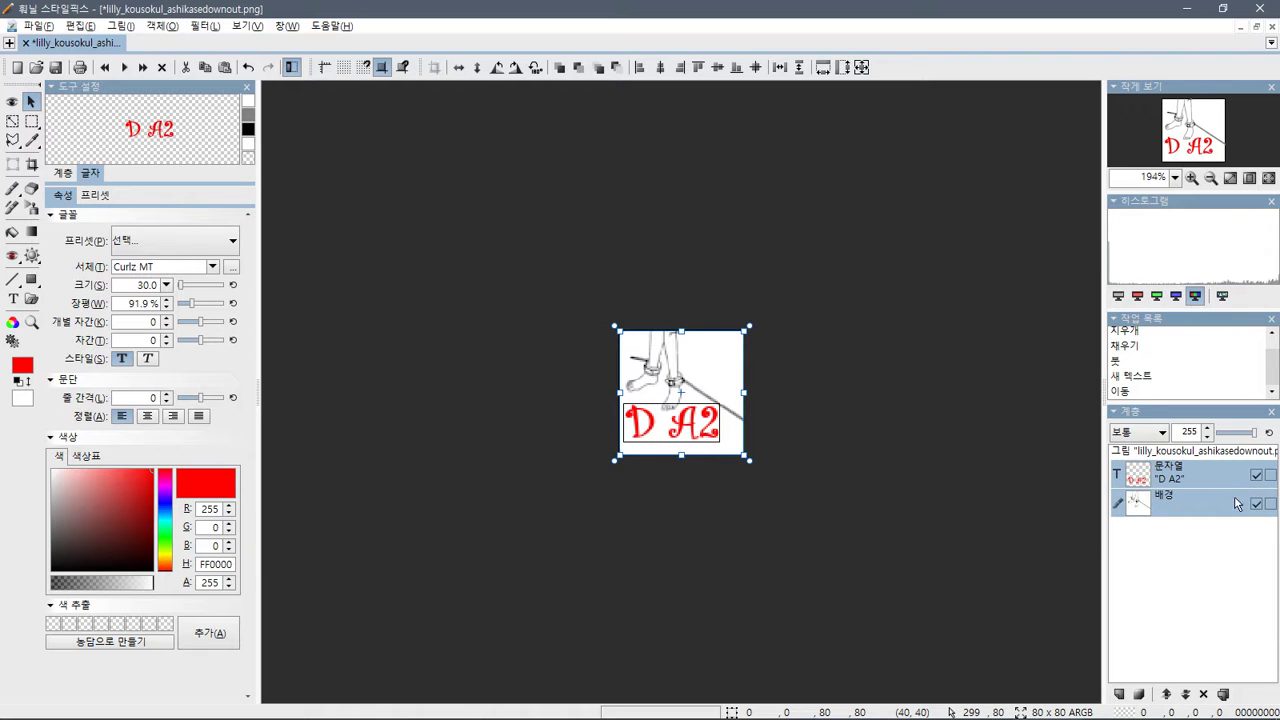
pyautogui.keyDown('ctrl'); pyautogui.click(1199, 503); pyautogui.keyUp('ctrl')
pyautogui.press('Down')
pyautogui.press('Down')
pyautogui.press('Down')
pyautogui.press('Down')
pyautogui.press('Down')
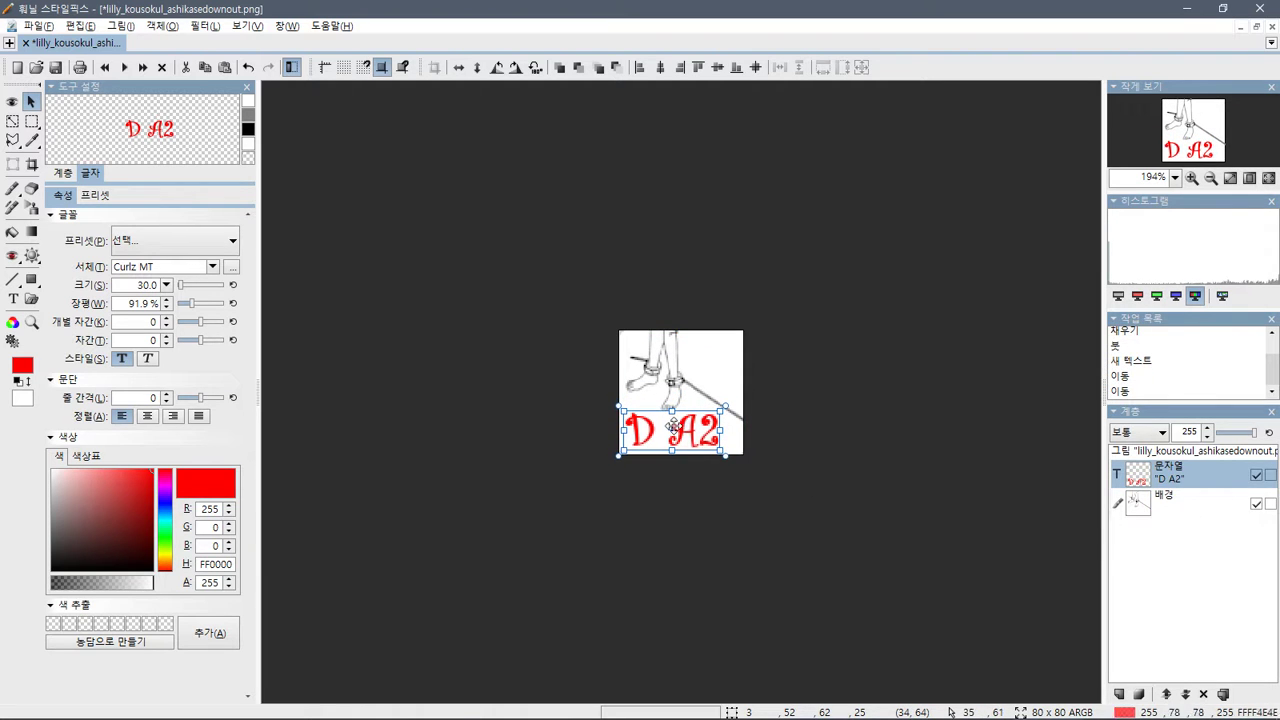
# Change the icon's text to "D-A2" and close StylePix, saving the changes to the PNG
pyautogui.doubleClick(673, 426)
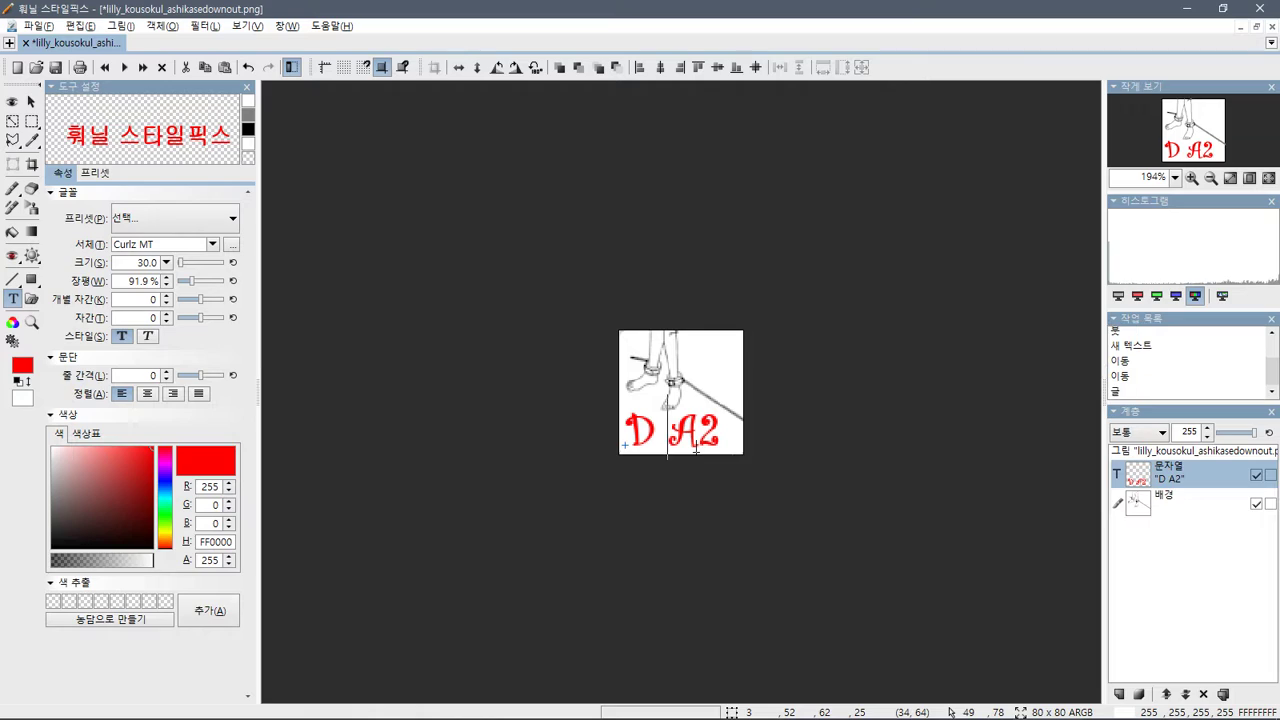
pyautogui.press('BackSpace')
pyautogui.write('-')
pyautogui.click(1260, 8)
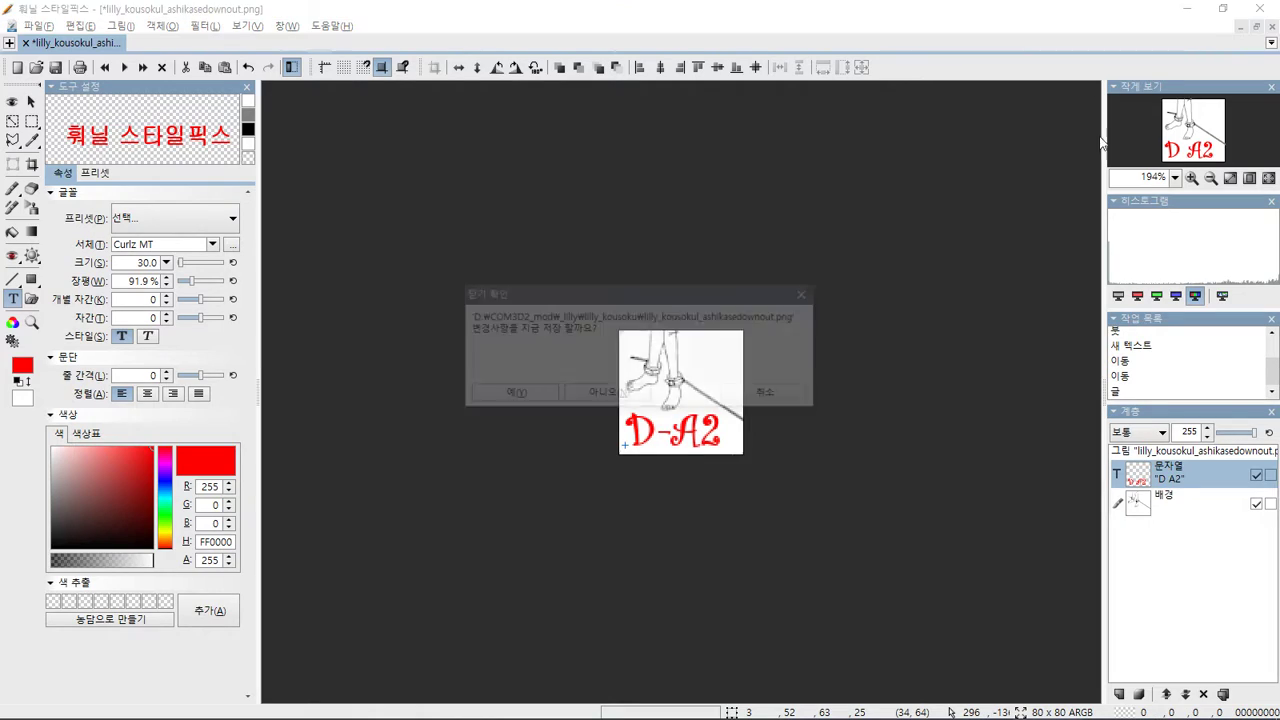
pyautogui.click(466, 393)
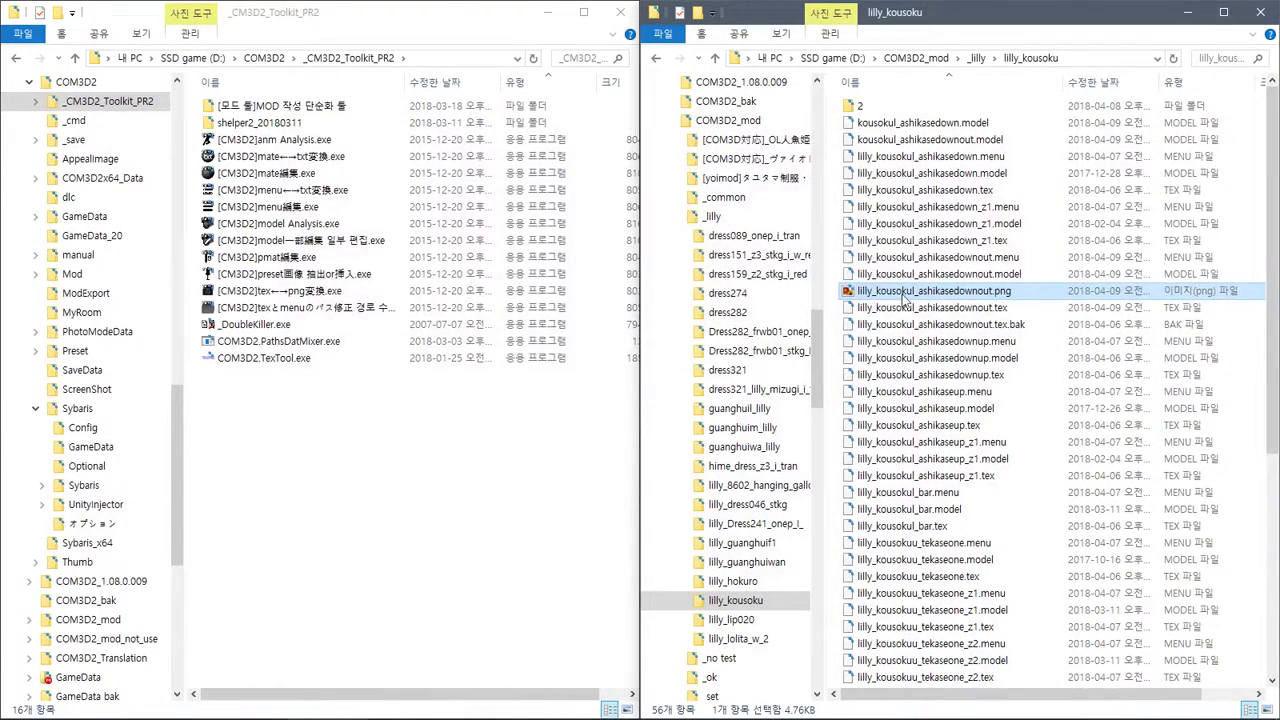
# Convert lilly_kousokul_ashikasedownout.png to a .tex file with the tex/png converter and delete the source PNG
pyautogui.moveTo(905, 297); pyautogui.dragTo(395, 290)
pyautogui.click(487, 393)
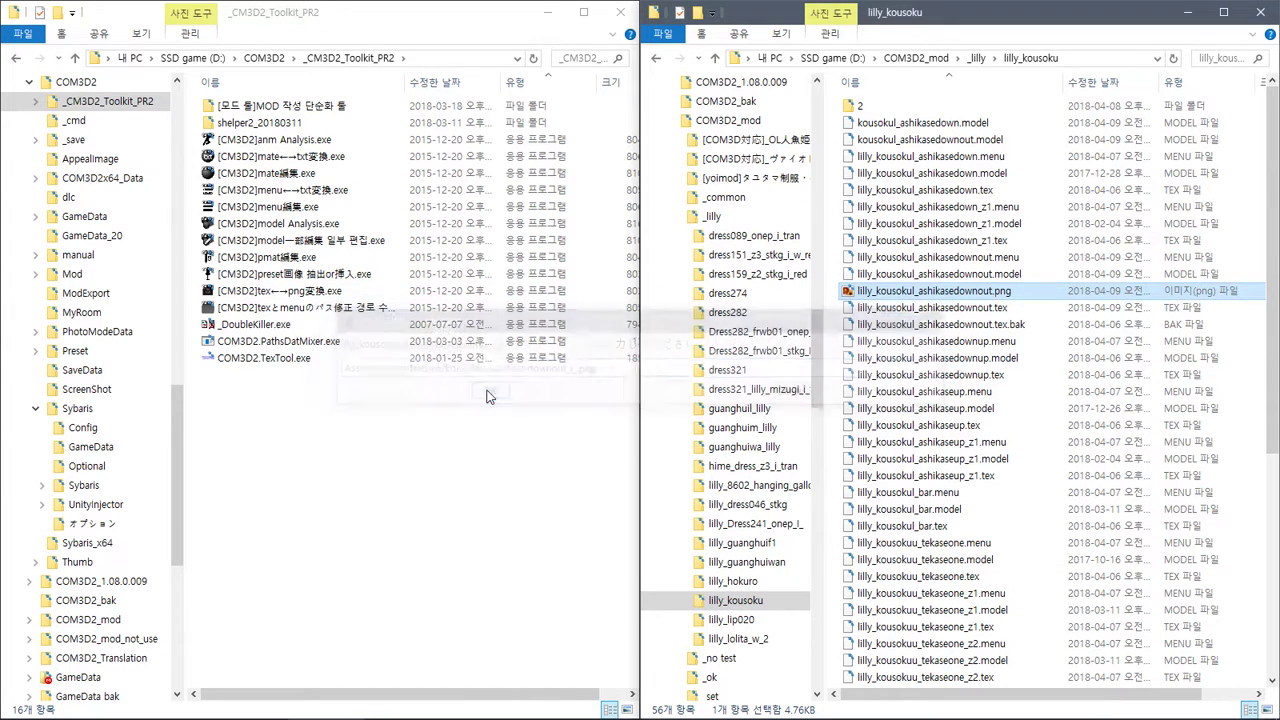
pyautogui.click(968, 305)
pyautogui.rightClick(960, 294)
pyautogui.press('d')
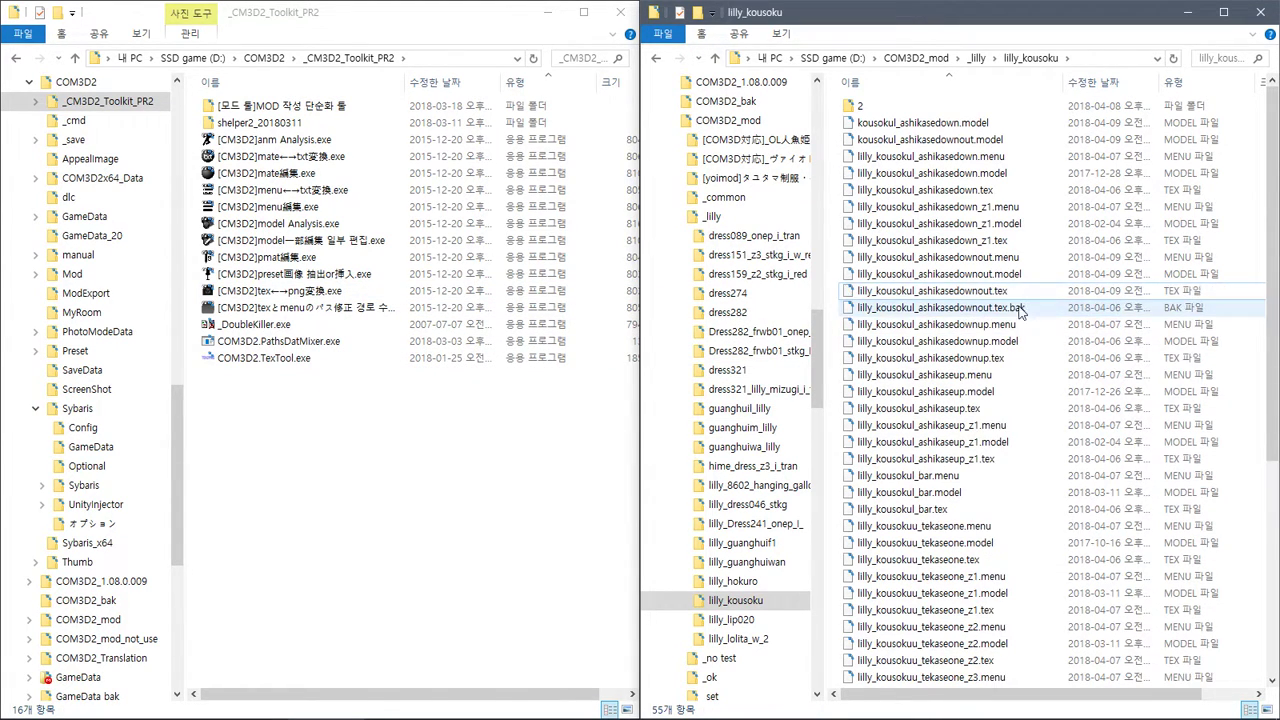
# Review lilly_kousokul_ashikasedownout.menu in the menu editor, close it without changes, and close the running COM3D2 game
pyautogui.moveTo(945, 257); pyautogui.dragTo(397, 211)
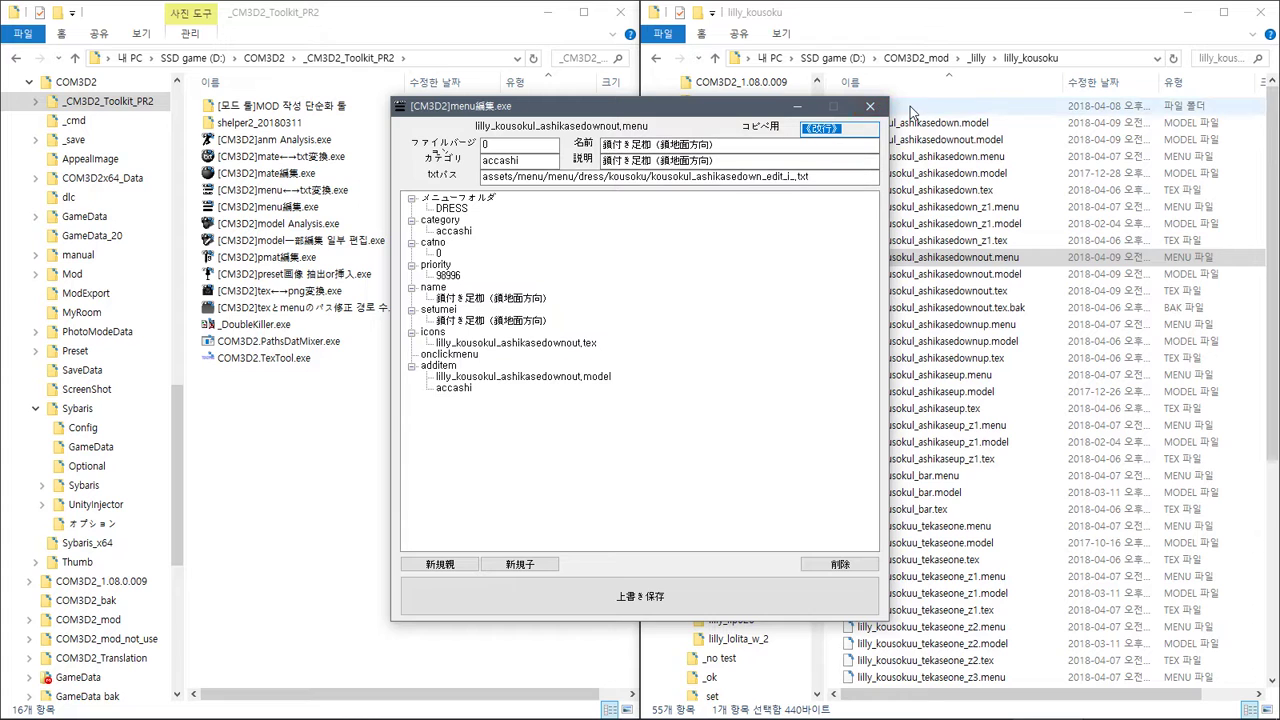
pyautogui.click(870, 106)
pyautogui.hotkey('alt', 'Tab')
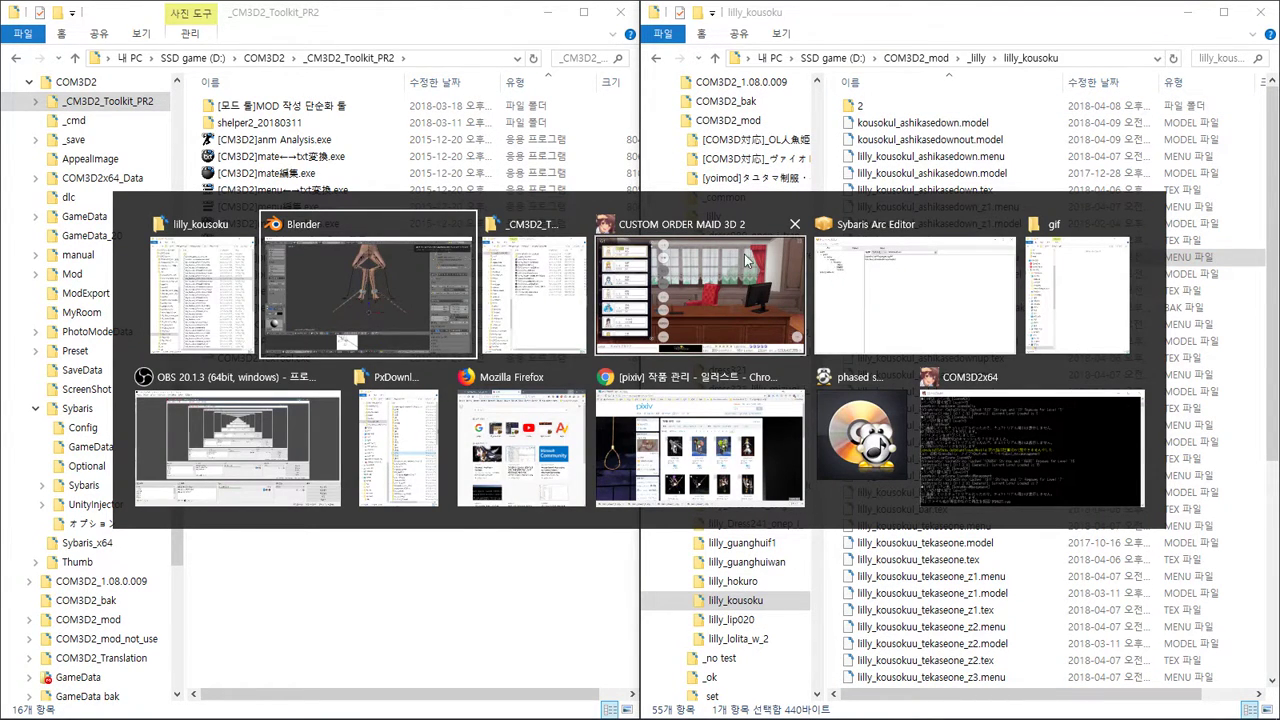
pyautogui.click(1135, 376)
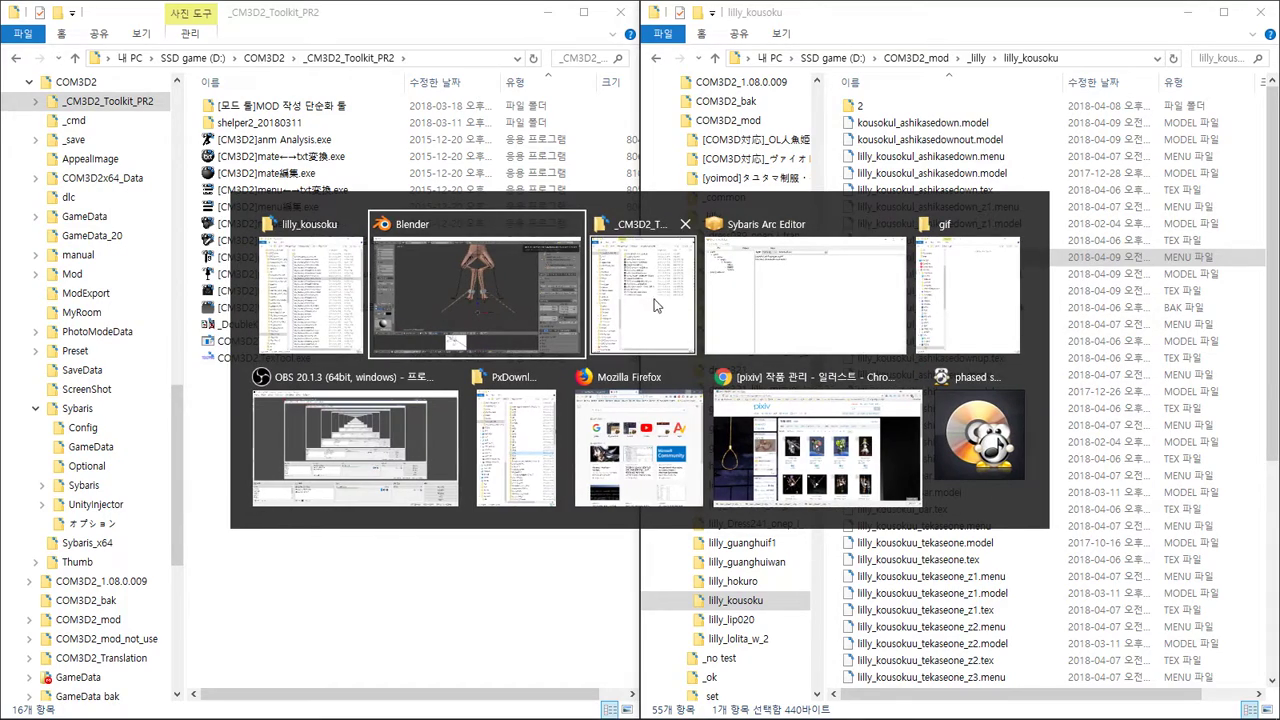
pyautogui.click(417, 640)
pyautogui.press('super')
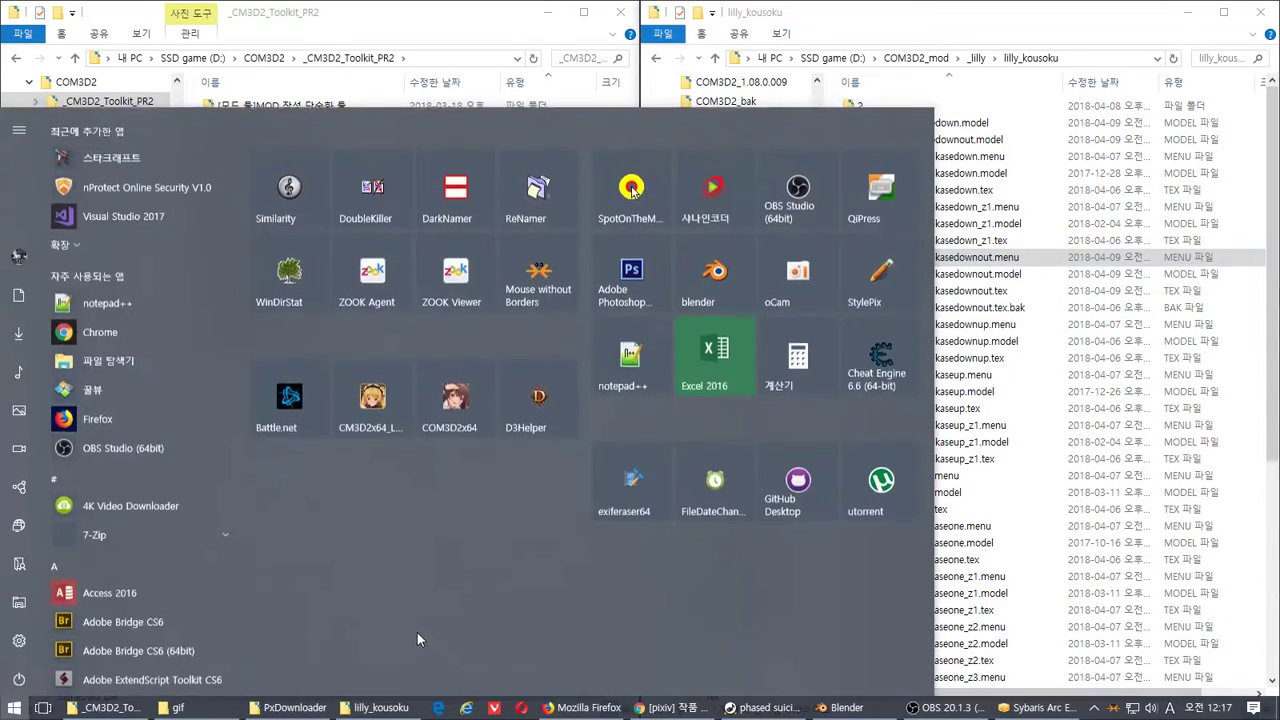
pyautogui.click(1000, 458)
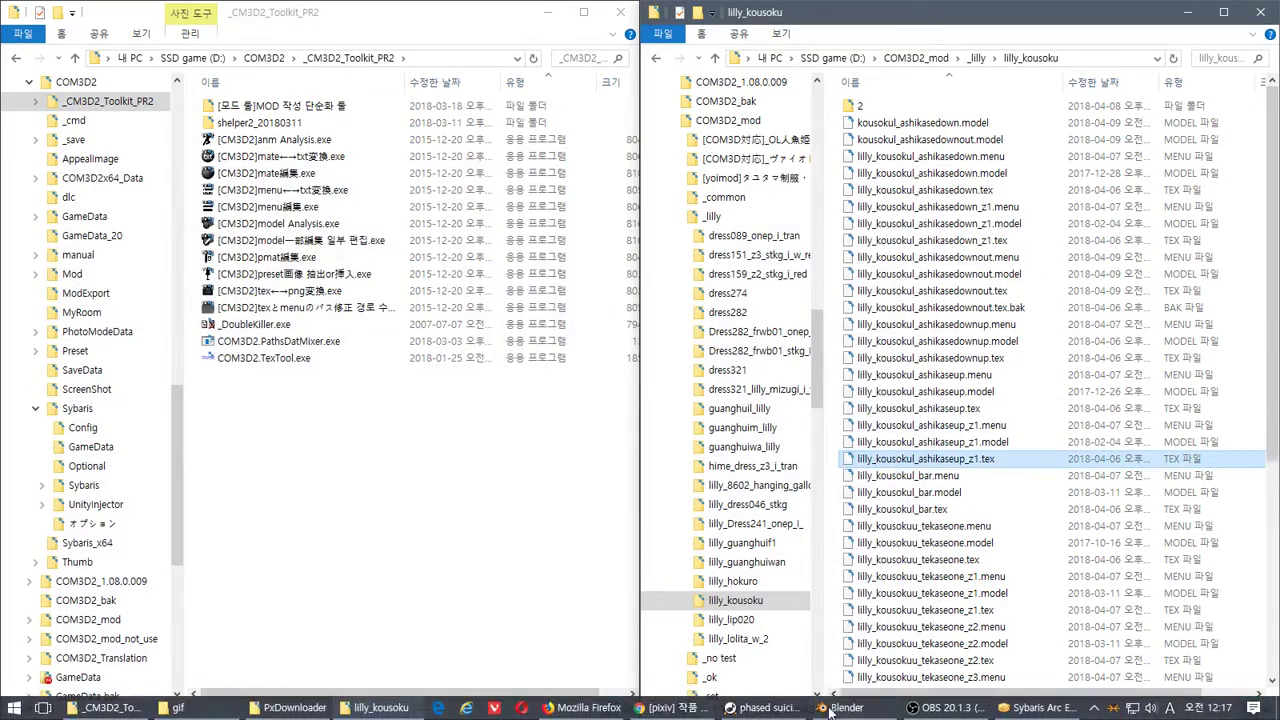
# Switch to Blender and import lilly_kousokuu_tekasetwodown_z3.model alongside the ankle-restraint model
pyautogui.click(829, 708)
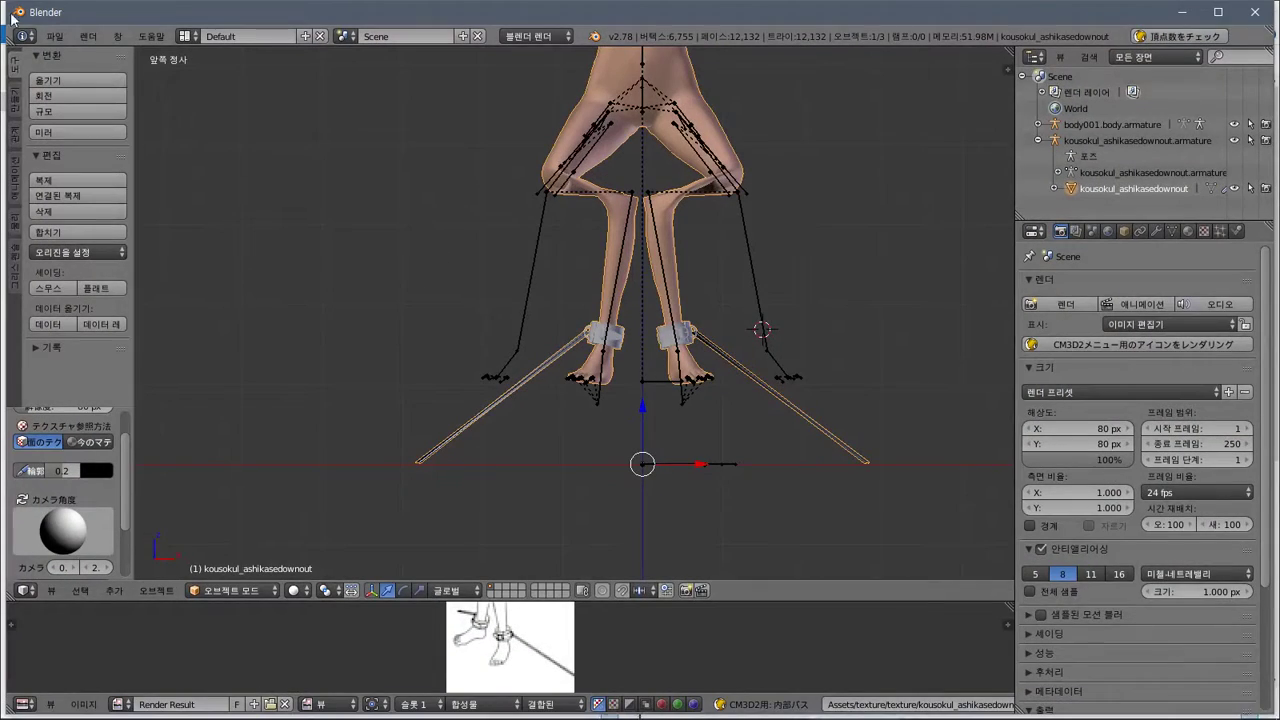
pyautogui.click(54, 36)
pyautogui.moveTo(189, 323)
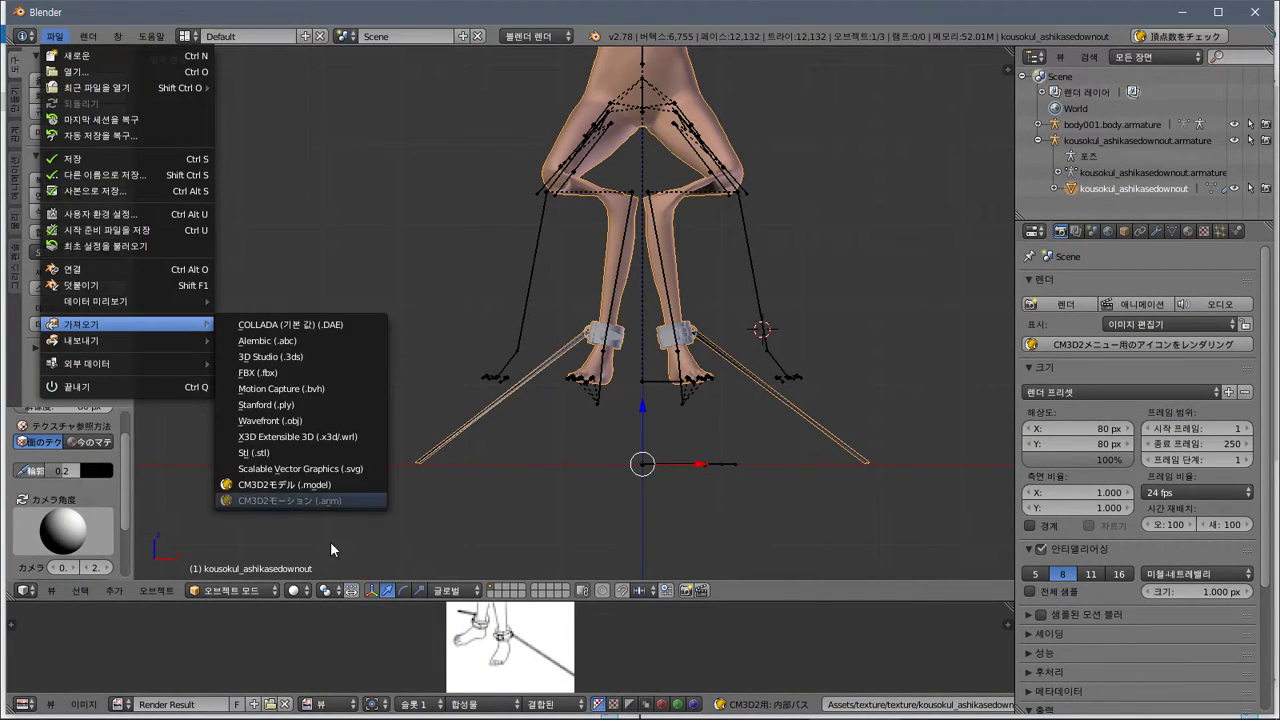
pyautogui.click(330, 484)
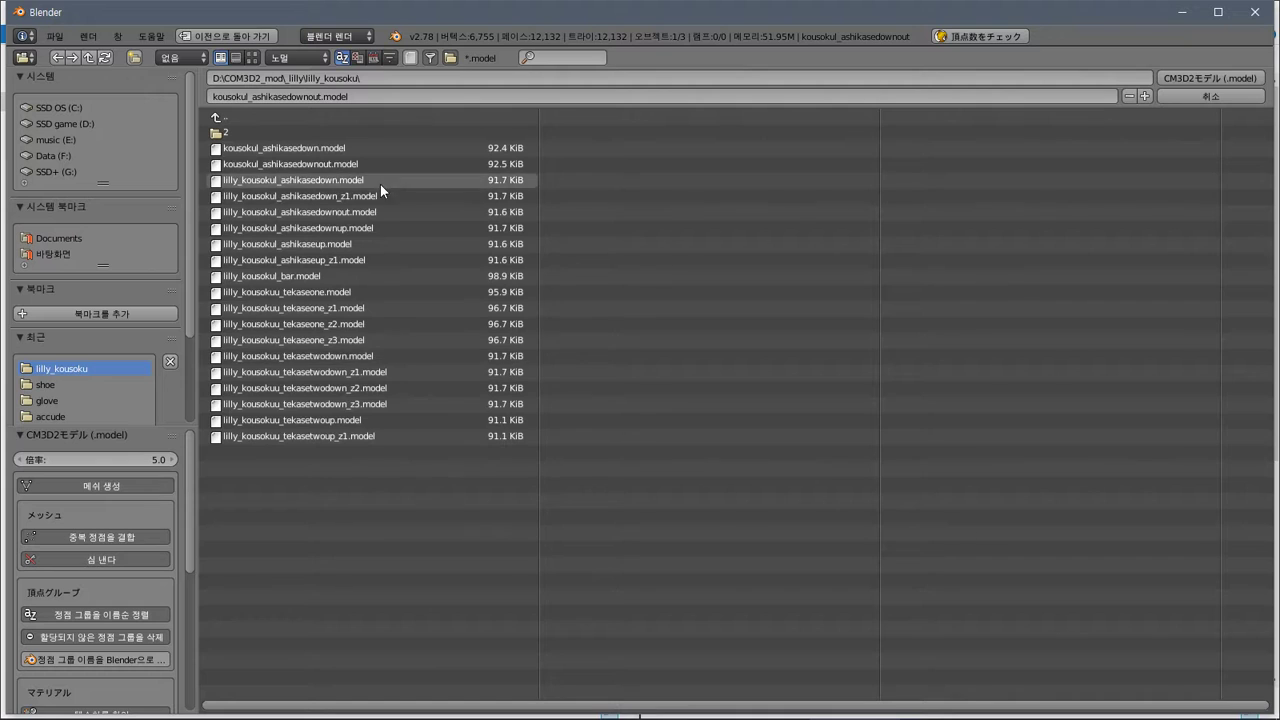
pyautogui.doubleClick(375, 404)
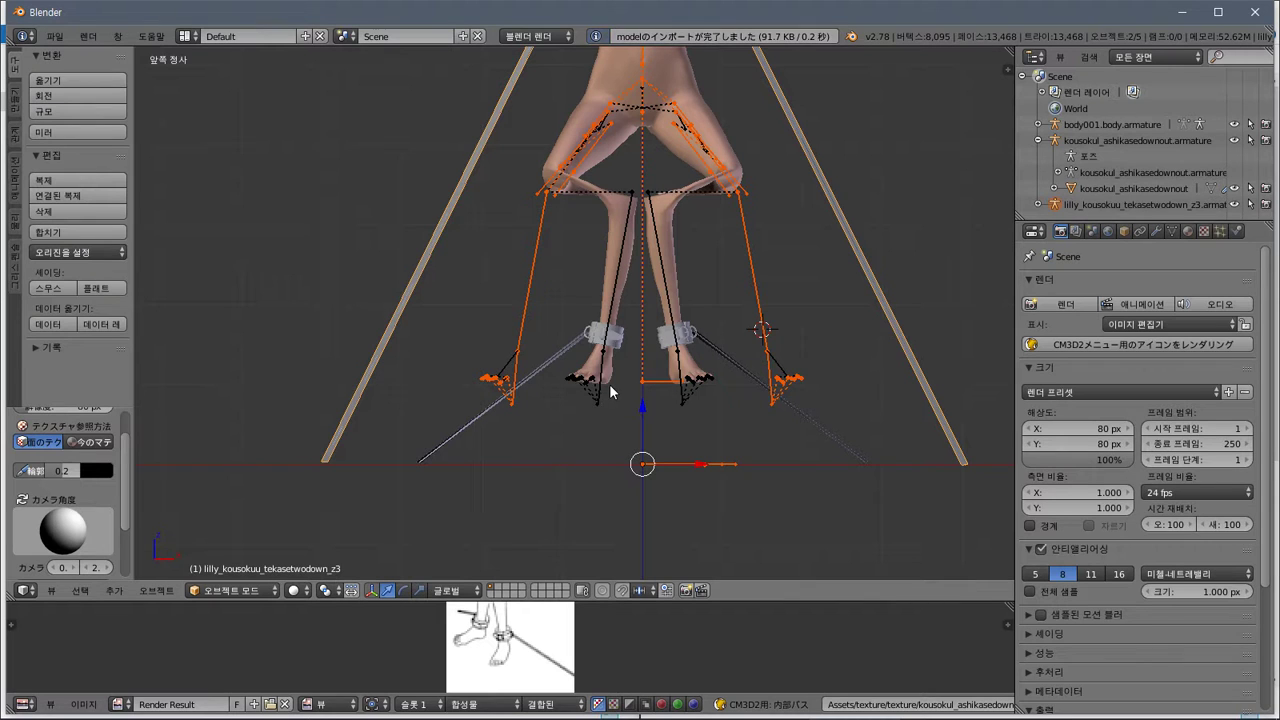
pyautogui.scroll(-1, 616, 380)
pyautogui.scroll(1, 616, 380)
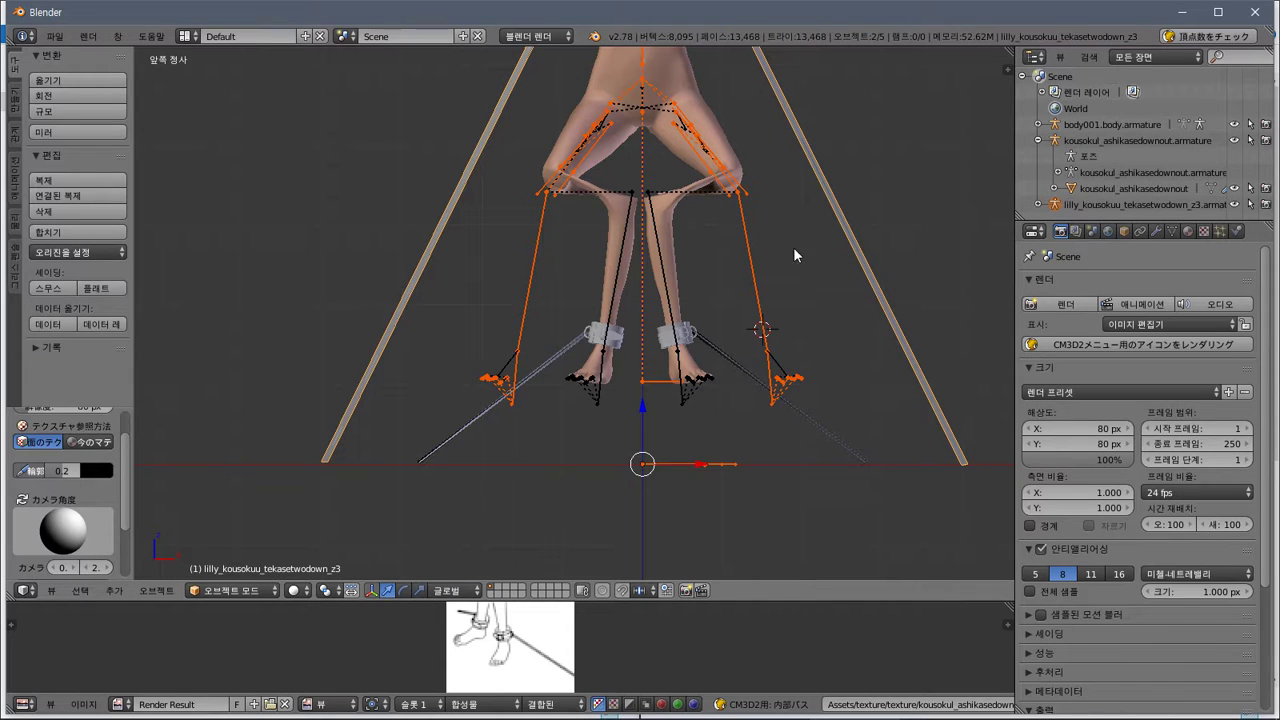
# In Pose Mode on the kousokul_ashikasedownout armature, move the right and left calf bones outward along X by about 1.18 each
pyautogui.rightClick(665, 278)
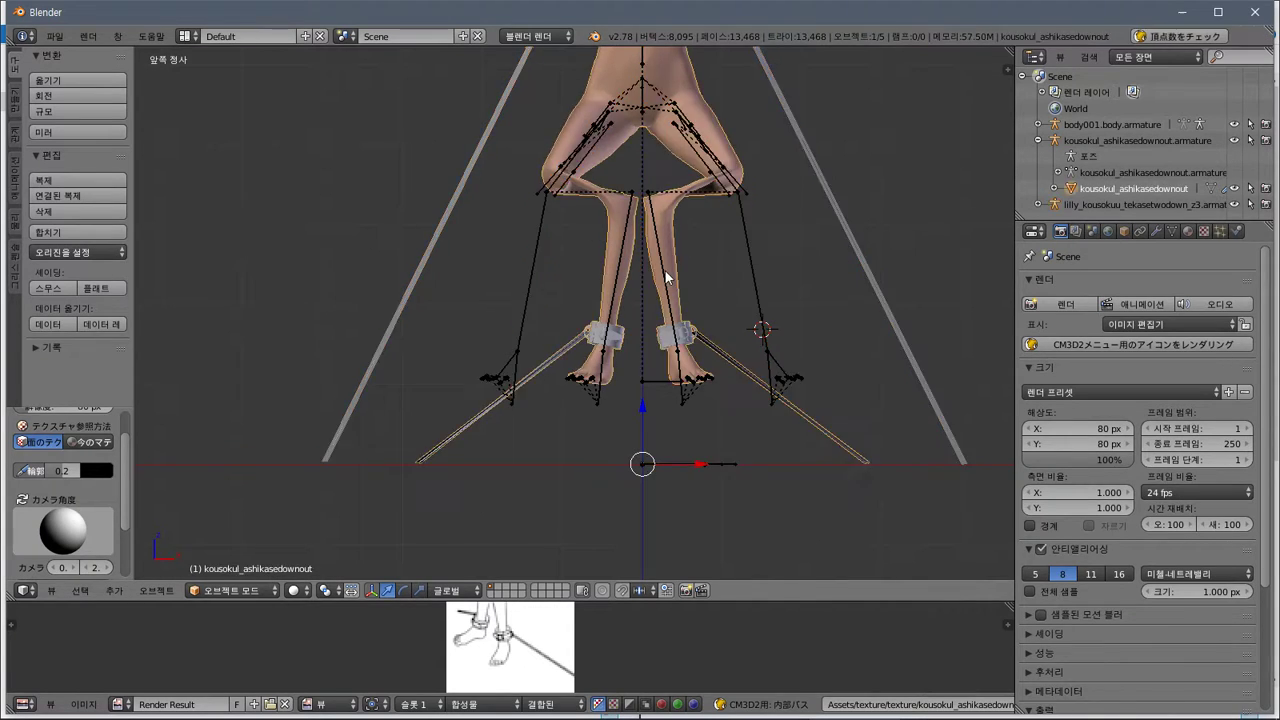
pyautogui.rightClick(610, 300)
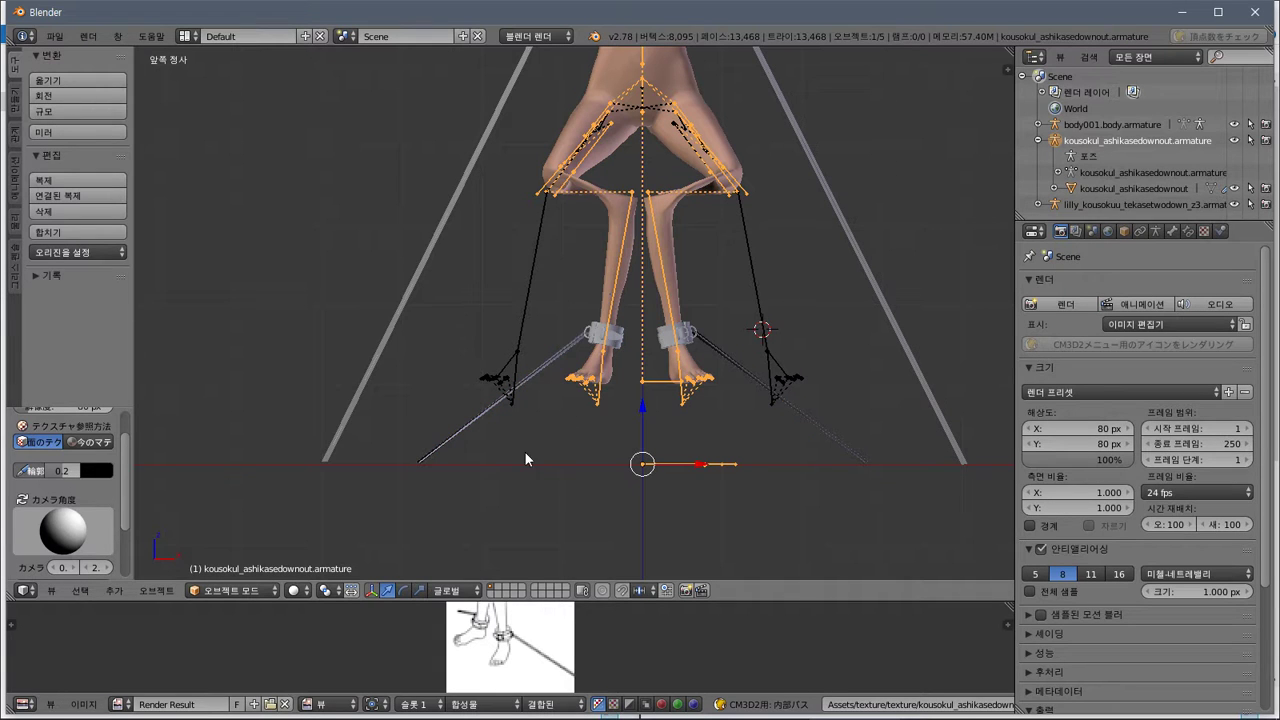
pyautogui.click(230, 590)
pyautogui.click(245, 551)
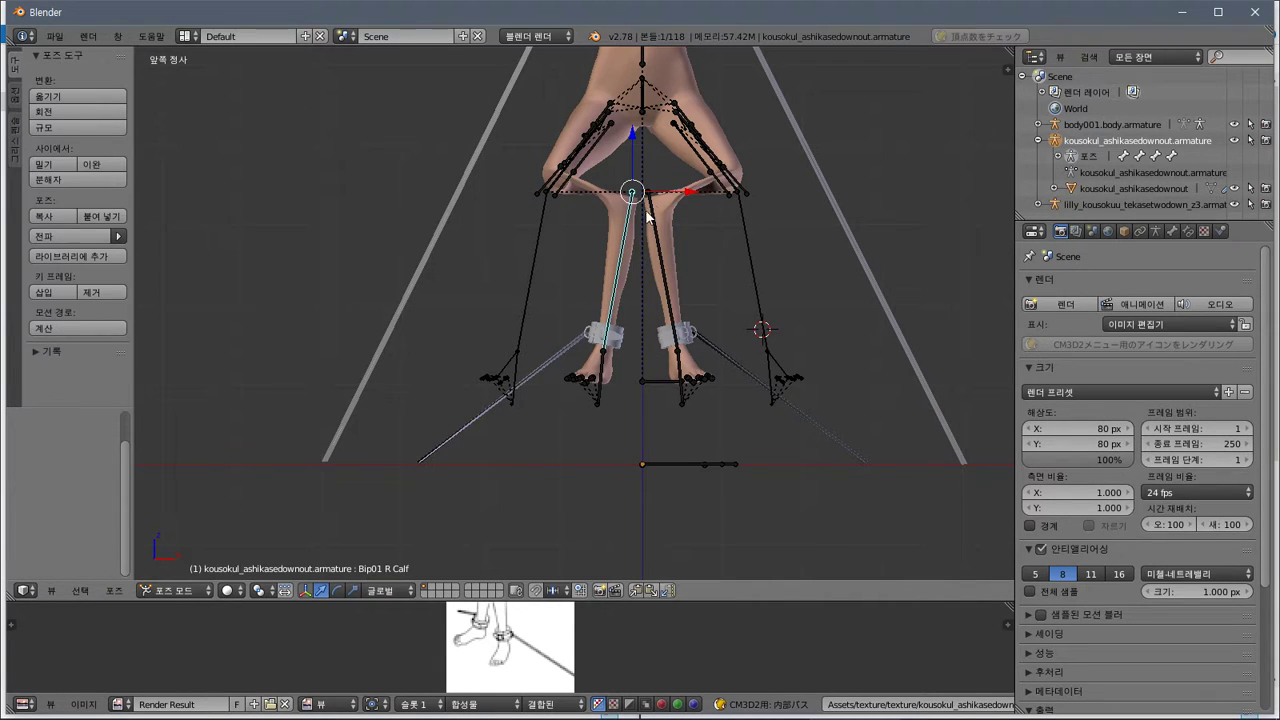
pyautogui.moveTo(690, 188); pyautogui.dragTo(594, 207)
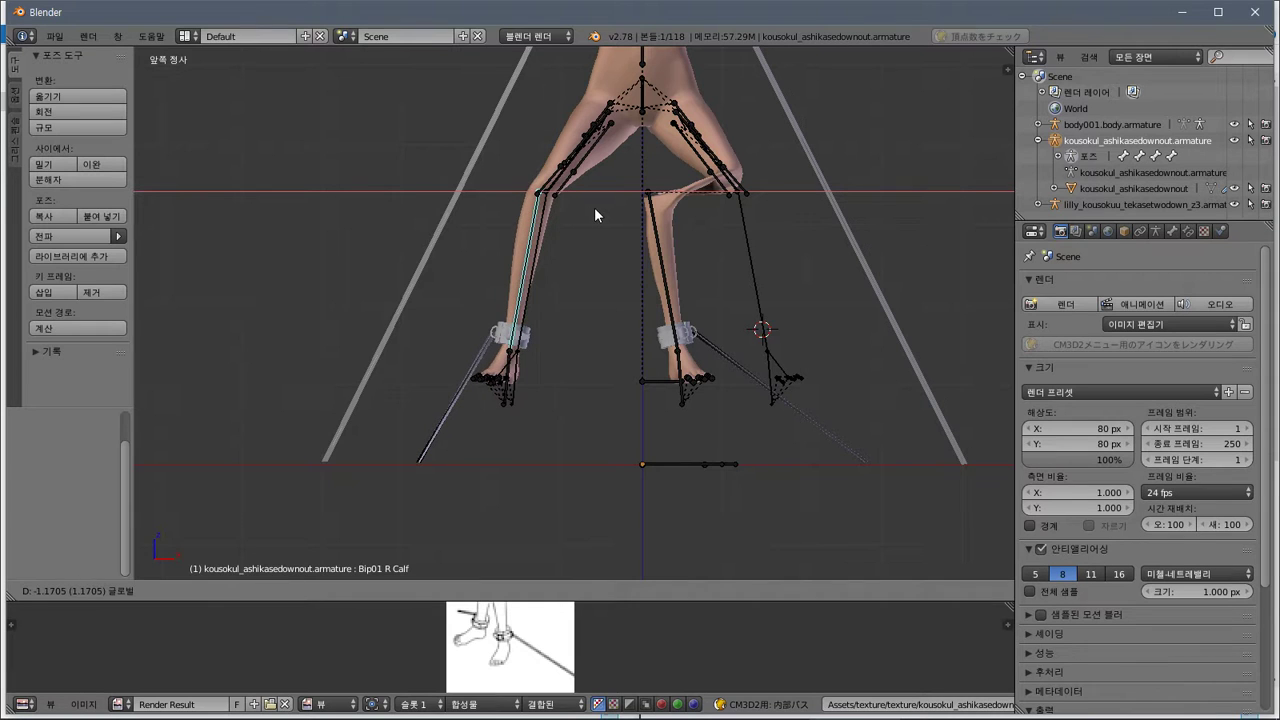
pyautogui.rightClick(649, 200)
pyautogui.moveTo(700, 192); pyautogui.dragTo(794, 212)
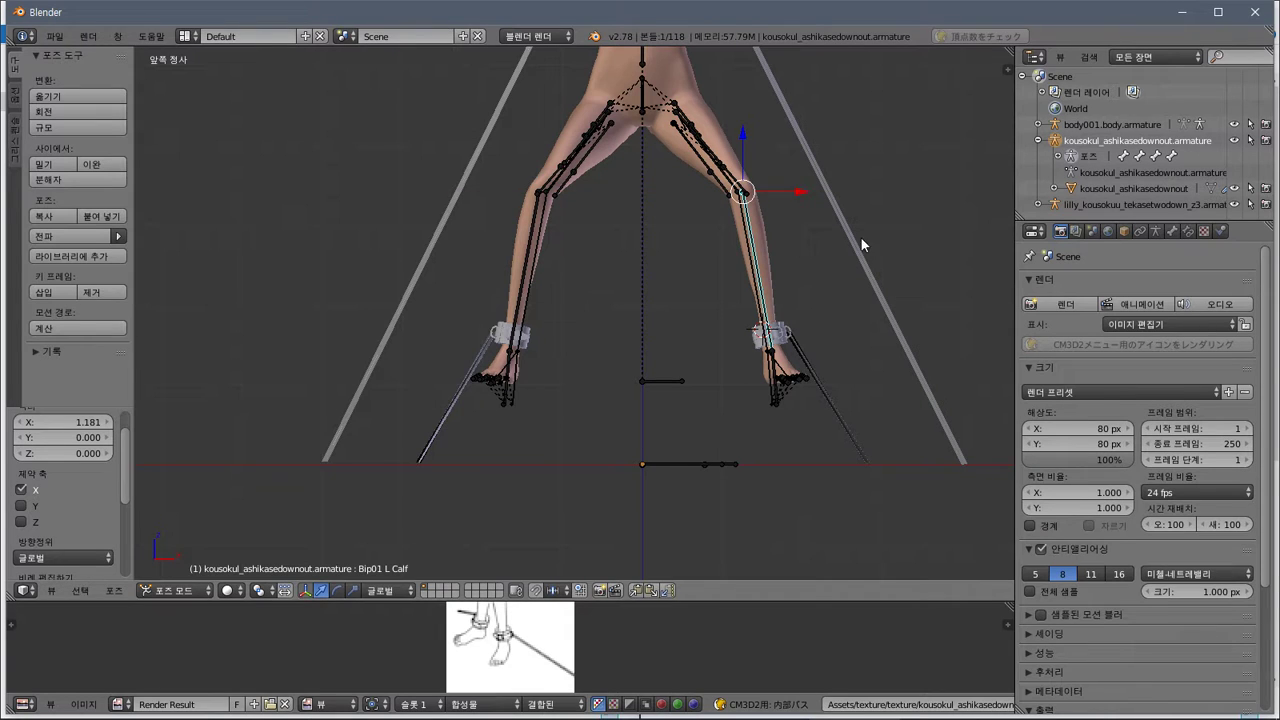
# Rotate the left calf bone about -8.9° and the right calf bone about 10° so both lower legs spread outward
pyautogui.press('r')
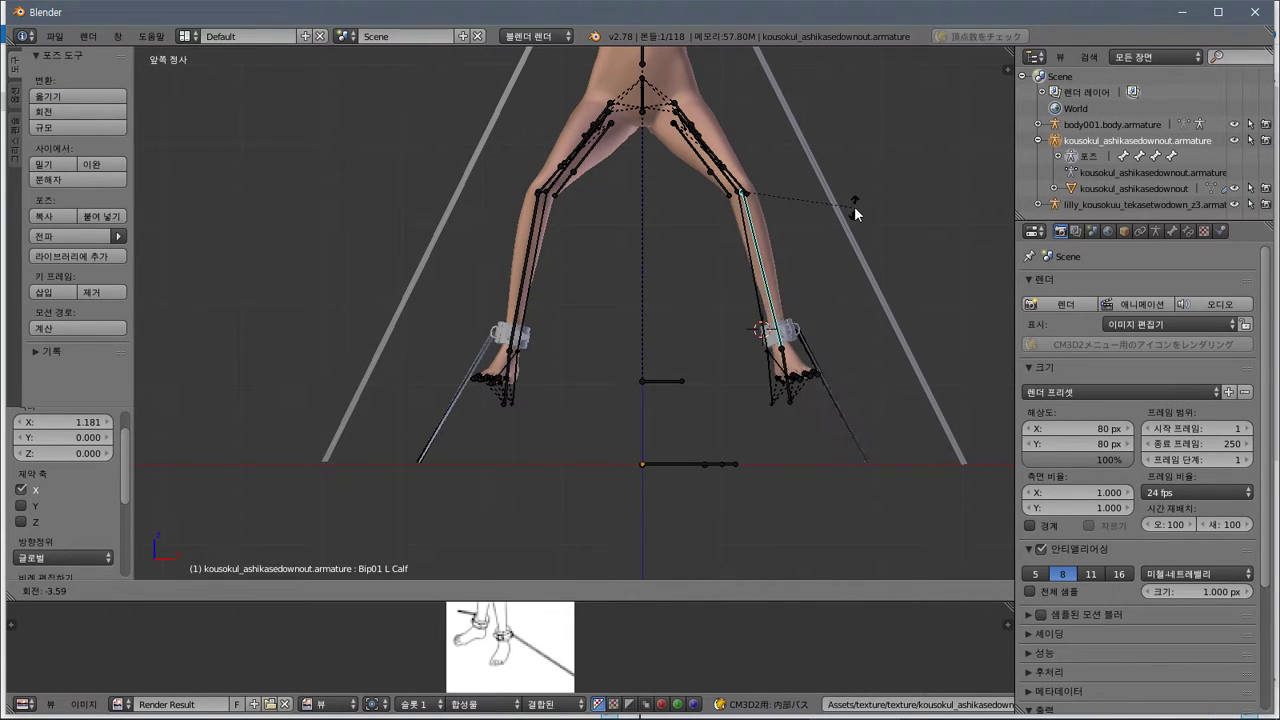
pyautogui.click(856, 196)
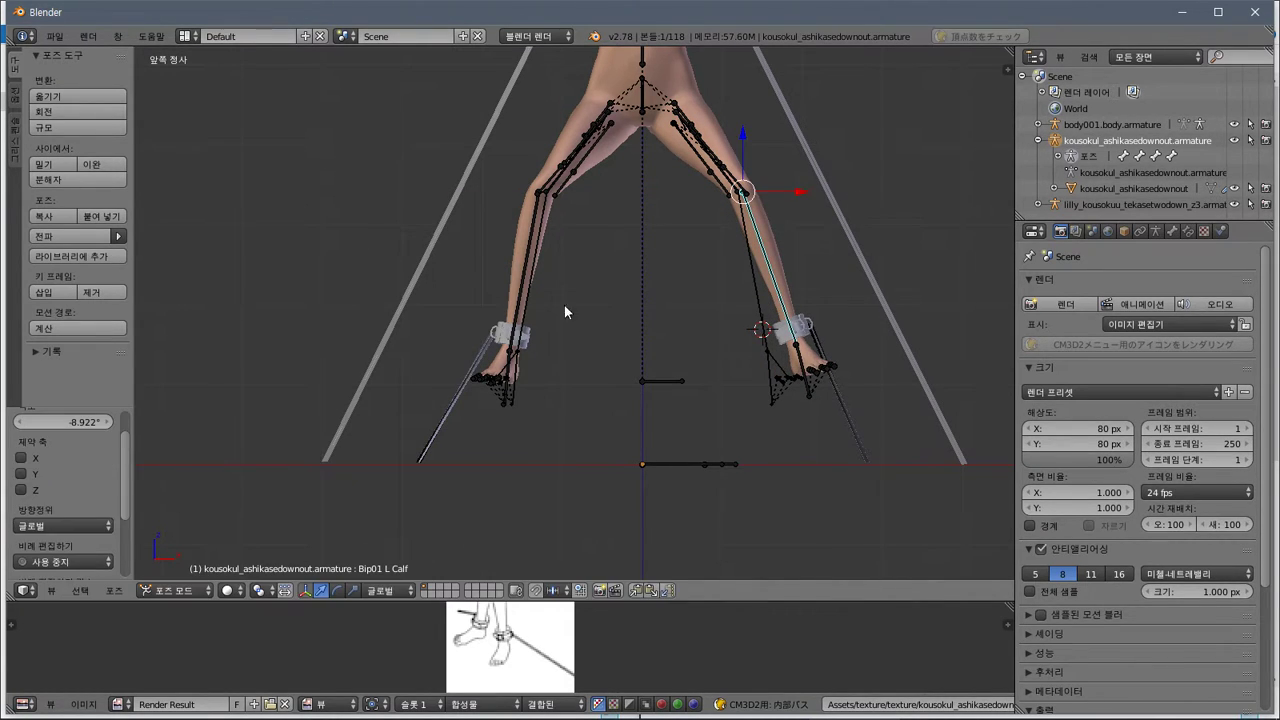
pyautogui.rightClick(512, 341)
pyautogui.press('r')
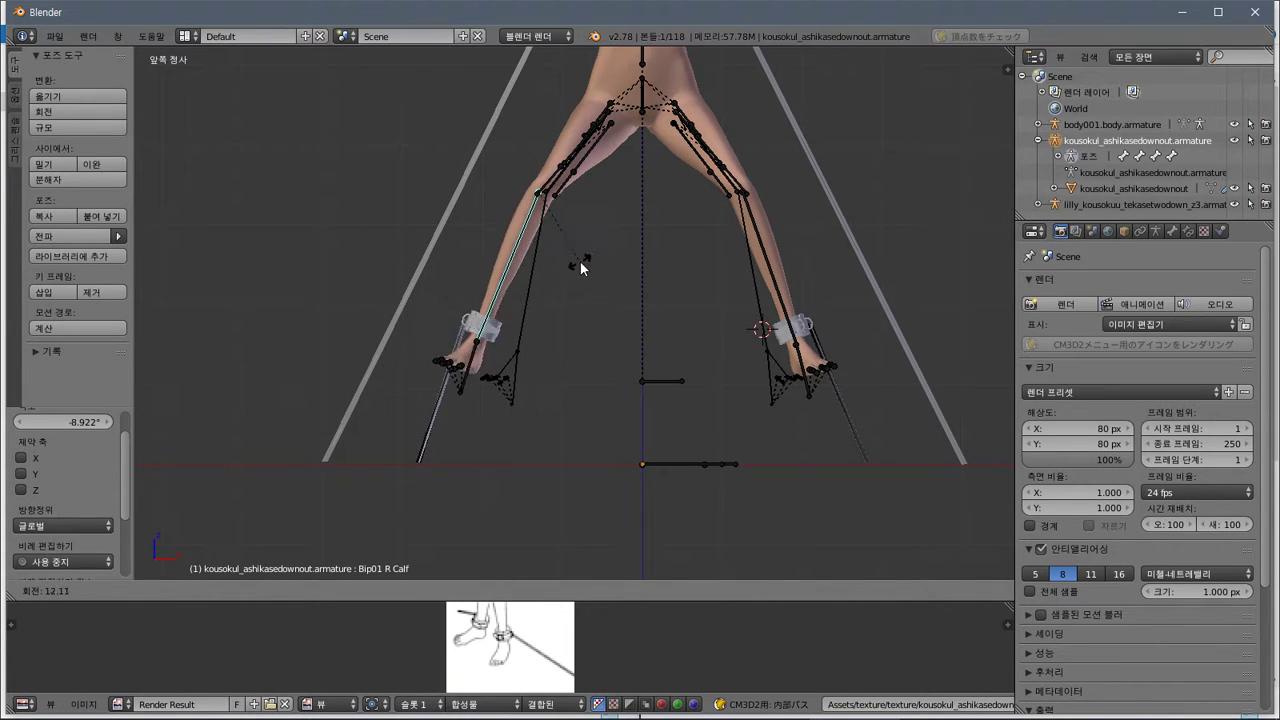
pyautogui.click(584, 262)
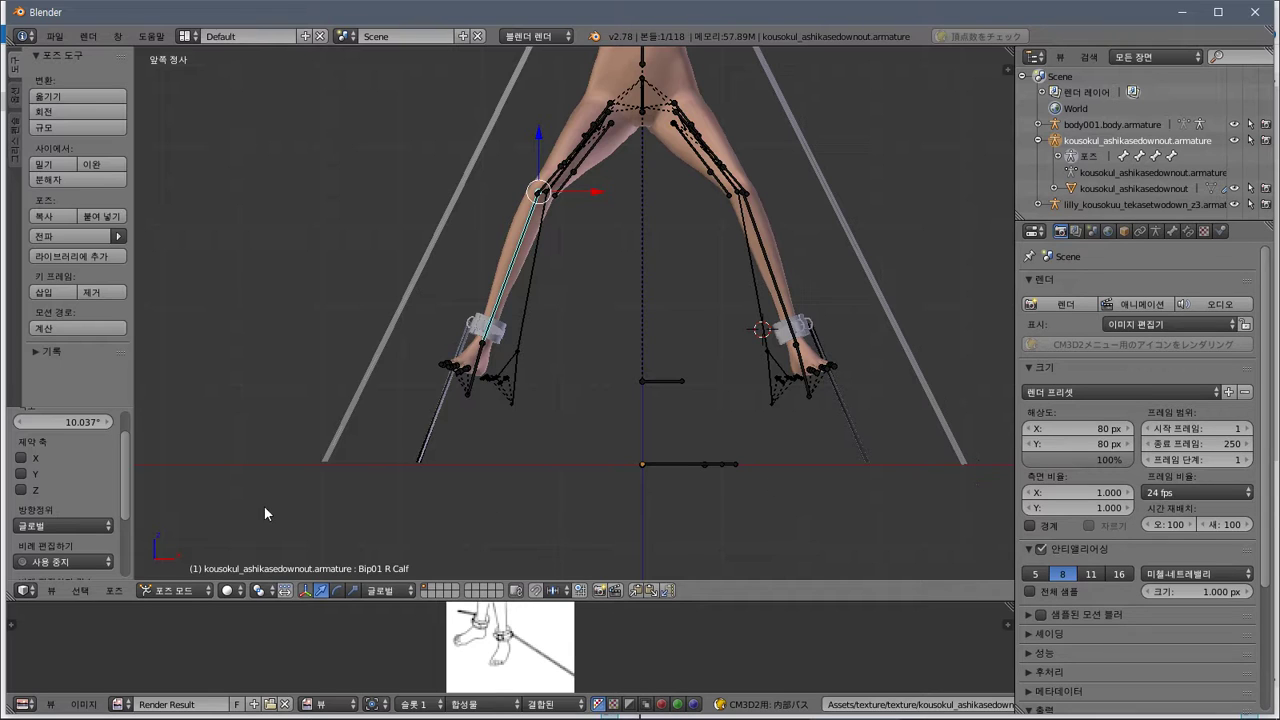
# Quit Blender without saving the changes and launch COM3D2x64
pyautogui.click(1255, 12)
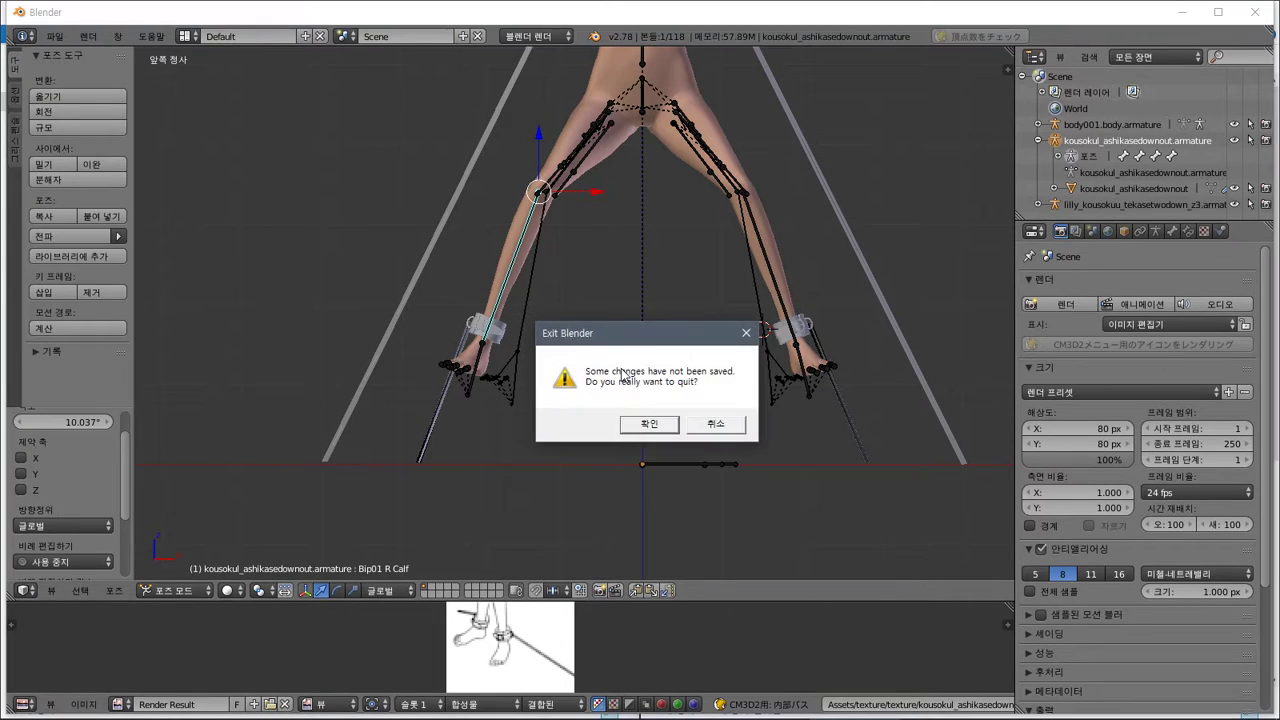
pyautogui.click(634, 423)
pyautogui.press('super')
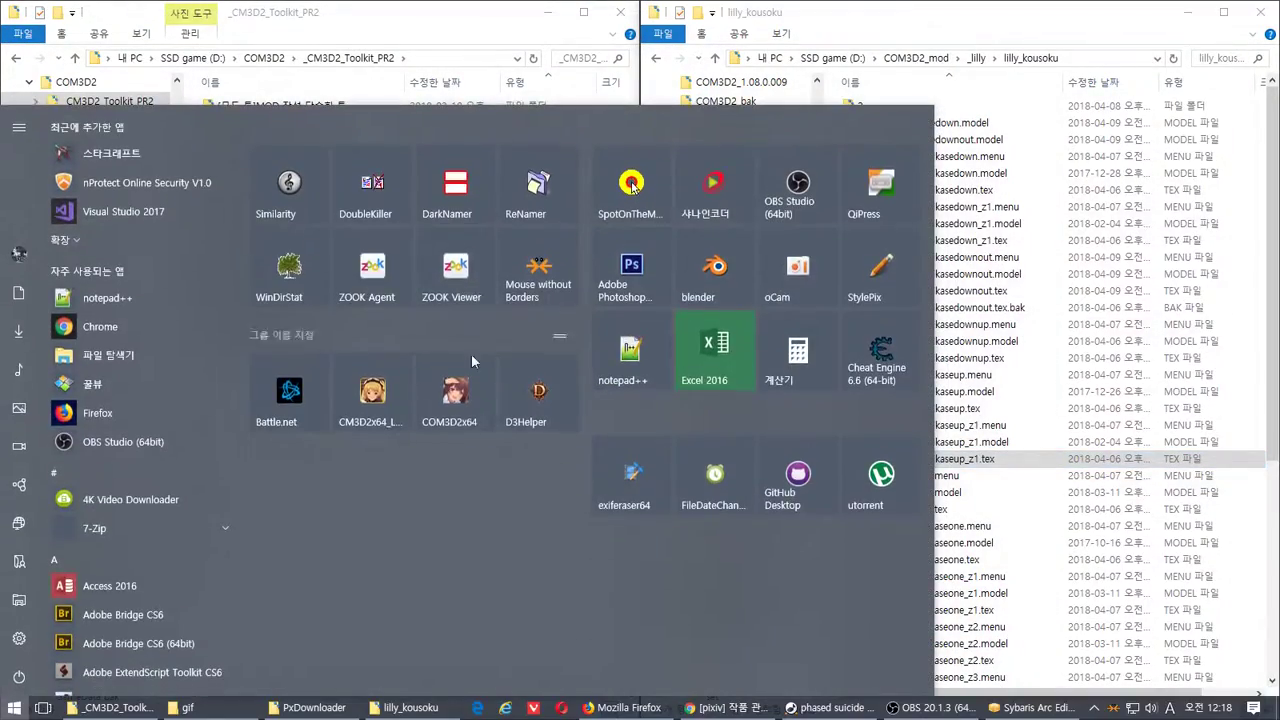
pyautogui.click(456, 393)
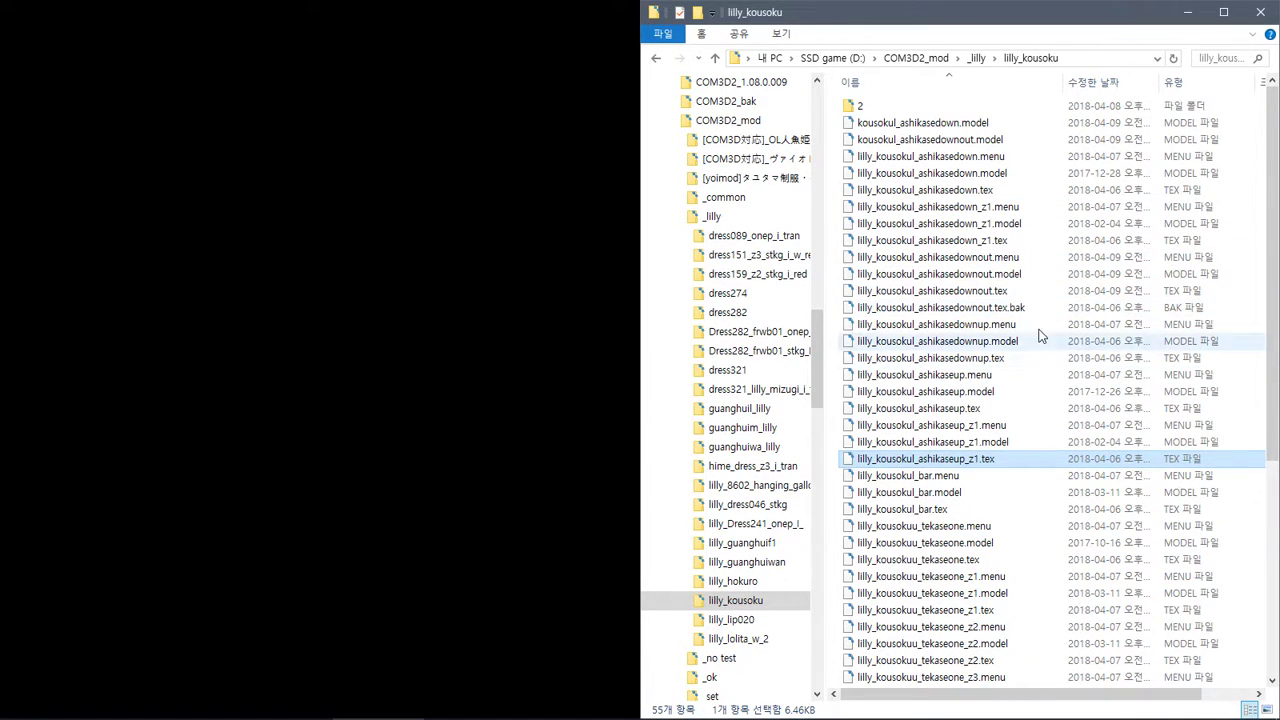
# Delete the lilly_kousokul_ashikasedownout.tex.bak backup from the lilly_kousoku folder and look over the remaining files
pyautogui.click(1038, 310)
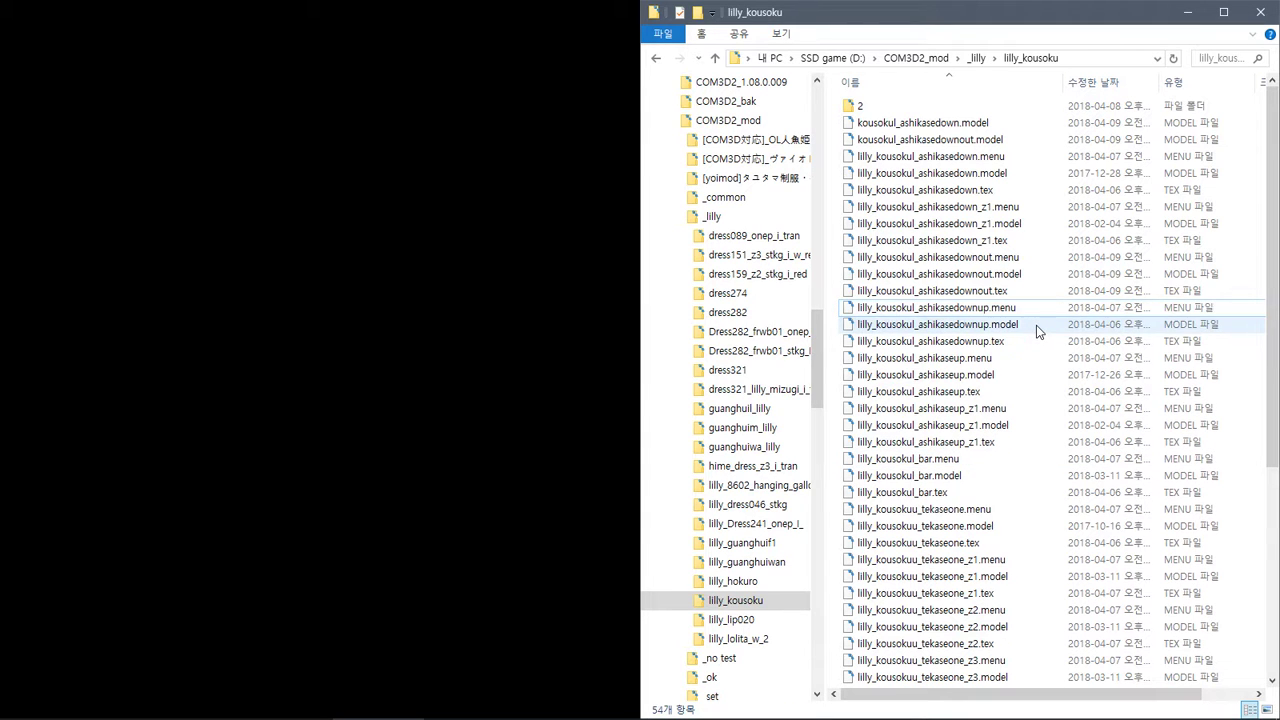
pyautogui.press('Delete')
pyautogui.scroll(-1, 1020, 330)
pyautogui.scroll(-4, 1028, 410)
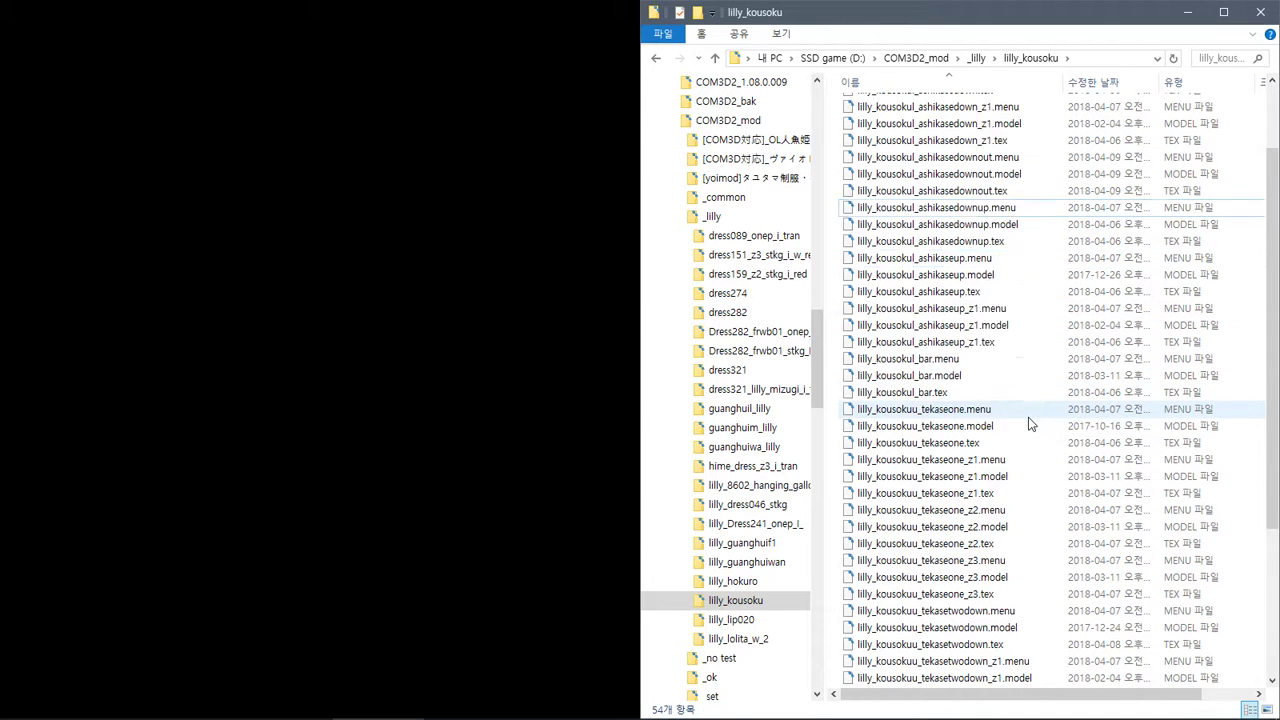
pyautogui.scroll(-1, 1030, 424)
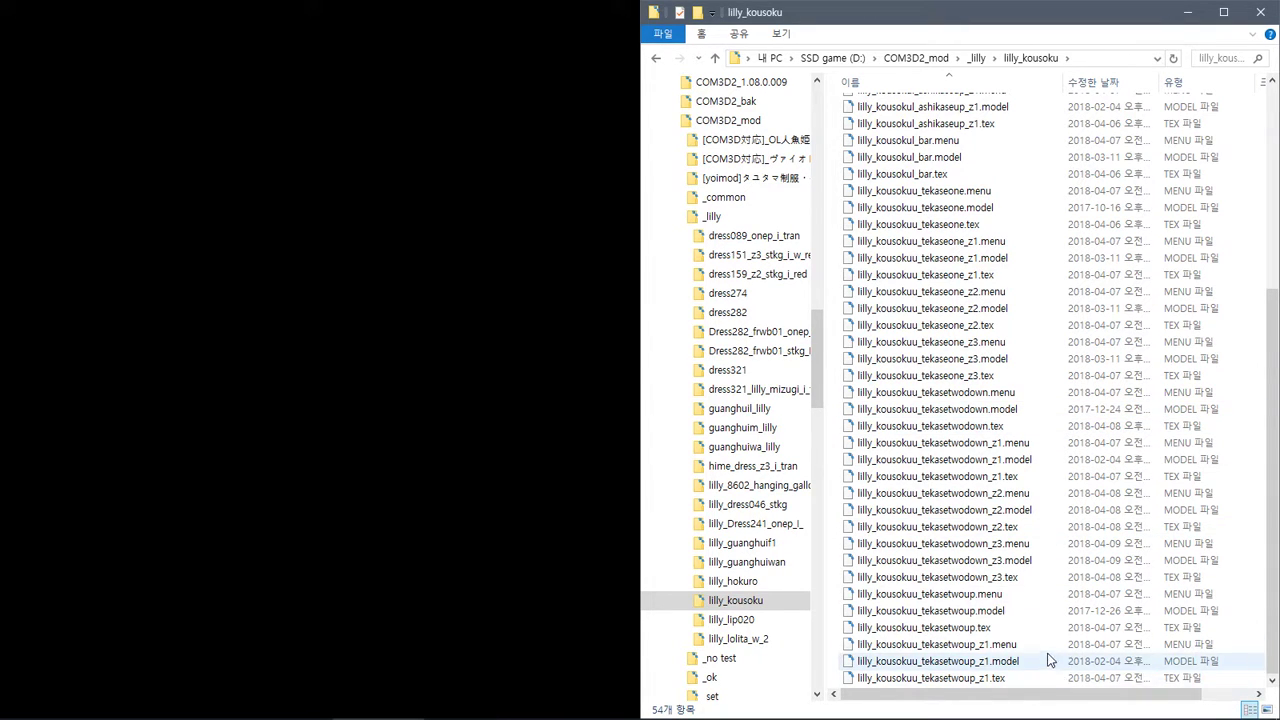
pyautogui.scroll(6, 1049, 644)
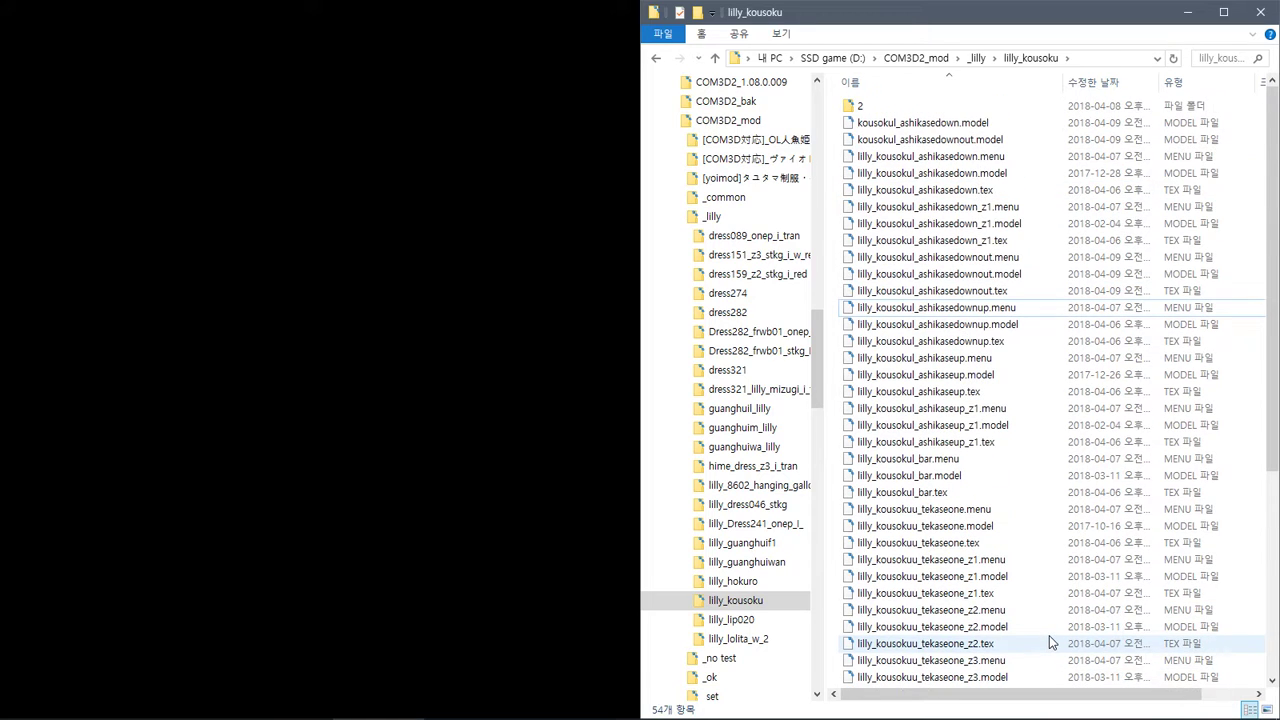
# Switch to Custom Order Maid 3D2 and load the newest save on page 10, dated 2018.04.09 00:01
pyautogui.moveTo(910, 717)
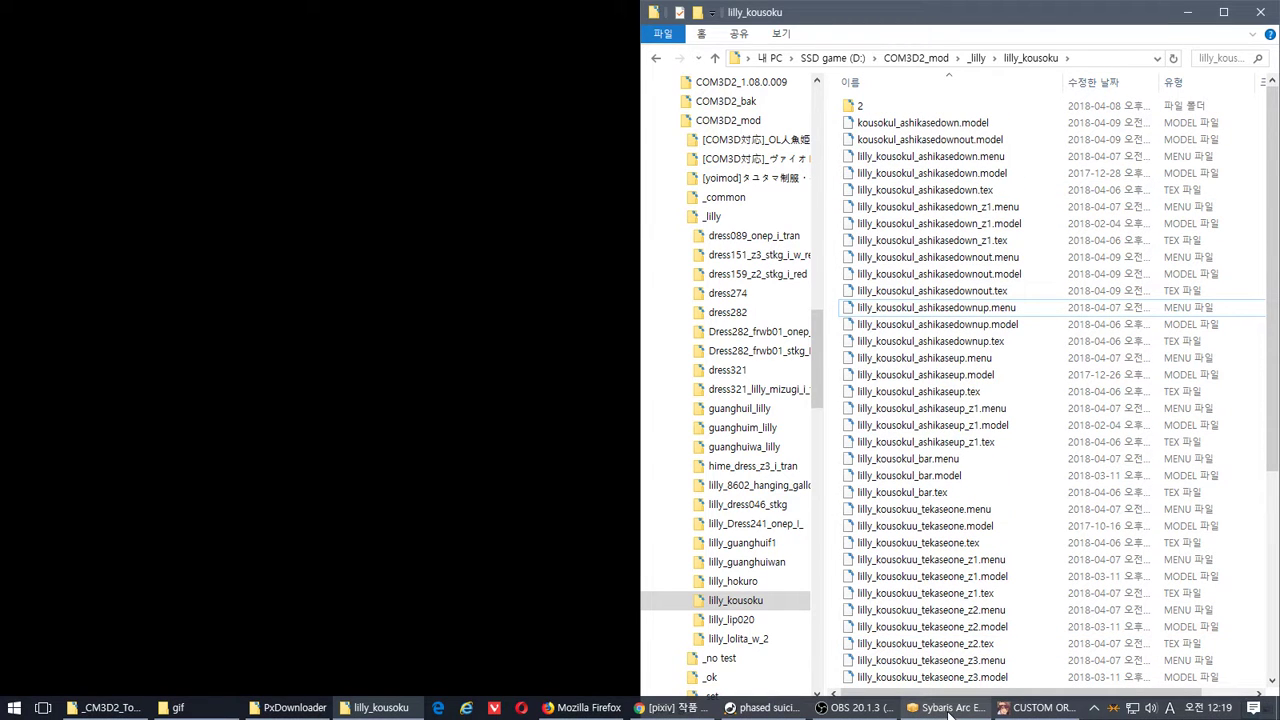
pyautogui.moveTo(950, 713)
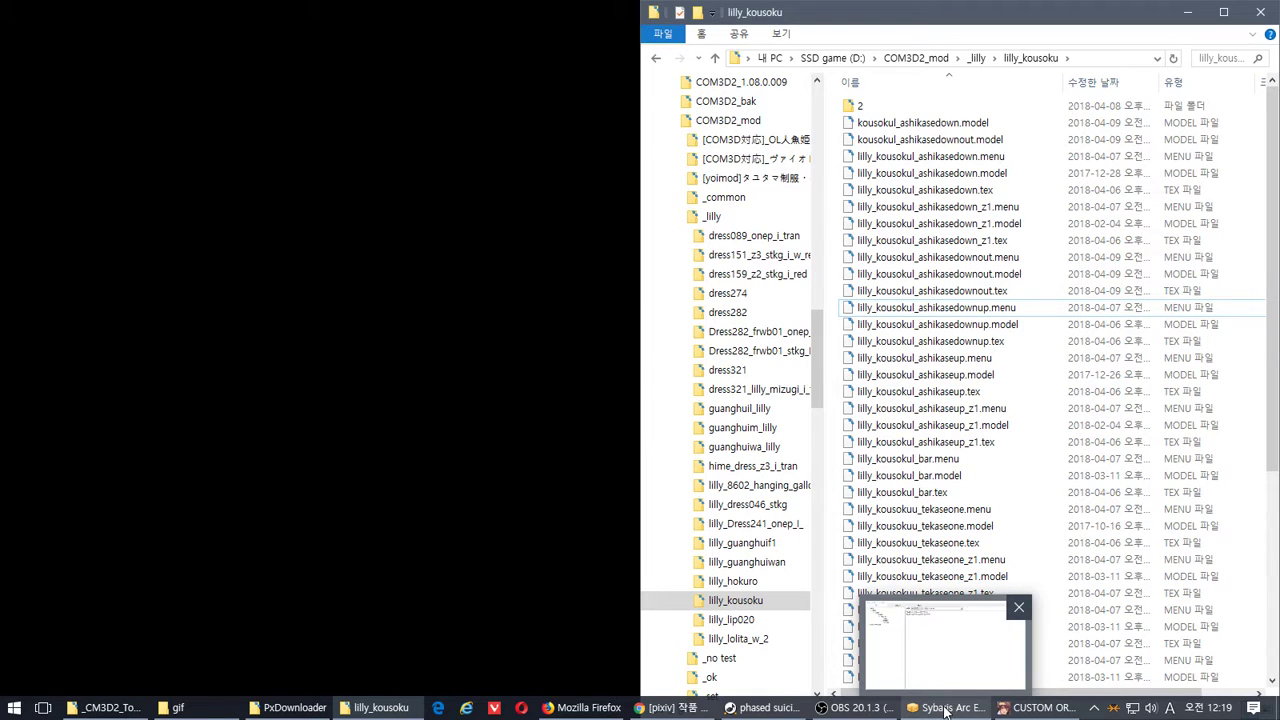
pyautogui.moveTo(857, 716)
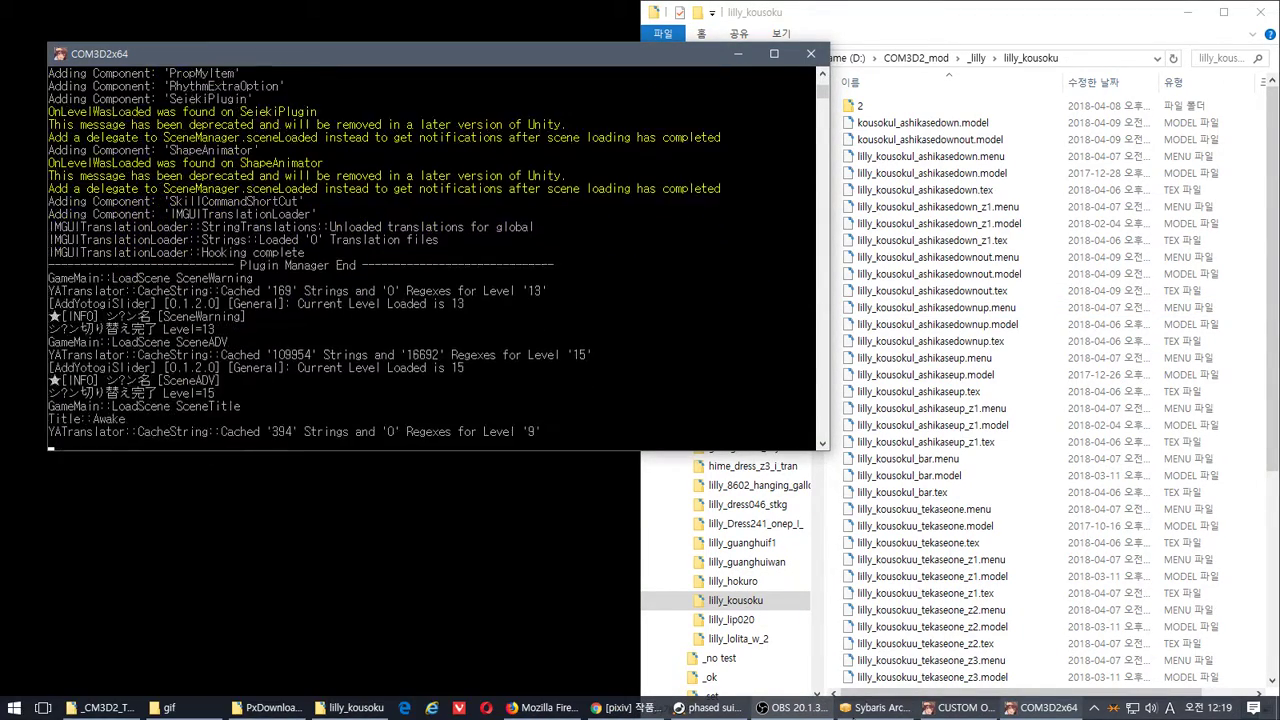
pyautogui.click(955, 707)
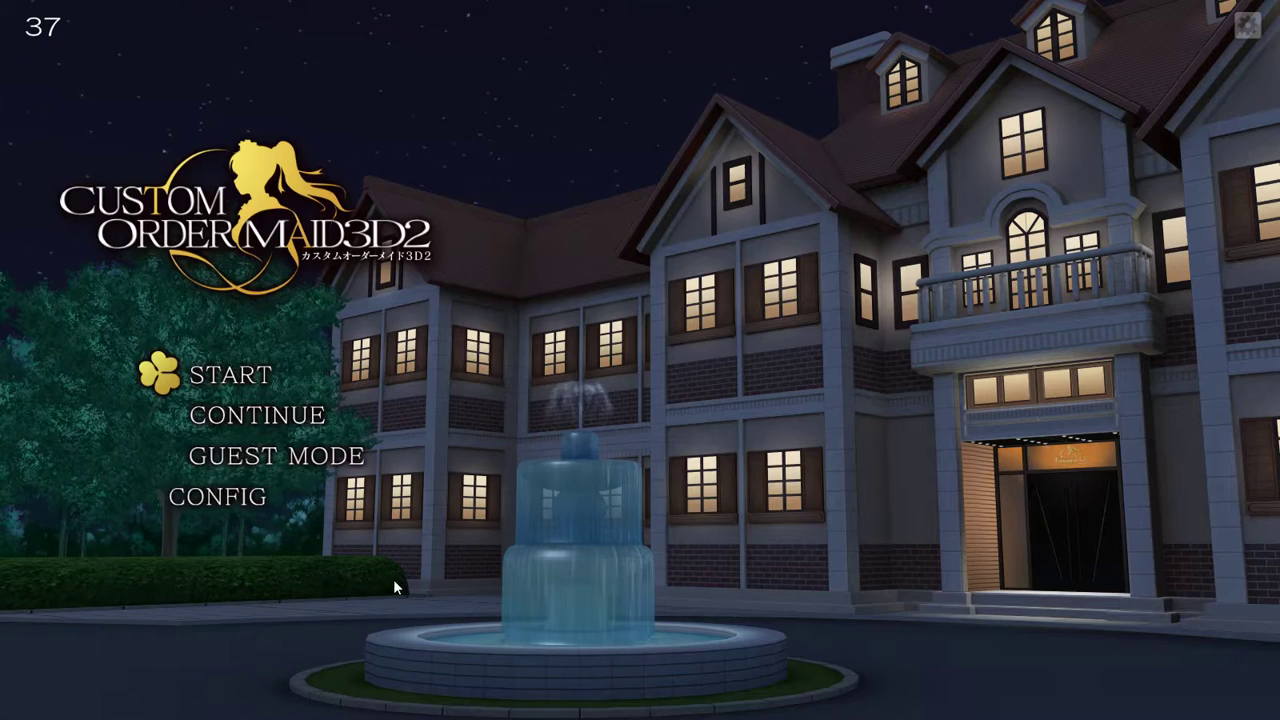
pyautogui.click(291, 418)
pyautogui.click(653, 601)
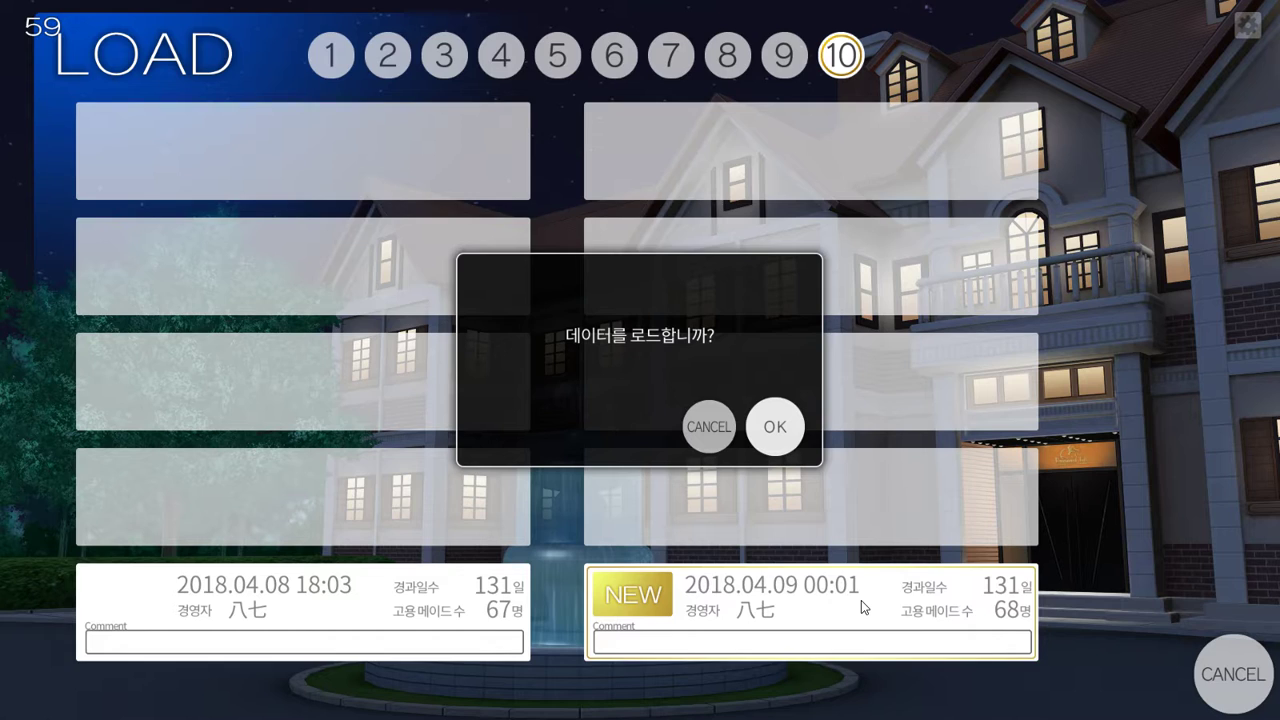
pyautogui.press('Return')
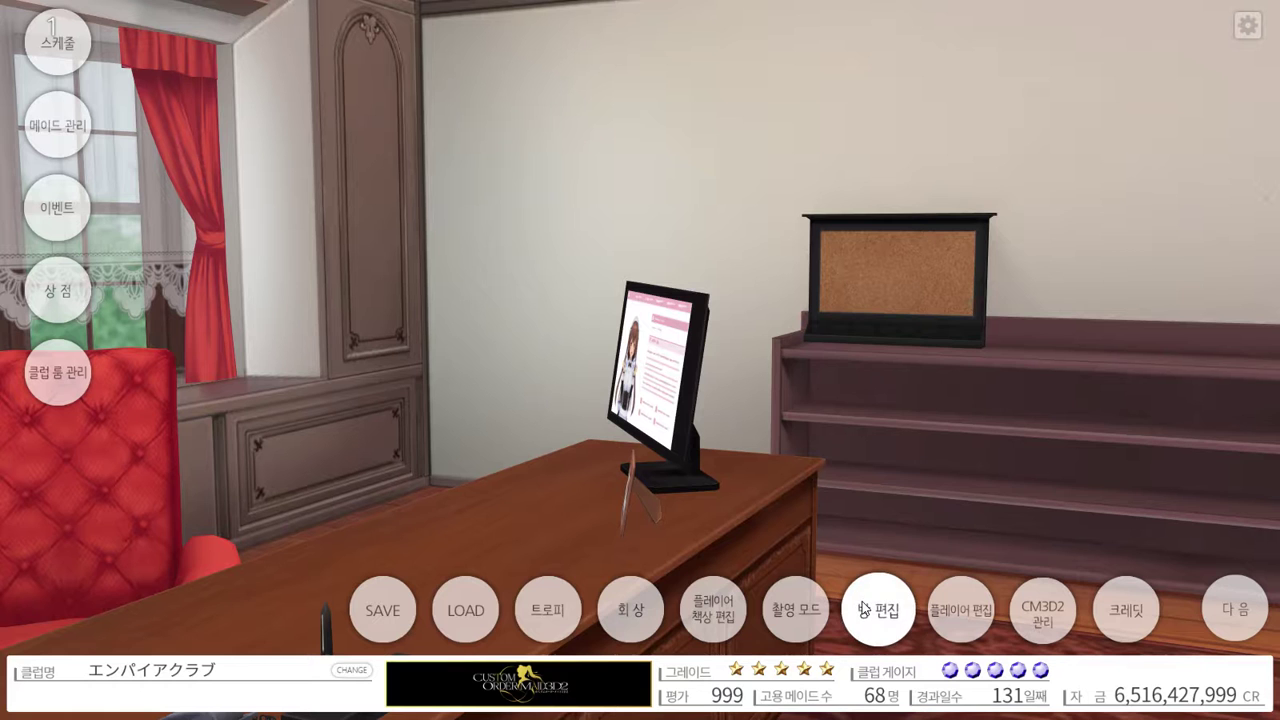
pyautogui.press('super')
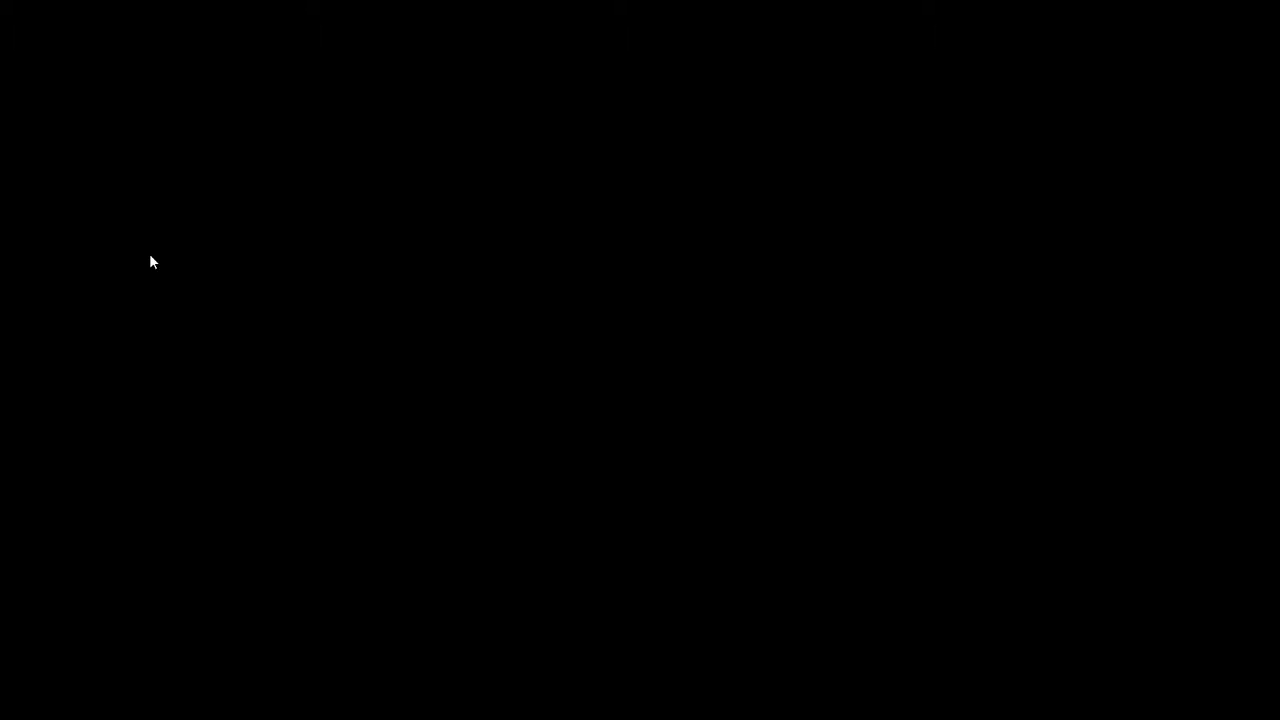
# Open maid management and hire a new maid for 3,000,000 CR
pyautogui.moveTo(330, 714)
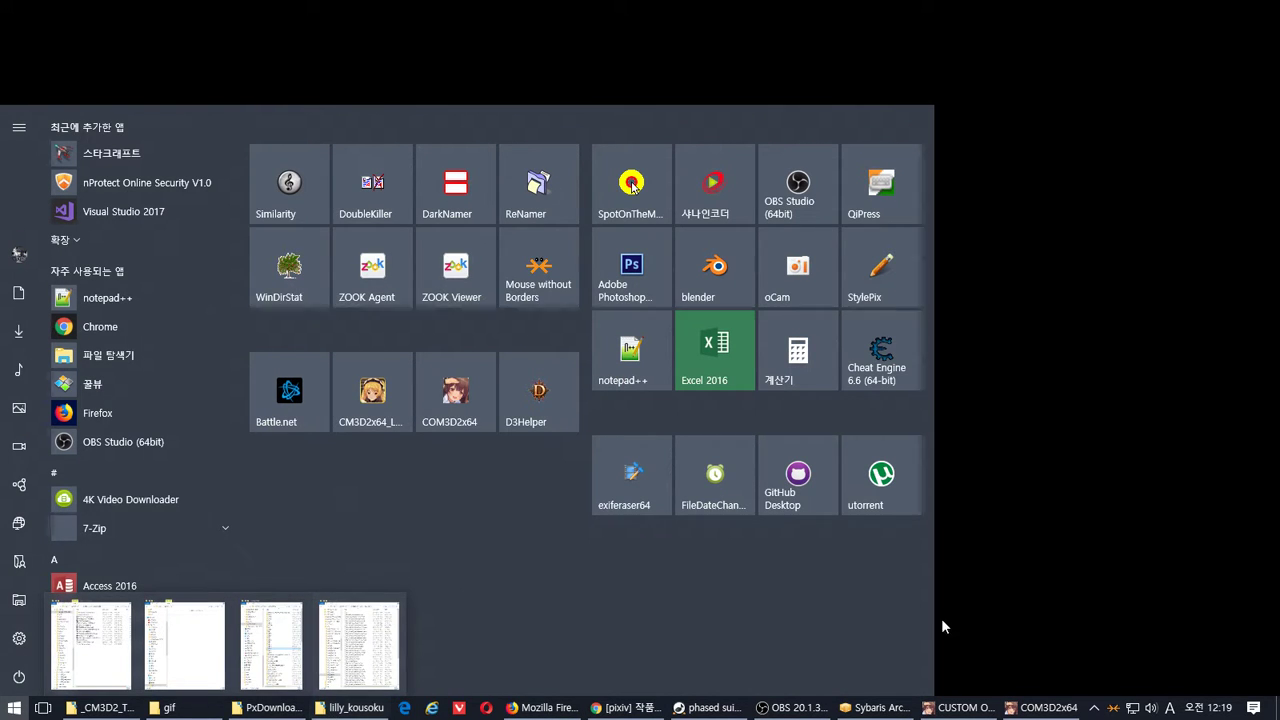
pyautogui.click(1105, 566)
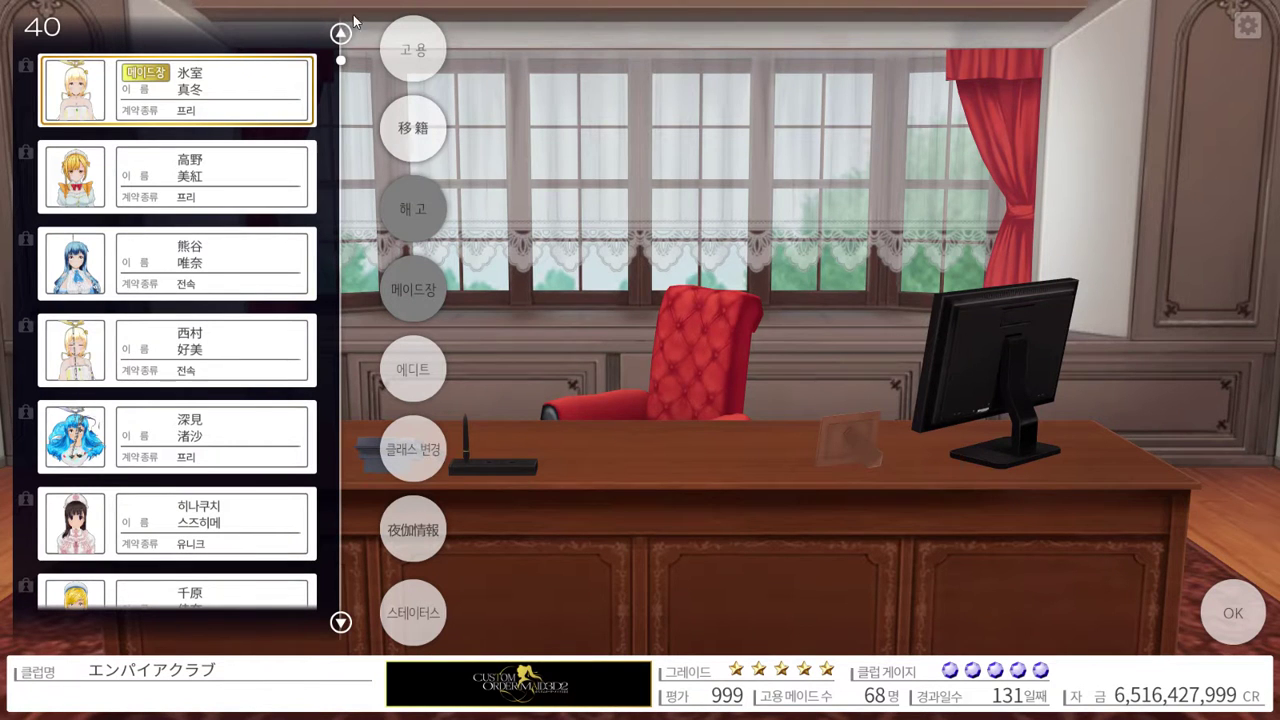
pyautogui.click(413, 49)
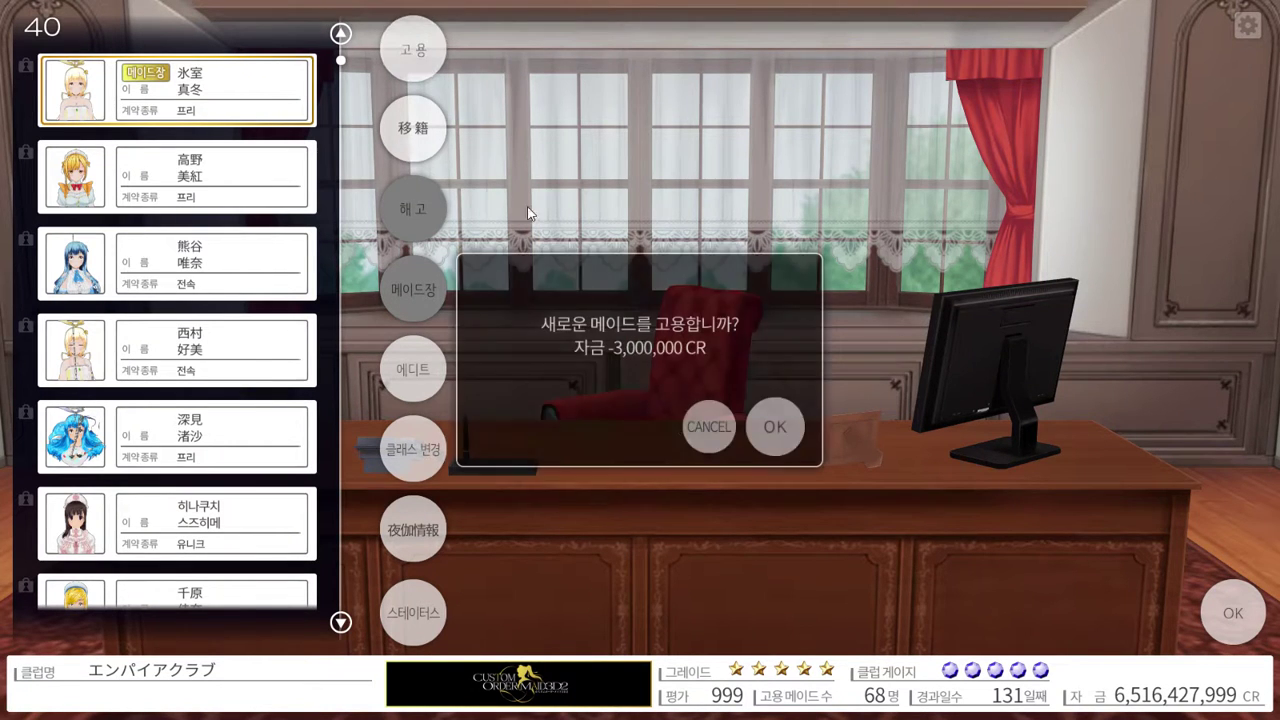
pyautogui.click(780, 432)
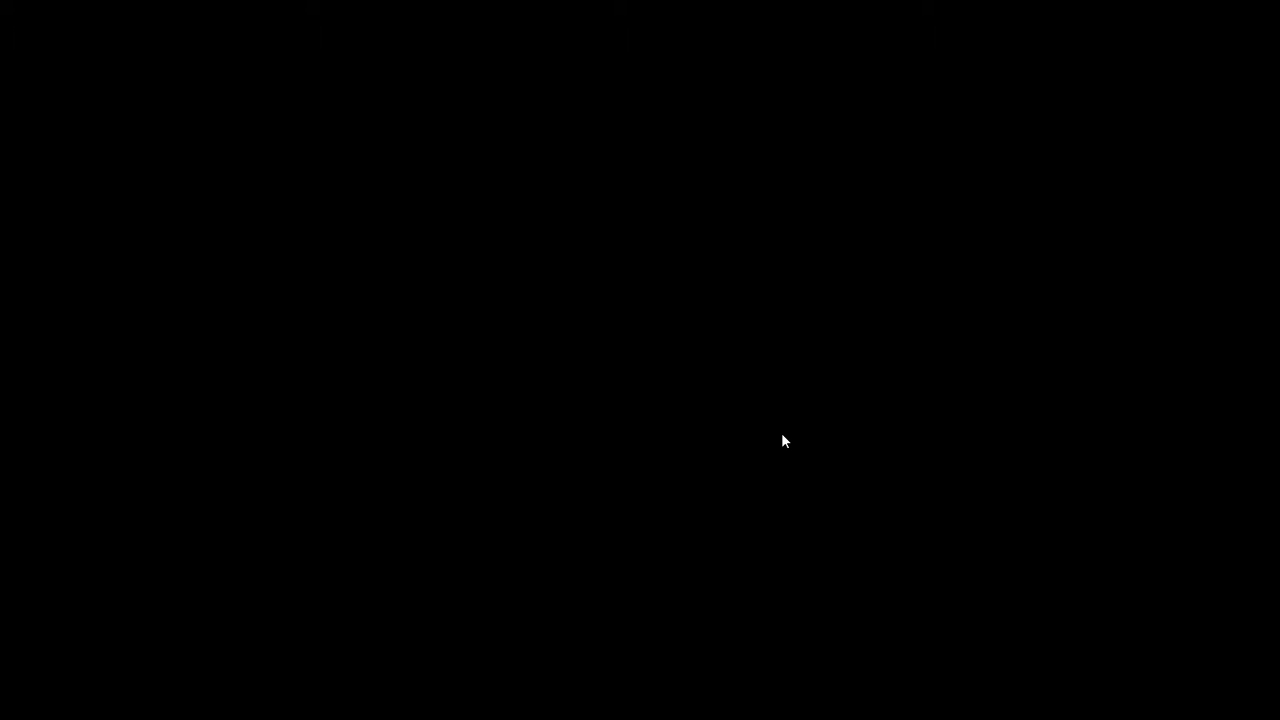
pyautogui.press('super')
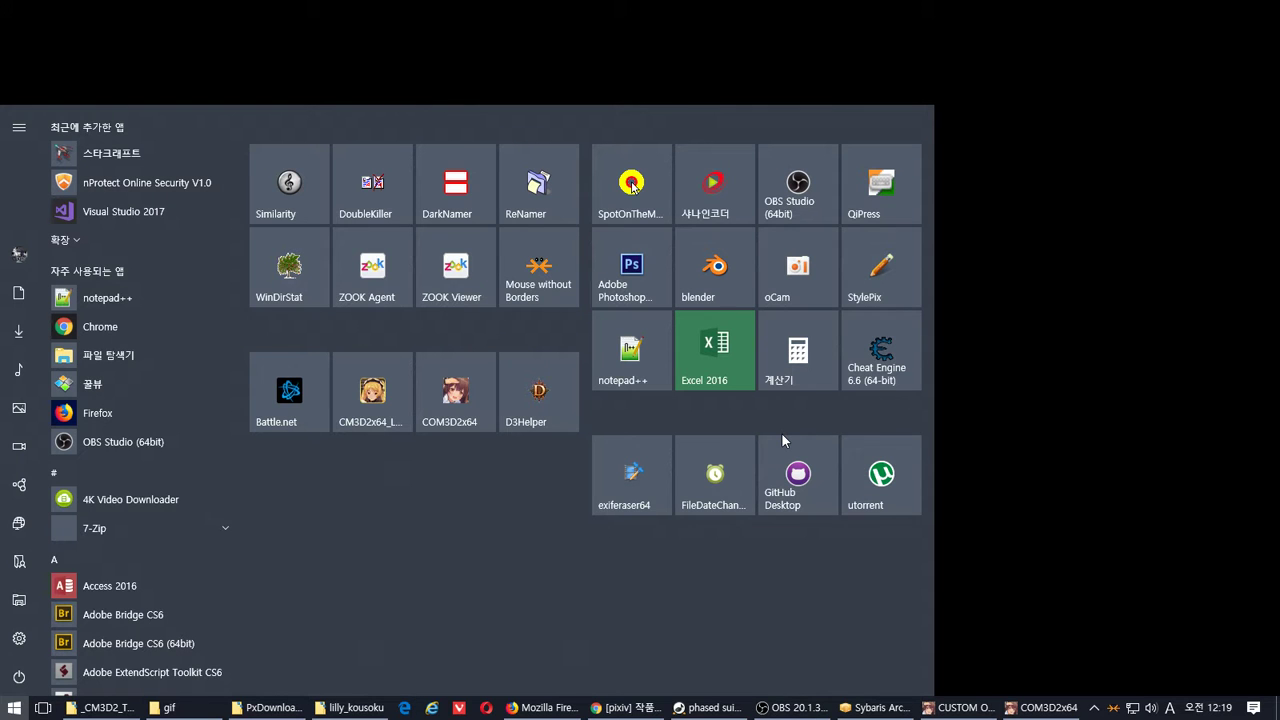
pyautogui.press('super')
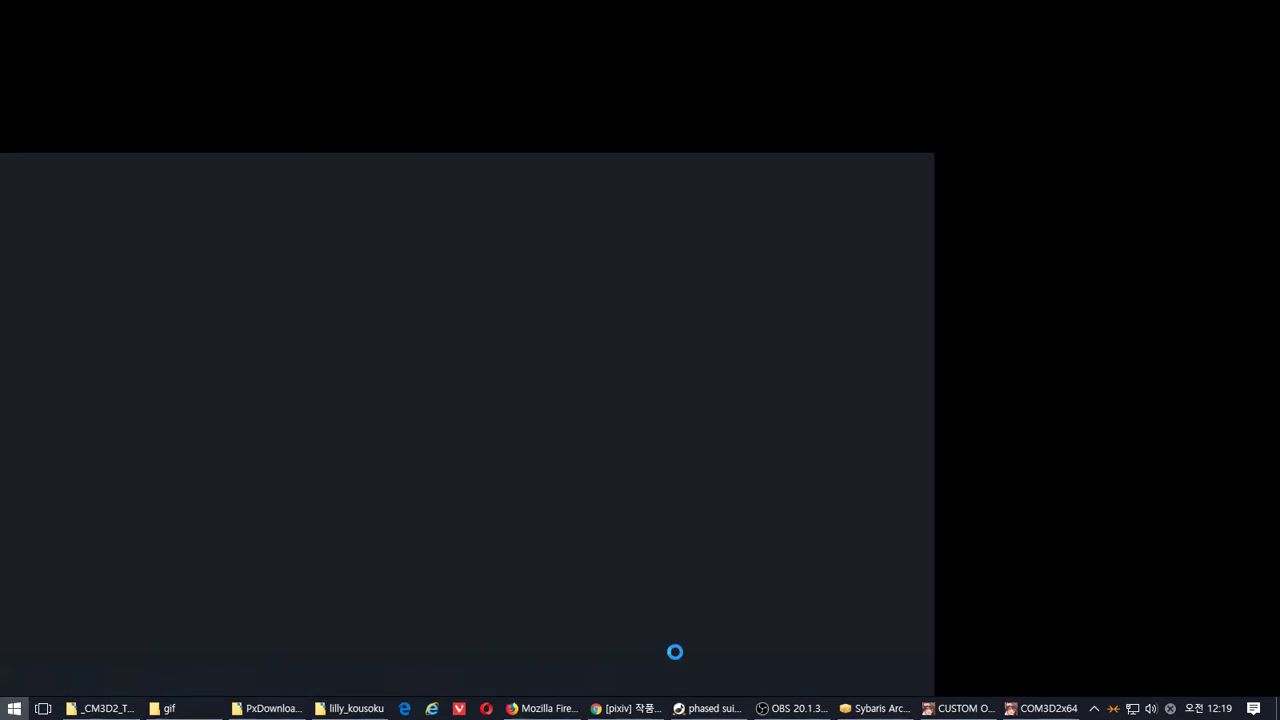
pyautogui.press('super')
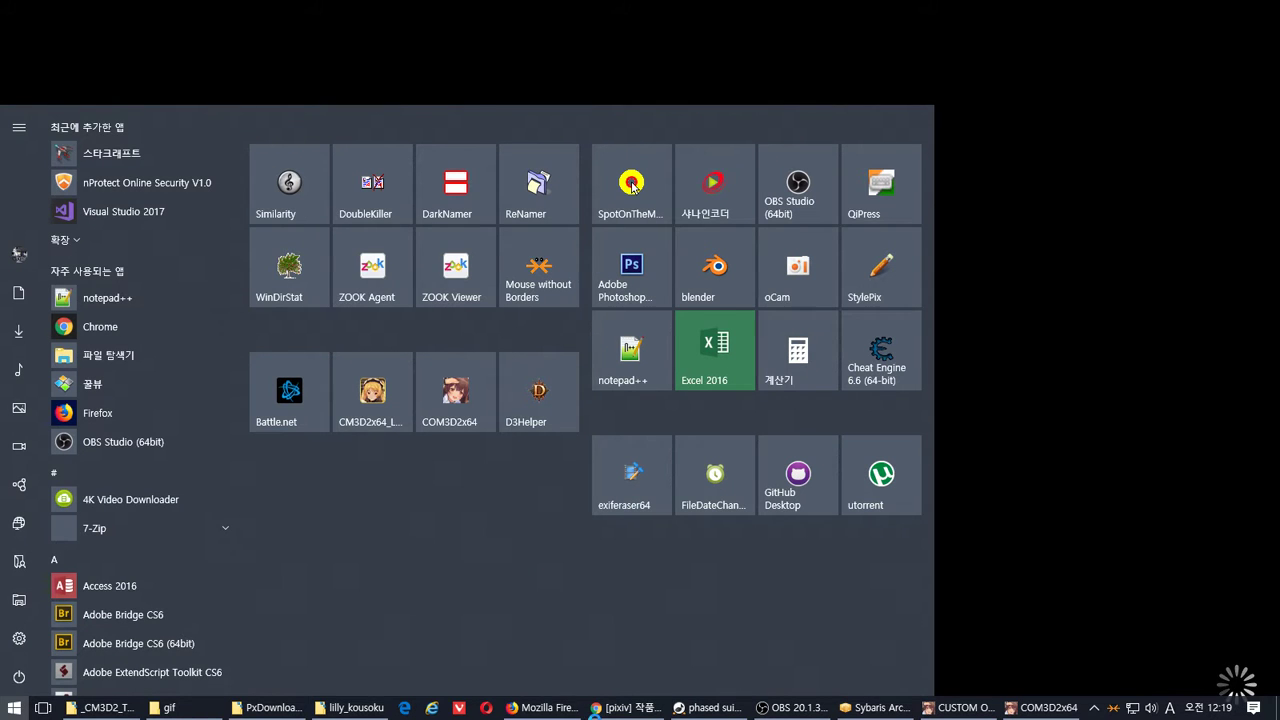
pyautogui.click(577, 665)
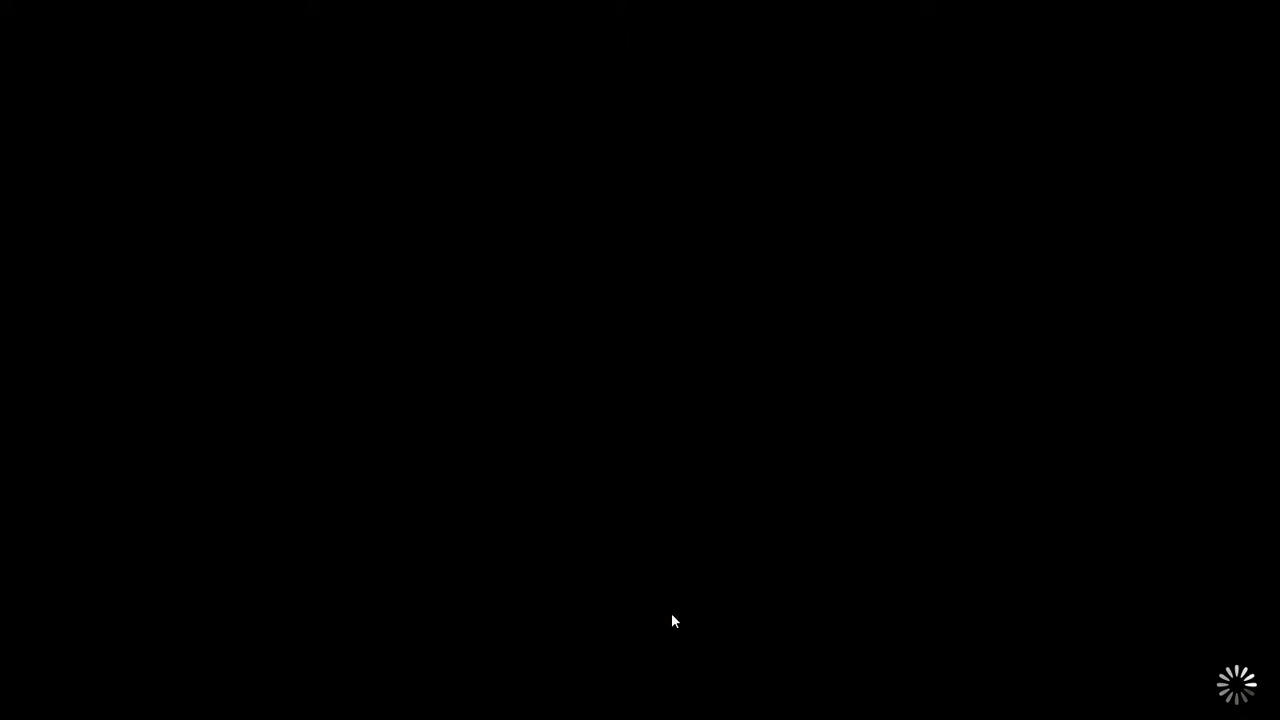
pyautogui.press('super')
pyautogui.click(636, 710)
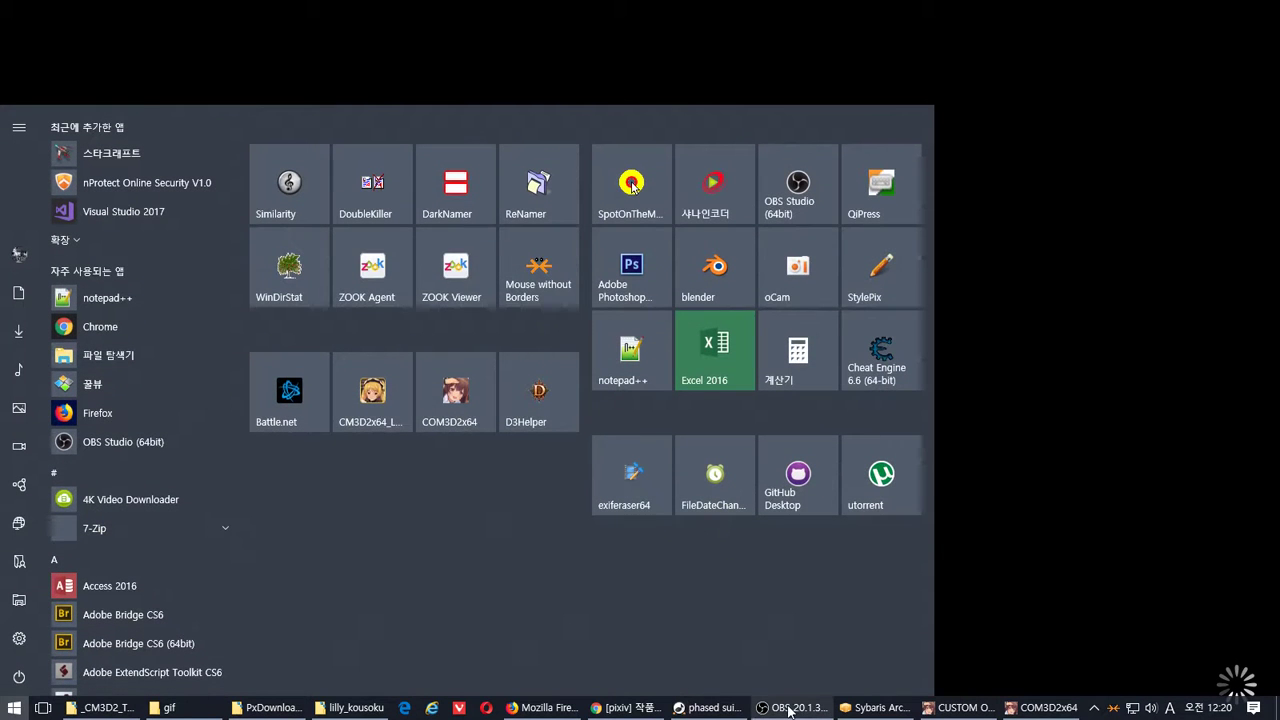
pyautogui.moveTo(790, 708)
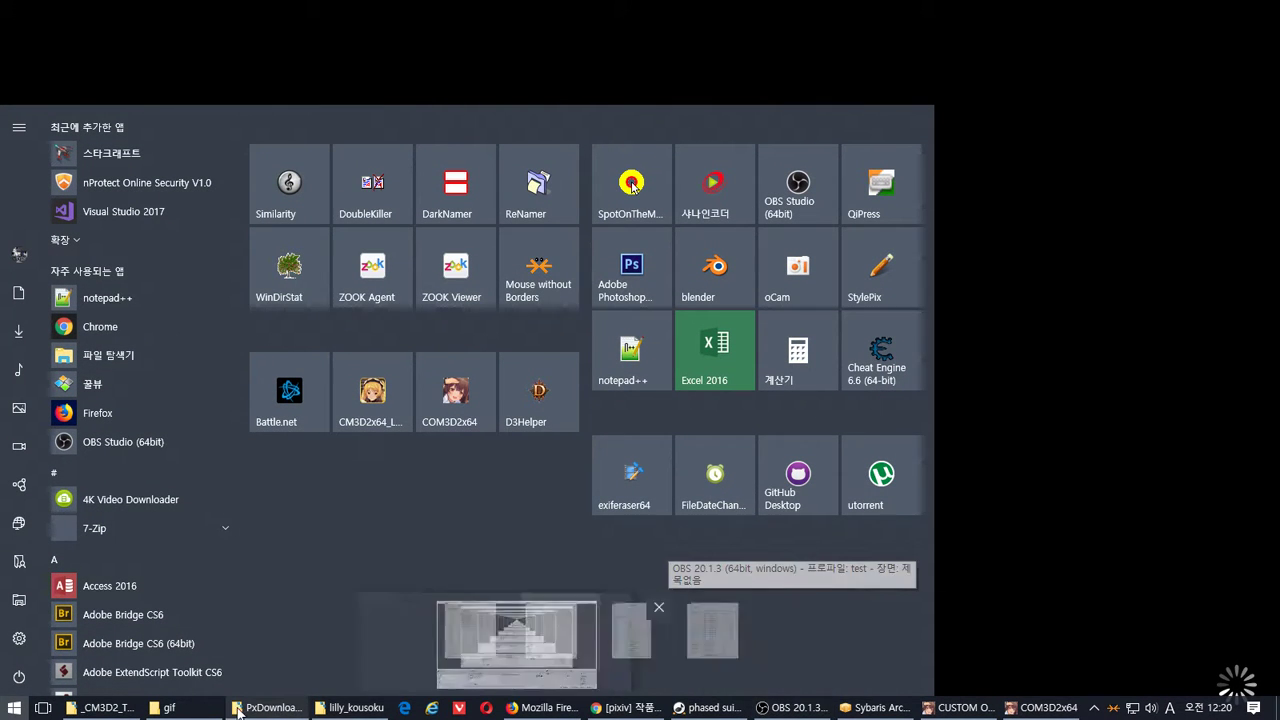
# Check the contents of the lilly_kousoku folder and its subfolder 2, and return to the maid editor in Custom Order Maid 3D2
pyautogui.click(354, 708)
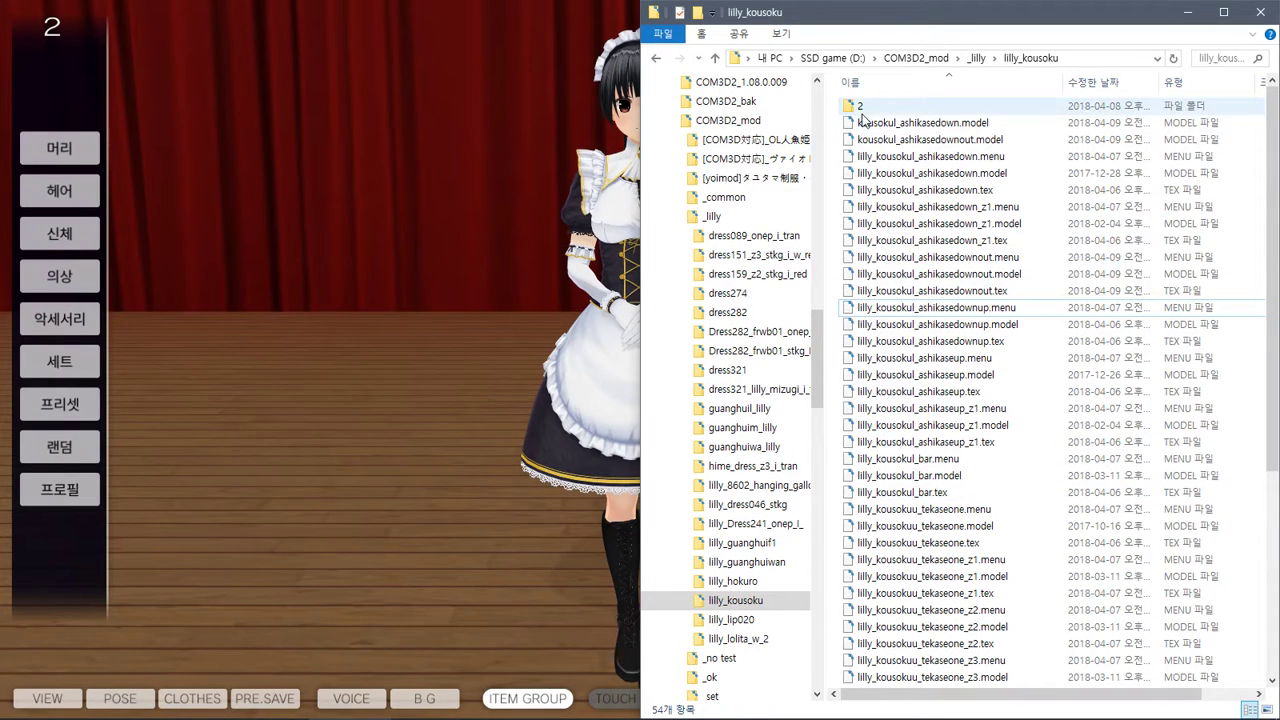
pyautogui.doubleClick(860, 105)
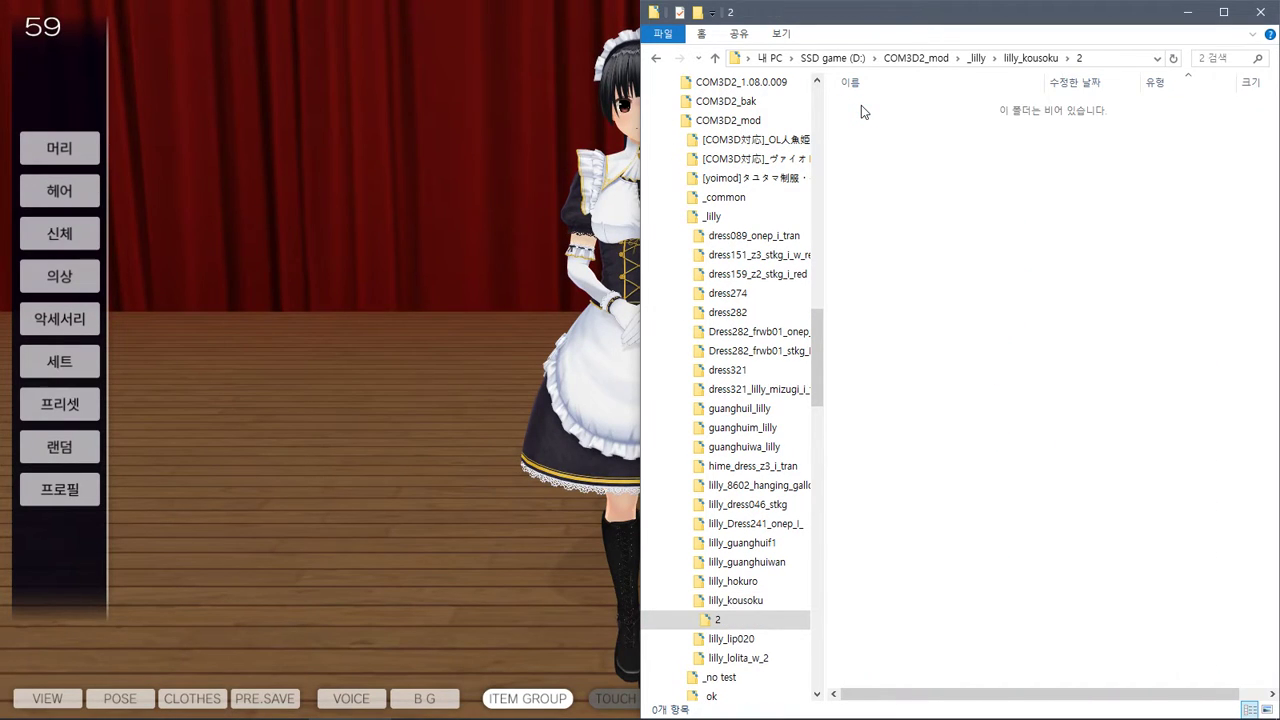
pyautogui.click(477, 264)
pyautogui.hotkey('alt', 'Tab')
pyautogui.click(1025, 60)
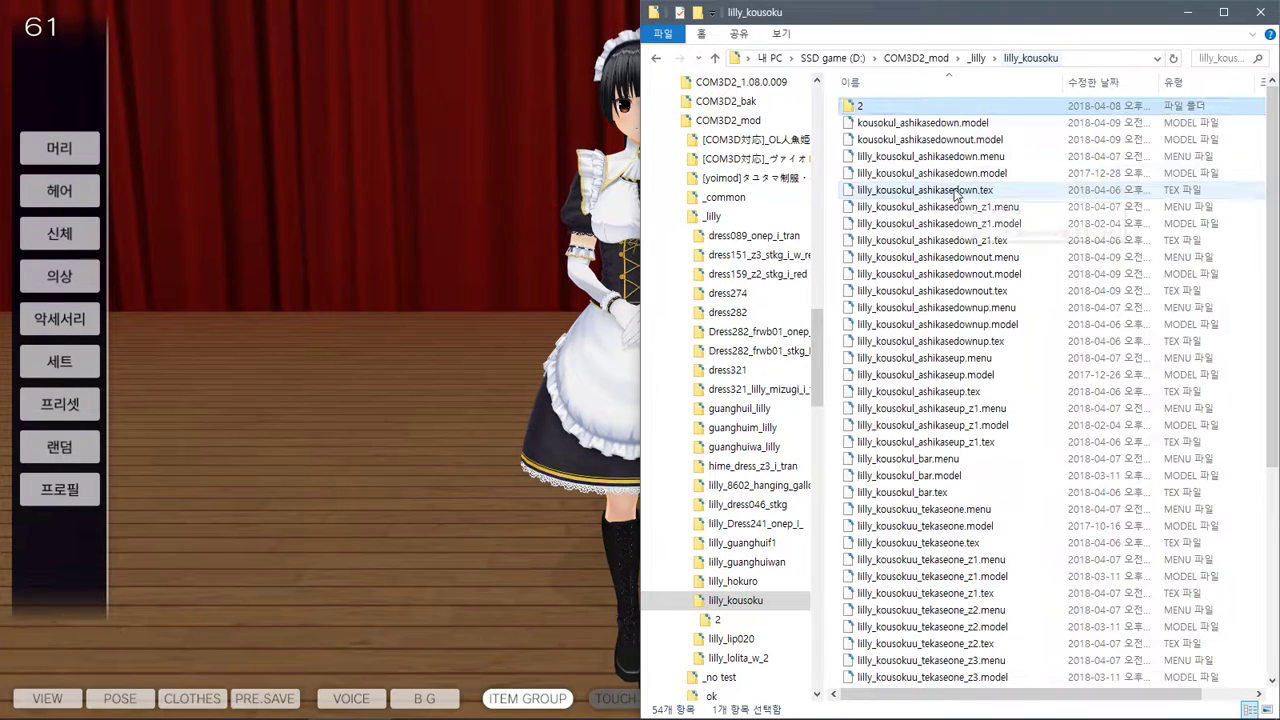
pyautogui.click(370, 324)
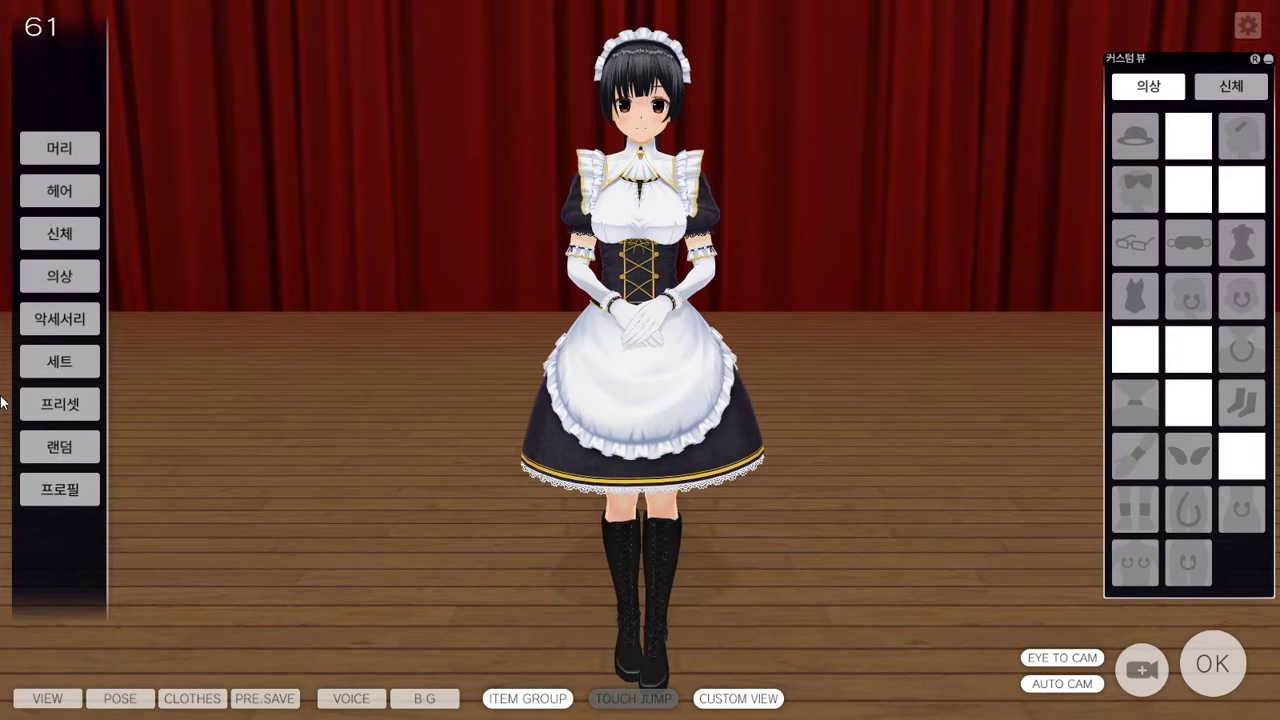
# Equip the D-A2 chained ankle restraint in the maid's ankle accessory slot and view it at the feet
pyautogui.click(1151, 514)
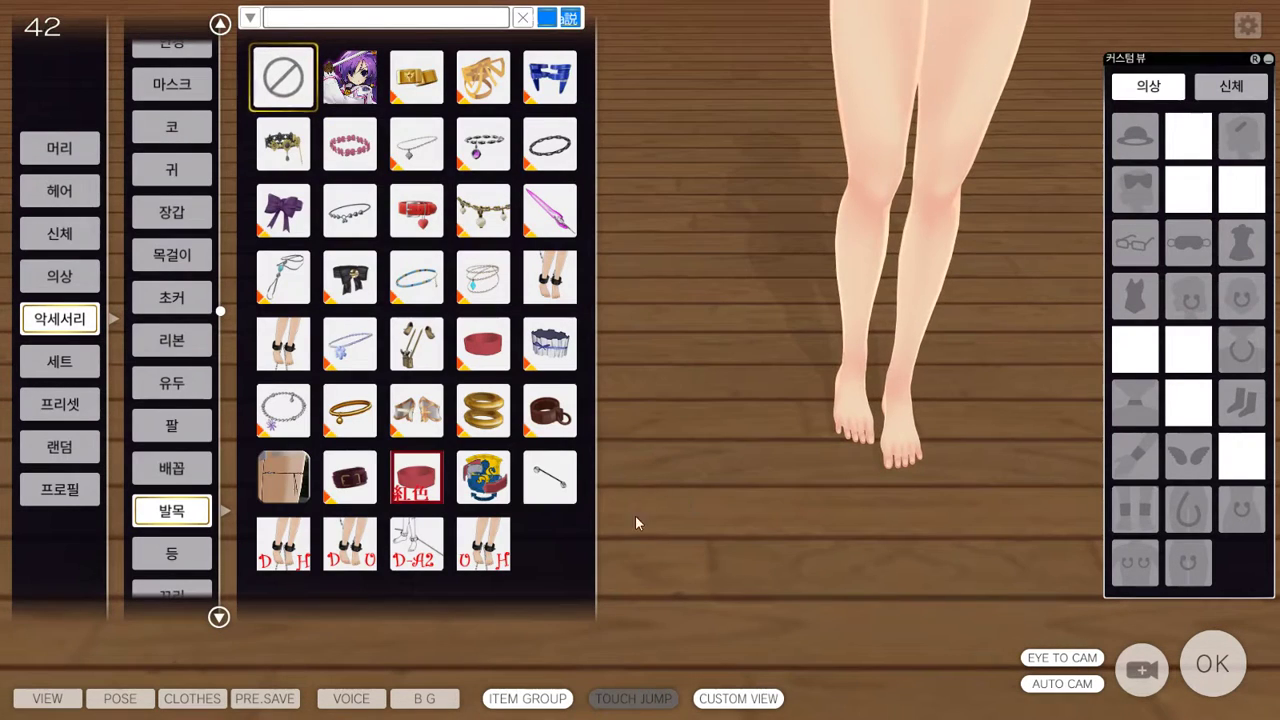
pyautogui.click(416, 543)
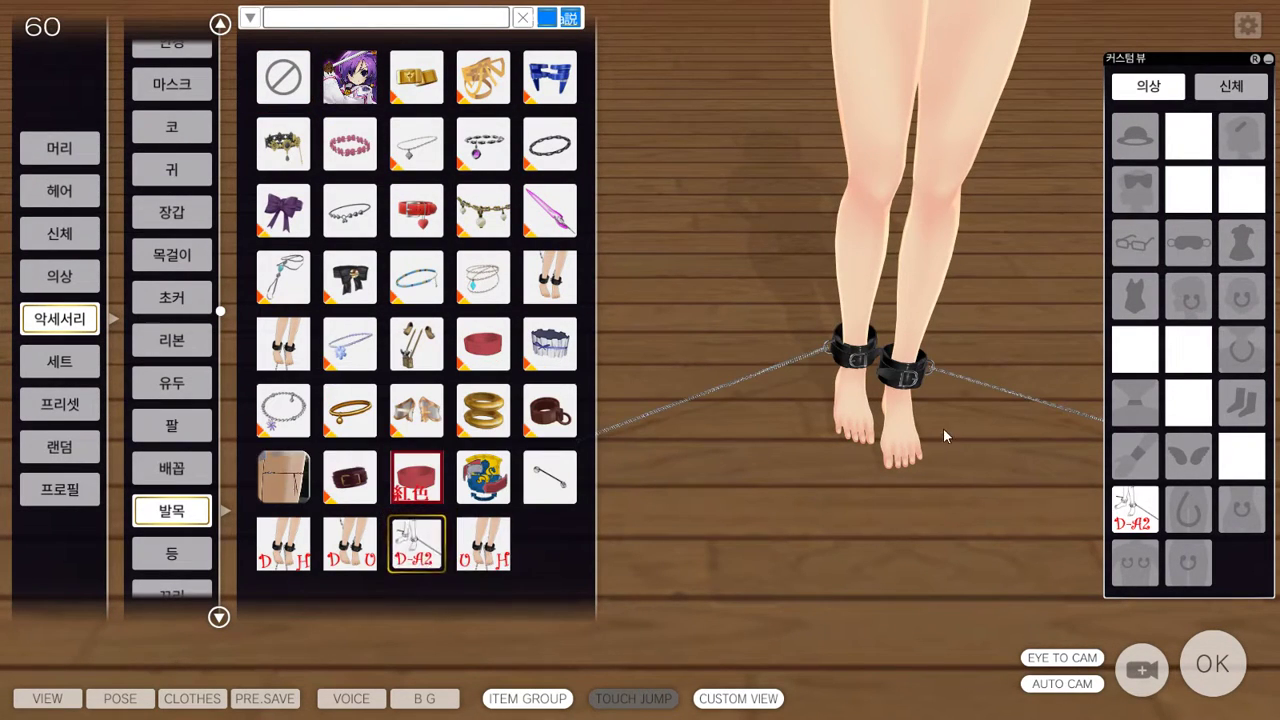
pyautogui.moveTo(893, 399); pyautogui.dragTo(866, 370)
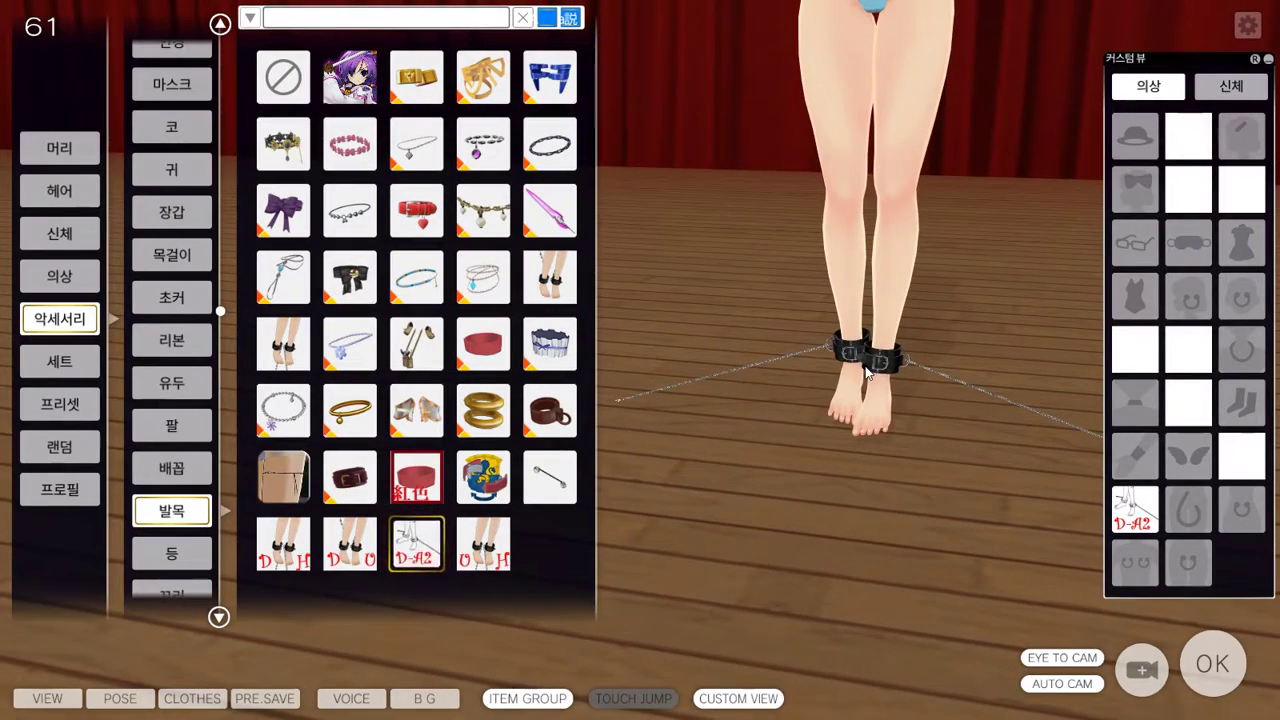
# Display the maid fully clothed and frame her so the outfit and floor chains are both in view
pyautogui.click(192, 698)
pyautogui.click(136, 645)
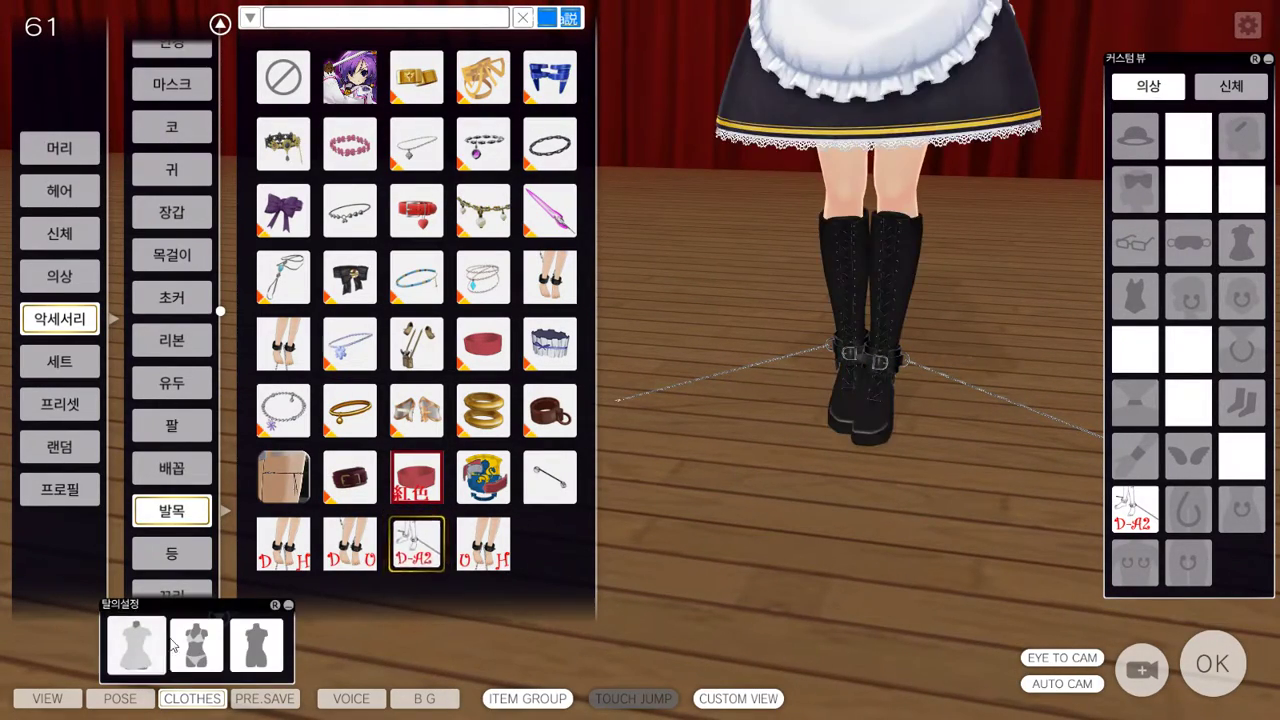
pyautogui.scroll(-3, 813, 264)
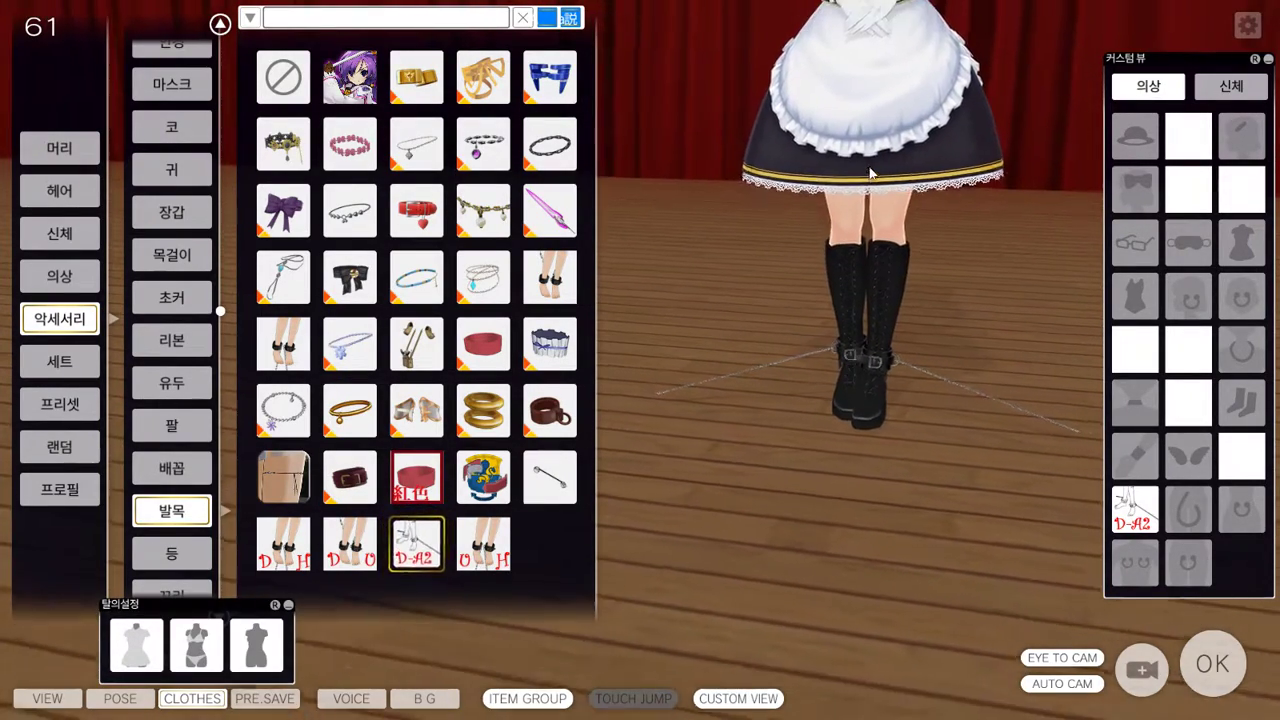
pyautogui.scroll(-2, 870, 174)
pyautogui.moveTo(829, 311); pyautogui.dragTo(714, 374)
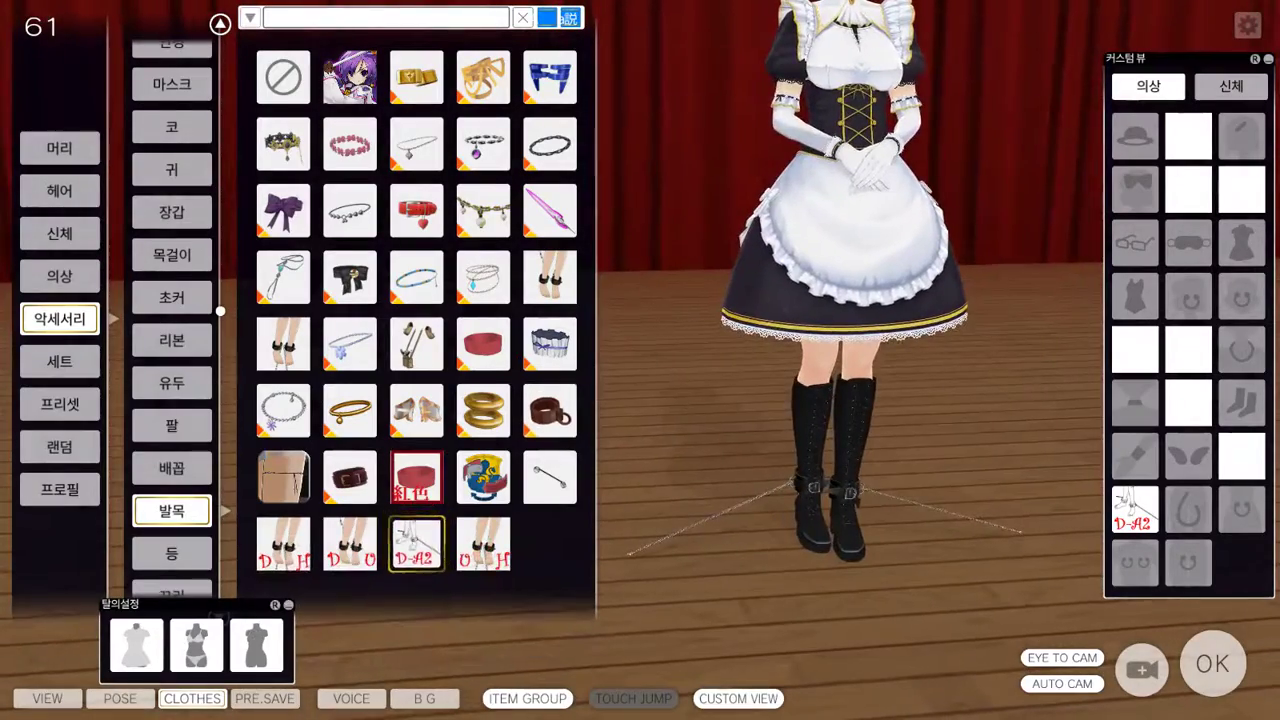
# Try a series of standing, fighting, lying, kneeling and arm-raised poses to examine how the D-A2 ankle chains follow the legs
pyautogui.click(120, 699)
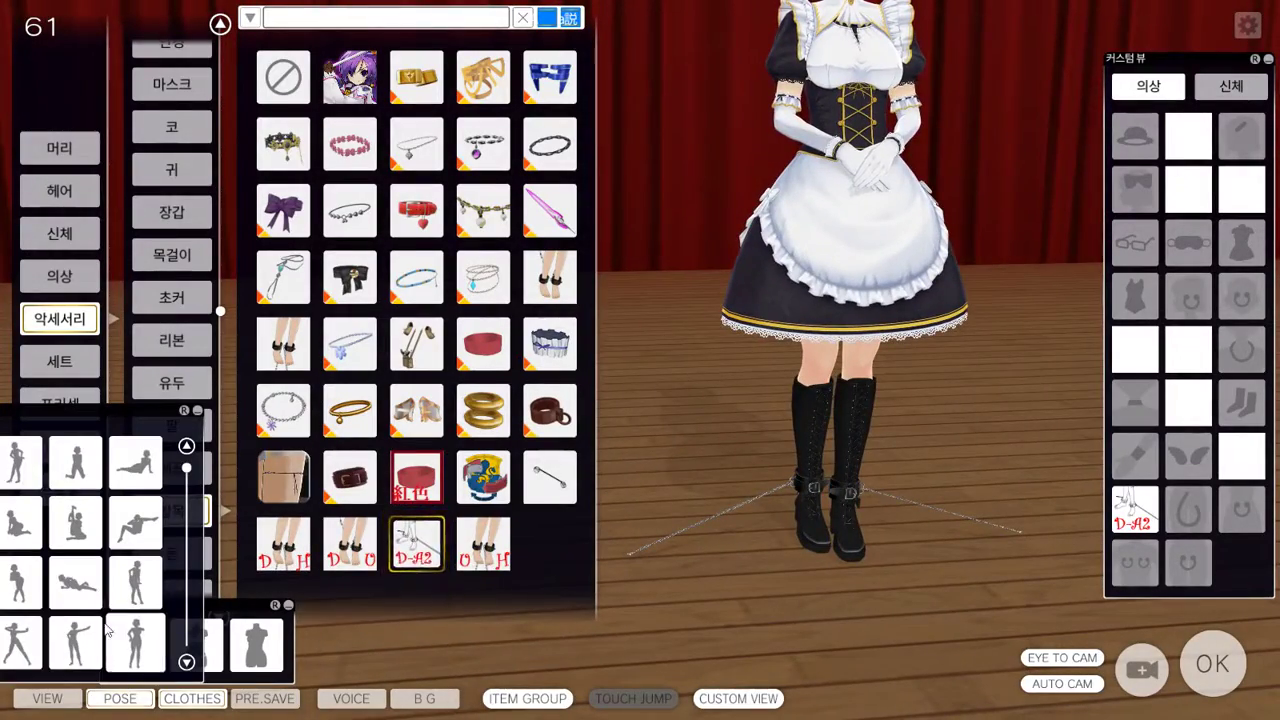
pyautogui.click(138, 568)
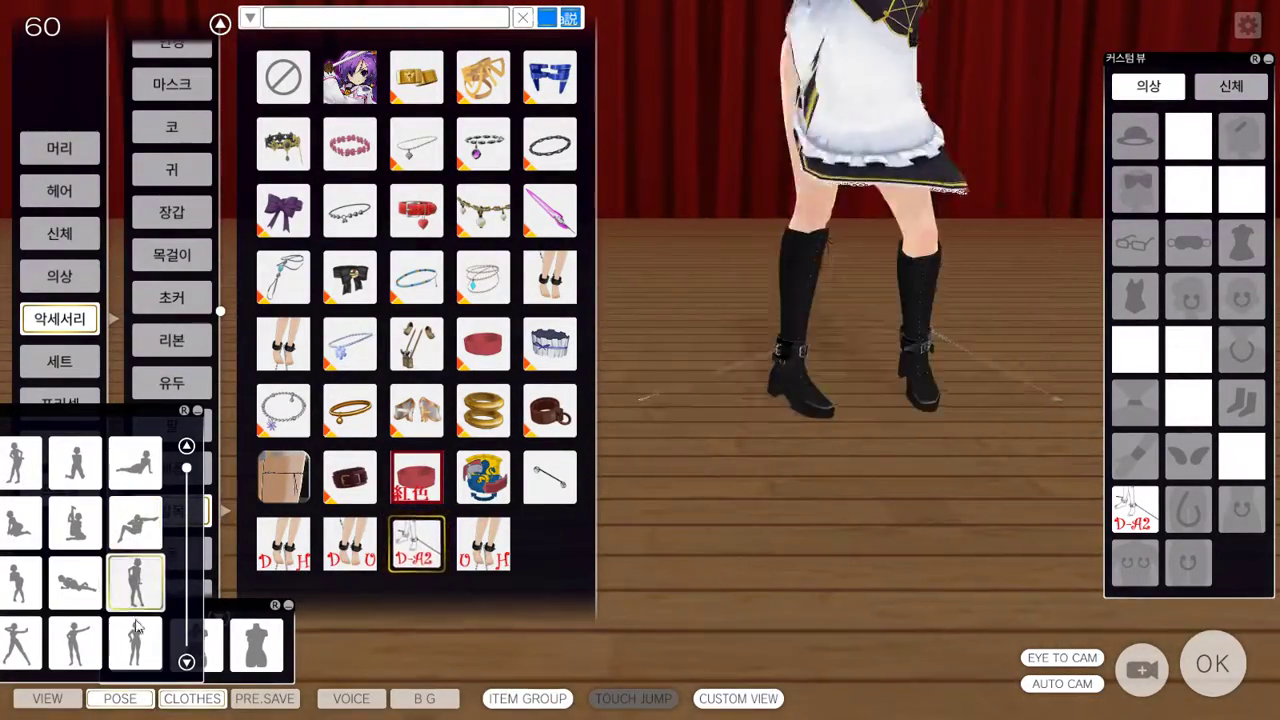
pyautogui.click(20, 642)
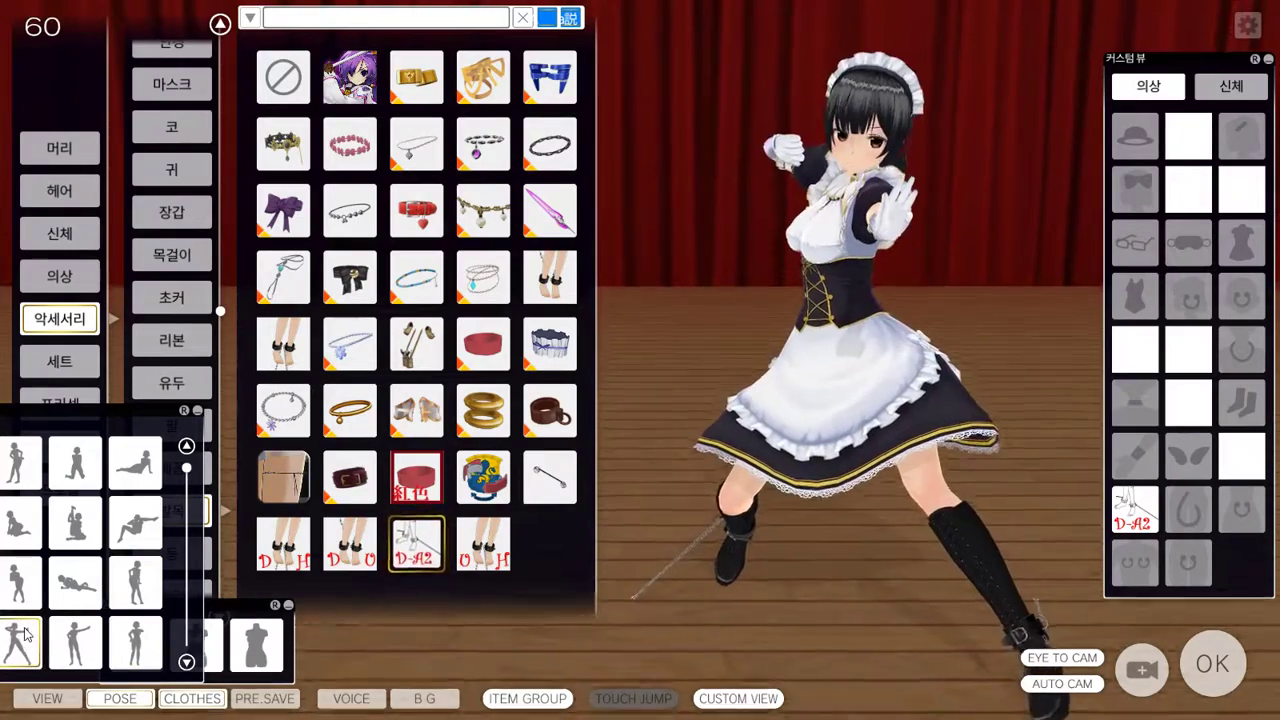
pyautogui.scroll(-2, 70, 570)
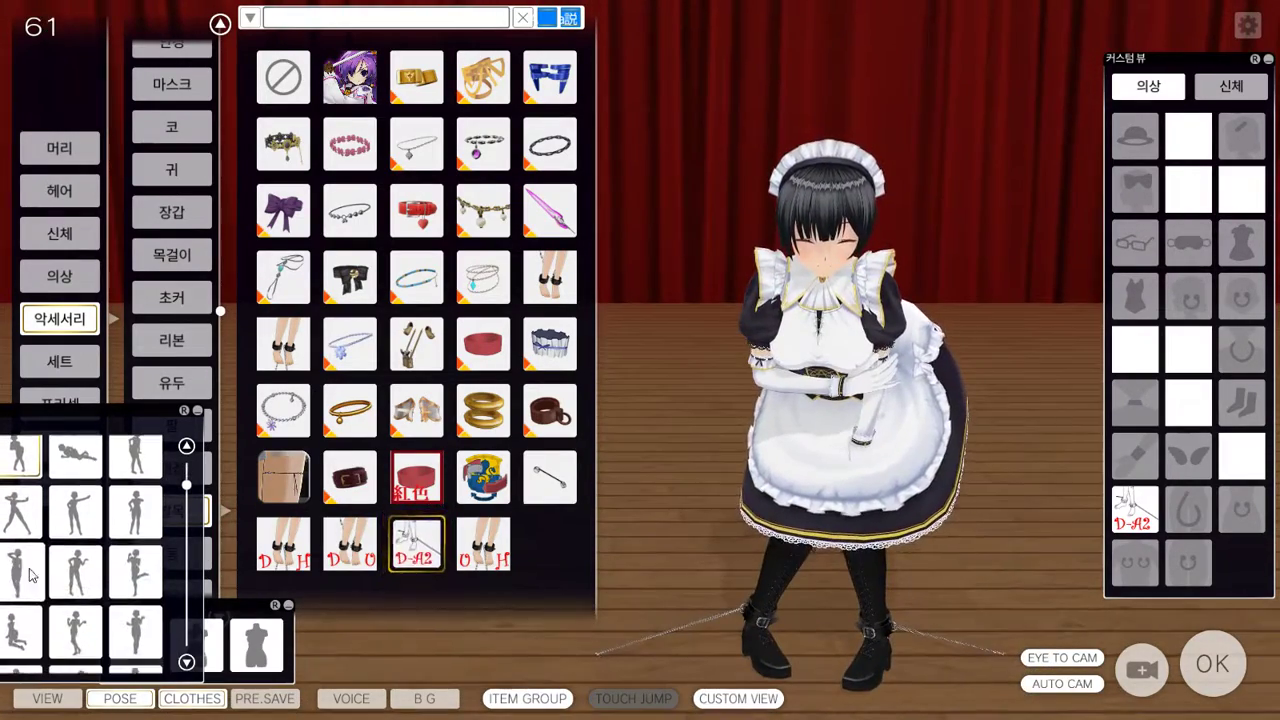
pyautogui.click(115, 568)
pyautogui.click(138, 628)
pyautogui.scroll(-2, 138, 628)
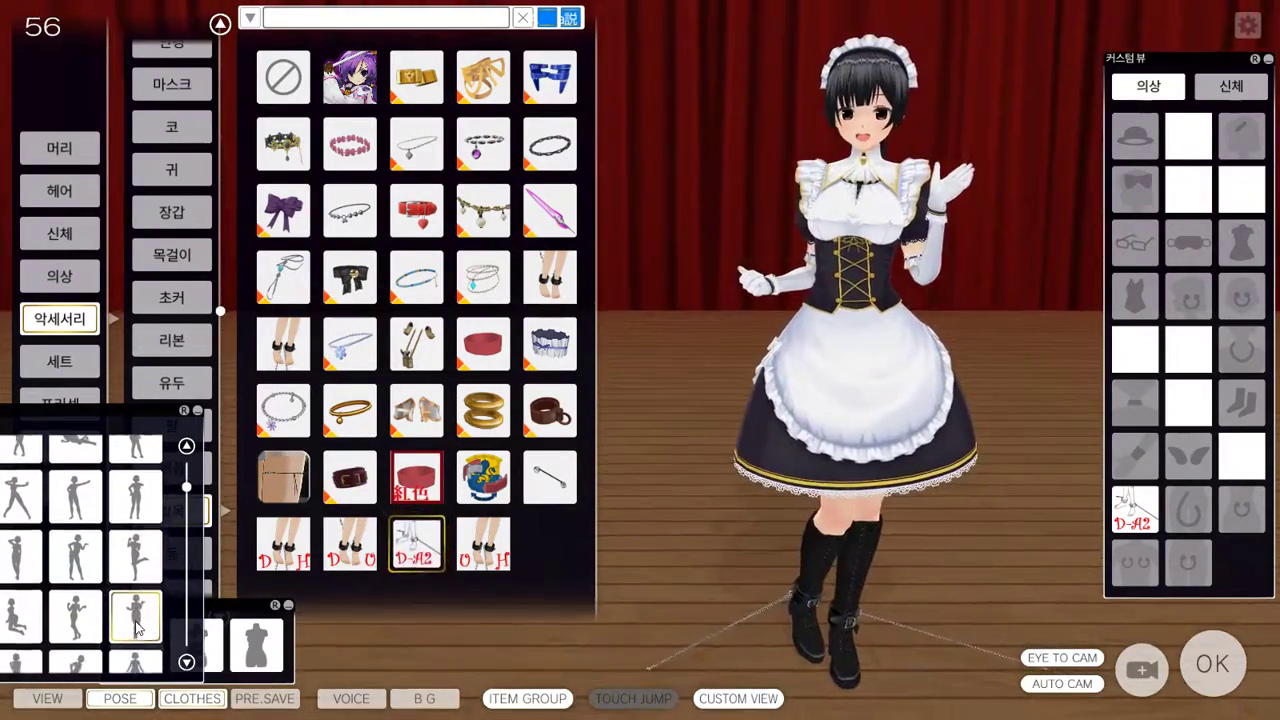
pyautogui.scroll(-1, 137, 628)
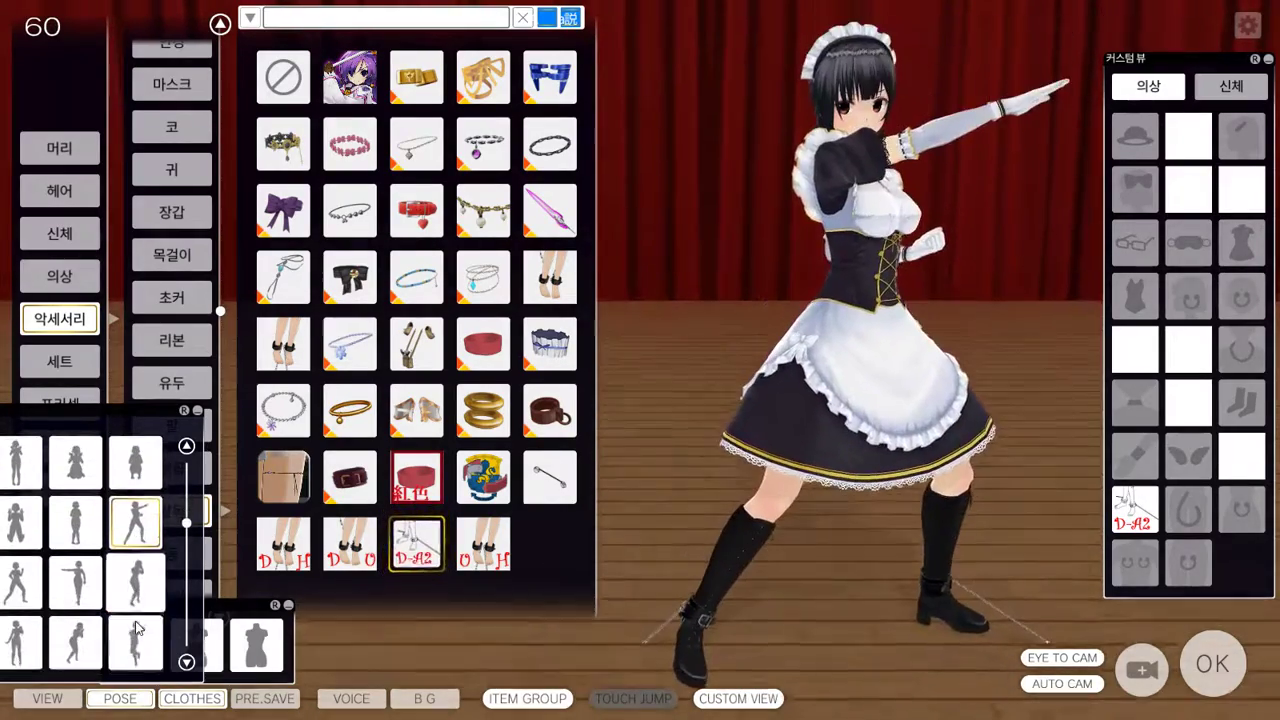
pyautogui.click(137, 628)
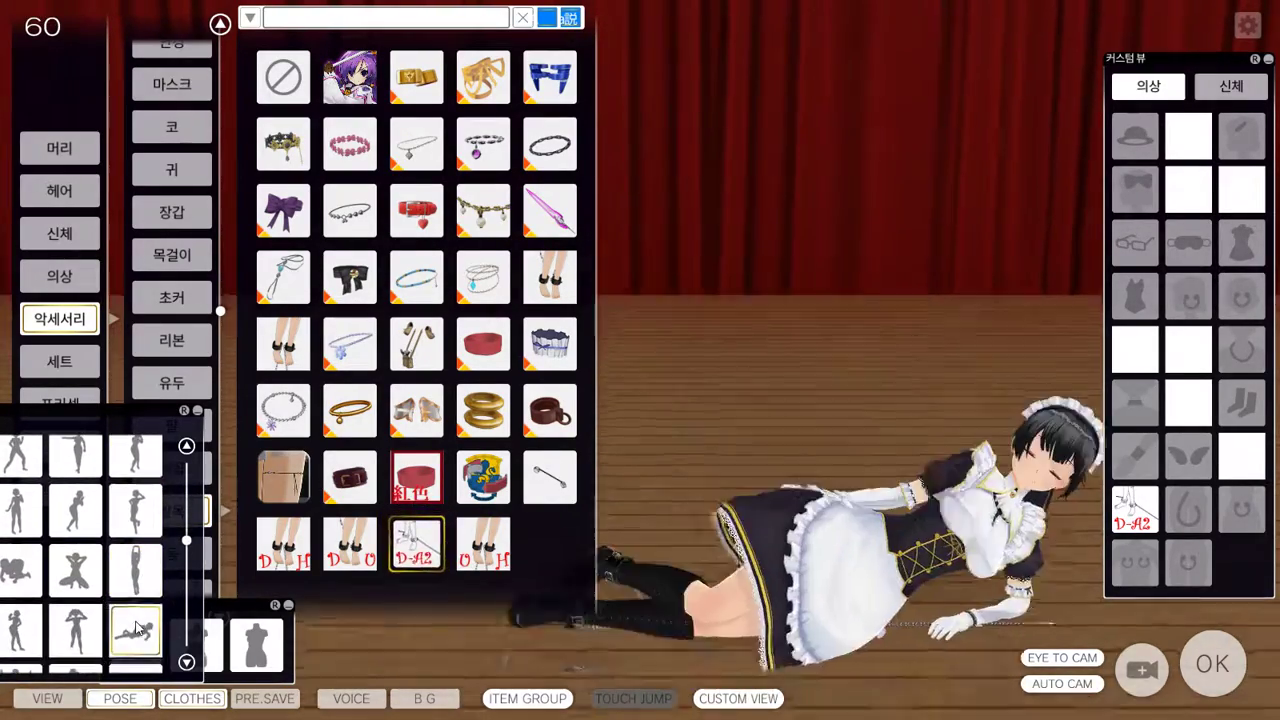
pyautogui.scroll(-1, 137, 628)
pyautogui.click(137, 628)
pyautogui.scroll(-1, 137, 628)
pyautogui.click(137, 628)
pyautogui.scroll(-1, 137, 628)
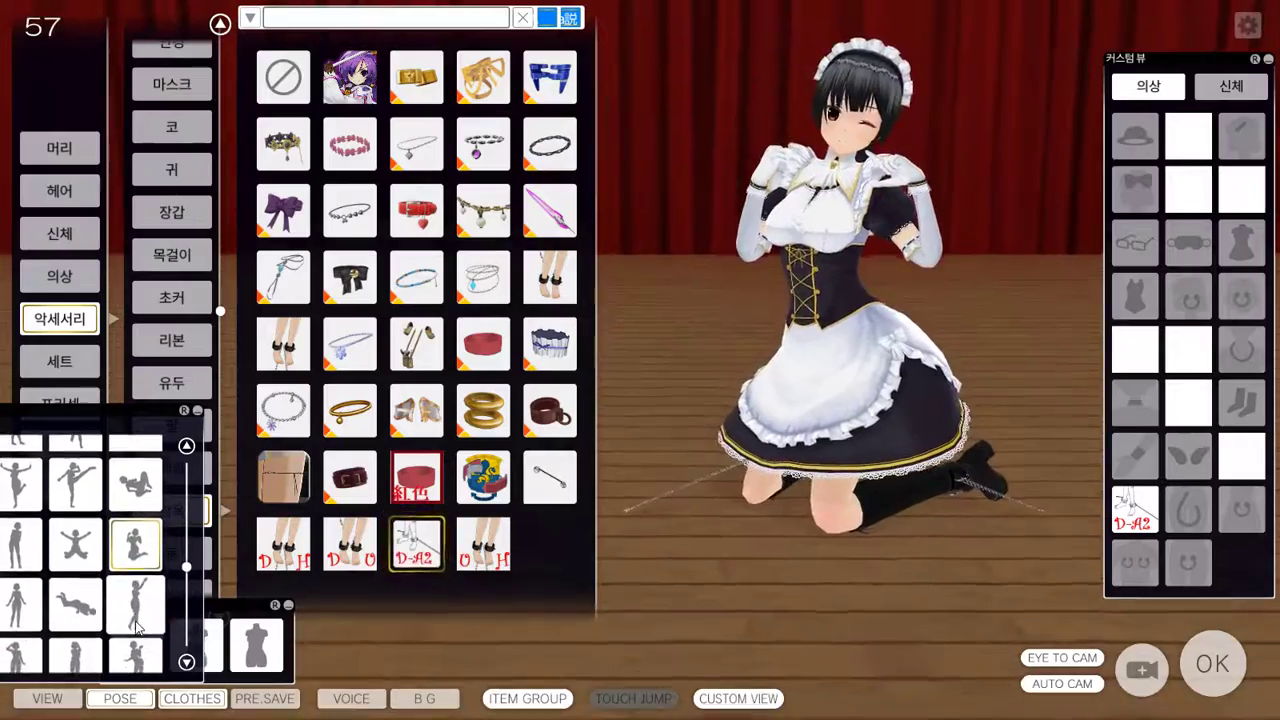
pyautogui.click(137, 627)
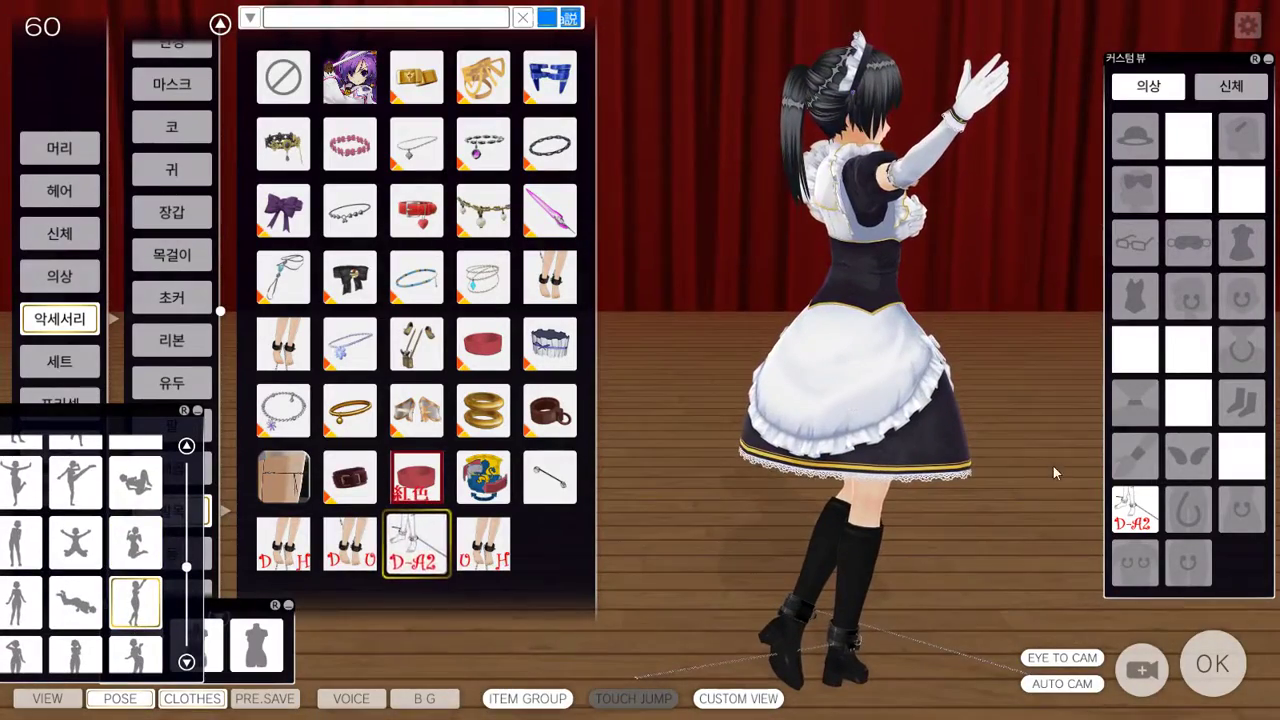
# Equip the D-H wrist restraint in the arm accessory slot and switch it to its fourth variant, the last D-A 2 version
pyautogui.click(1149, 458)
pyautogui.scroll(-3, 543, 471)
pyautogui.scroll(-6, 543, 478)
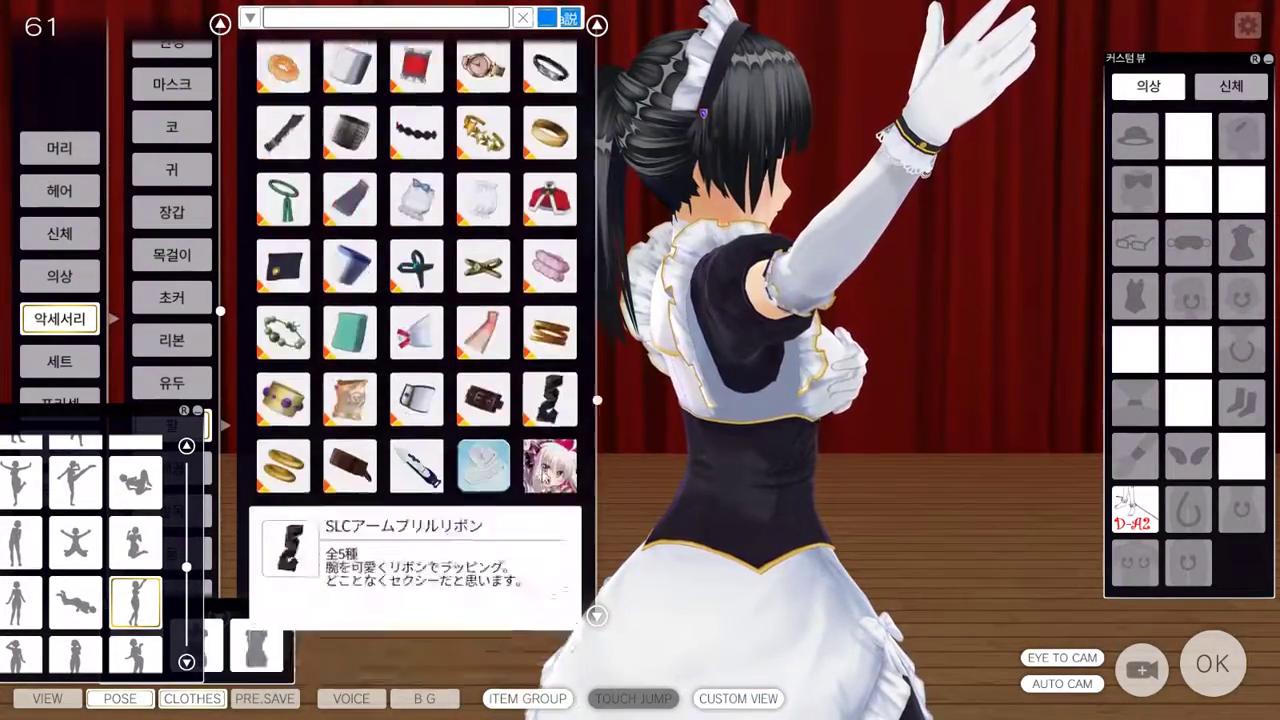
pyautogui.click(350, 365)
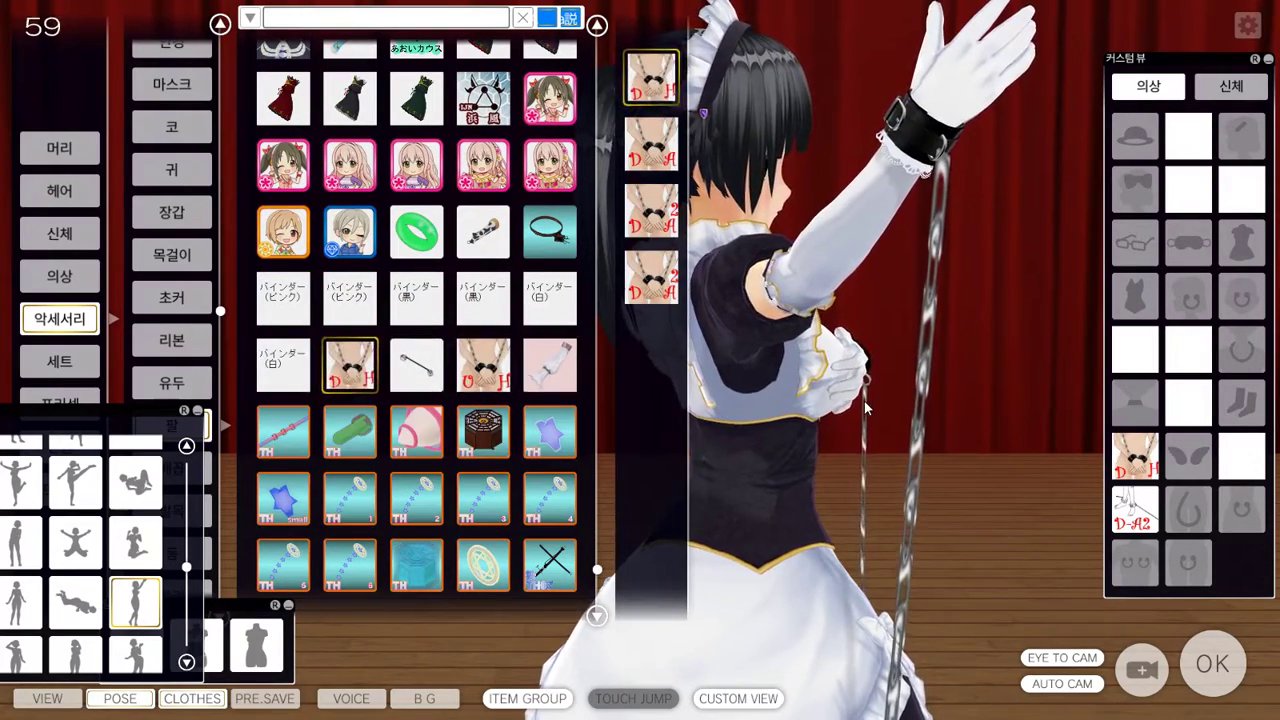
pyautogui.click(651, 278)
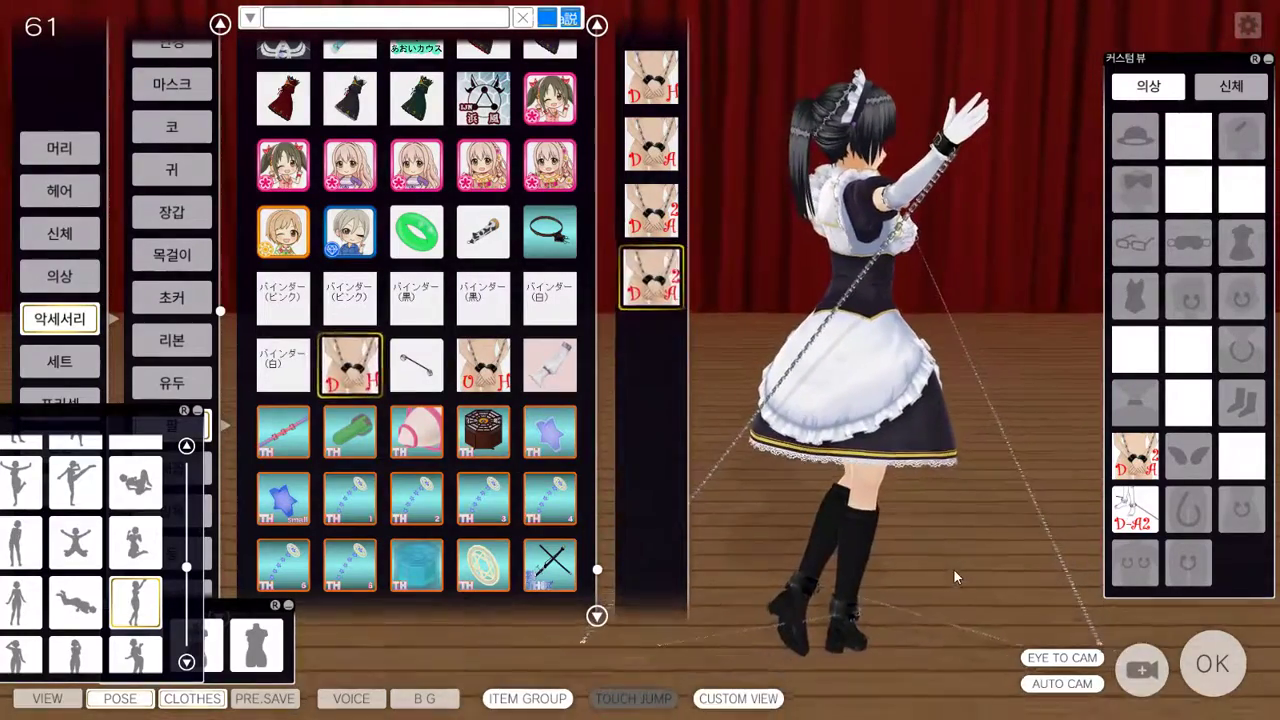
# Try further poses, including cross-legged, standing, lunging and arms-raised, to examine the wrist and ankle chains together
pyautogui.click(76, 545)
pyautogui.scroll(-3, 76, 550)
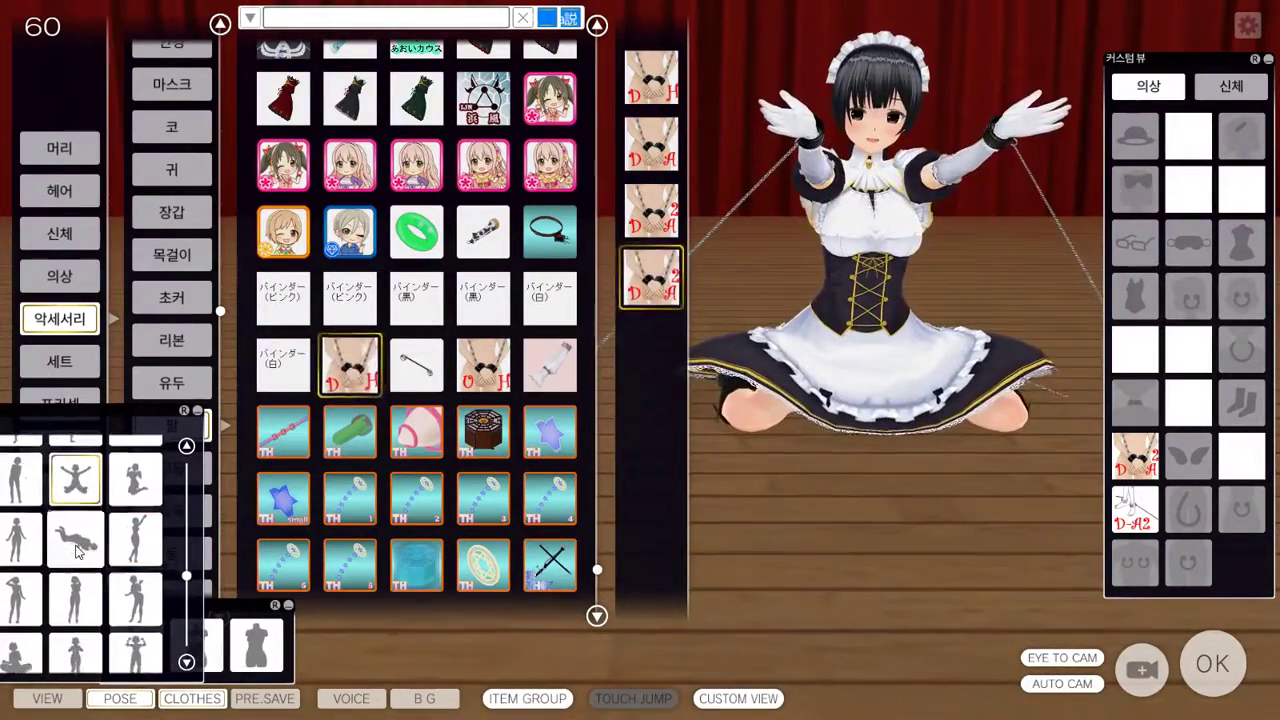
pyautogui.click(76, 543)
pyautogui.scroll(-1, 76, 586)
pyautogui.click(76, 590)
pyautogui.scroll(-1, 76, 590)
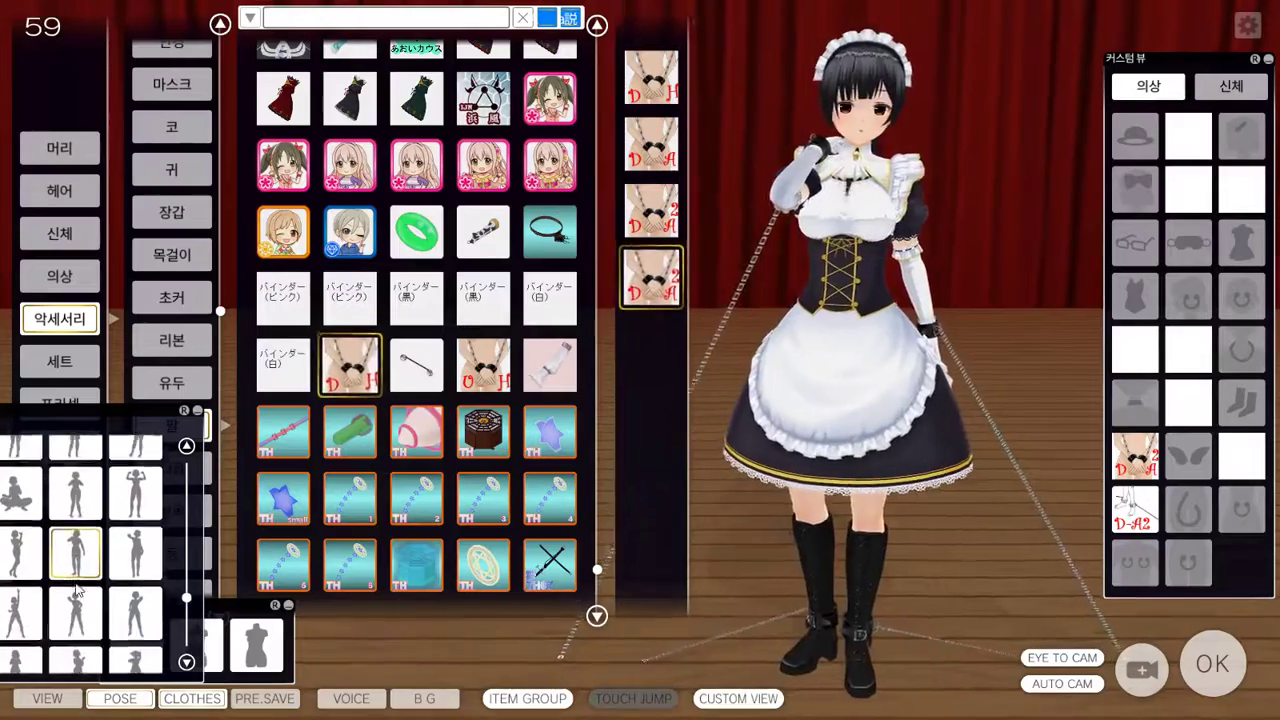
pyautogui.click(76, 590)
pyautogui.scroll(-1, 76, 590)
pyautogui.click(76, 589)
pyautogui.scroll(-3, 76, 590)
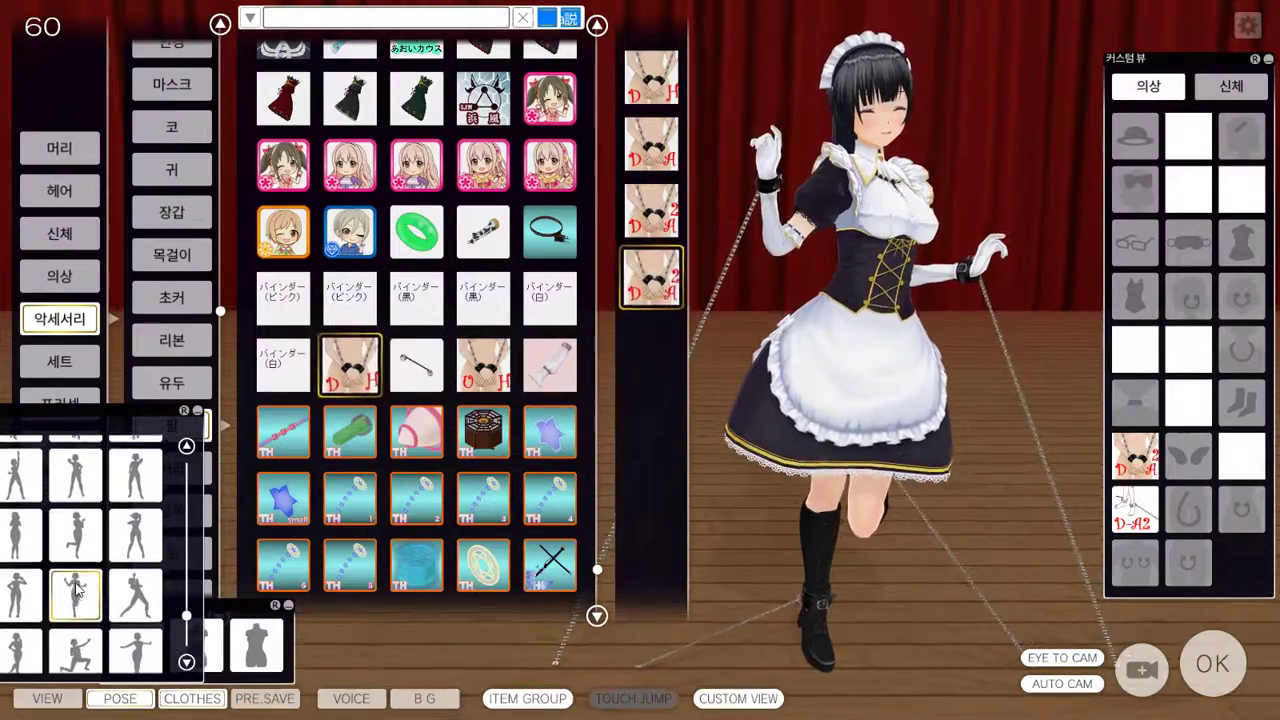
pyautogui.click(78, 628)
pyautogui.scroll(-3, 77, 628)
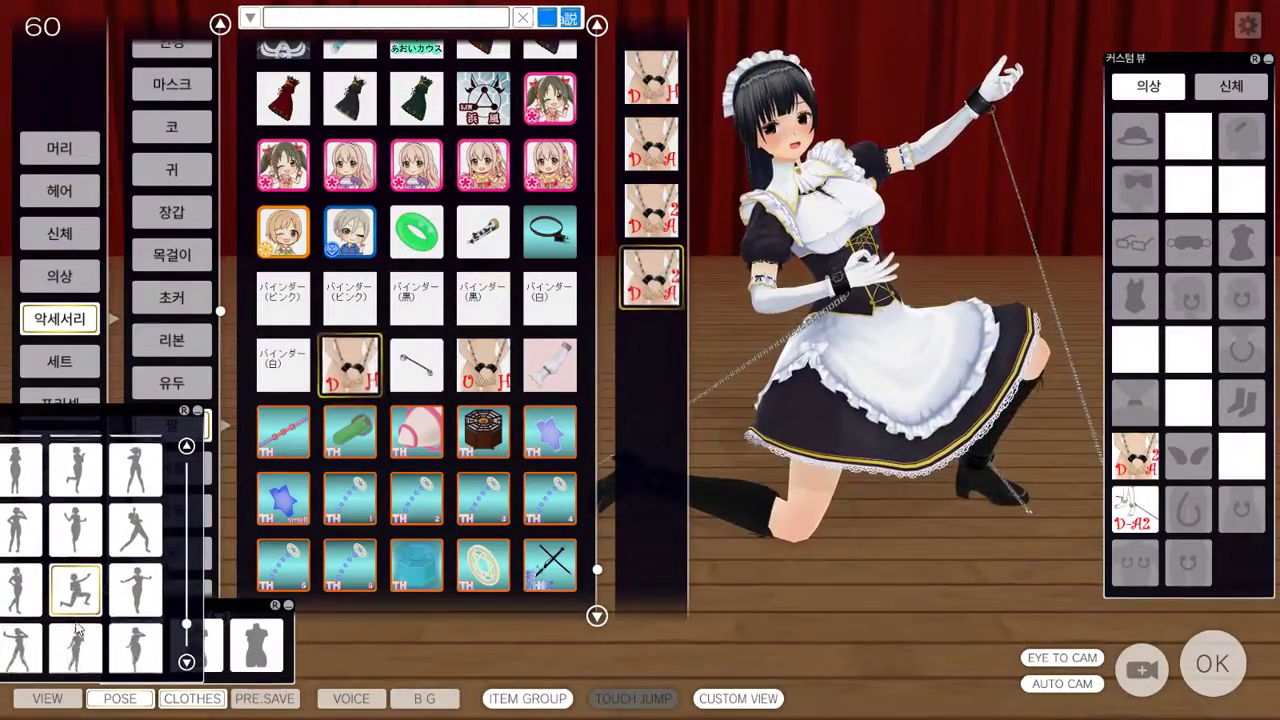
pyautogui.click(76, 620)
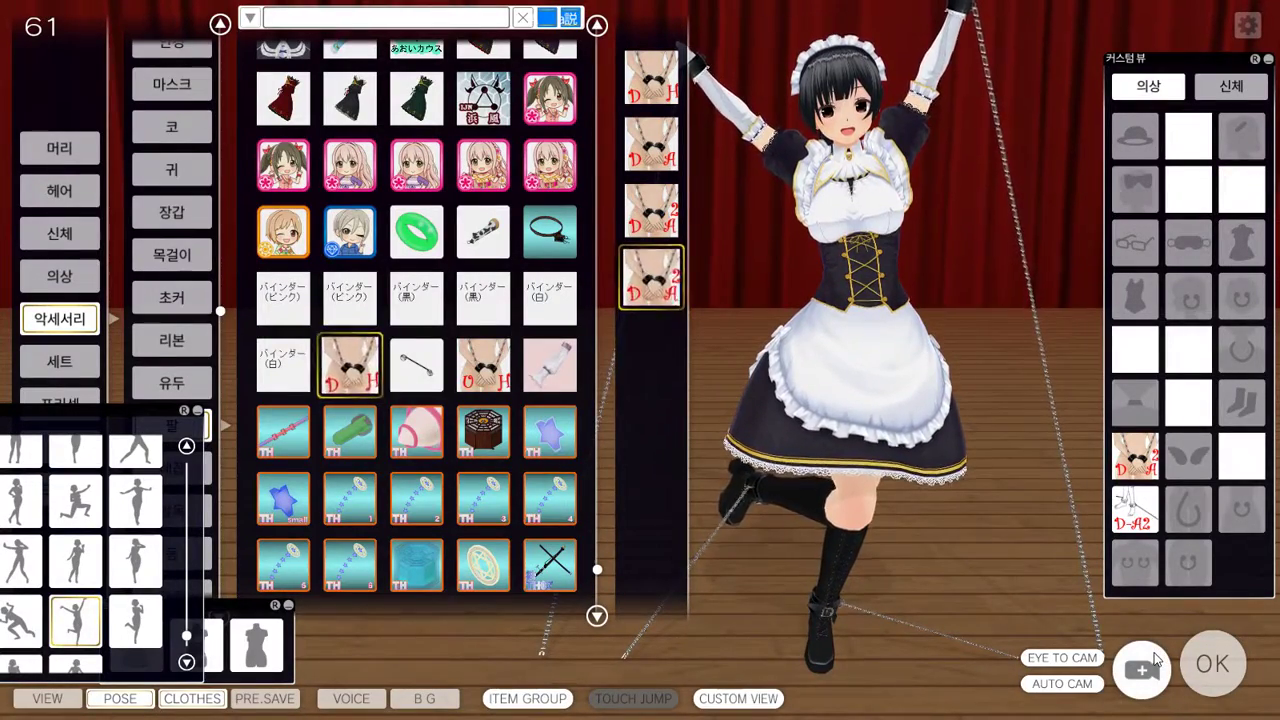
pyautogui.hotkey('alt', 'Tab')
pyautogui.click(410, 381)
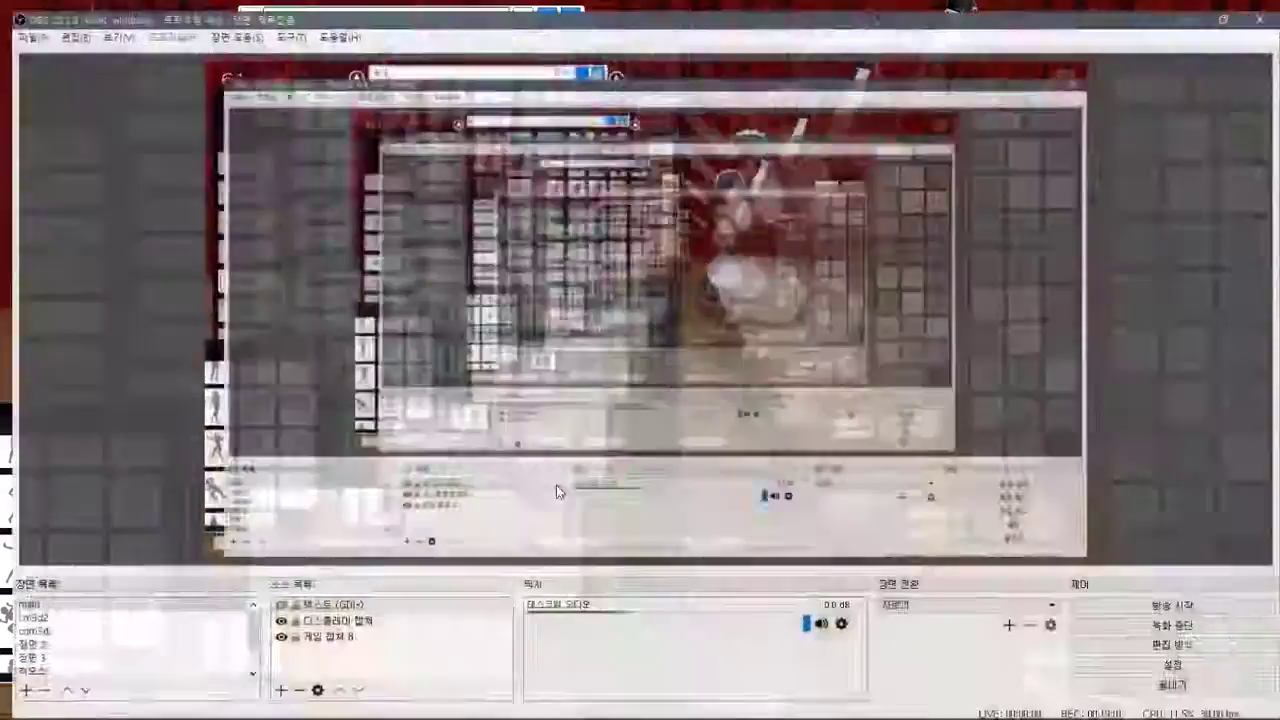